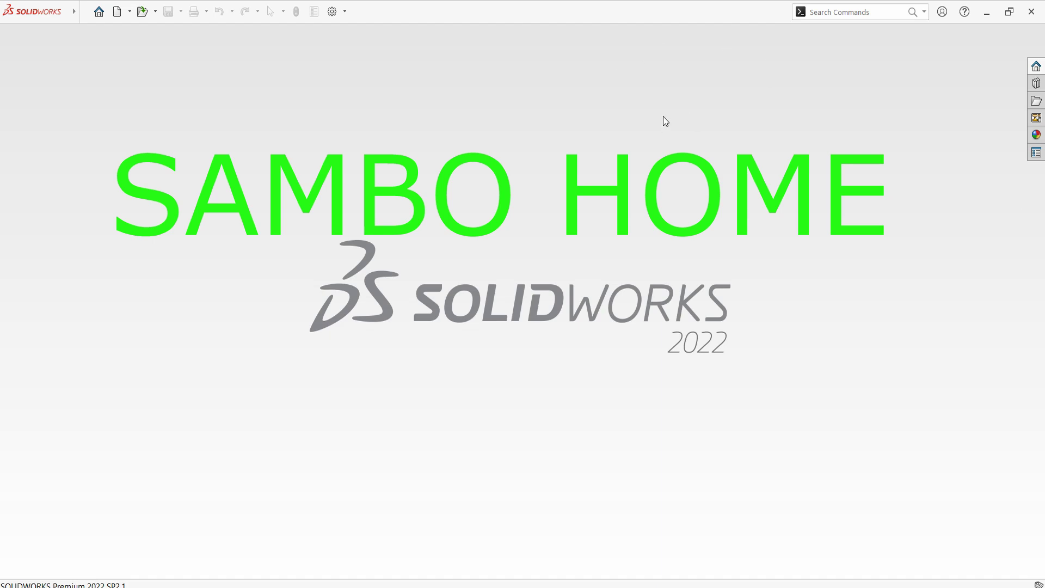
Create a new blank Part document, Part4, from the New SOLIDWORKS Document dialog
right_click(598, 112)
left_click(463, 87)
left_click(118, 14)
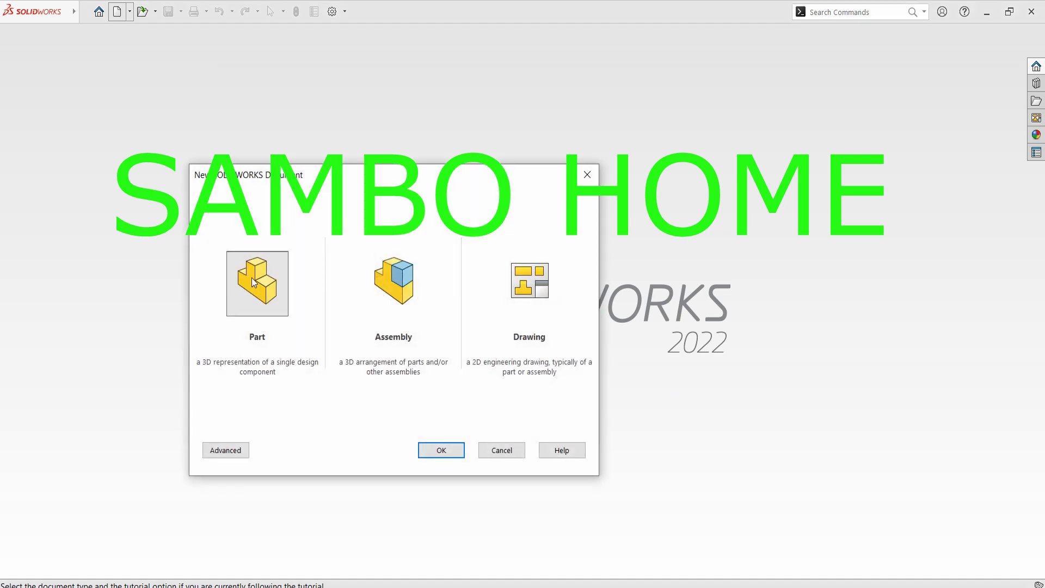
left_click(251, 278)
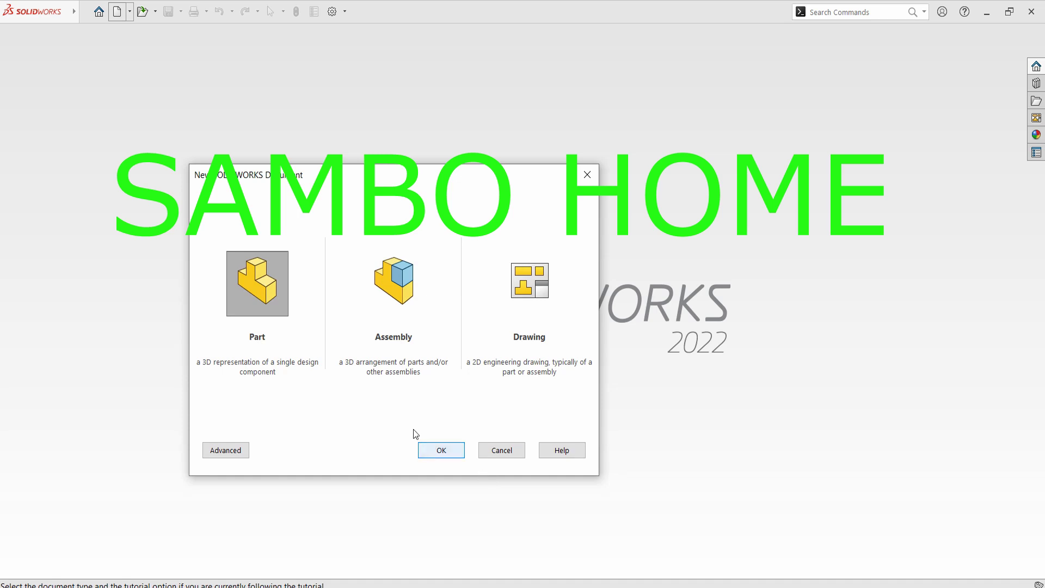
left_click(450, 453)
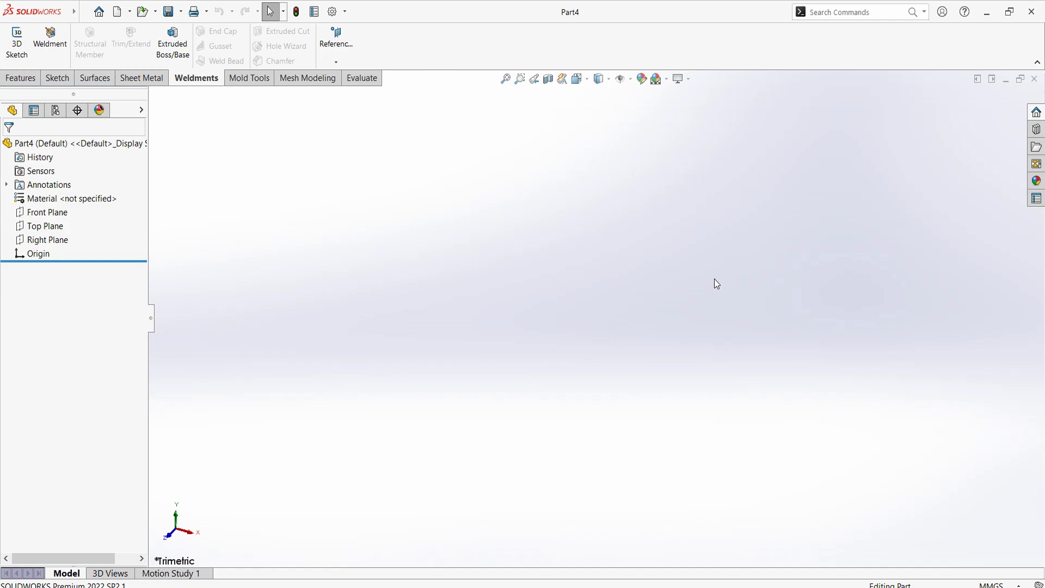
Start a 3D sketch in Part4, then restore and re-maximize the part window
left_click(21, 50)
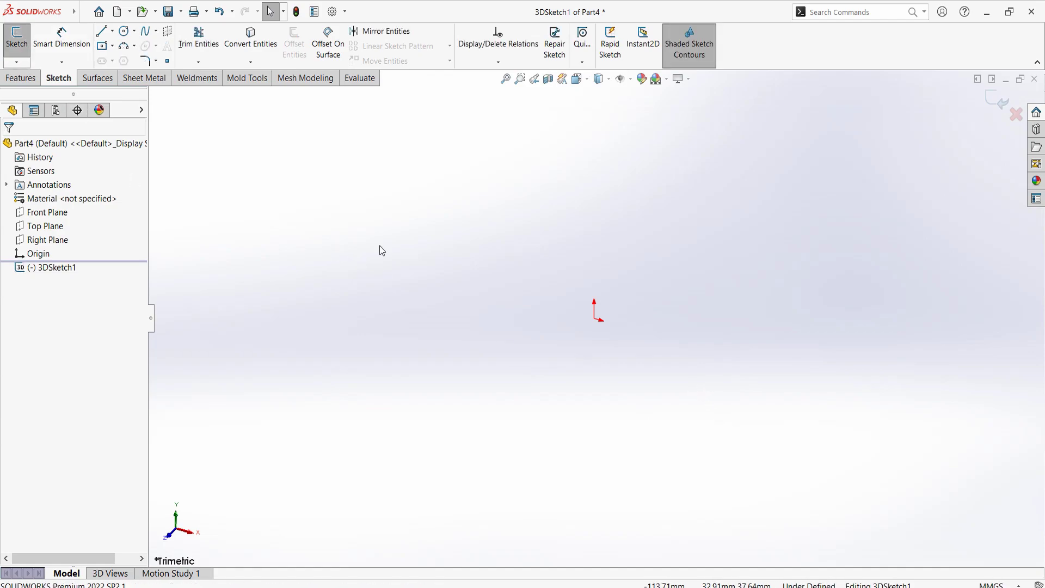
left_click(17, 64)
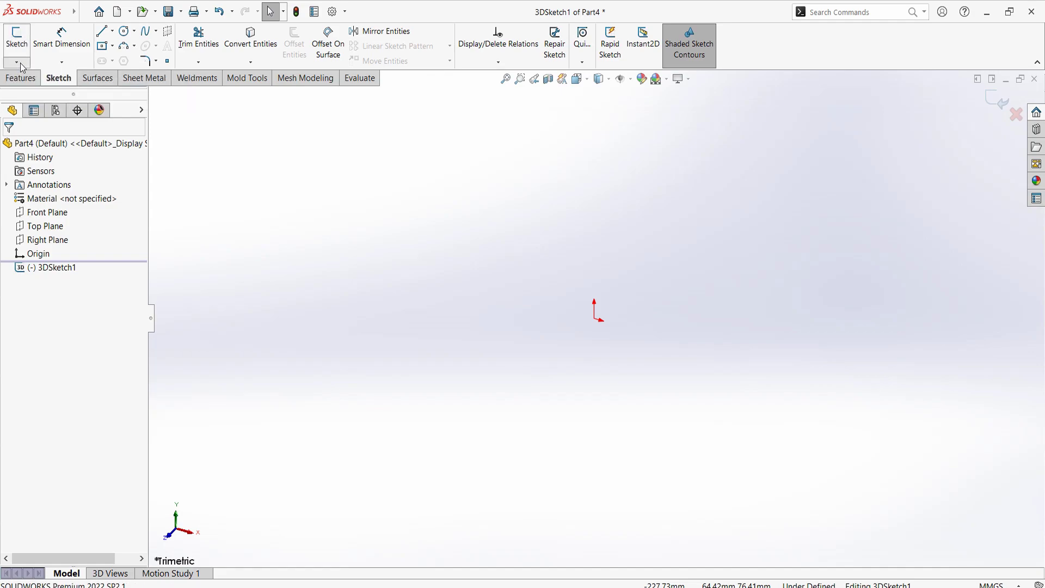
left_click(61, 40)
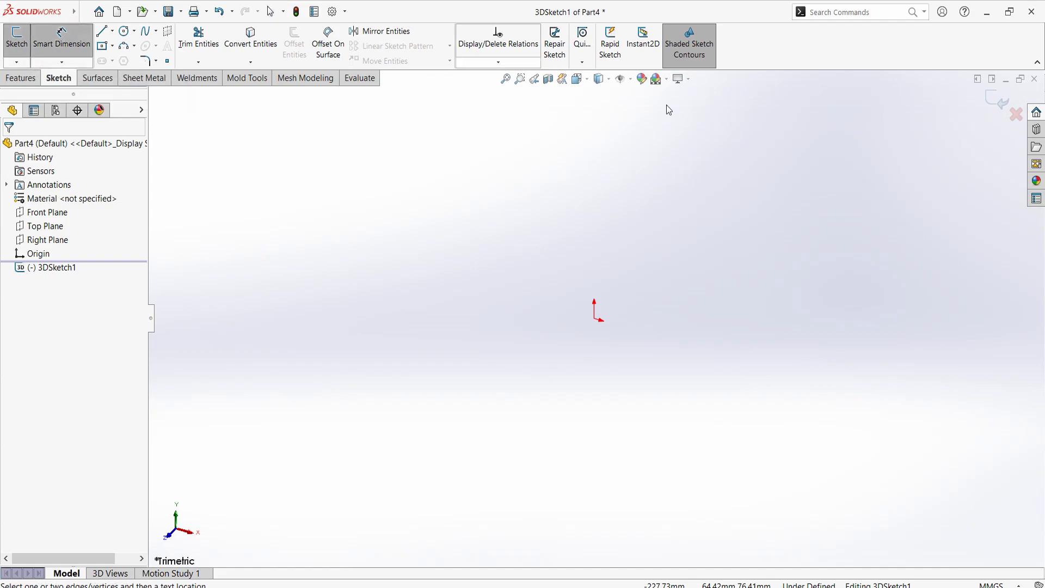
left_click(1020, 79)
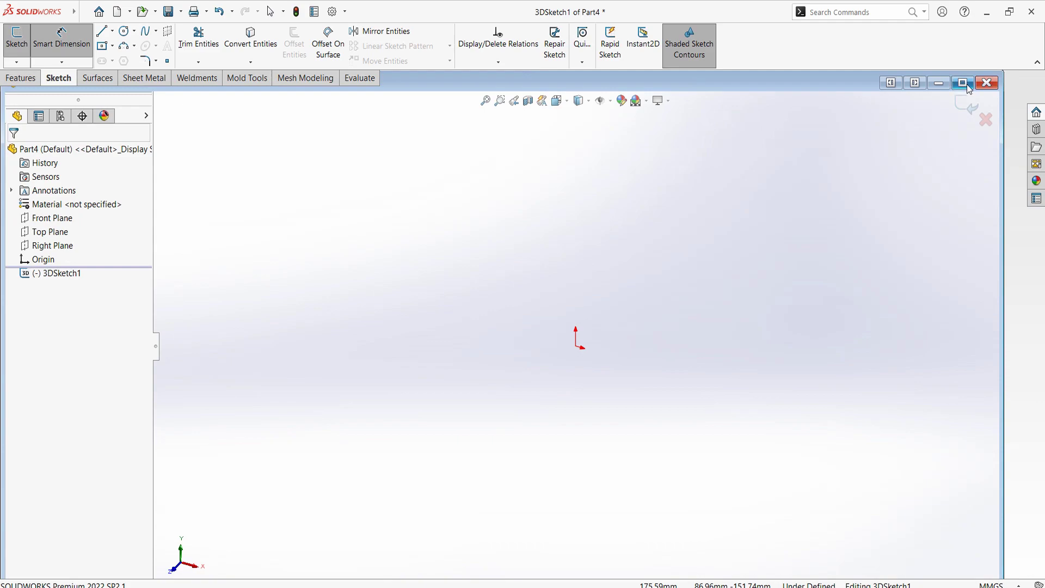
left_click(963, 83)
Close Part4 without saving, try reopening recent Part12, and dismiss the invalid-path error
left_click(1034, 80)
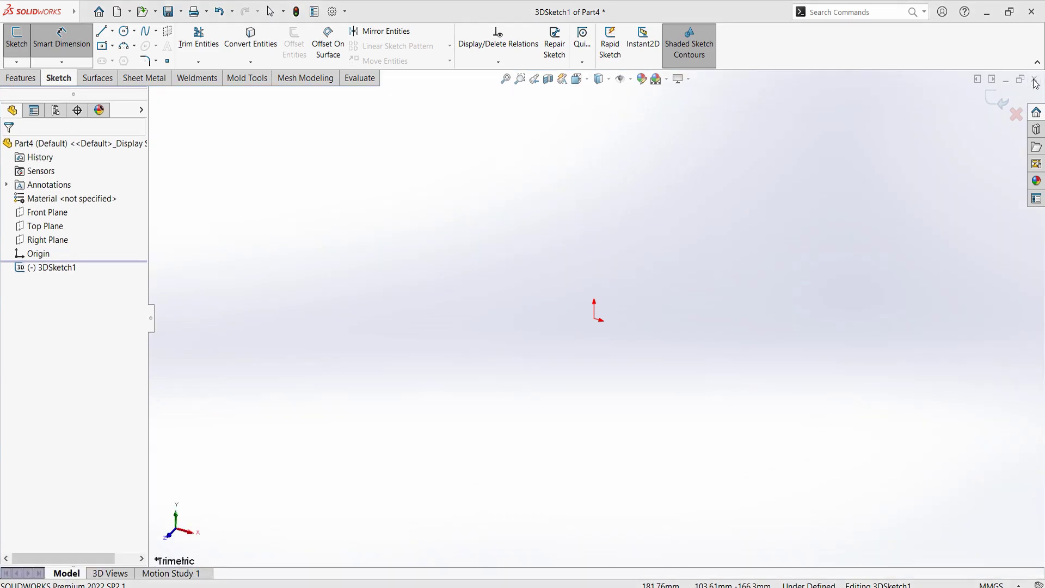
left_click(504, 321)
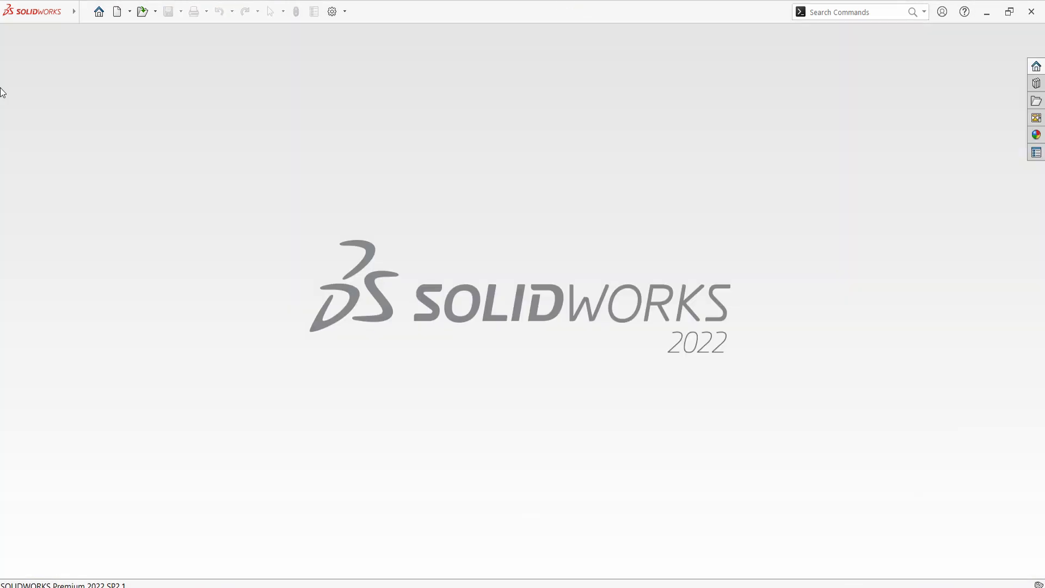
left_click(132, 12)
left_click(109, 125)
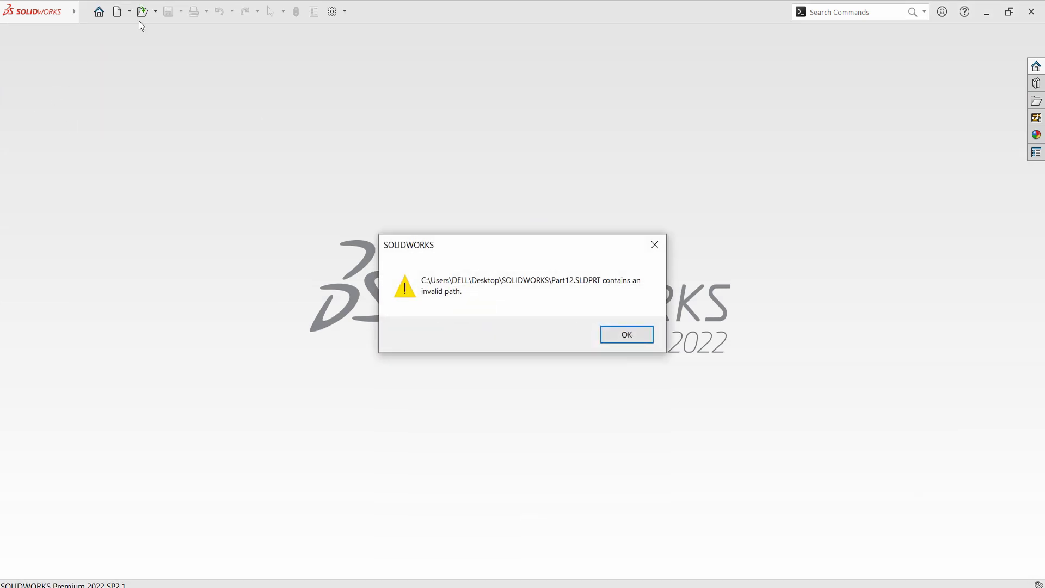
left_click(651, 246)
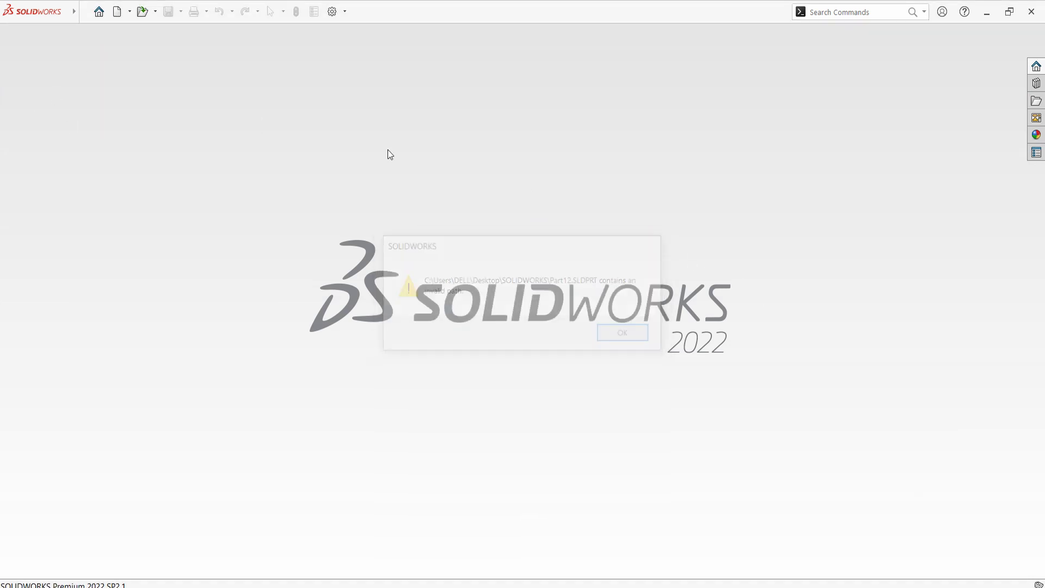
Create new part Part5 and begin an empty 3D sketch, 3DSketch1
left_click(118, 12)
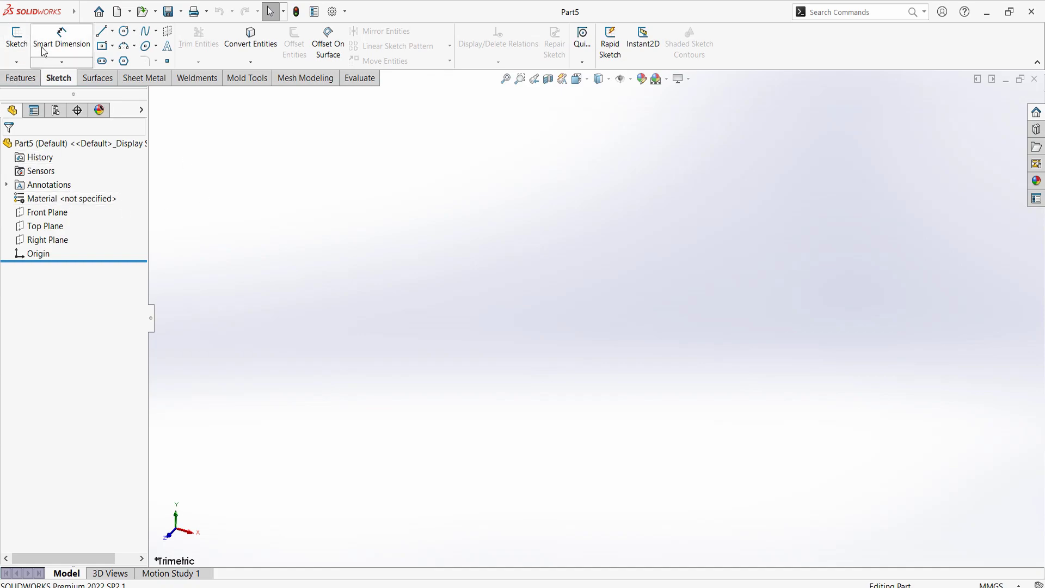
left_click(15, 63)
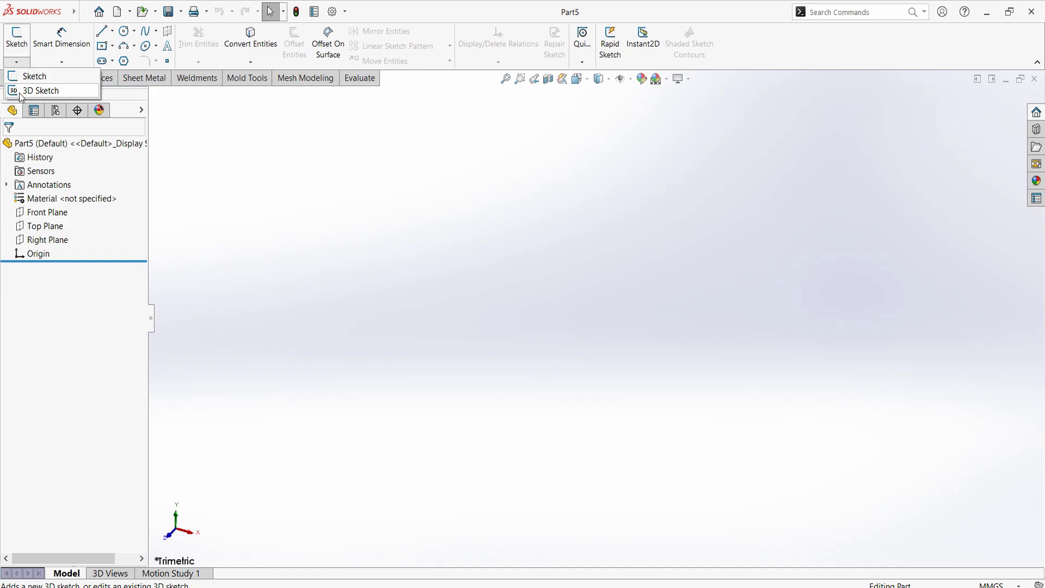
left_click(52, 94)
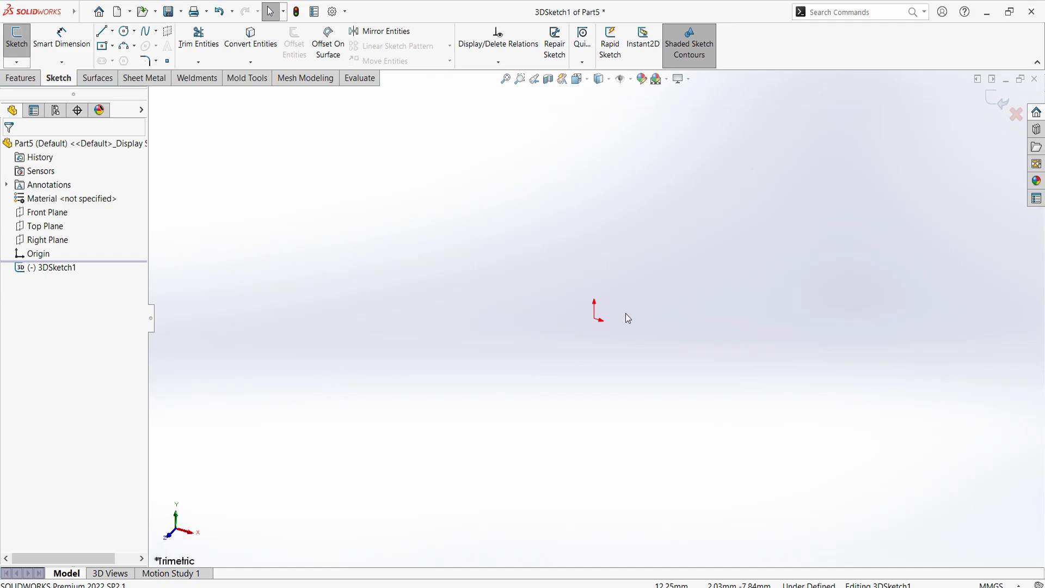
Draw a center rectangle with its centre at the origin
left_click(104, 47)
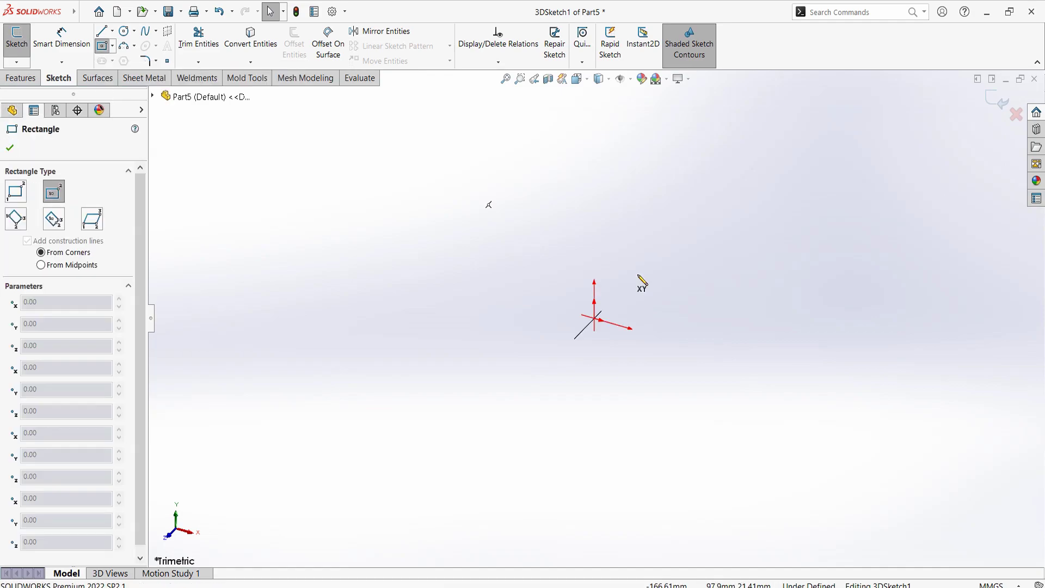
left_click(594, 318)
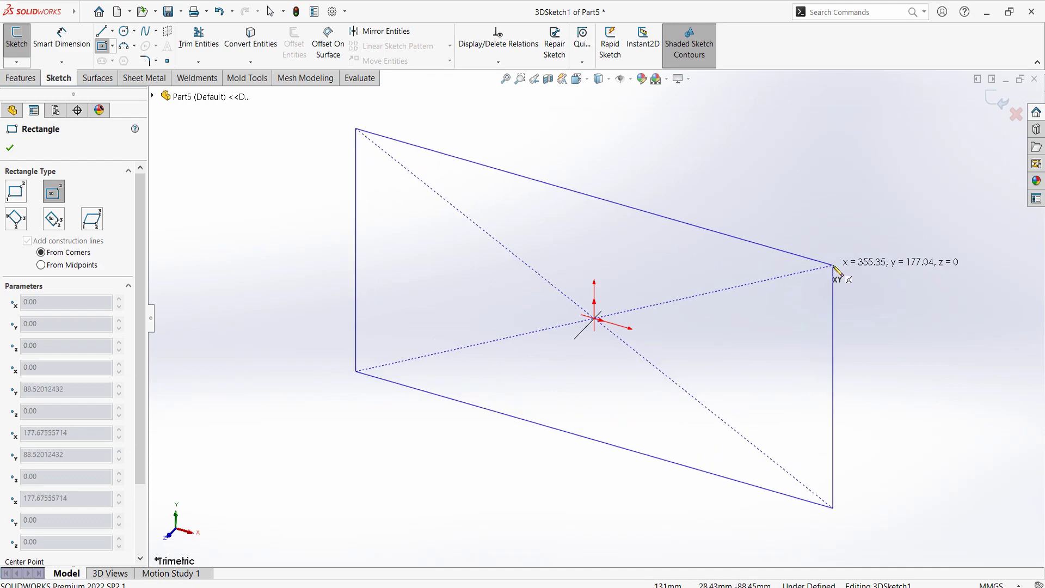
left_click(834, 267)
Dimension the rectangle's right edge to 500 mm and top edge to 1500 mm
right_click_drag(853, 285, 838, 236)
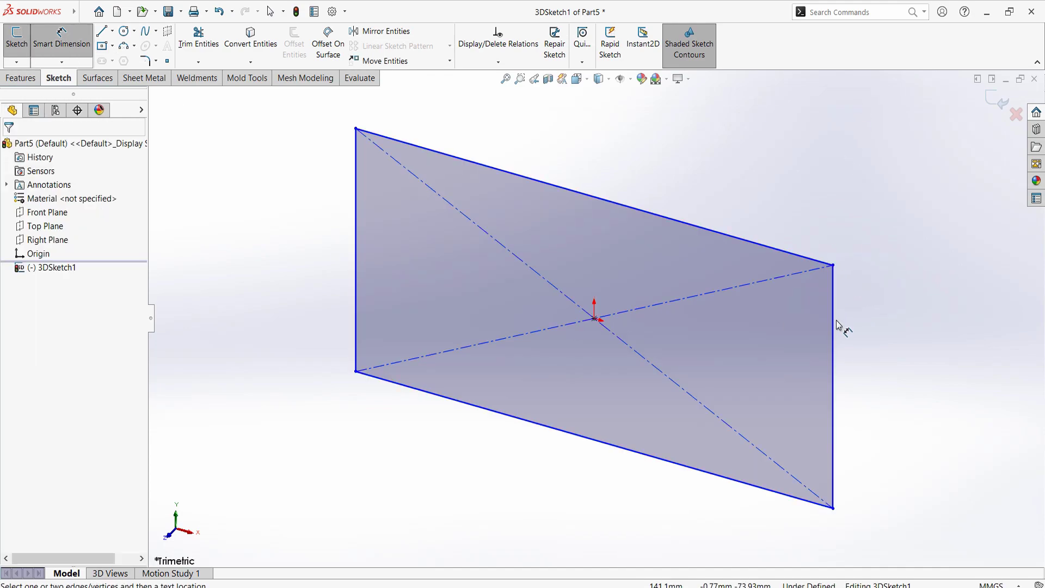
left_click(833, 326)
left_click(891, 338)
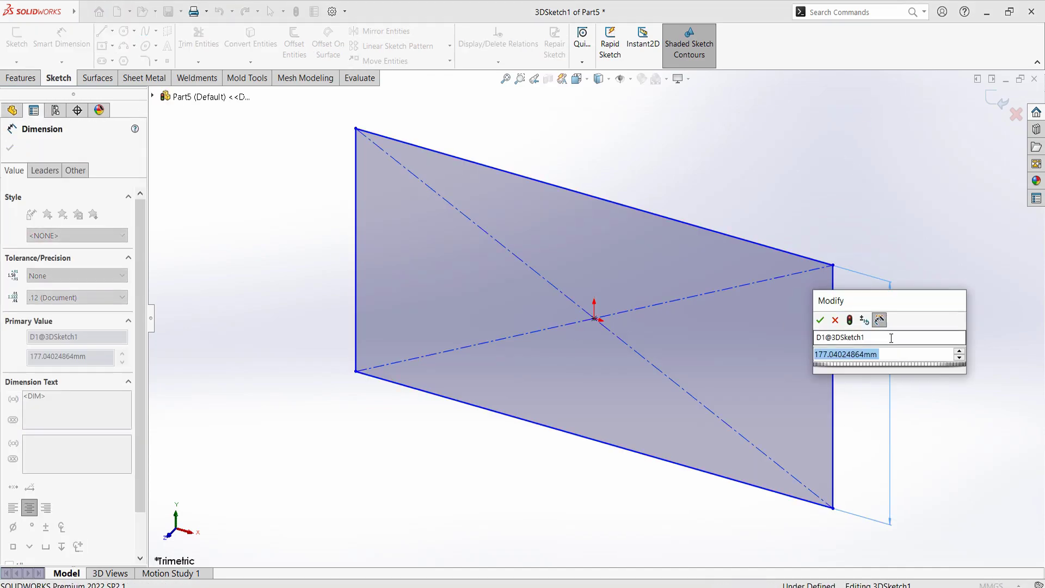
type("500")
key("Return")
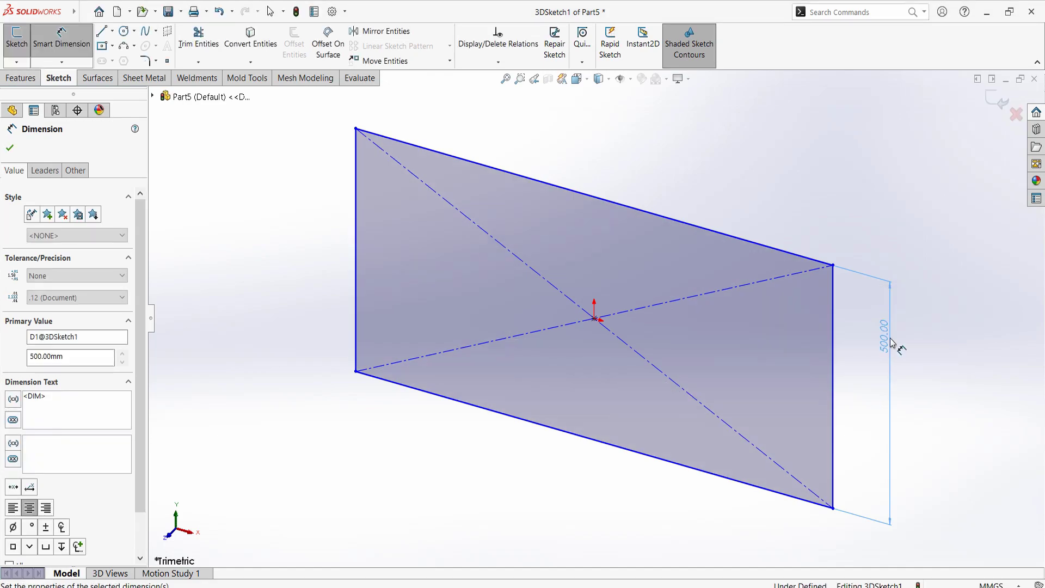
left_click(795, 255)
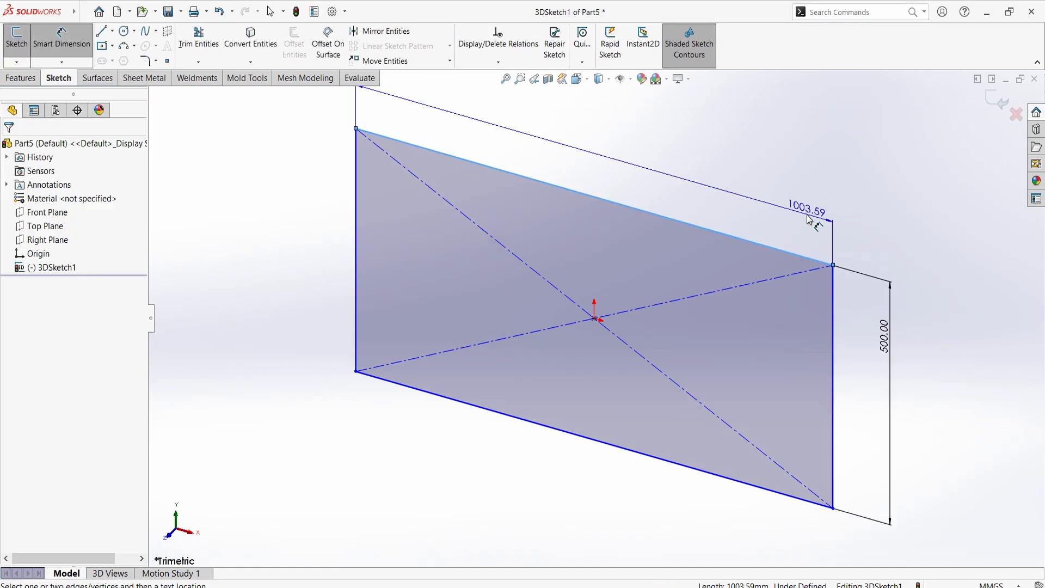
left_click(808, 211)
type("1500")
key("Return")
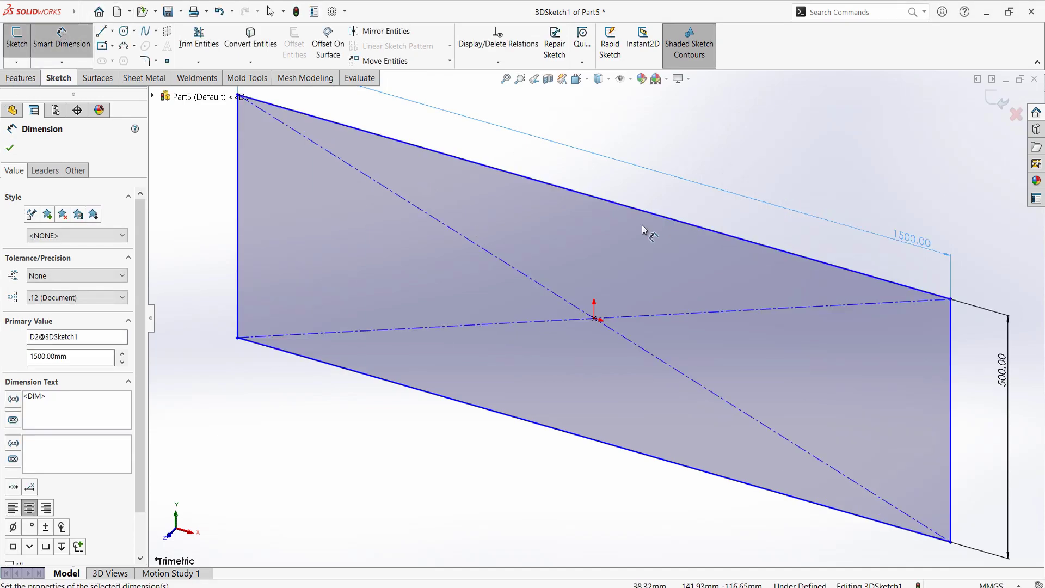
right_click_drag(460, 477, 453, 462)
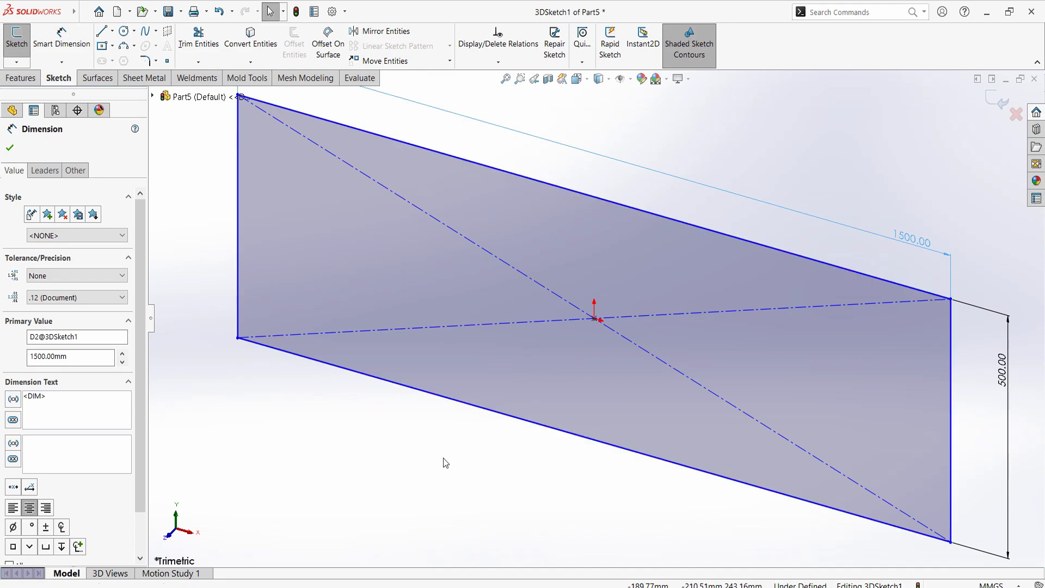
scroll(461, 460, "down", 1)
scroll(544, 469, "up", 2)
scroll(544, 469, "up", 1)
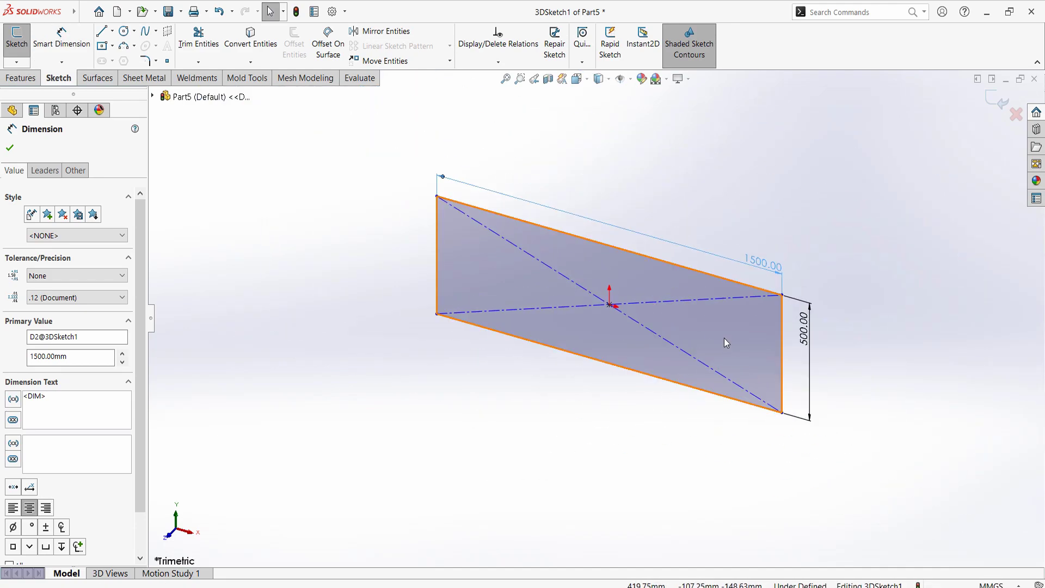
left_click(10, 150)
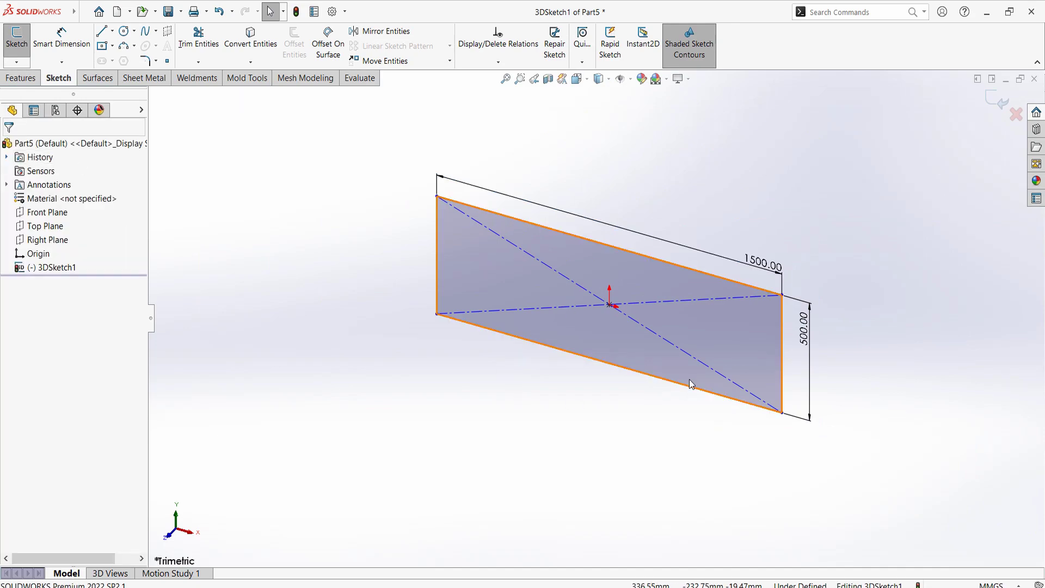
Orient the view Normal To so the rectangle is seen face-on
key("space")
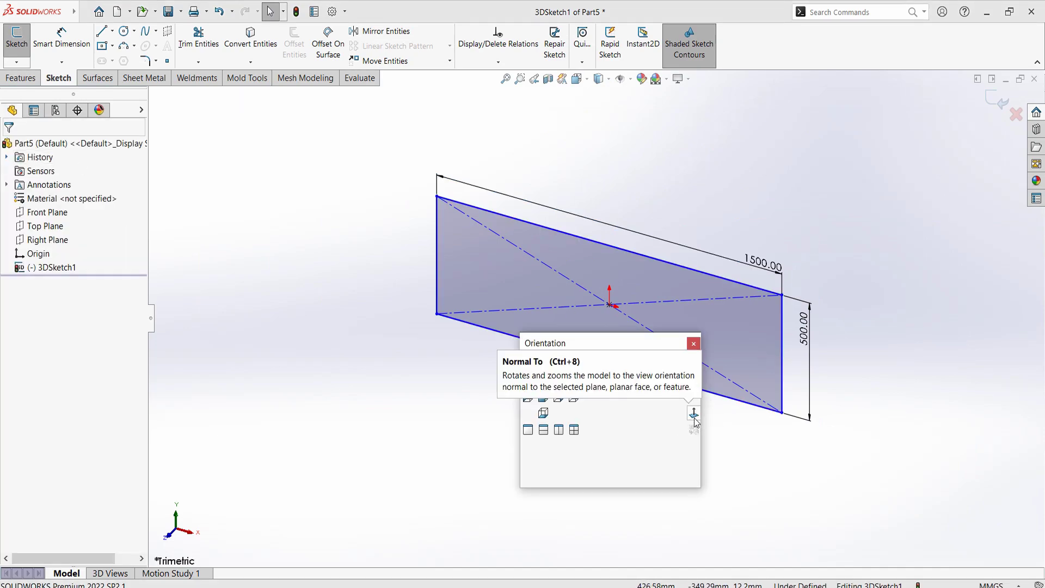
left_click(694, 417)
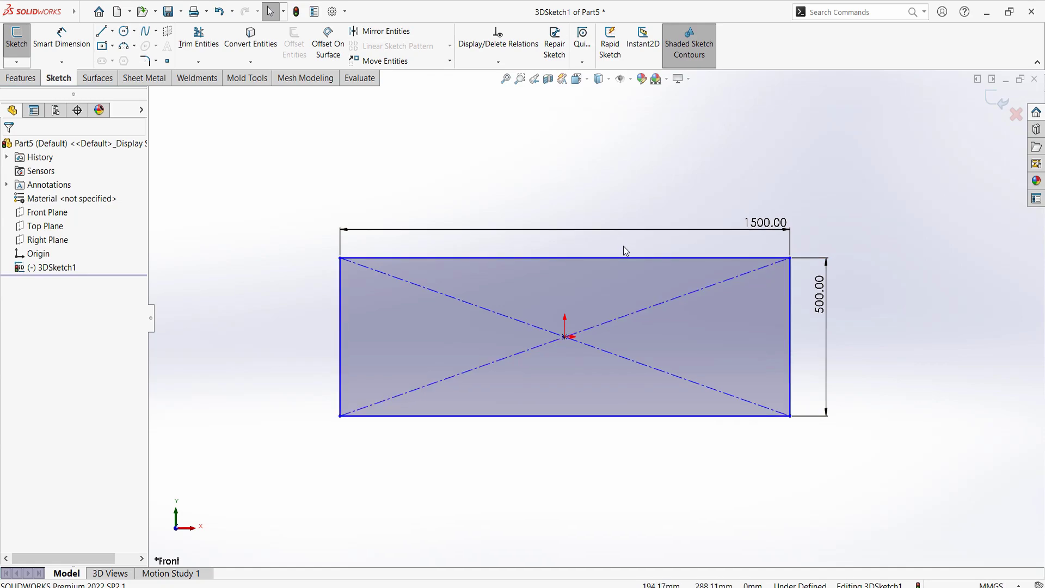
key("space")
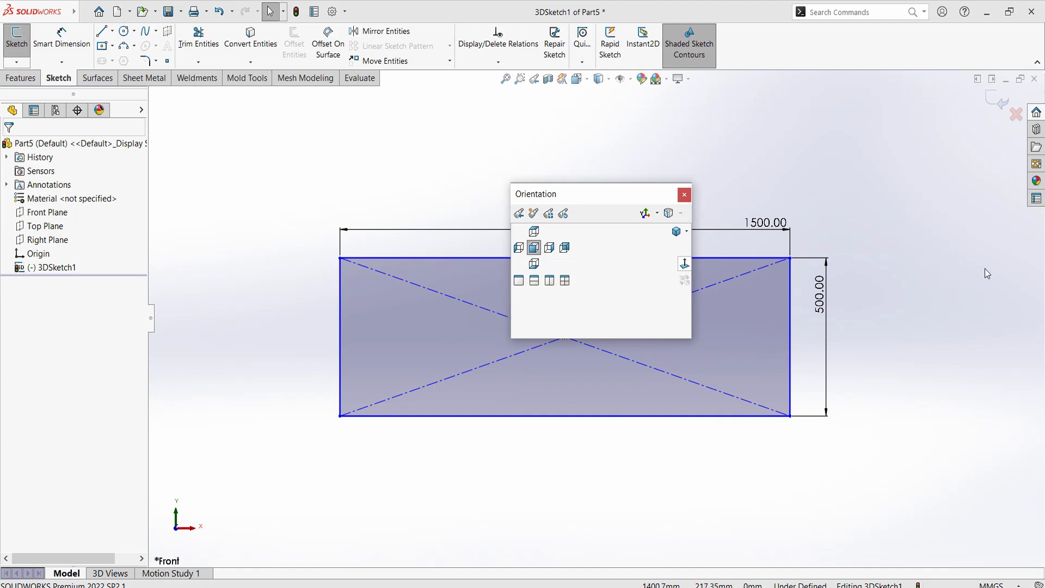
left_click(683, 265)
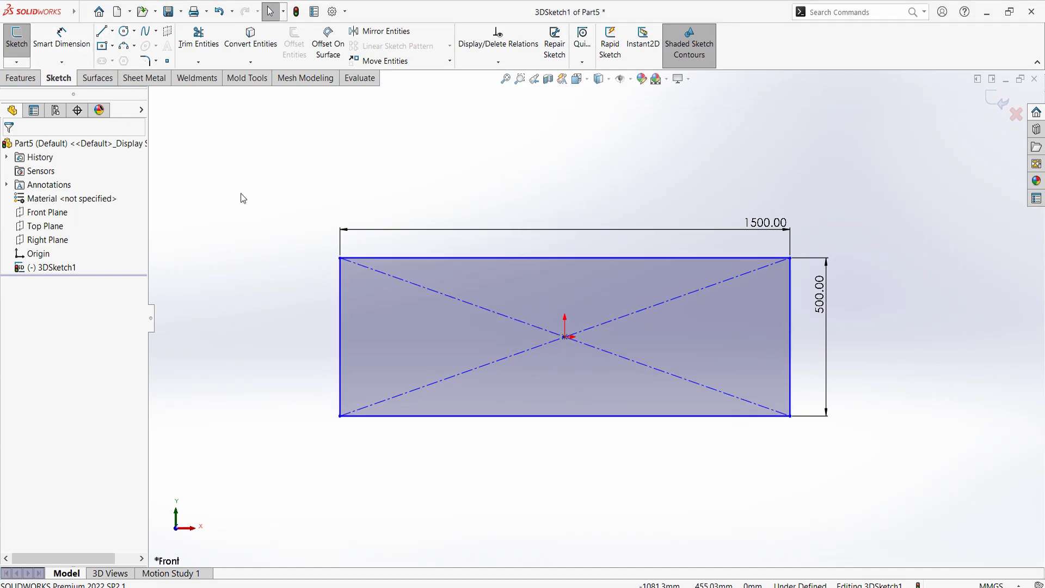
Draw a three-point arc over the rectangle's bottom-left edge
left_click(123, 45)
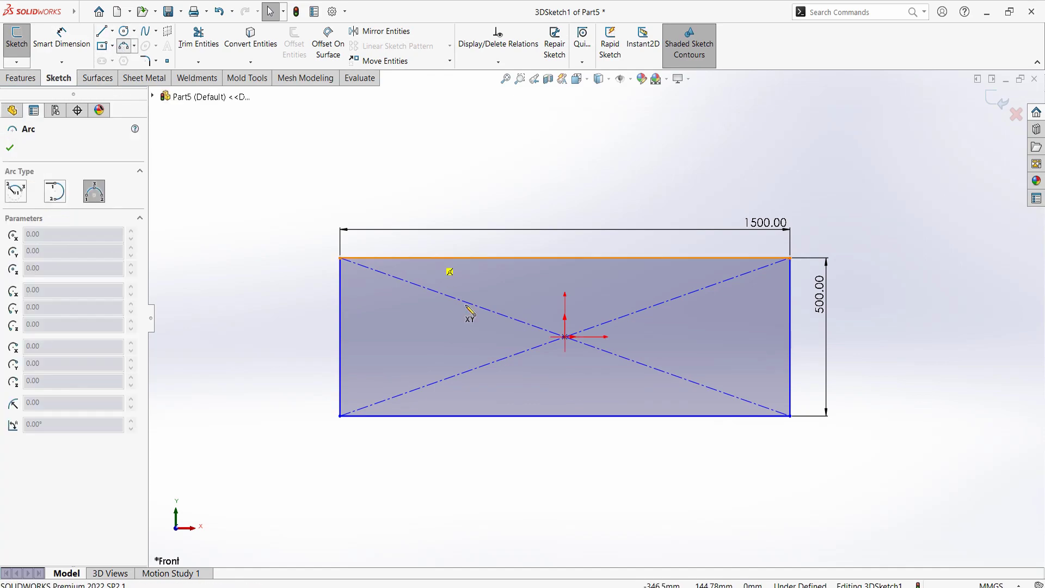
left_click(358, 417)
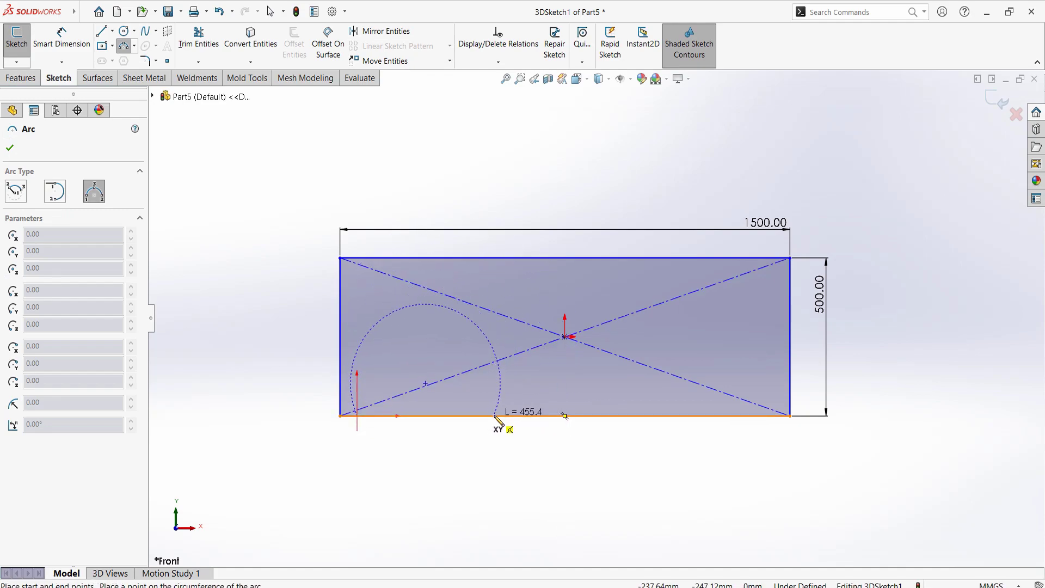
left_click(494, 416)
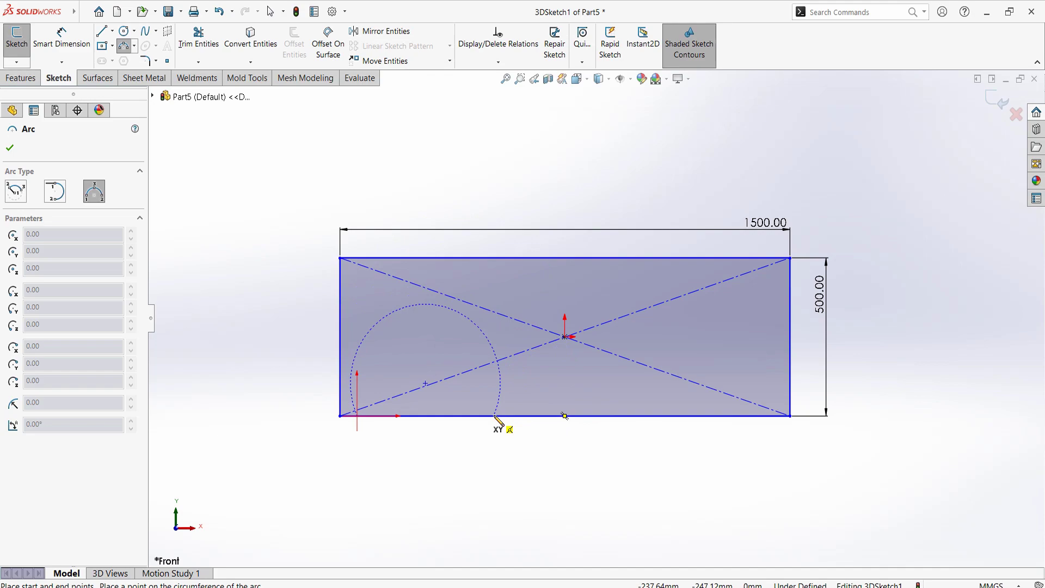
left_click(443, 389)
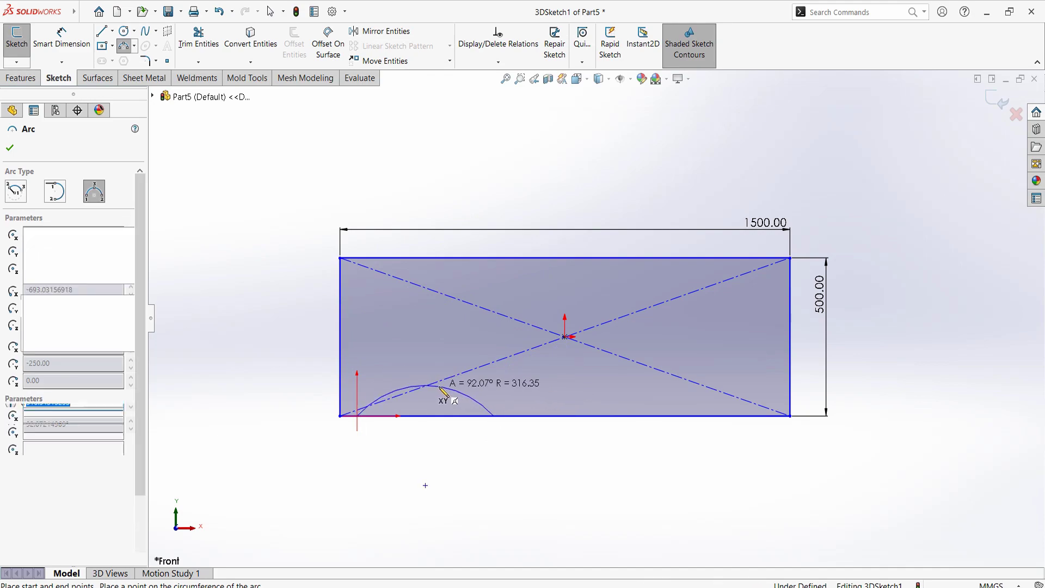
Dimension the arc's radius to 250 mm and move the R250 label below it
key("Escape")
key("d")
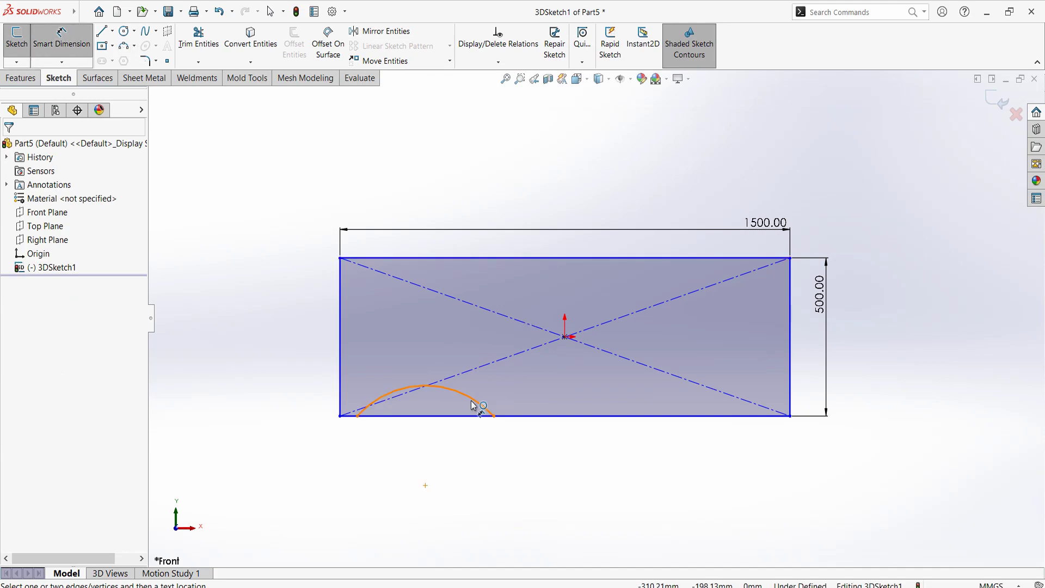
left_click(469, 401)
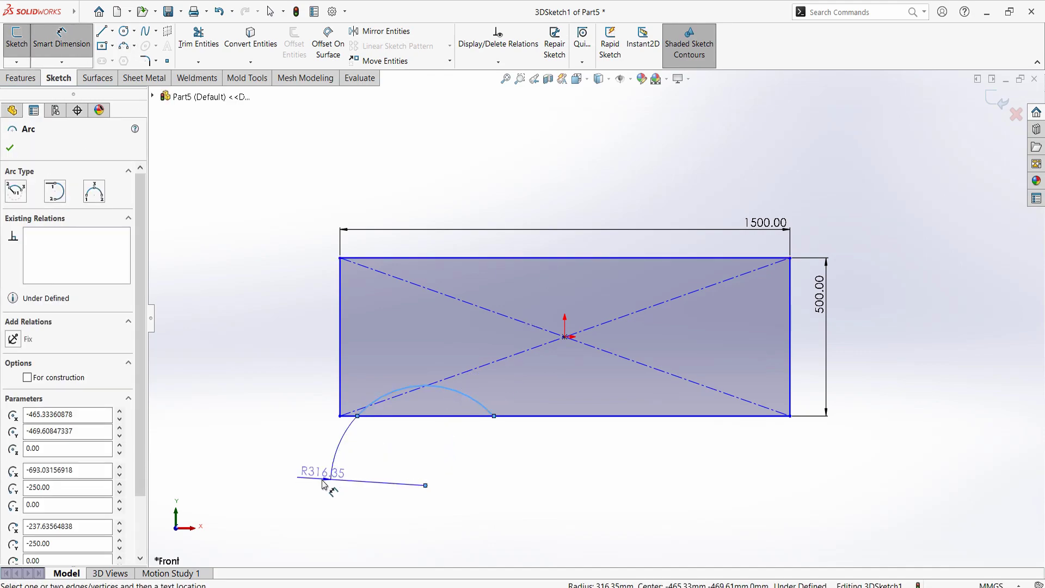
left_click(345, 488)
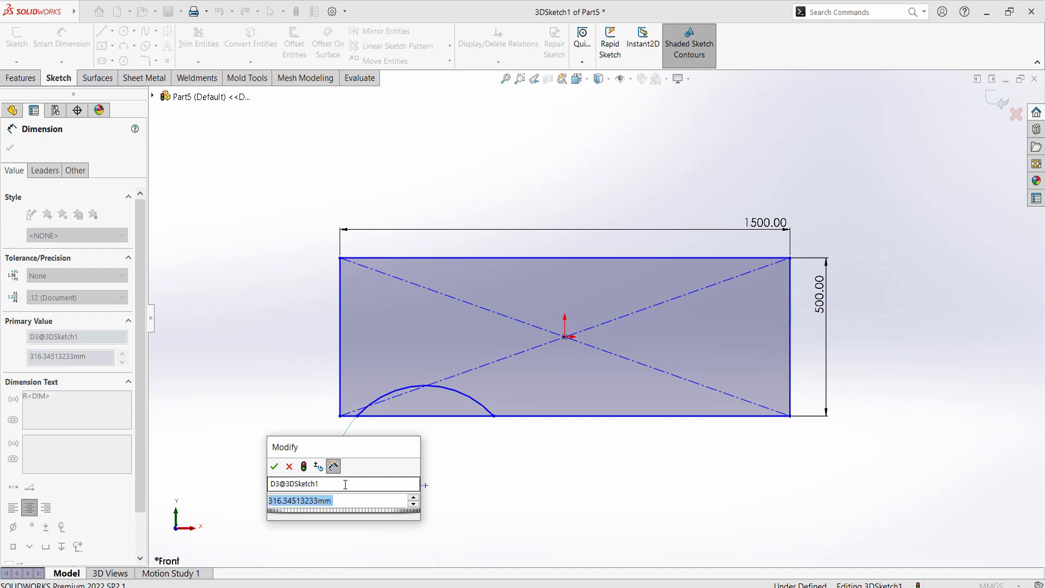
type("250")
key("Return")
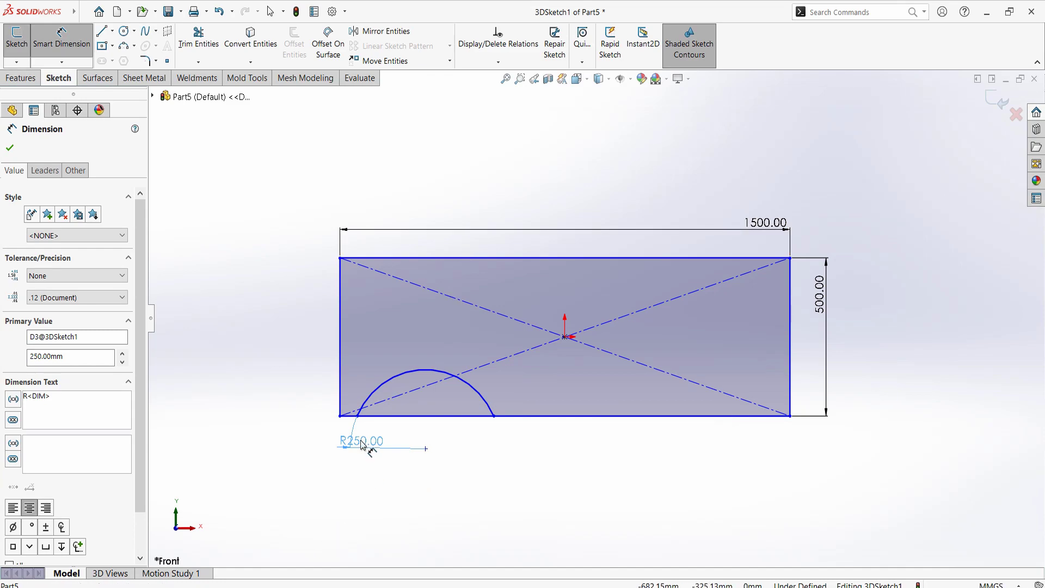
mouse_move(363, 441)
left_mouse_down()
mouse_move(364, 479)
mouse_move(339, 493)
mouse_move(346, 486)
left_mouse_up()
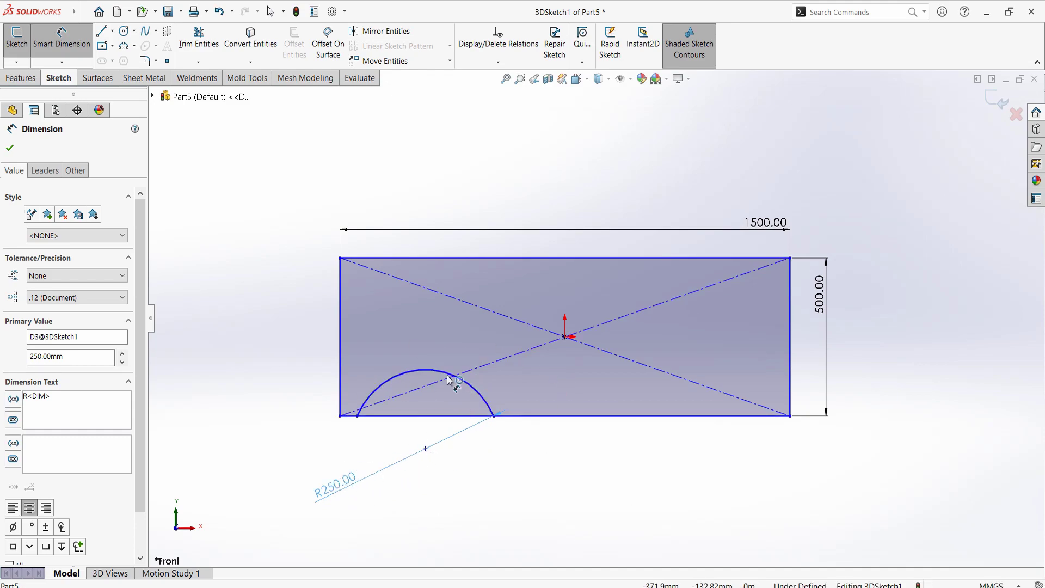
Dimension the arc's left end 100 mm from the bottom-left corner
left_click(341, 416)
left_click(357, 416)
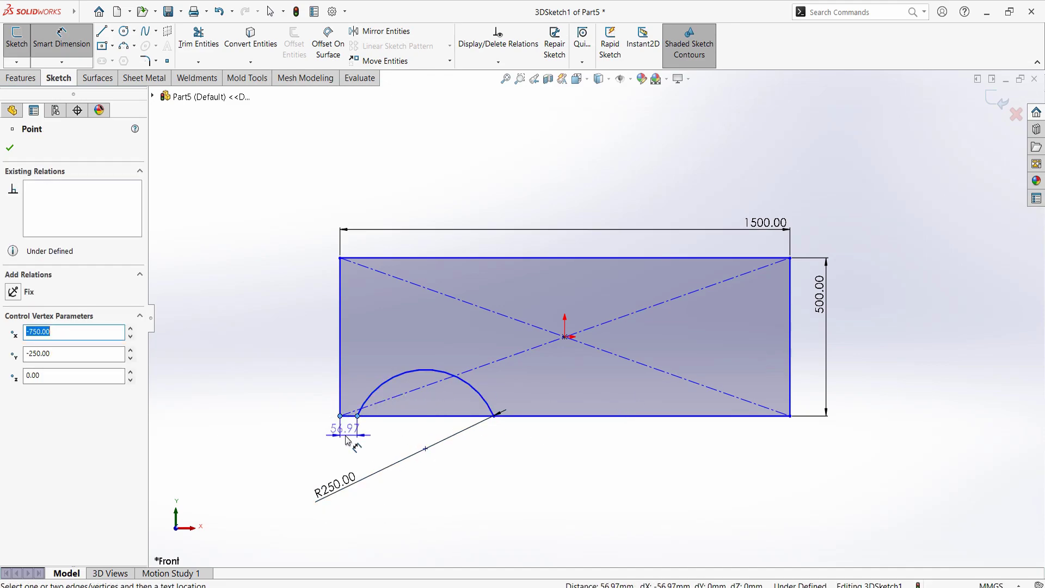
left_click(327, 439)
type("1")
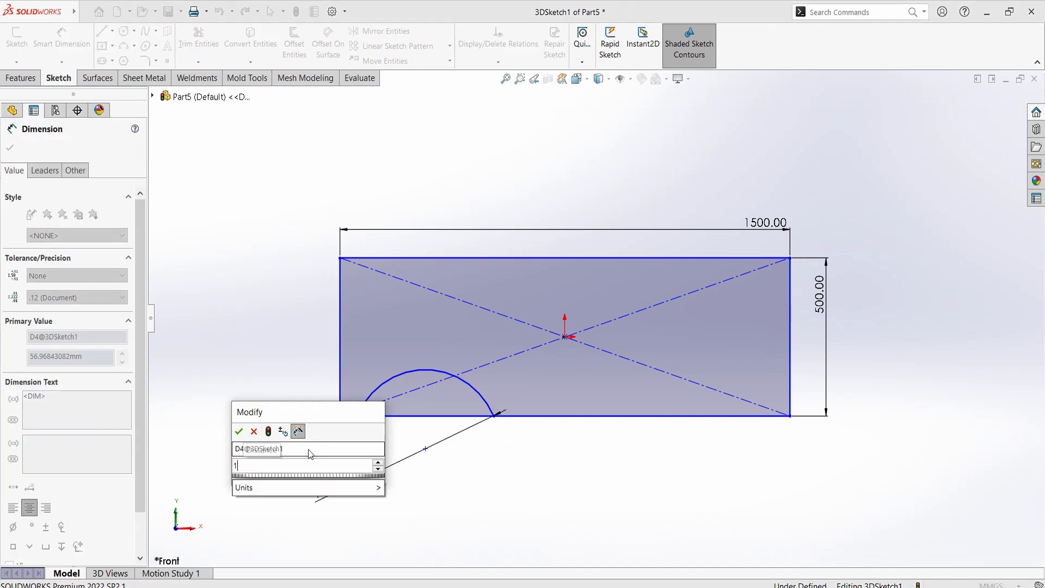
type("00")
key("Return")
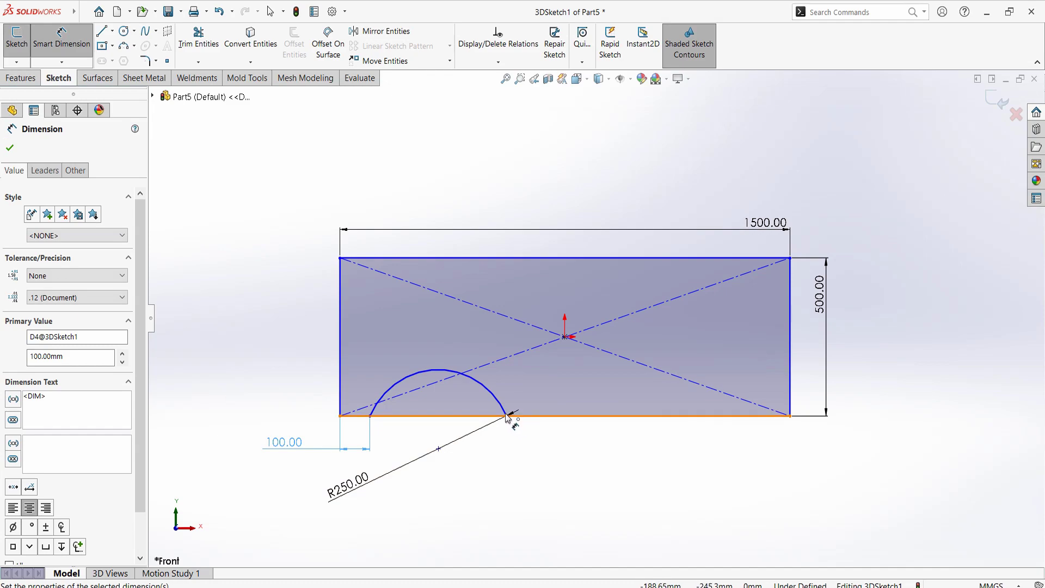
left_click(10, 146)
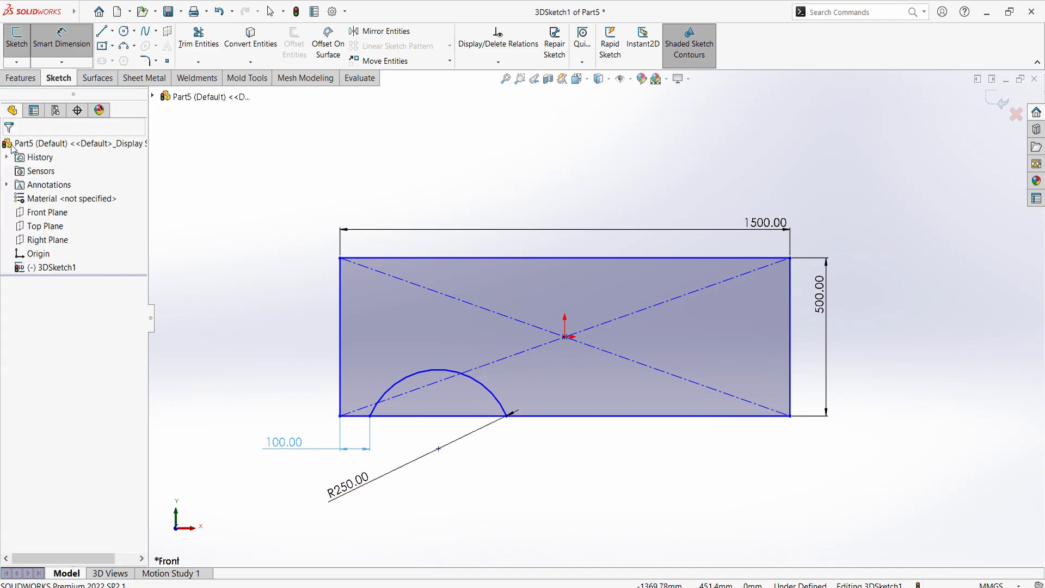
Draw a vertical line from the top-edge midpoint to the bottom edge as construction geometry
left_click(101, 31)
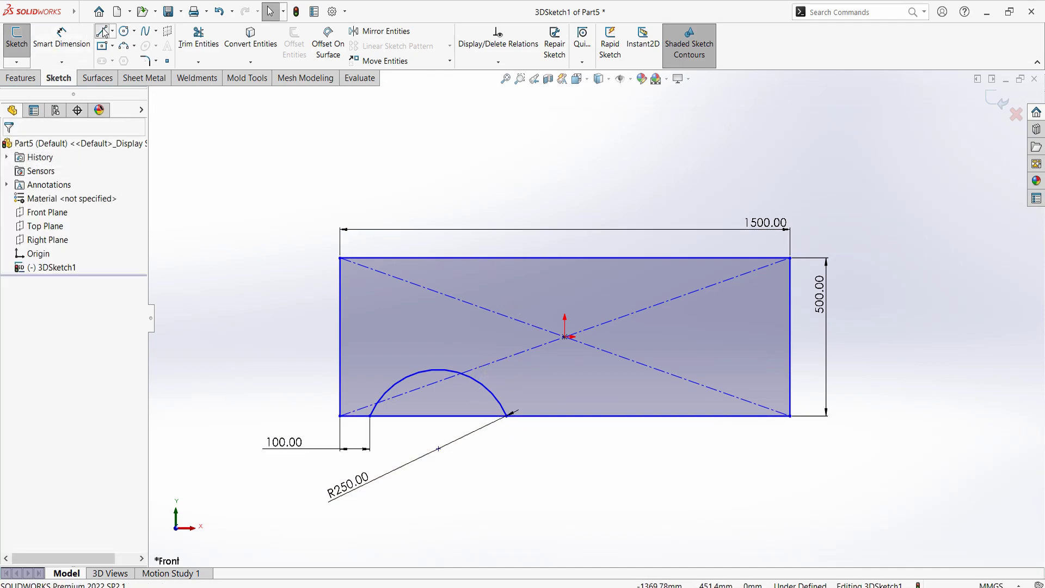
left_click(565, 258)
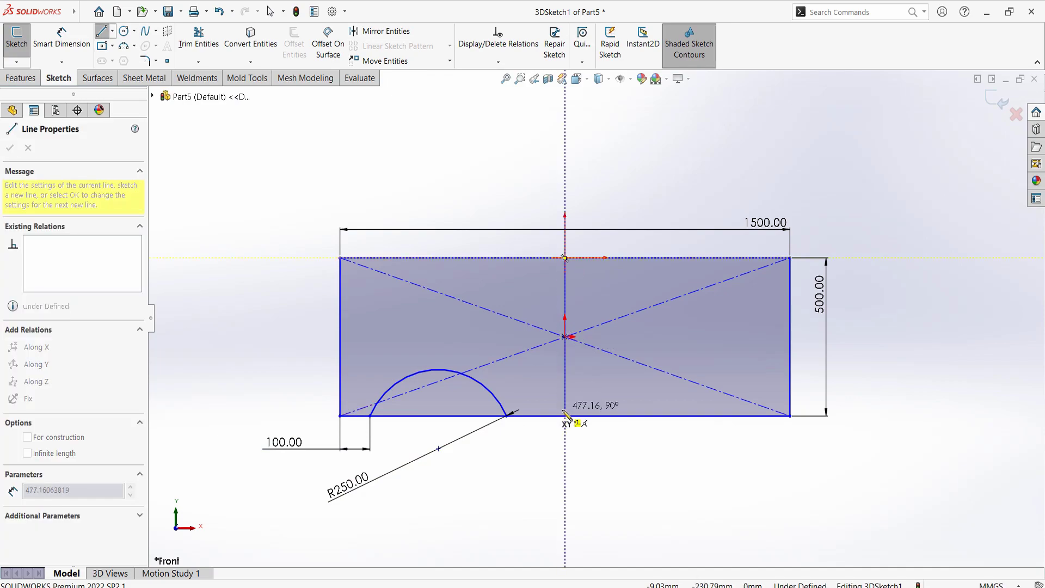
left_click(565, 416)
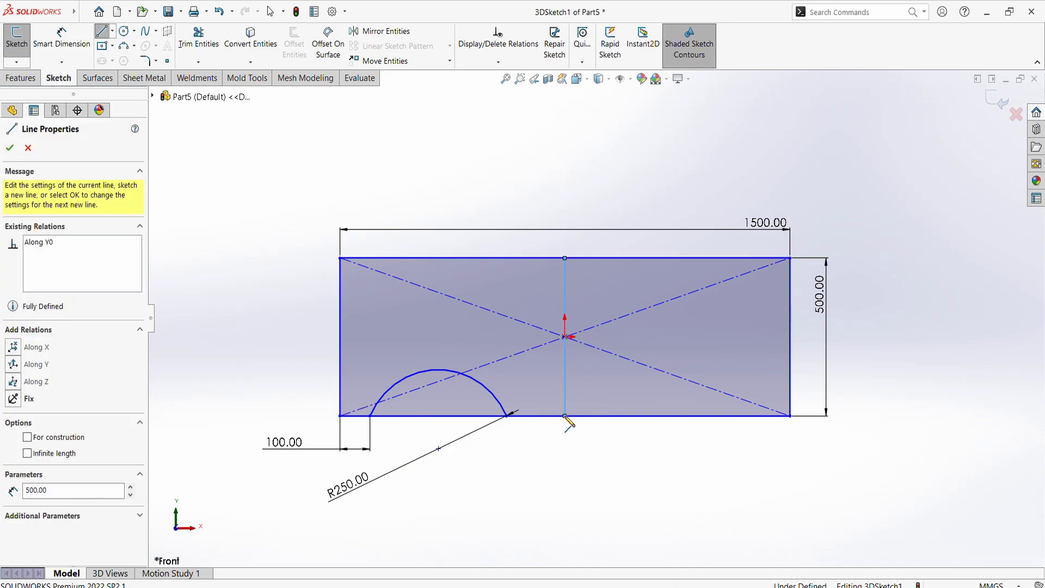
right_click(565, 415)
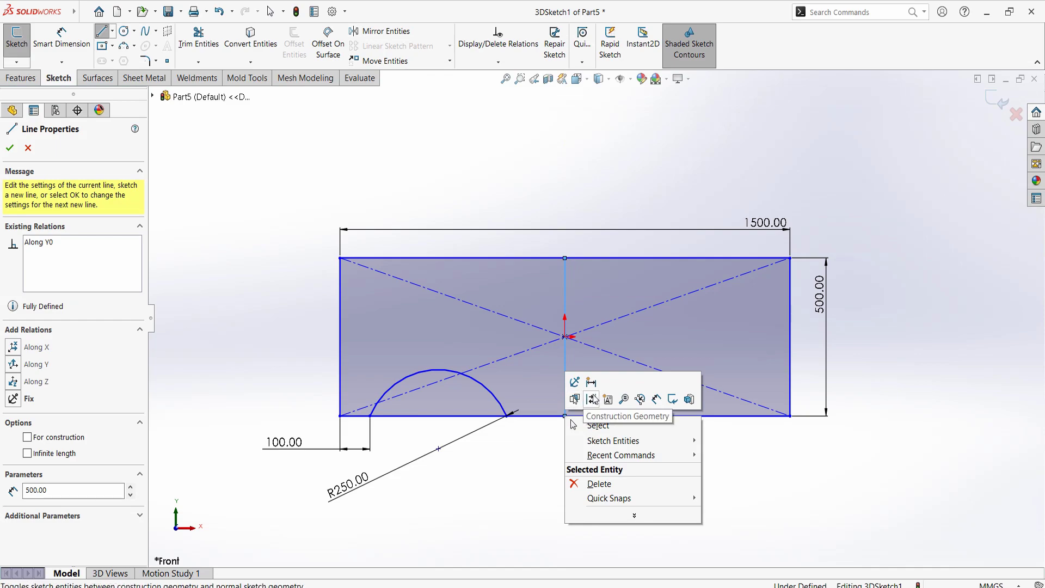
left_click(593, 400)
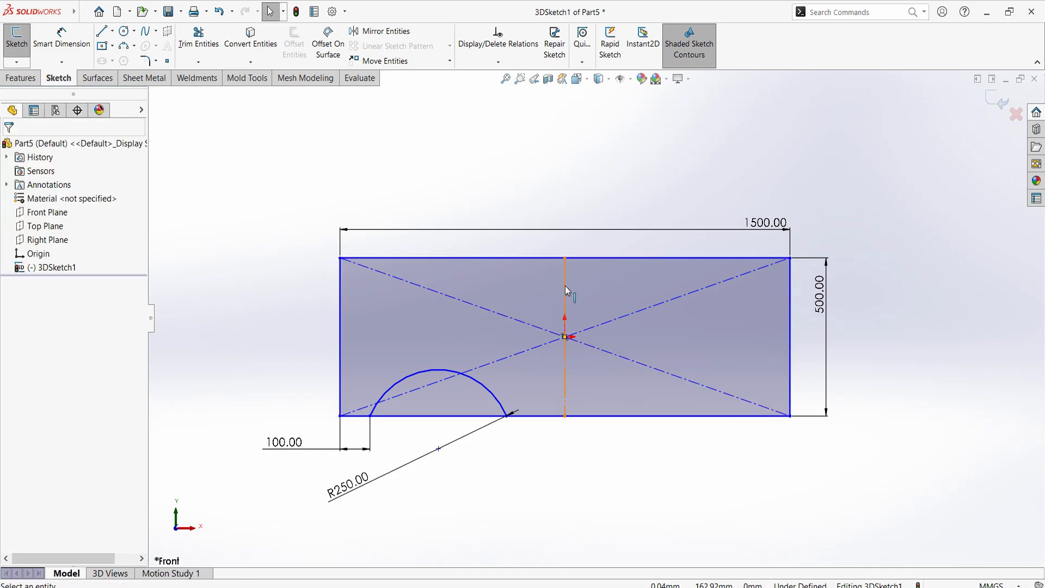
left_click(496, 397)
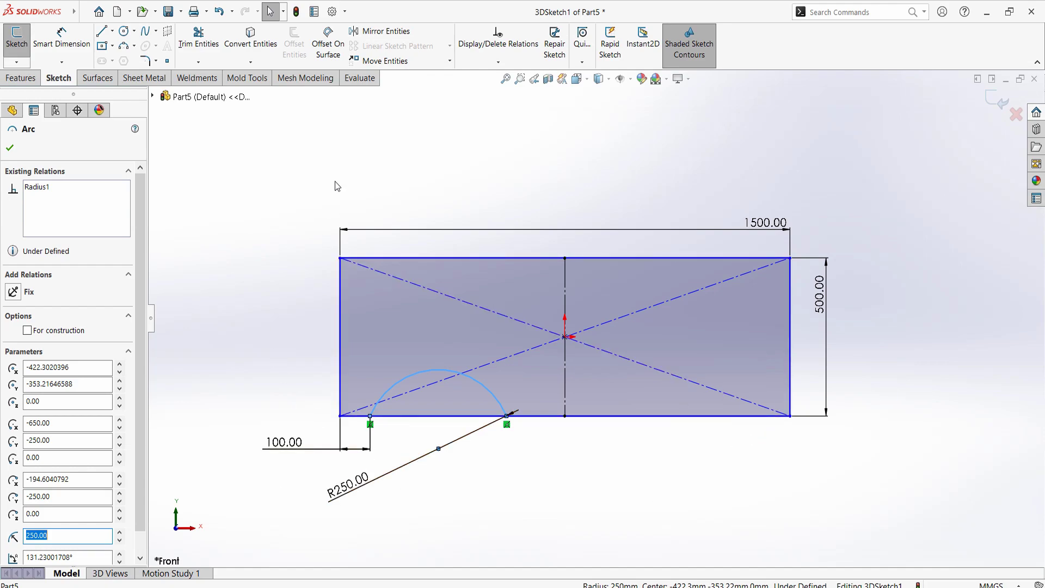
left_click(368, 31)
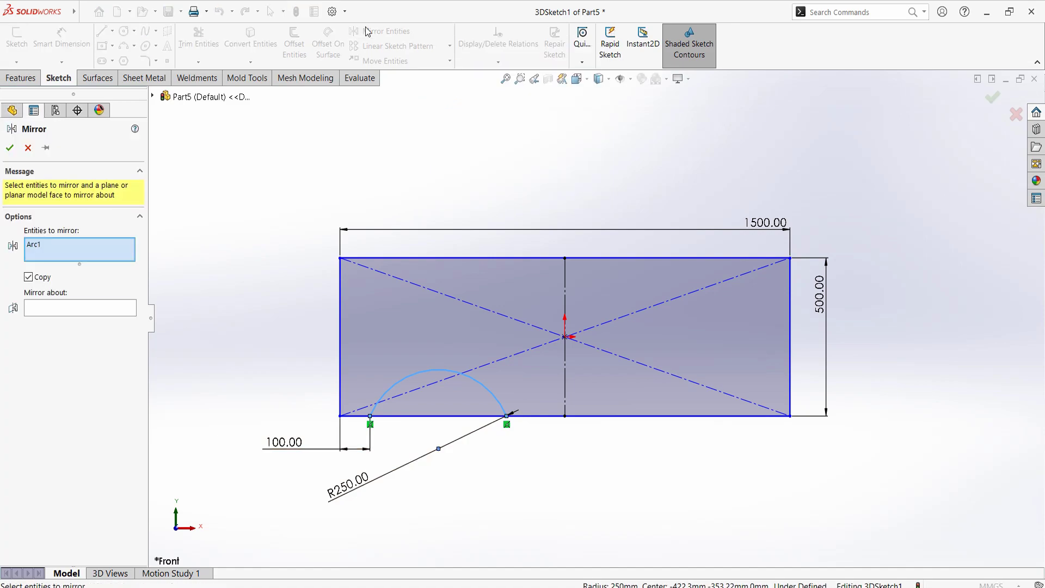
left_click(91, 308)
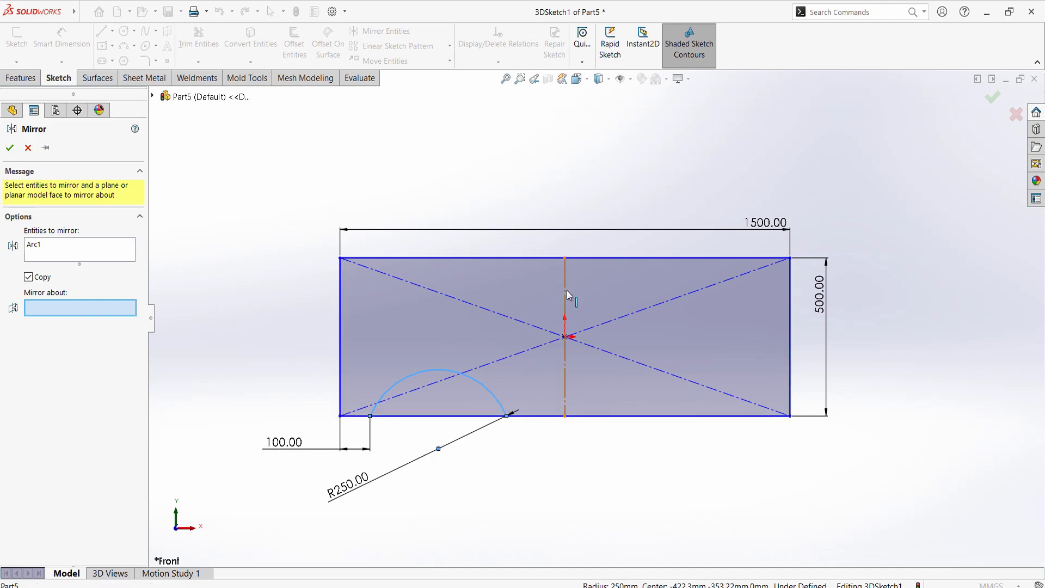
left_click(10, 148)
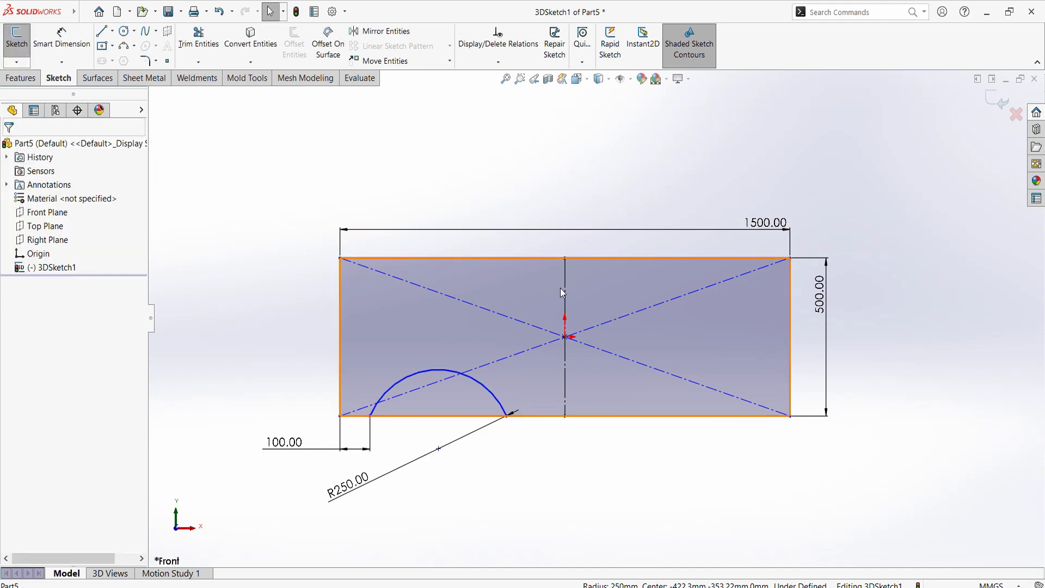
right_click(543, 174)
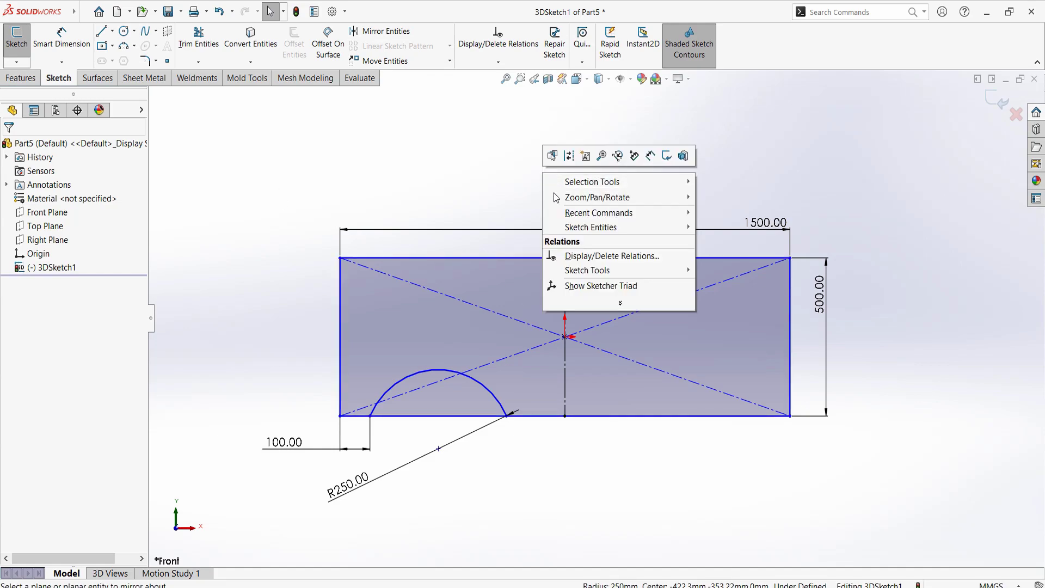
left_click(481, 196)
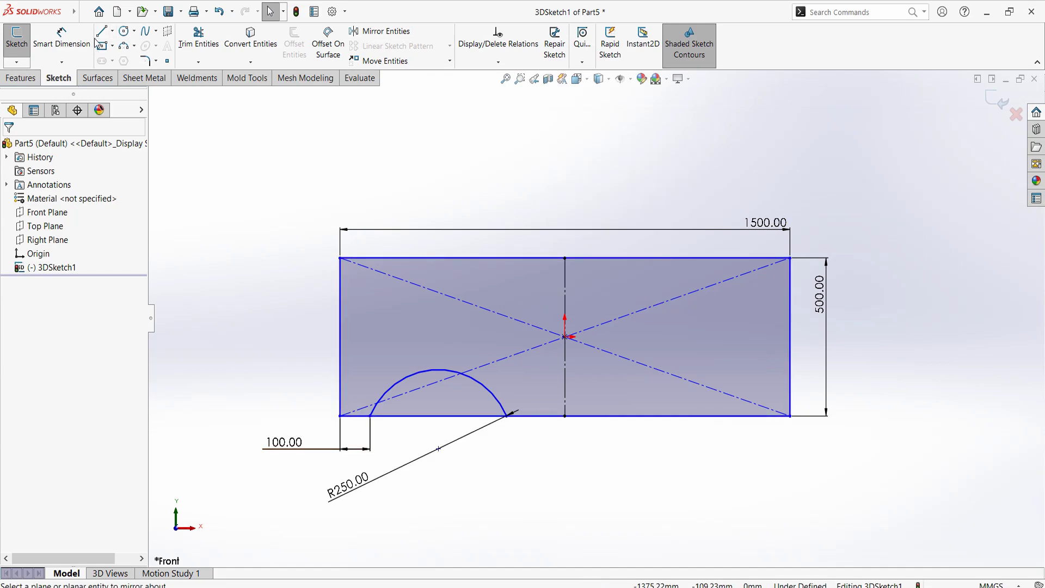
Draw a three-point arc on the bottom edge near the bottom-right corner
left_click(125, 46)
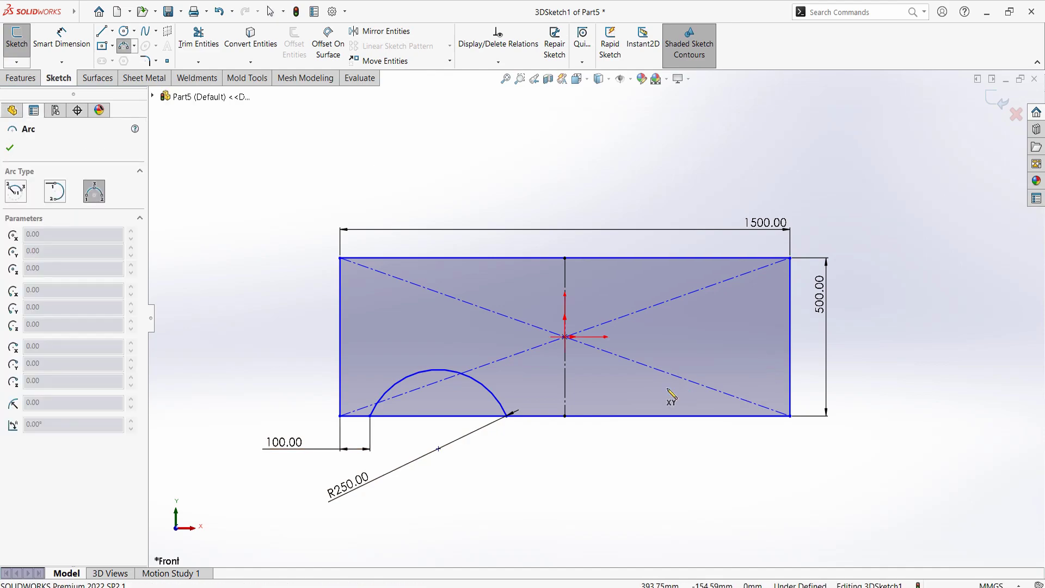
left_click(659, 416)
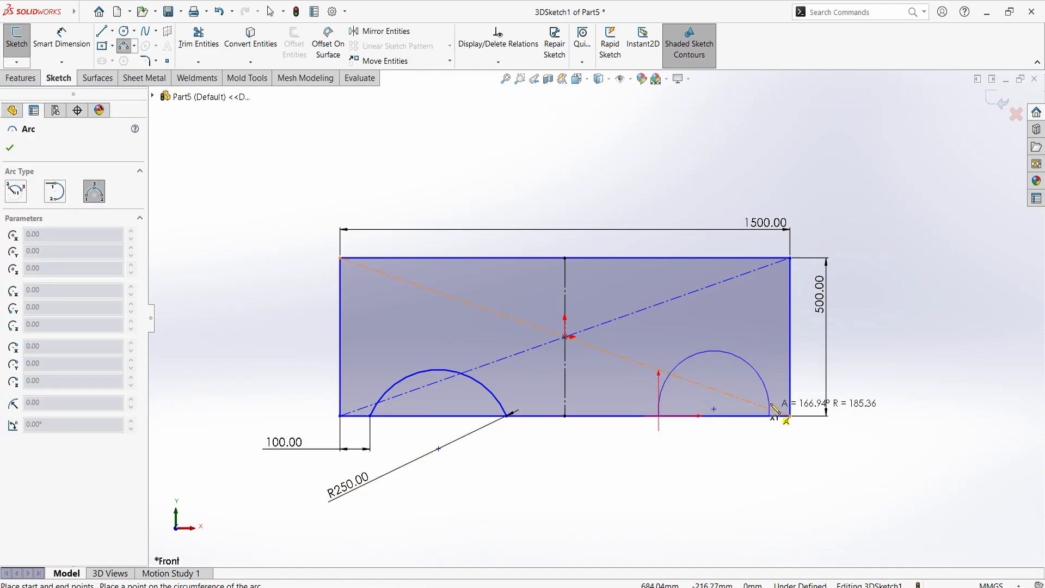
left_click(769, 417)
left_click(713, 380)
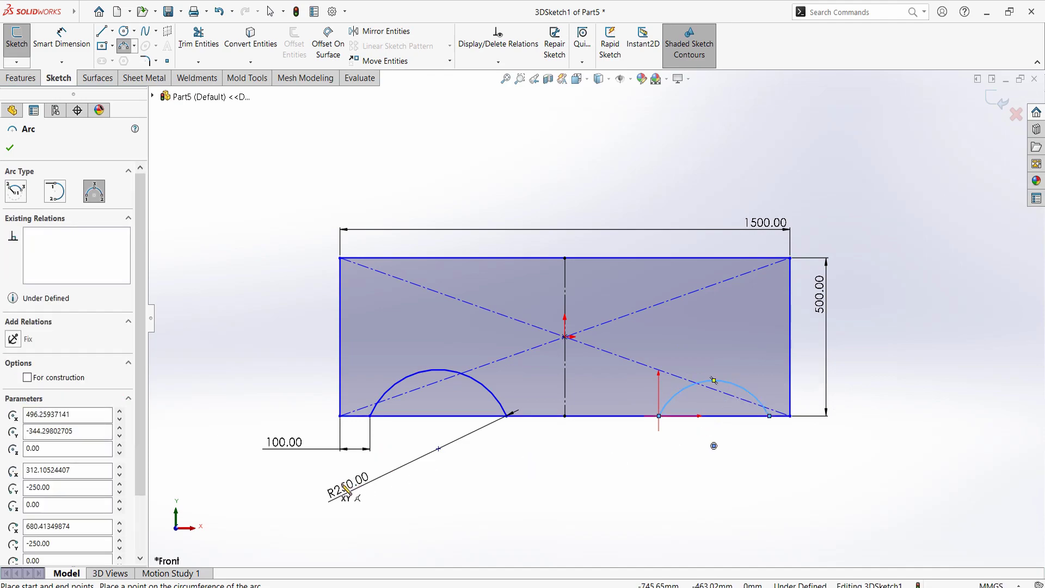
Dimension the right arc's radius, correcting R2500 to 250 mm
key("d")
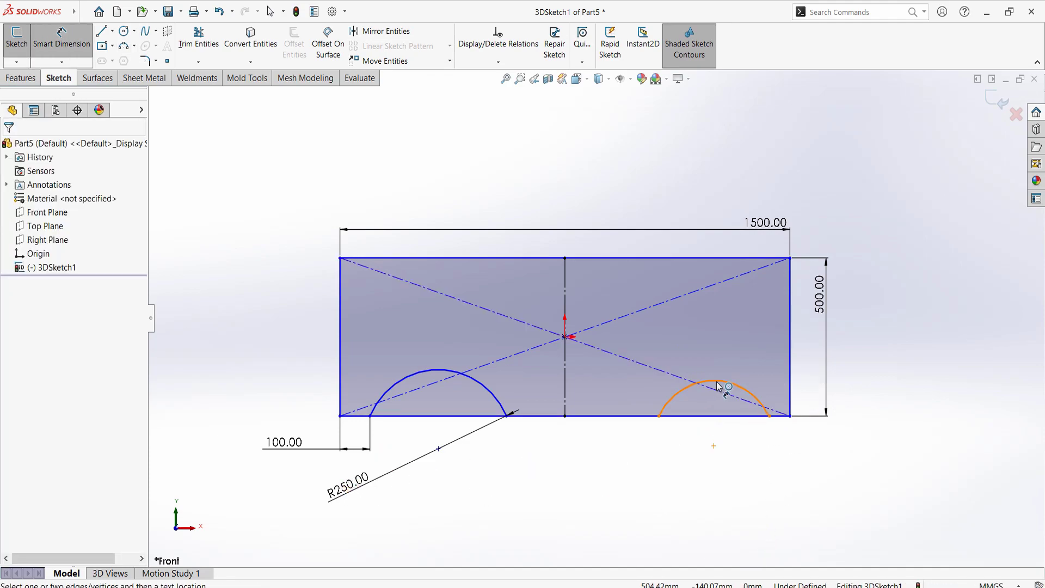
left_click(729, 382)
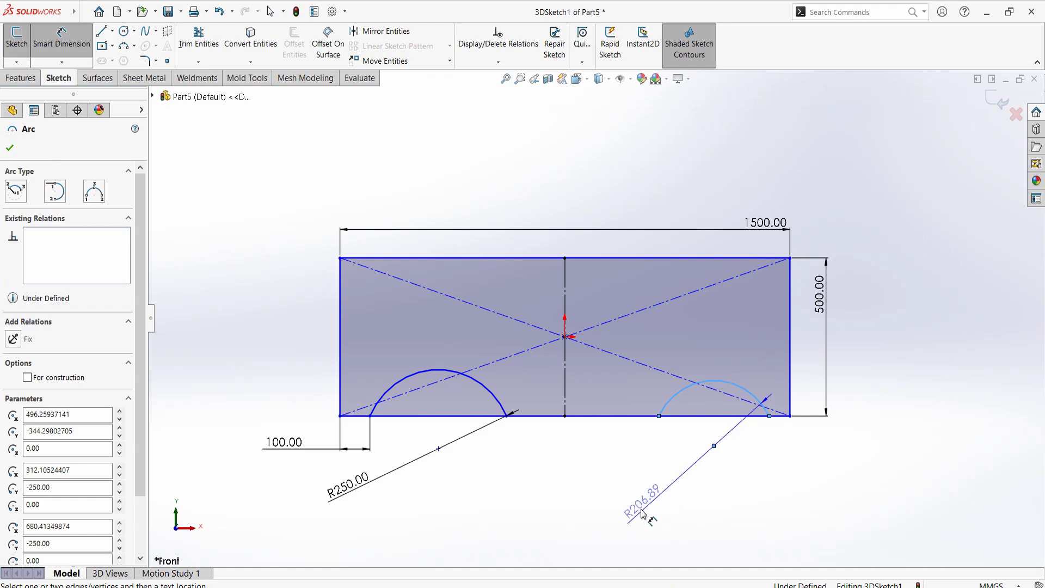
left_click(642, 506)
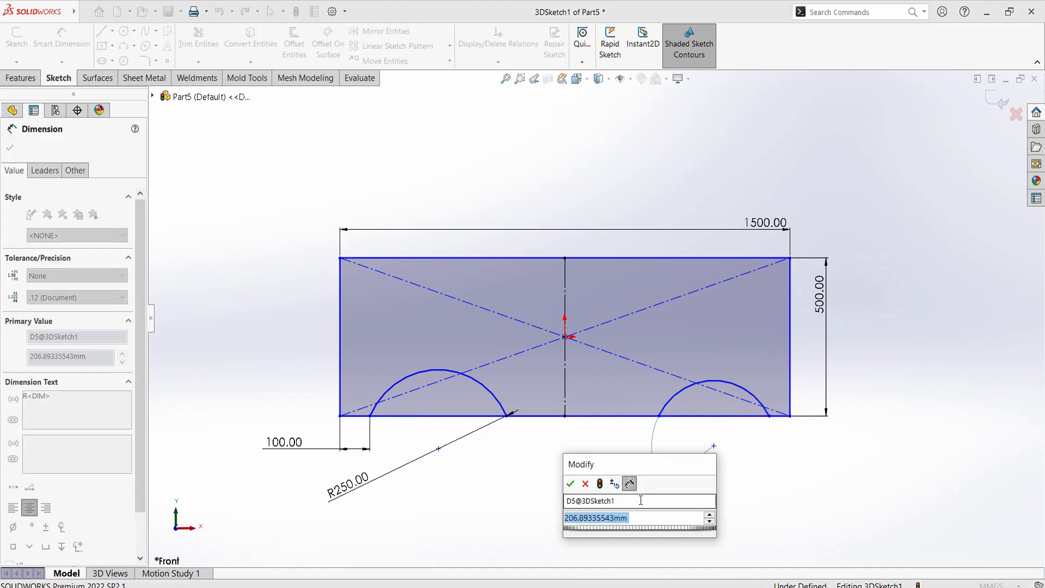
type("2500")
key("Return")
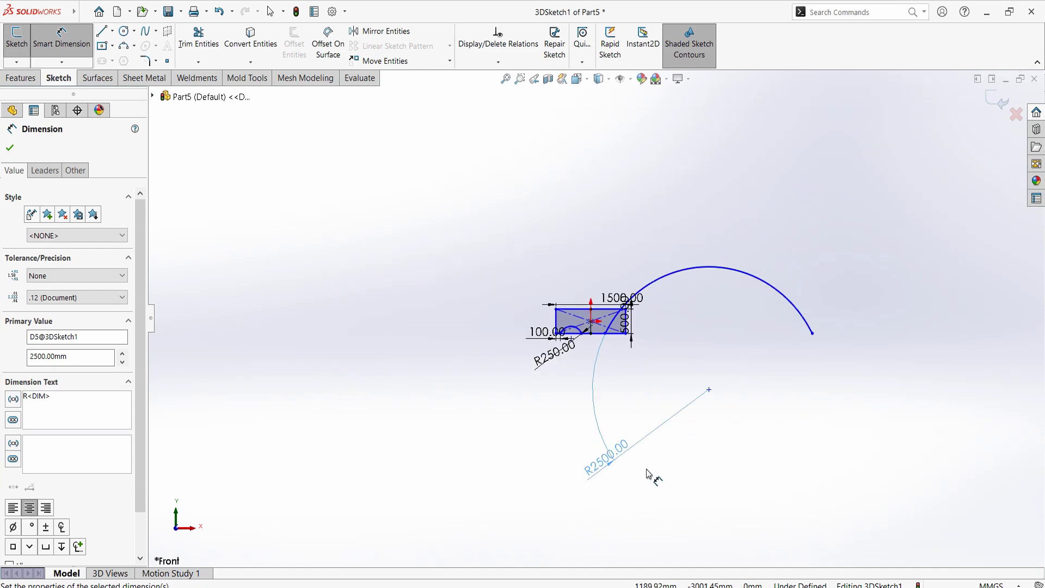
double_click(608, 466)
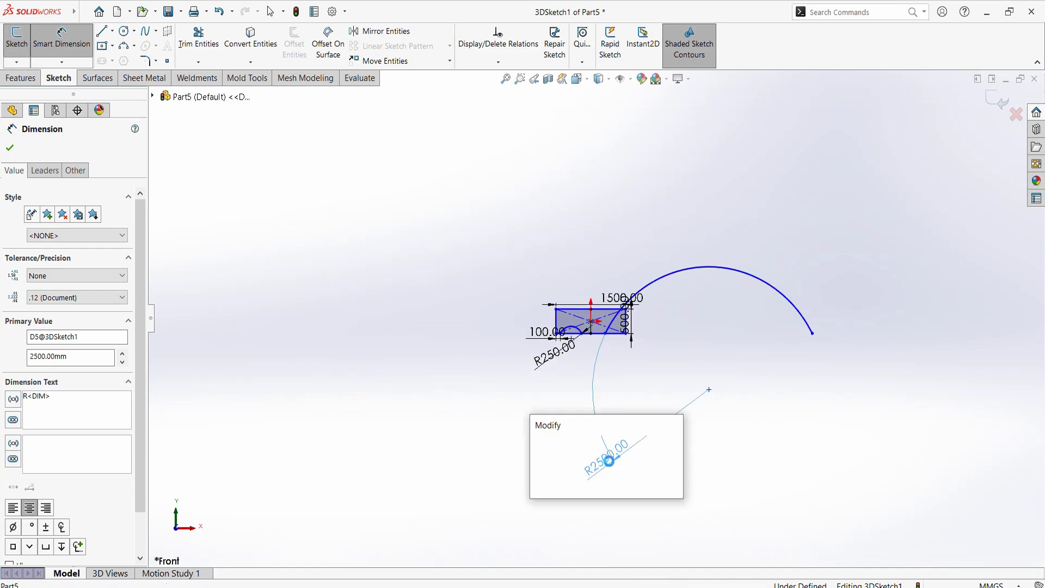
type("250")
key("Return")
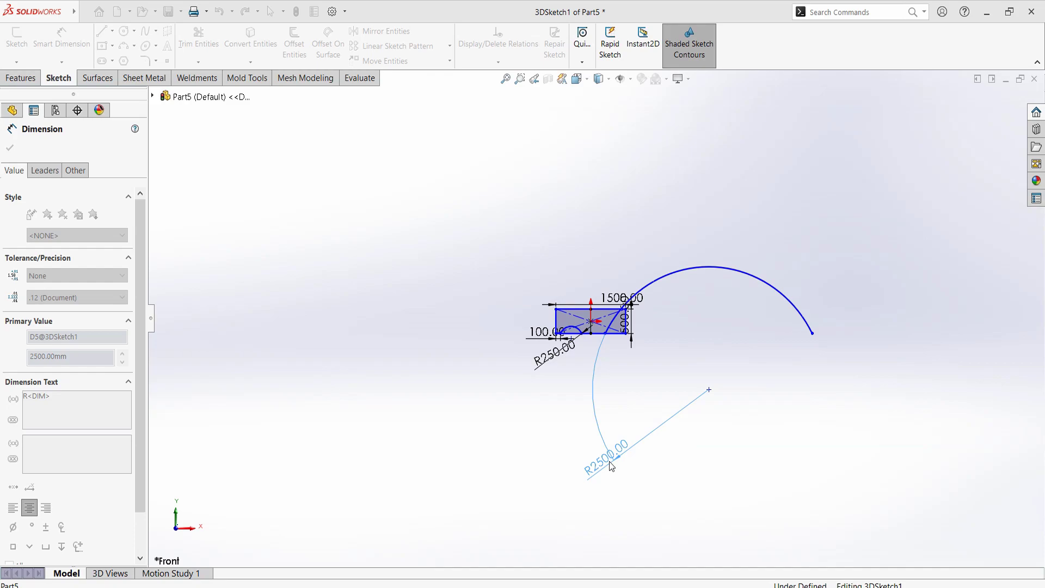
Exit dimensioning and select the right-hand wheel arc
scroll(626, 310, "down", 4)
scroll(602, 368, "down", 3)
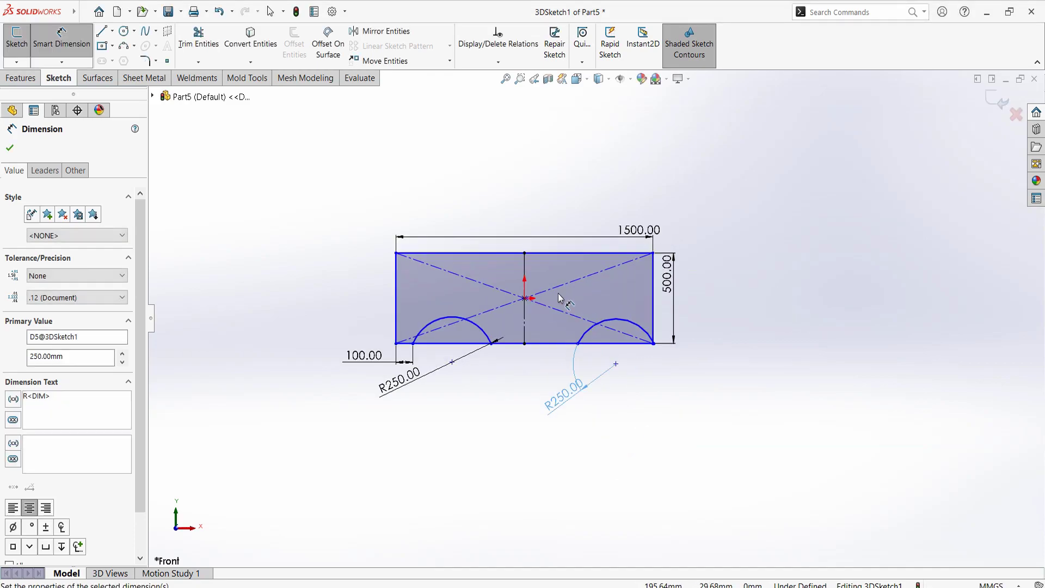
scroll(594, 401, "down", 1)
scroll(665, 353, "down", 2)
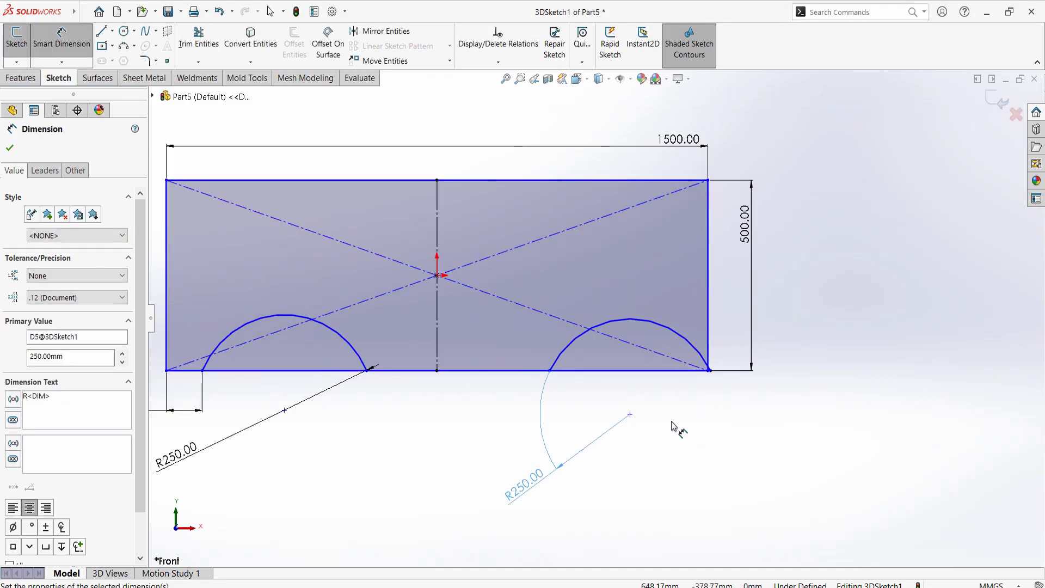
right_click(782, 463)
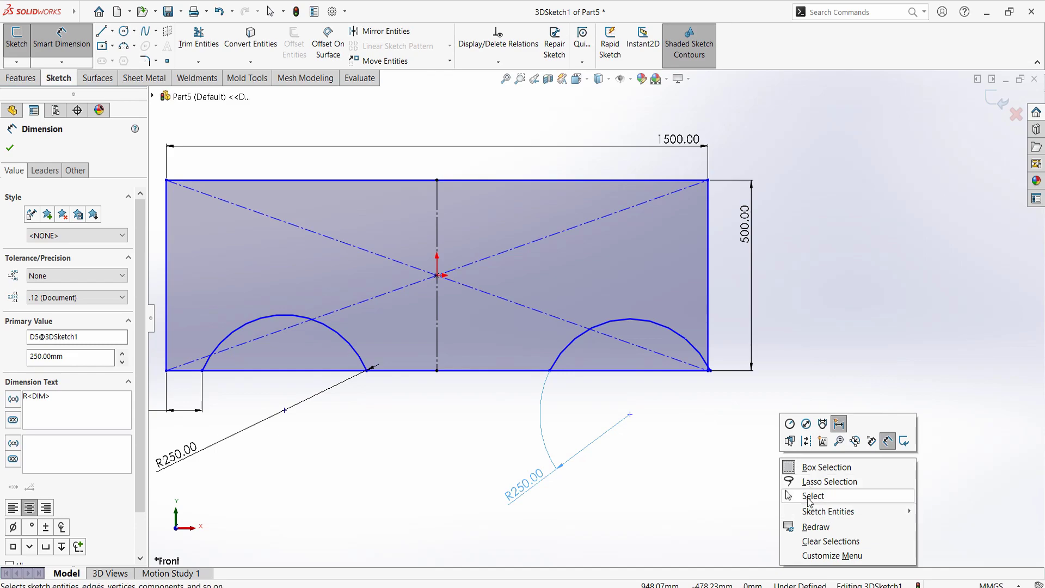
left_click(806, 495)
left_click(681, 338)
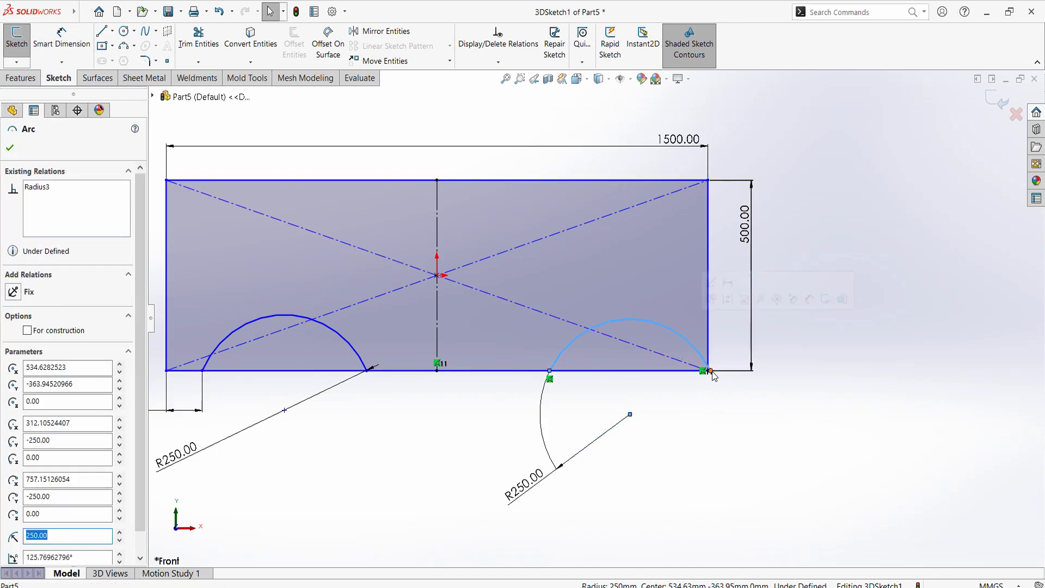
Shorten the right arc and dimension its end 100 mm from the bottom-right corner
left_click_drag(710, 372, 688, 374)
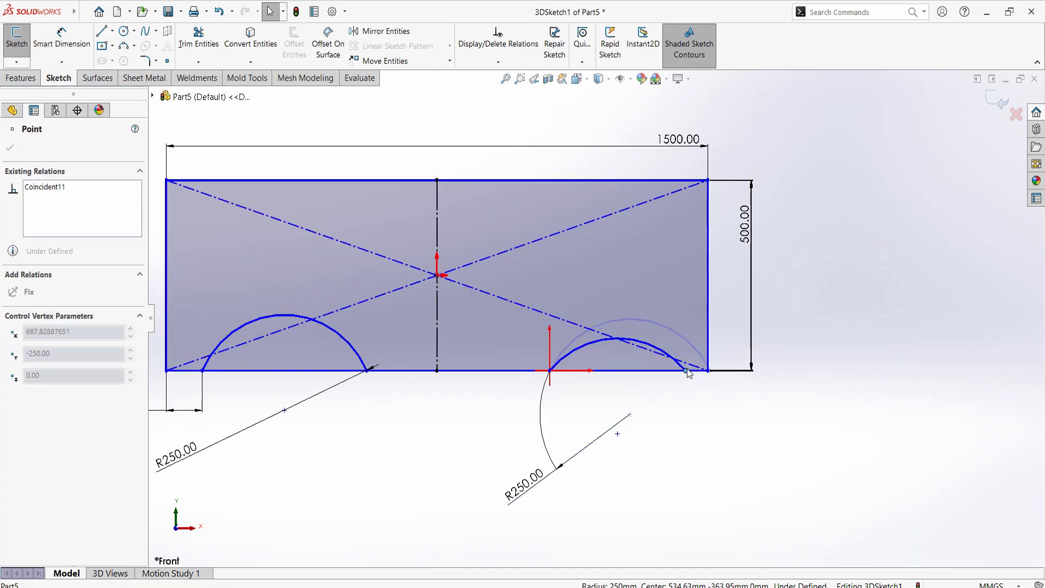
key("d")
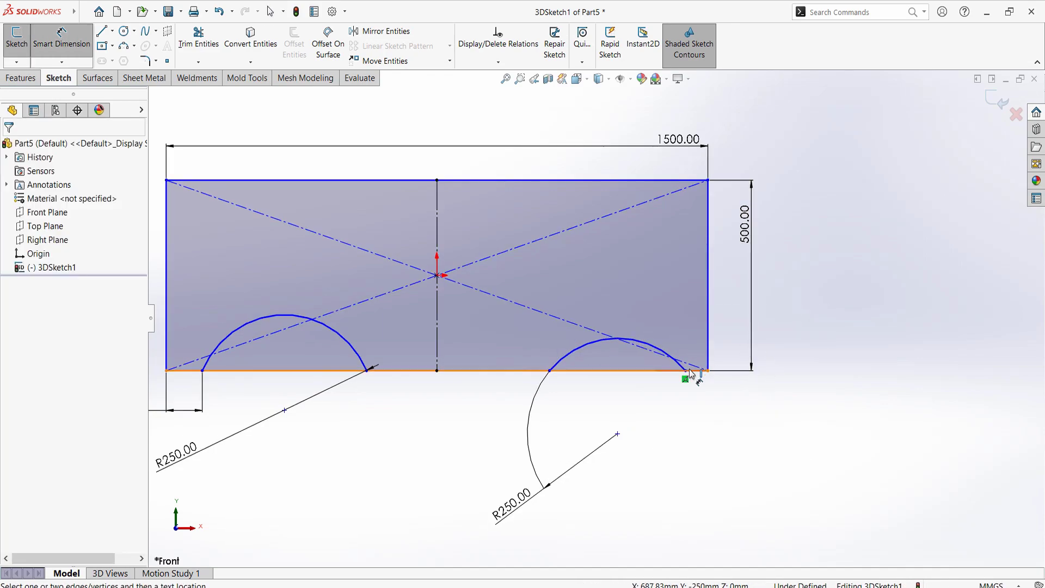
left_click(686, 371)
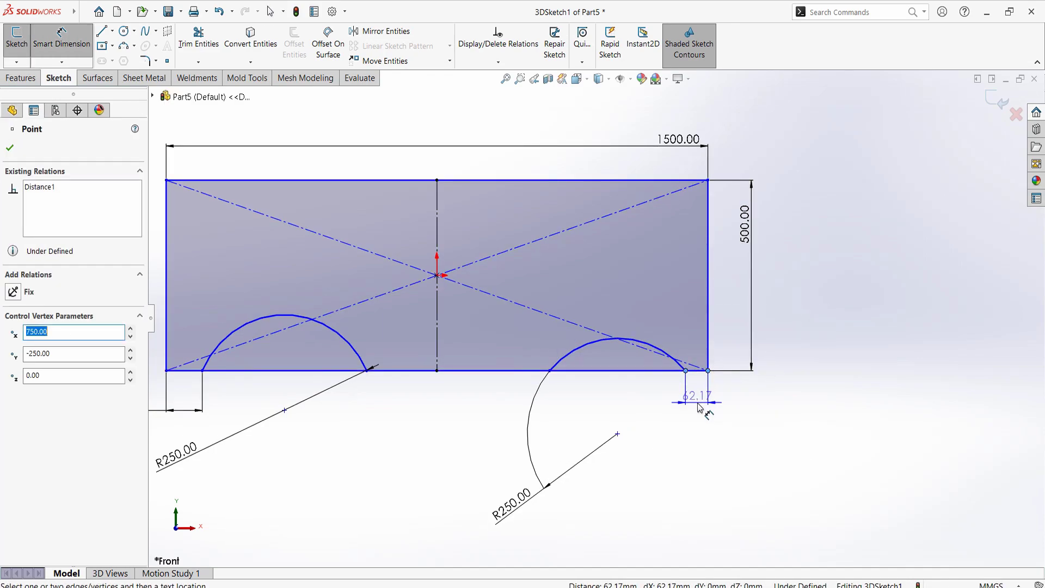
left_click(699, 408)
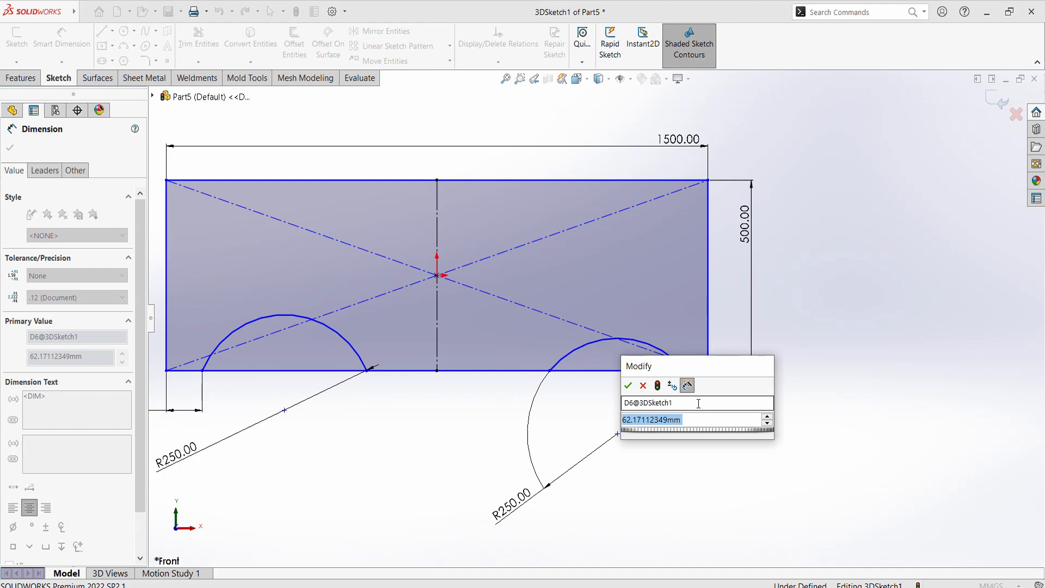
type("100")
key("Return")
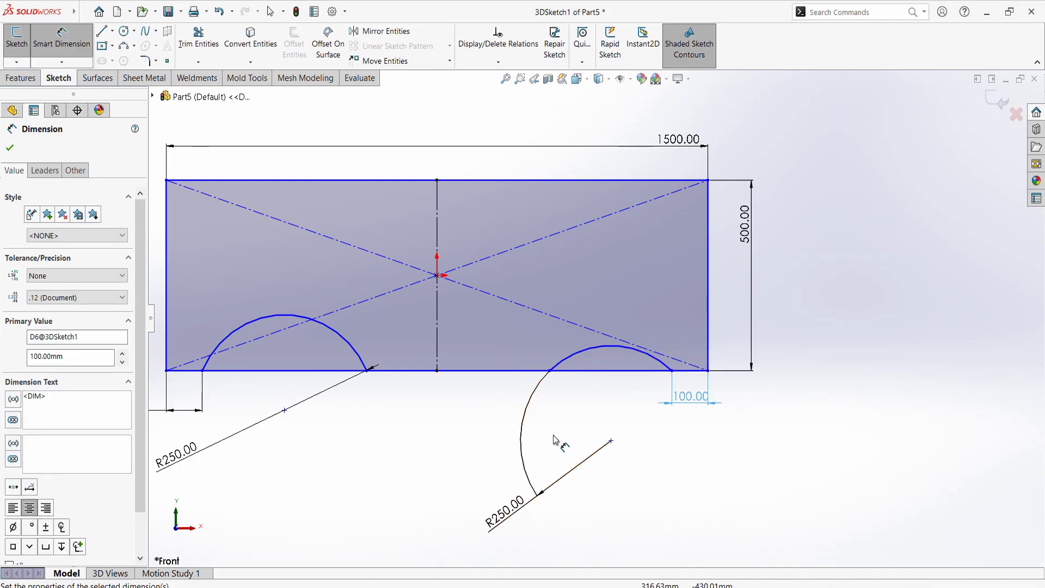
left_click_drag(552, 463, 557, 442)
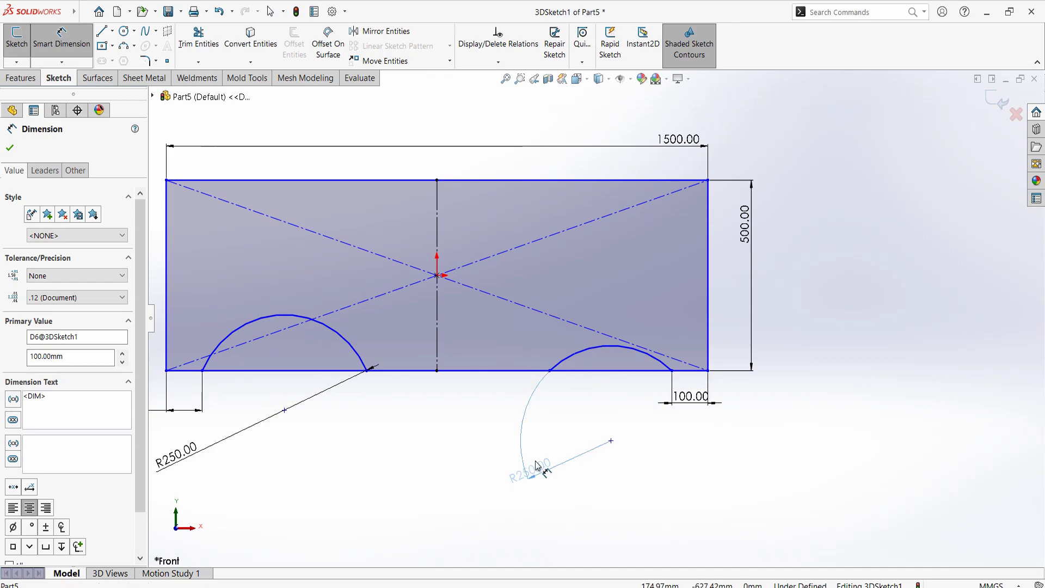
Delete the right-hand arc along with its R250 and 100 mm dimensions
right_click(556, 442)
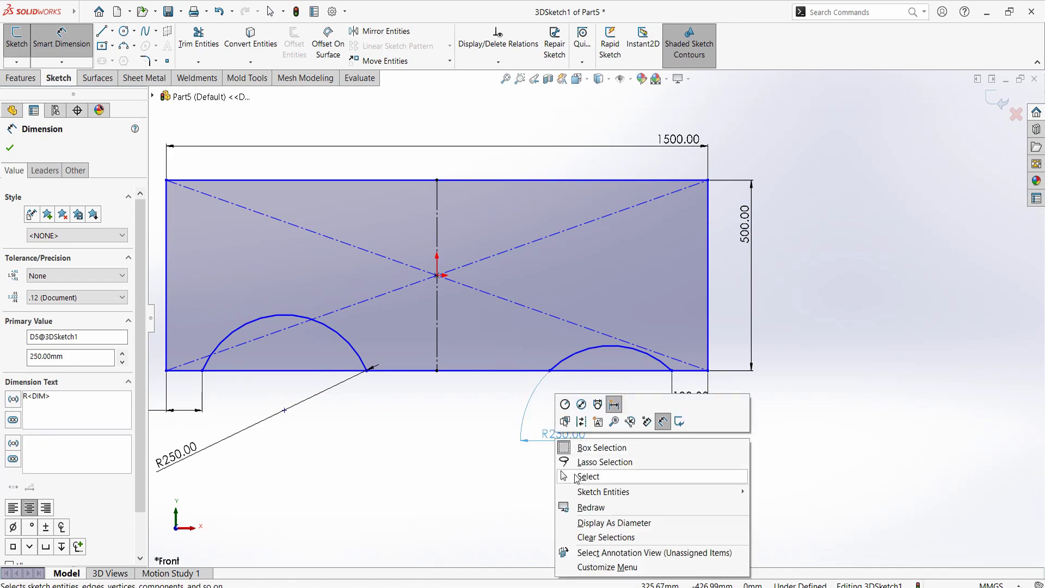
left_click(578, 477)
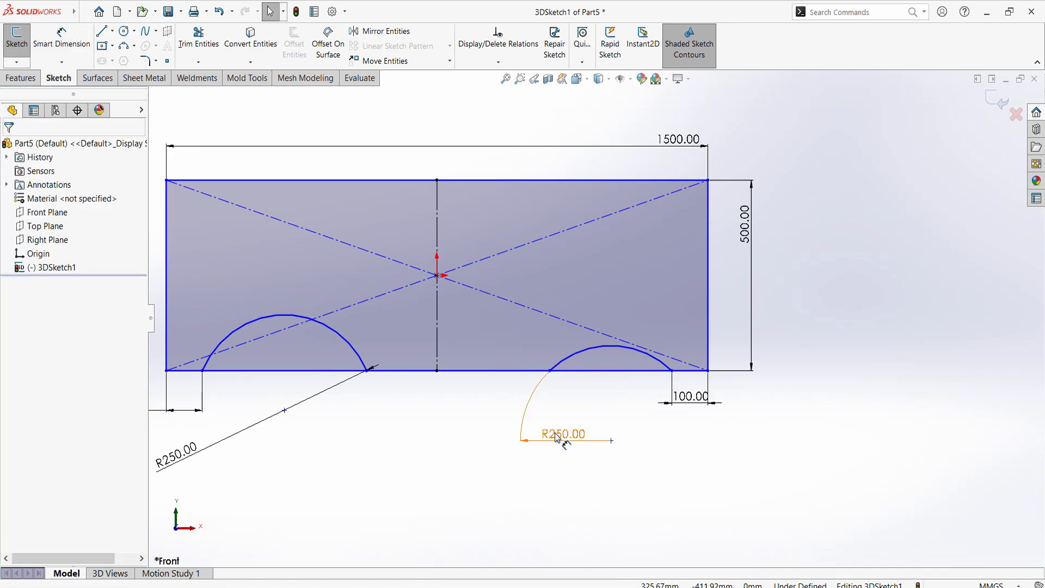
left_click(587, 351)
key("Delete")
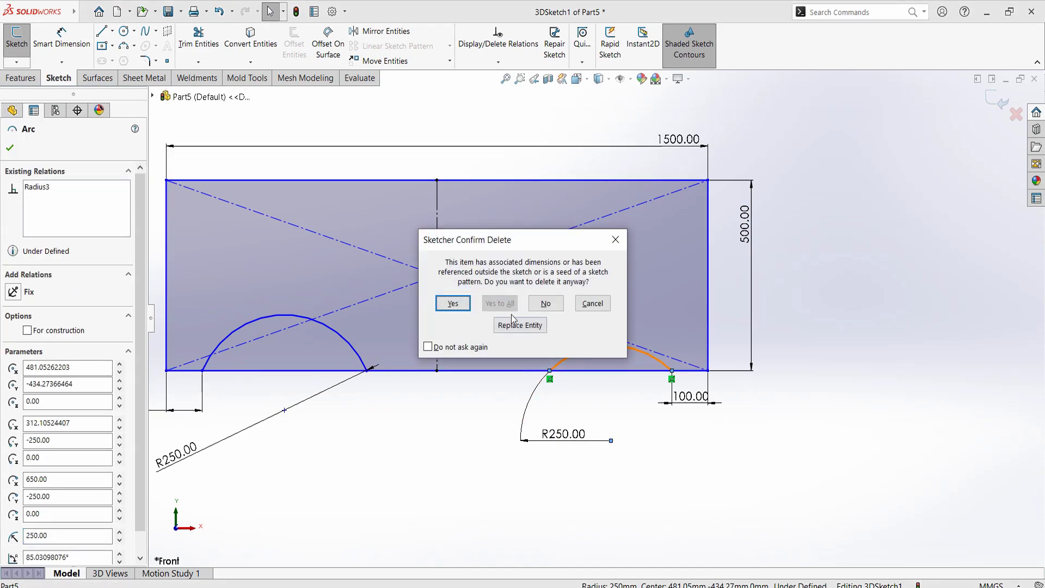
left_click(453, 305)
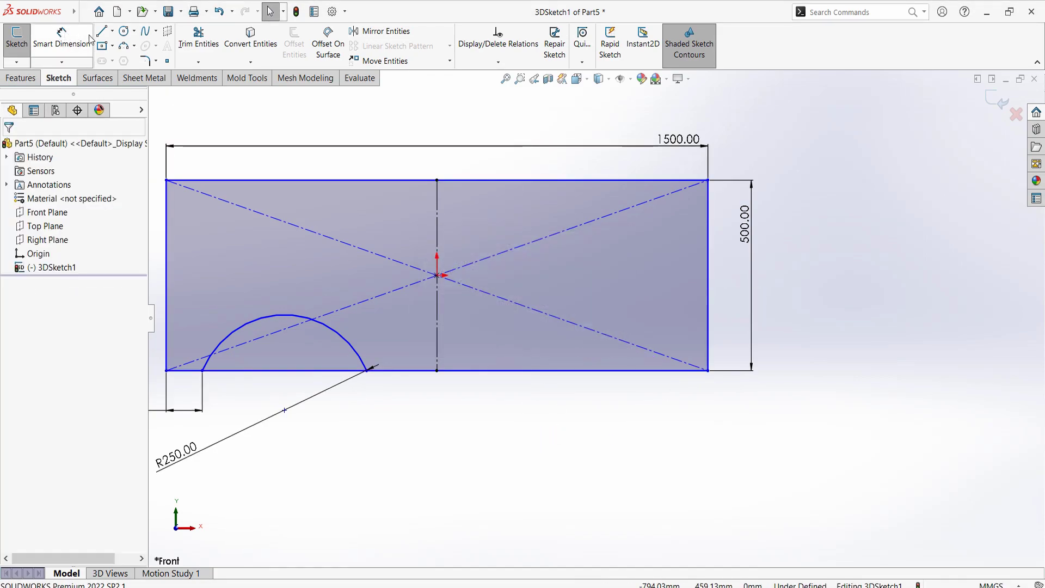
Draw a new three-point arc on the bottom edge, right of centre
left_click(123, 46)
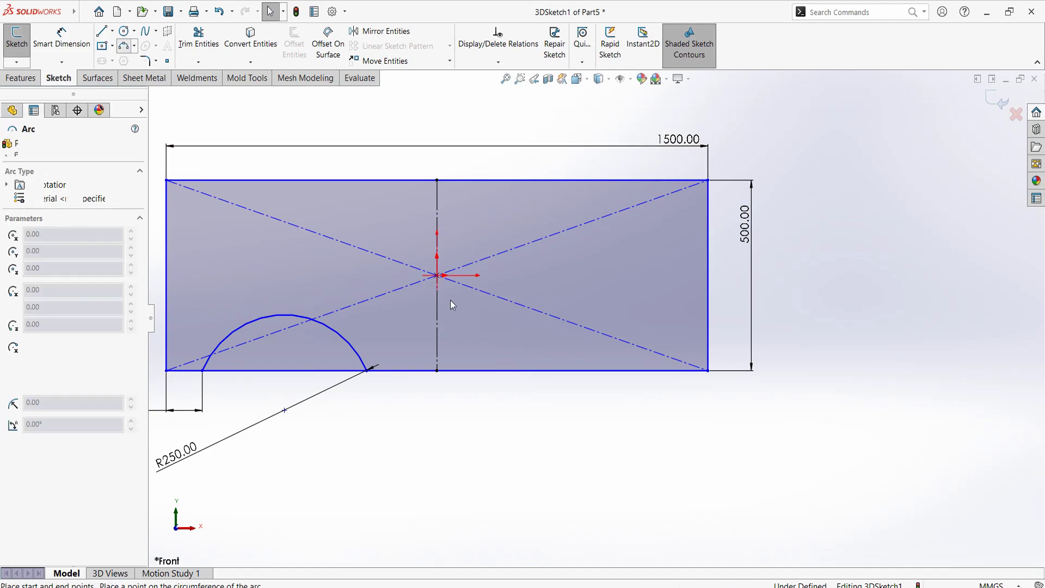
left_click(525, 371)
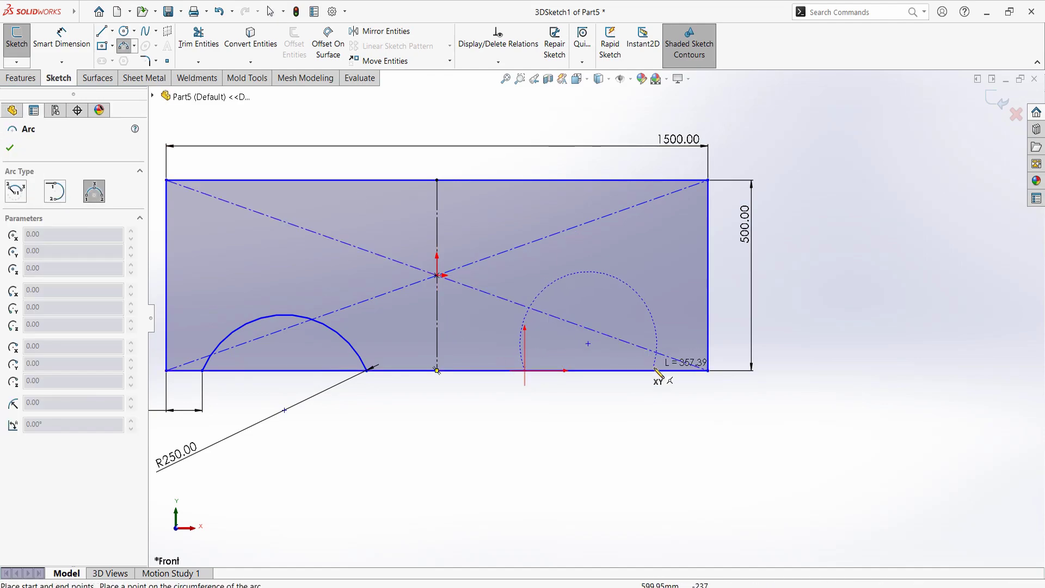
left_click(674, 371)
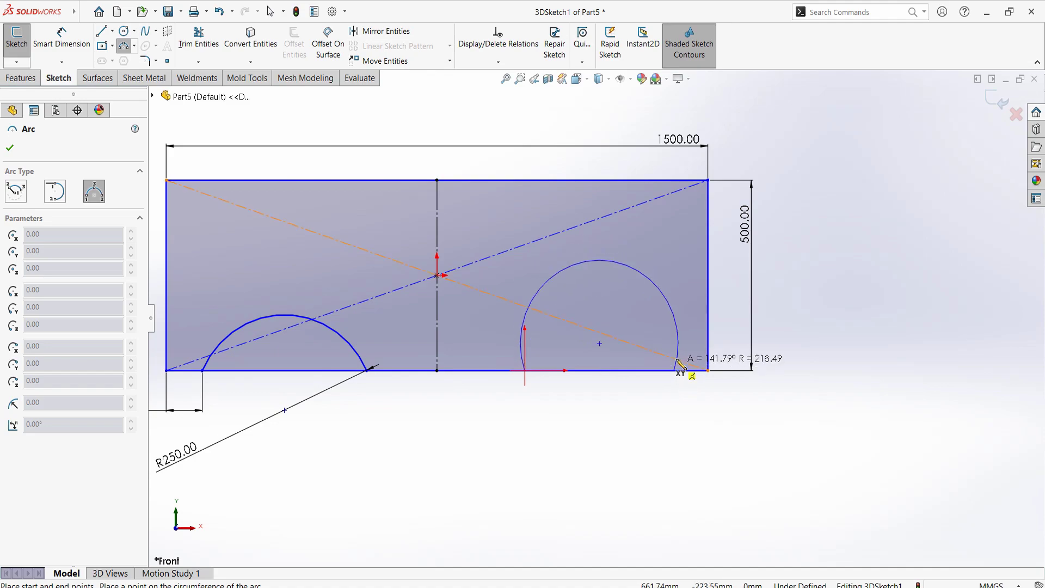
left_click(631, 326)
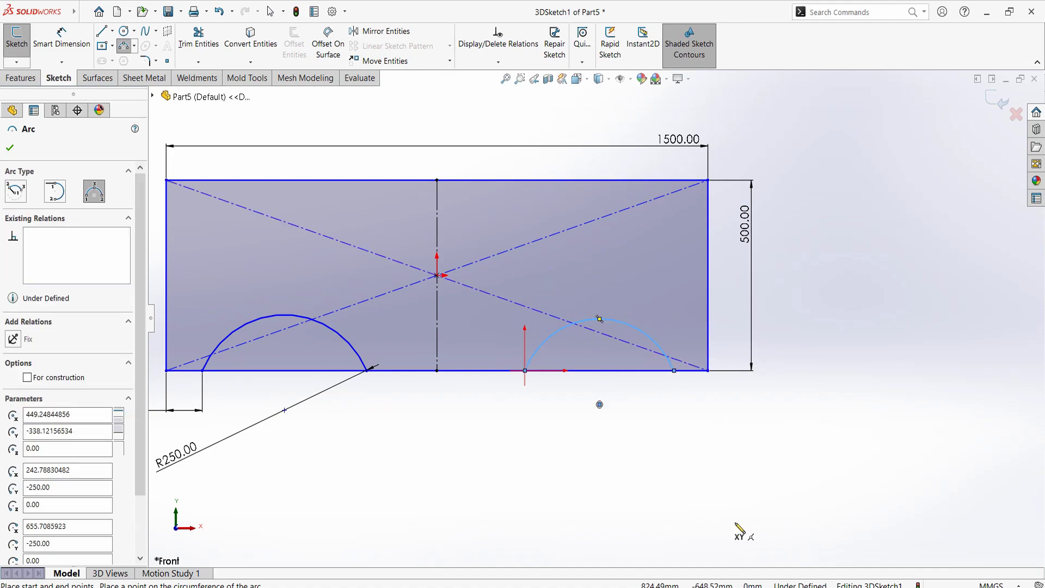
Dimension the new arc 100 mm from the bottom-right corner with a 250 mm radius
key("d")
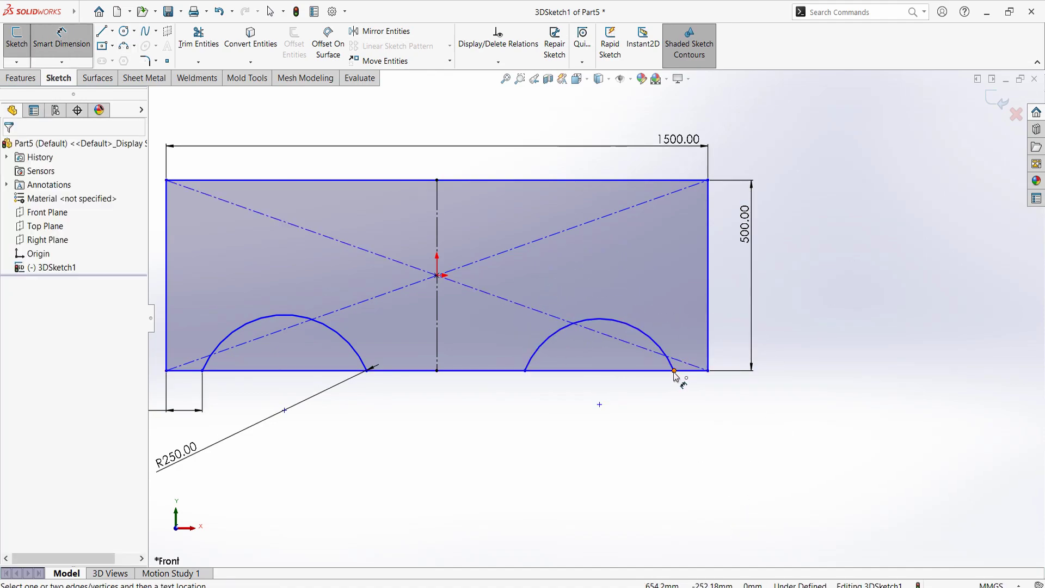
left_click(708, 371)
left_click(674, 371)
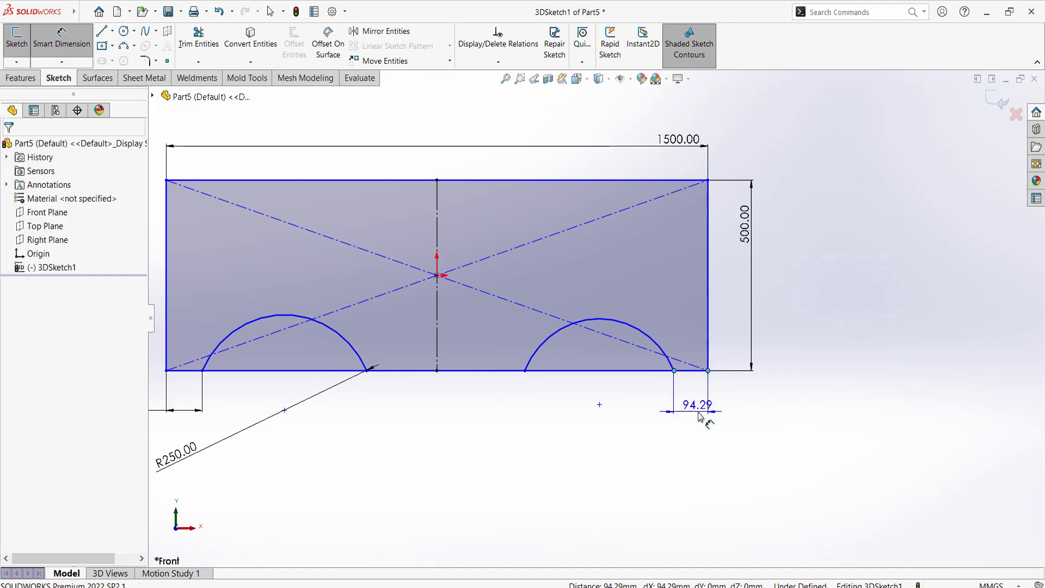
left_click(701, 416)
type("100")
key("Return")
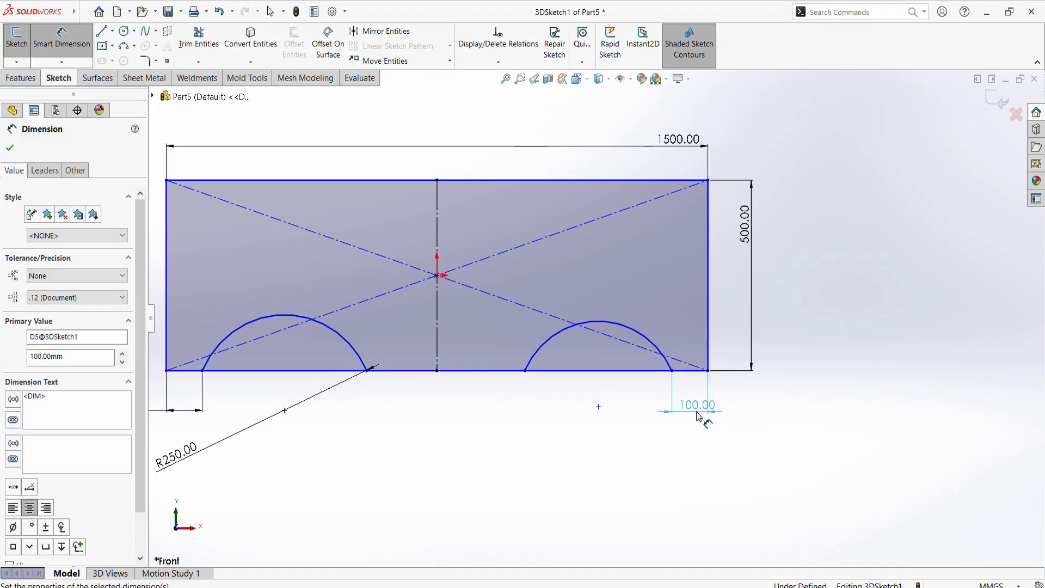
left_click(601, 325)
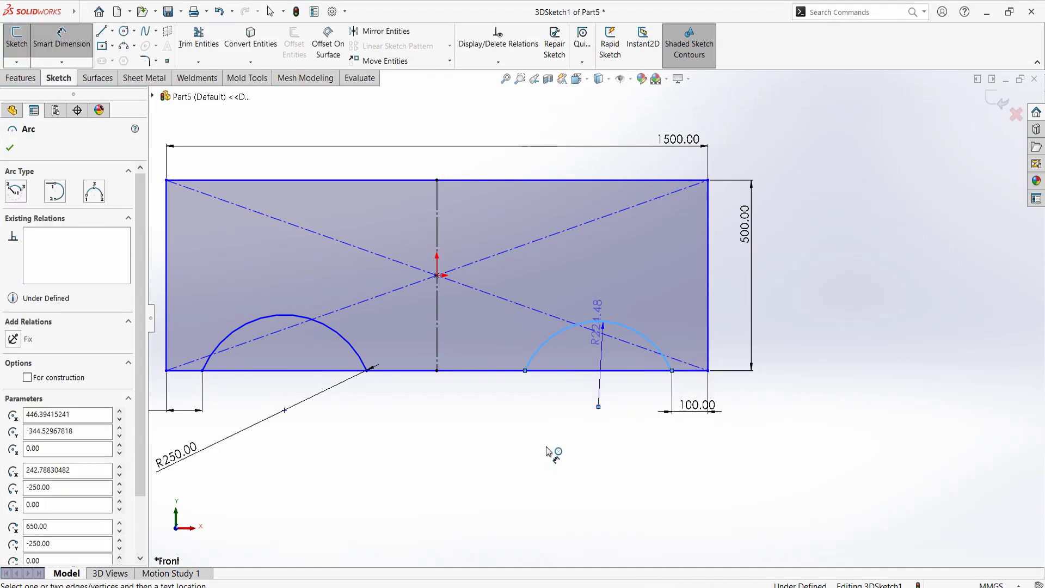
left_click(546, 448)
type("250")
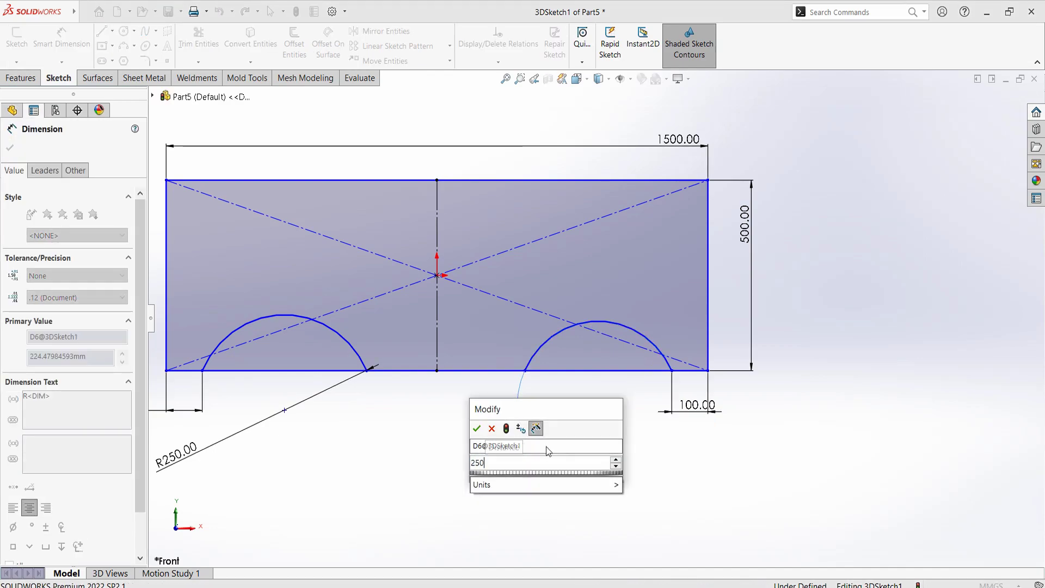
key("Return")
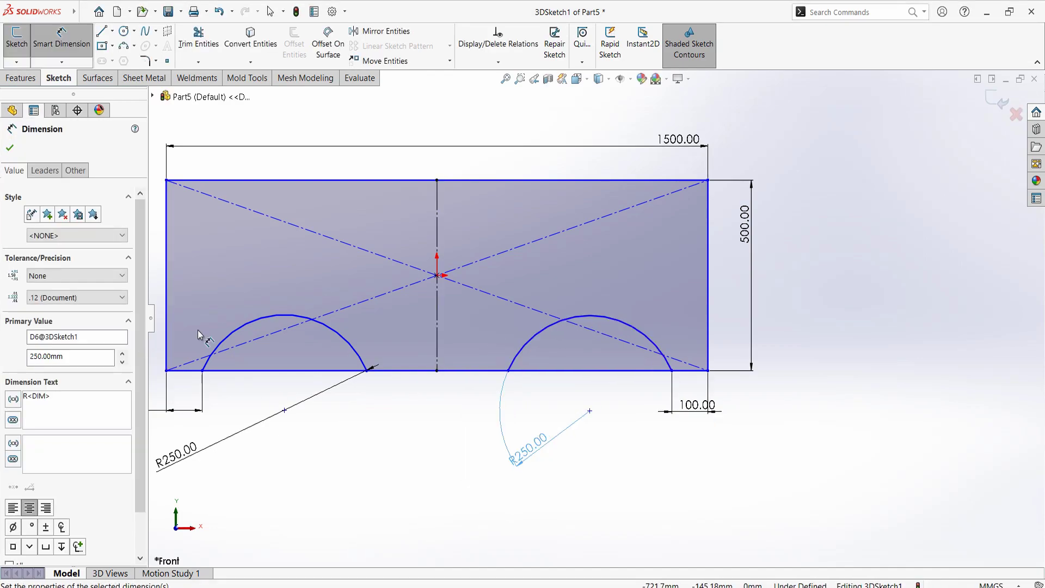
scroll(597, 319, "up", 2)
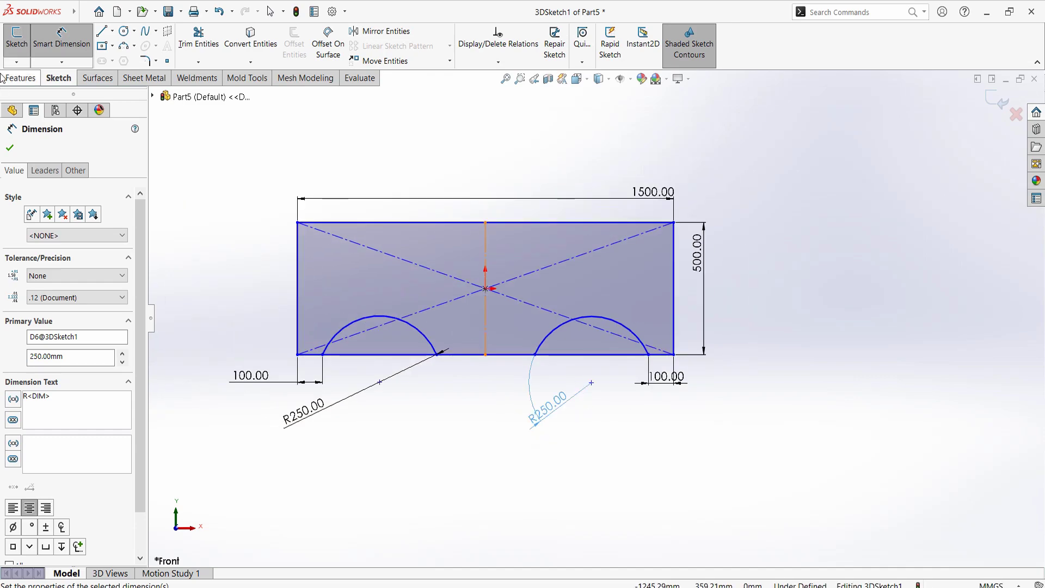
Draw a slanted line from the rectangle's left edge up to a point on its top edge
left_click(9, 148)
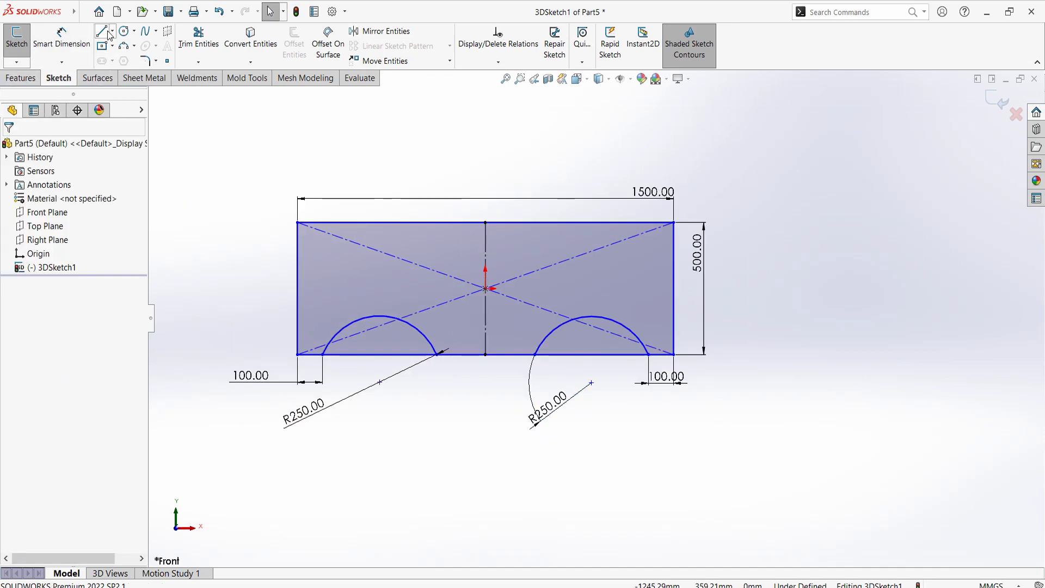
left_click(109, 35)
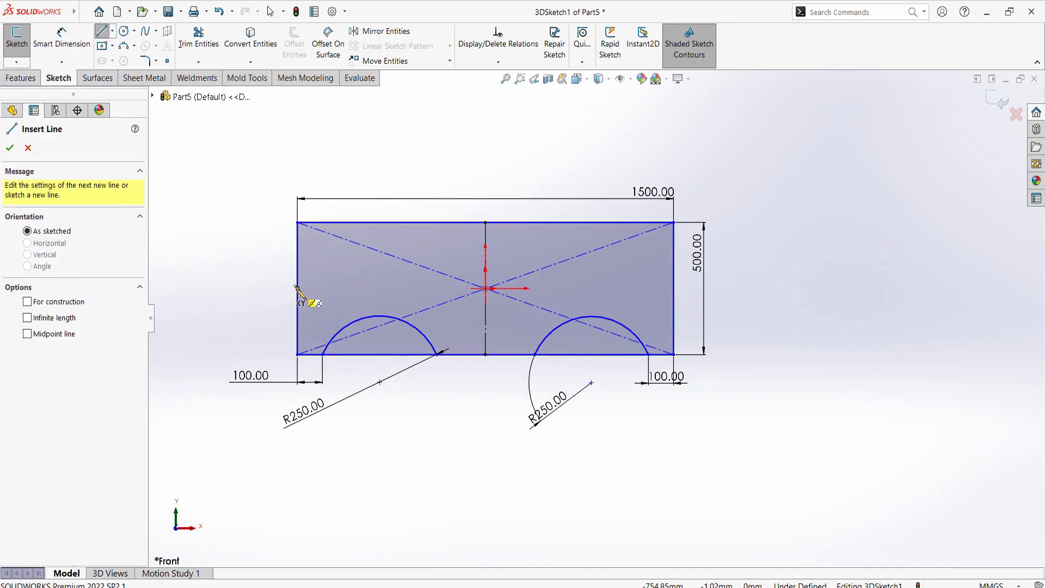
left_click(297, 288)
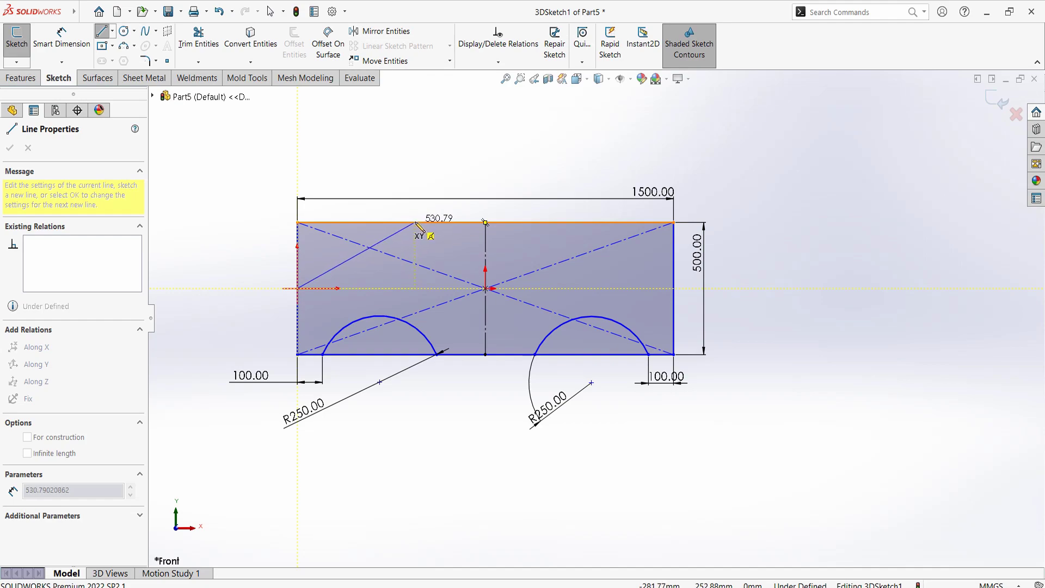
left_click(430, 222)
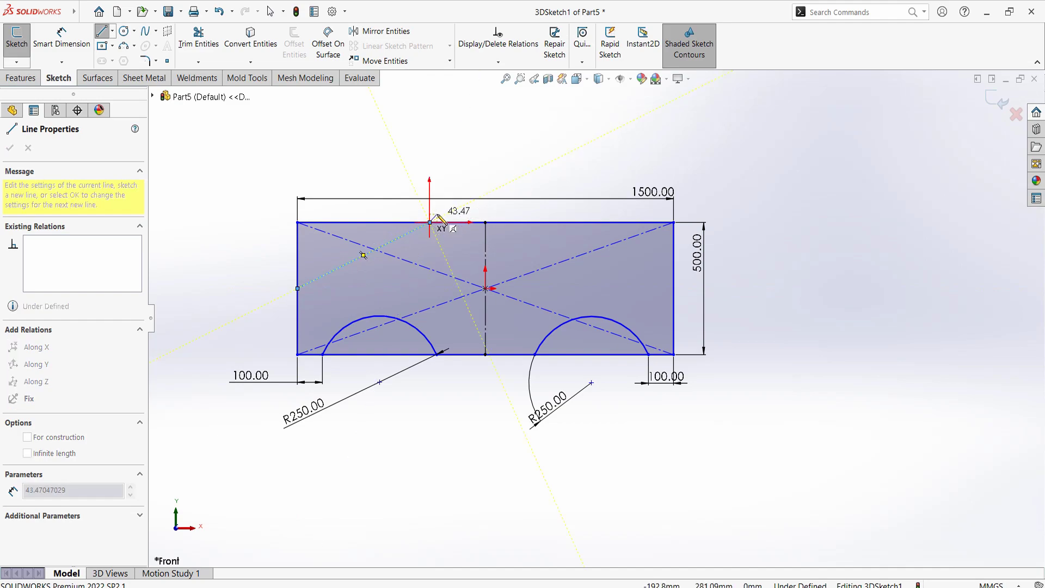
right_click(438, 221)
left_click(463, 220)
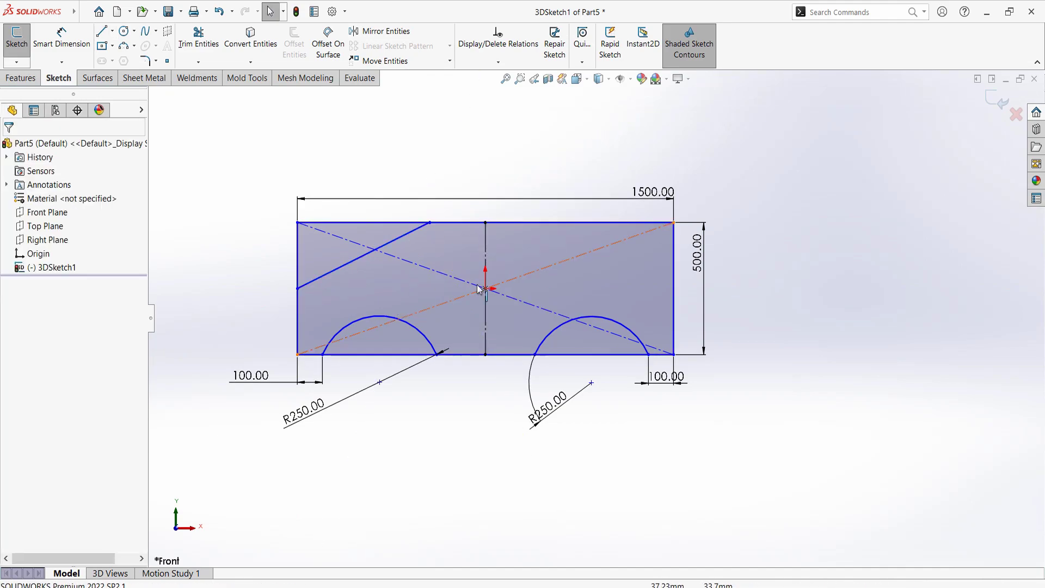
Draw a 3-point roof arc from the slanted line's top end to the top-right corner, bulging upward
left_click(126, 50)
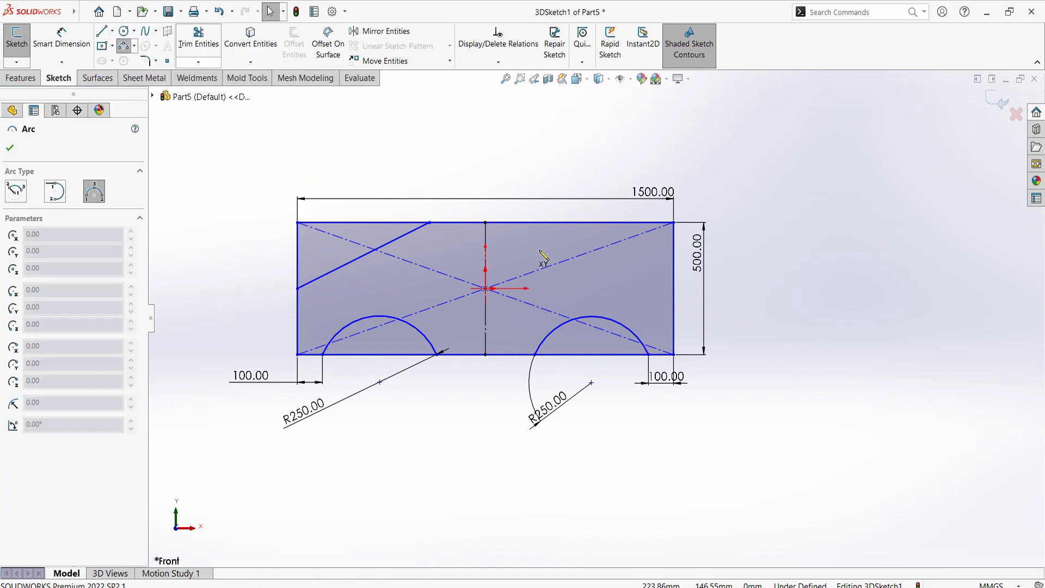
left_click(430, 222)
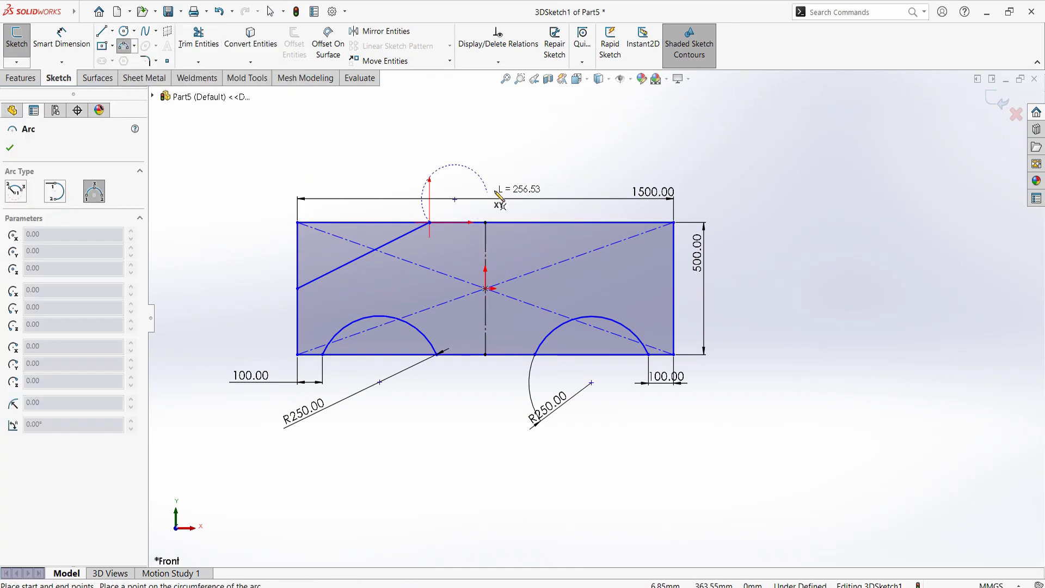
left_click(674, 222)
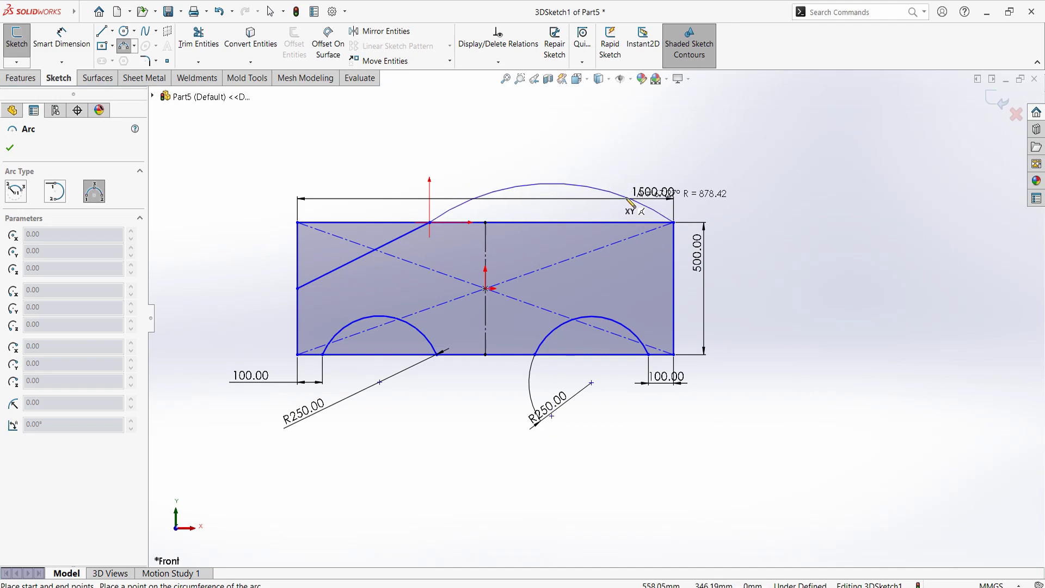
left_click(630, 201)
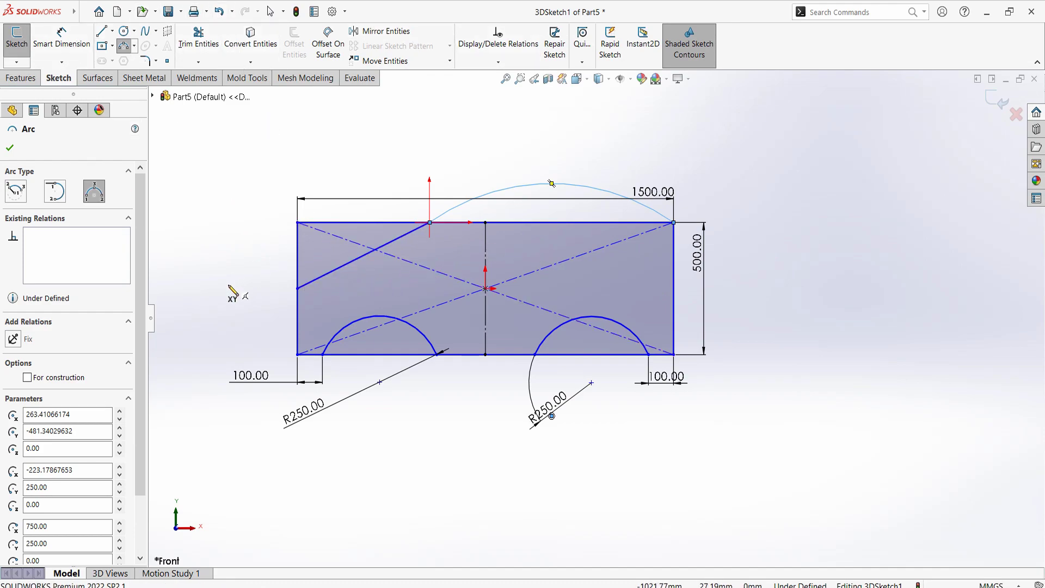
Dimension the angle between the sloped front line and the left edge, initially 135°
key("d")
left_click(327, 274)
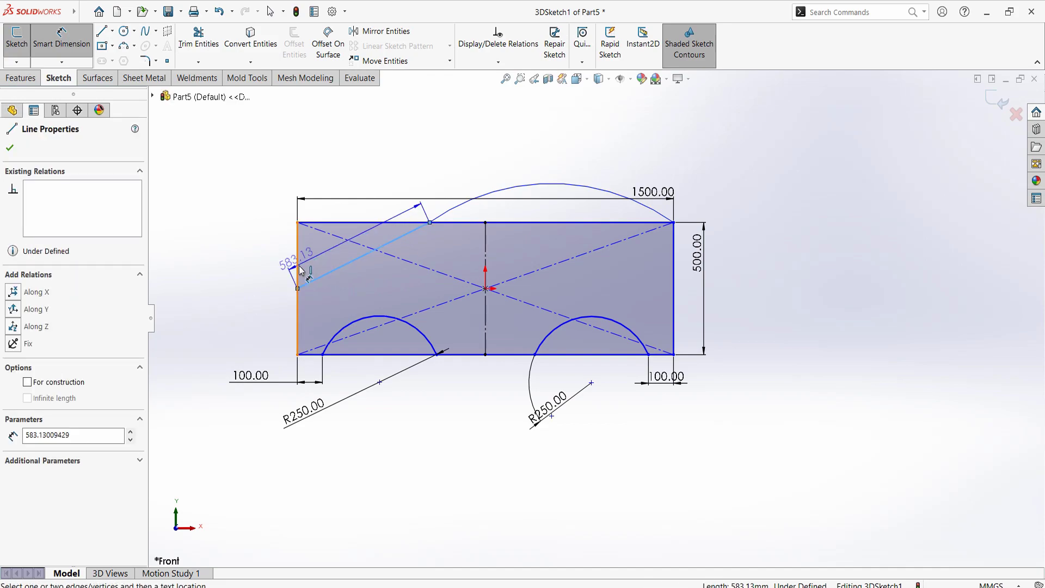
left_click(298, 267)
left_click(241, 237)
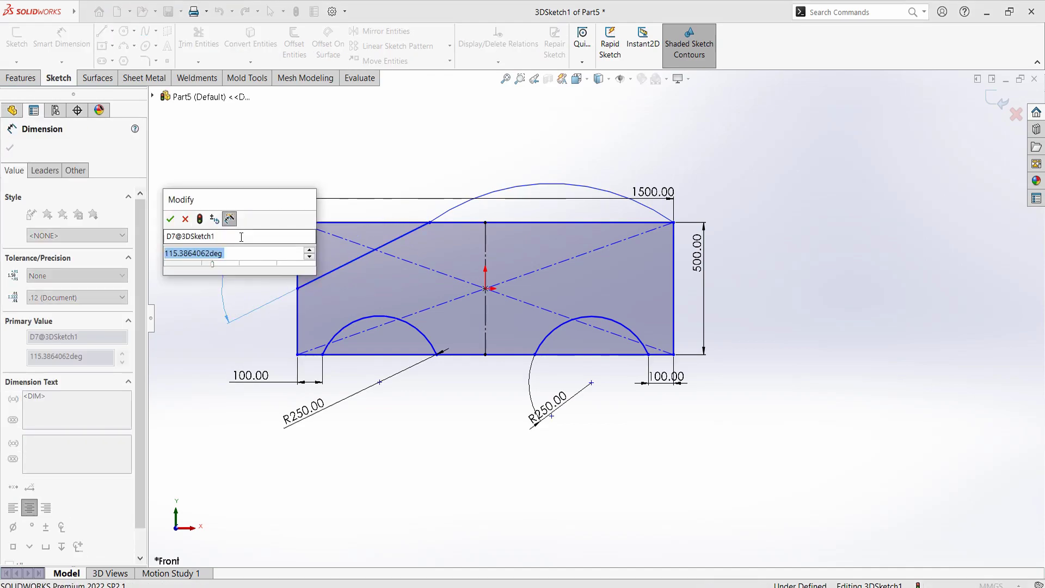
type("135")
key("Return")
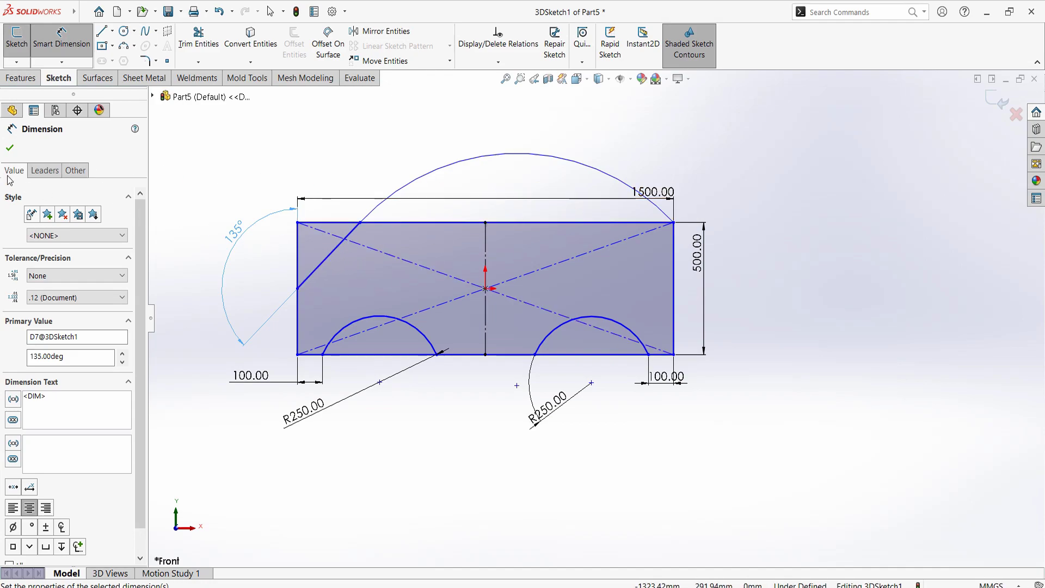
Revise the front-slope angle through 160° and 110° to a final 120°
double_click(231, 237)
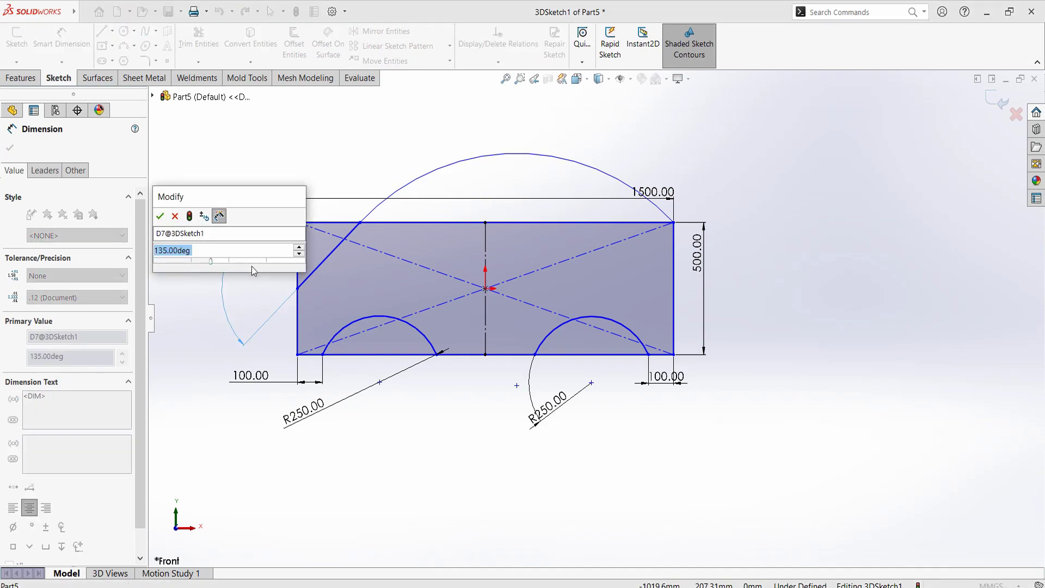
type("160")
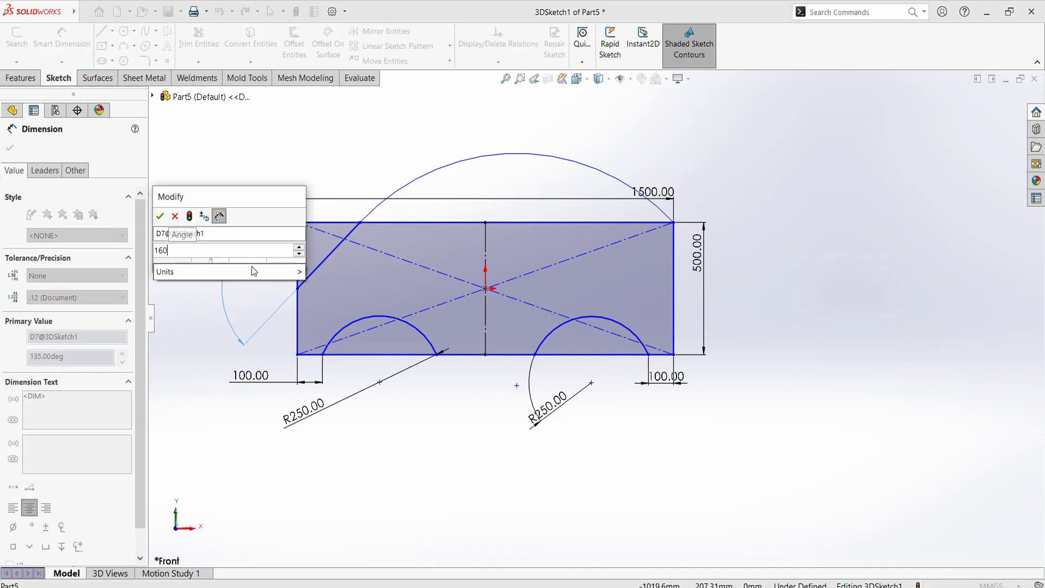
key("Return")
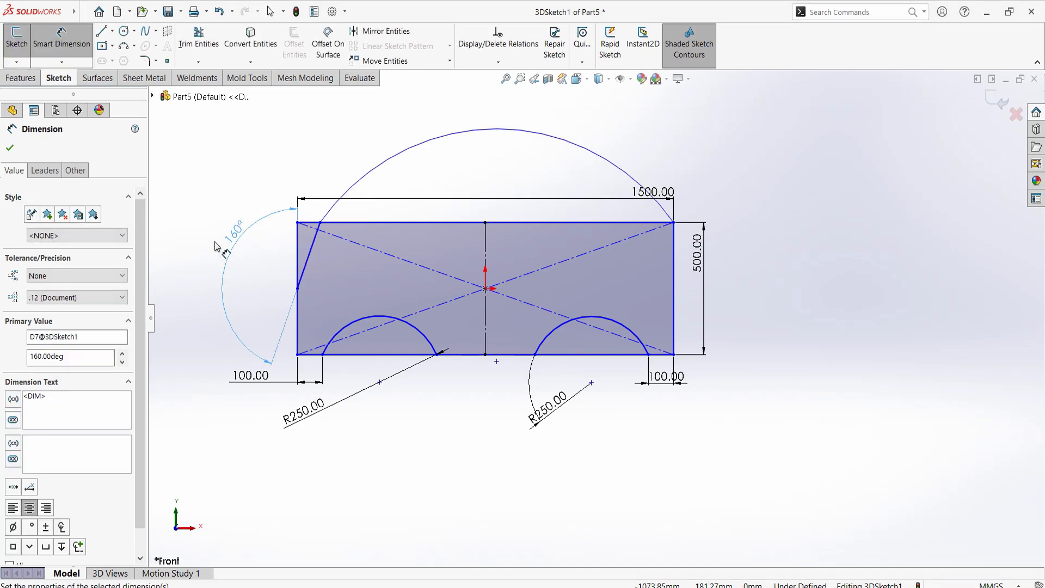
double_click(233, 234)
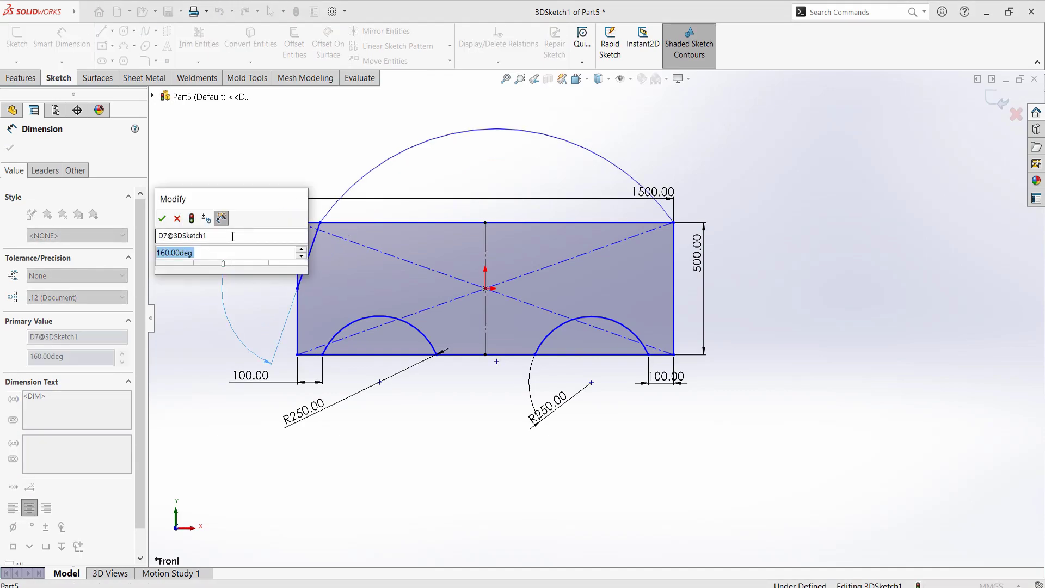
type("110")
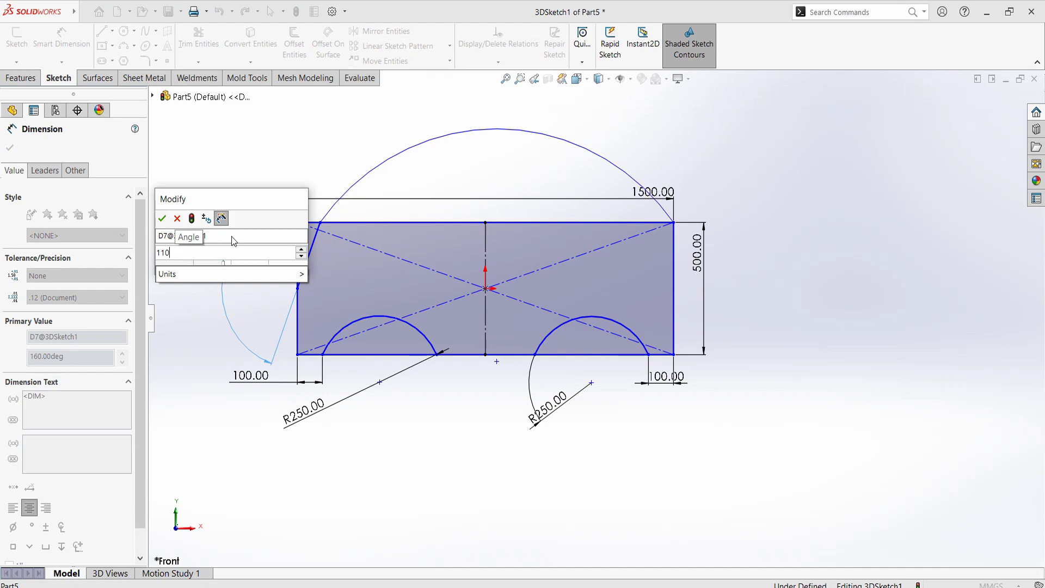
key("Return")
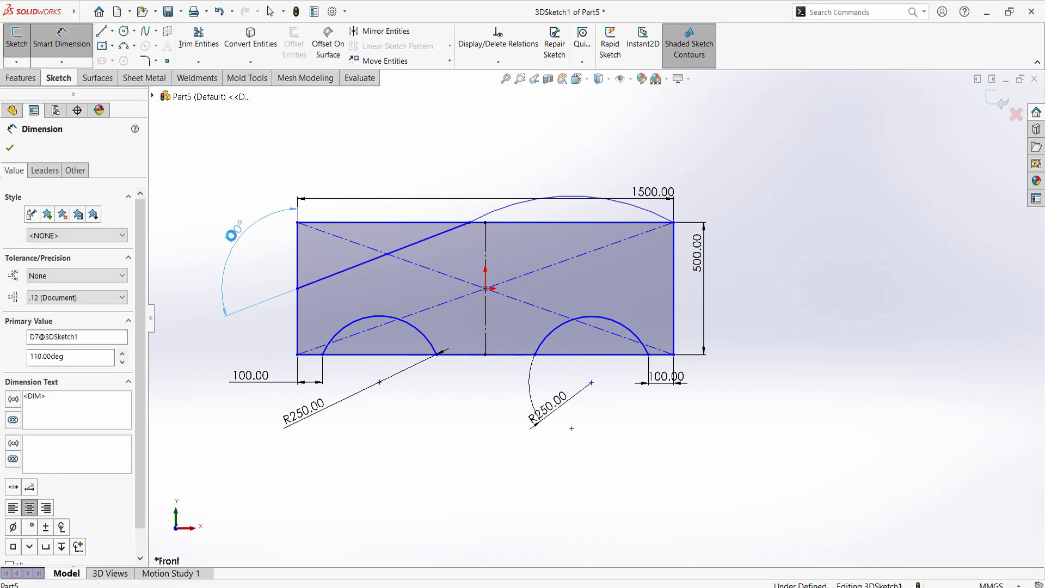
double_click(231, 236)
type("11")
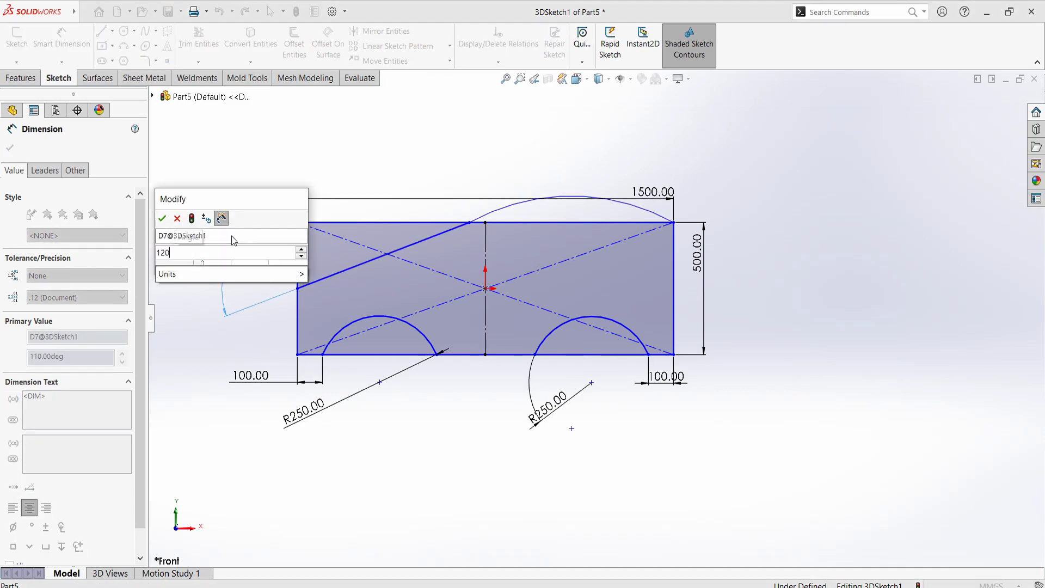
type("0")
key("Return")
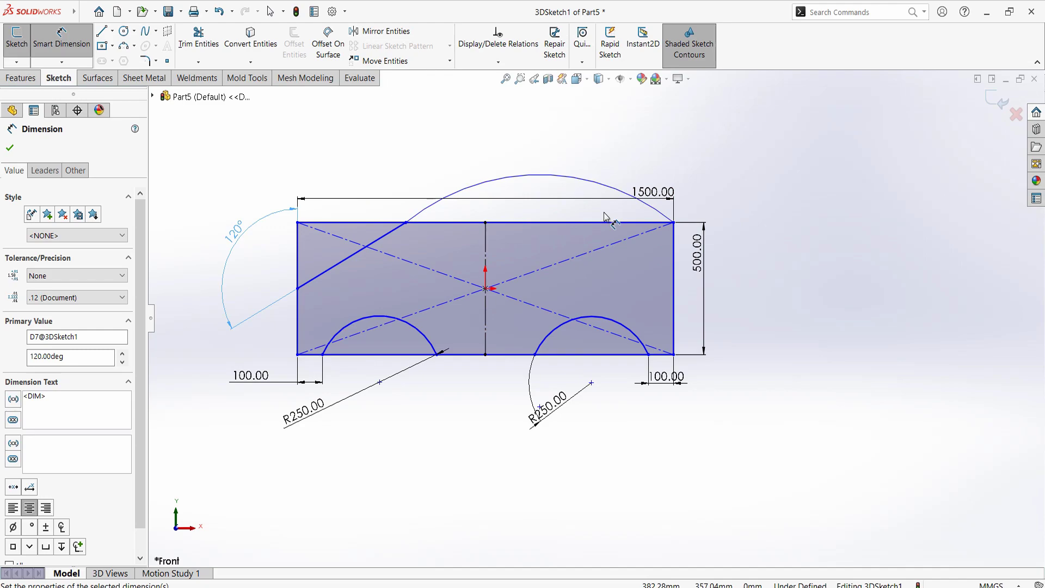
Dimension the roof arc radius at 800 mm, then change it to R900
key("Escape")
left_click(532, 175)
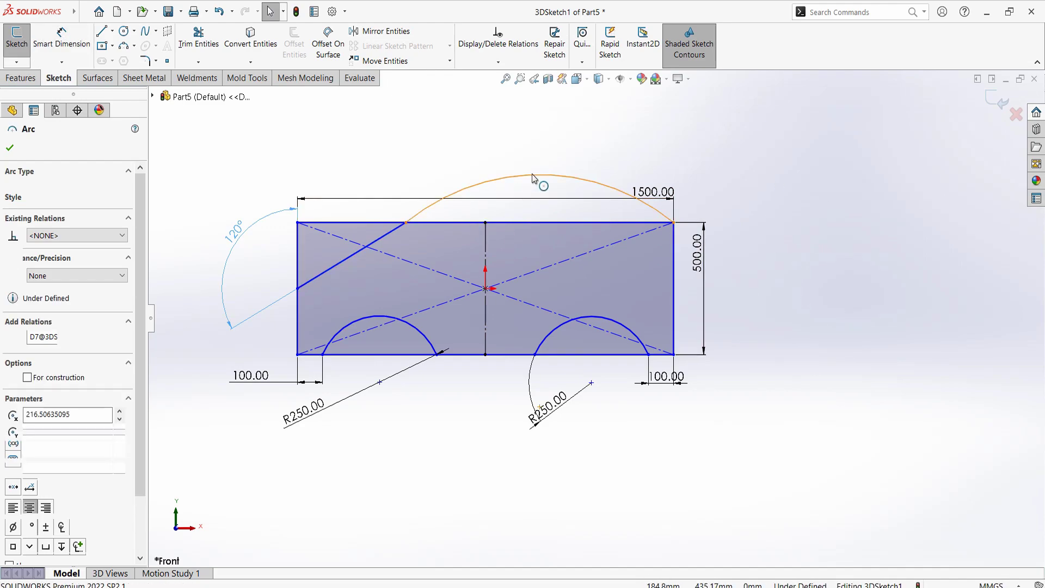
right_click_drag(889, 328, 869, 158)
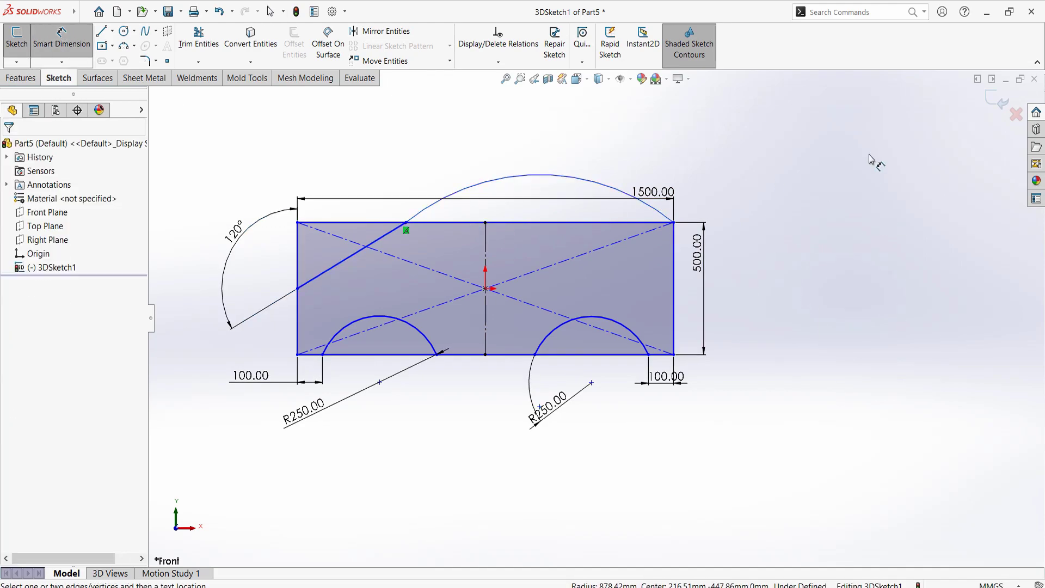
left_click(561, 179)
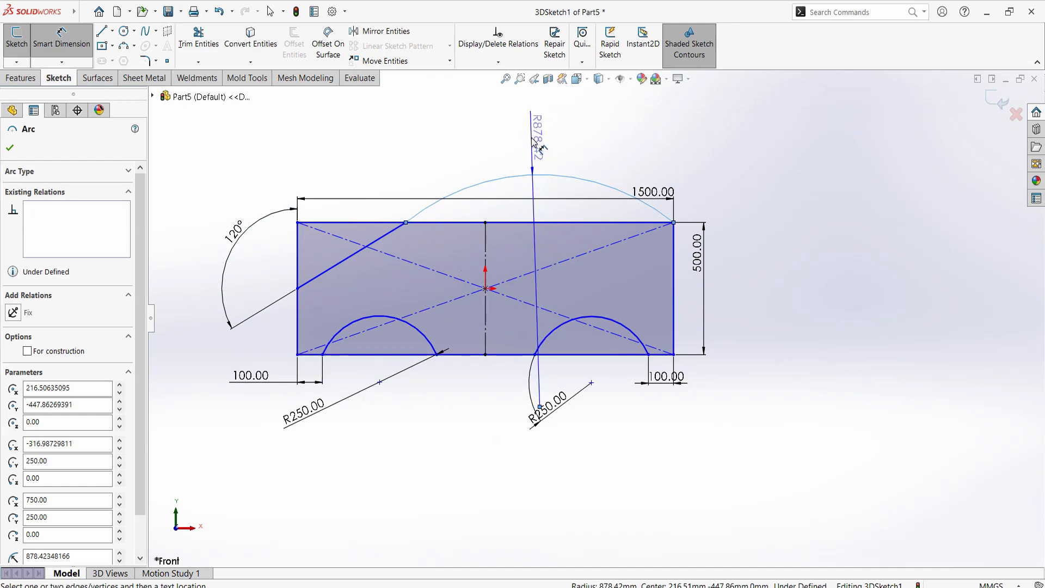
left_click(539, 150)
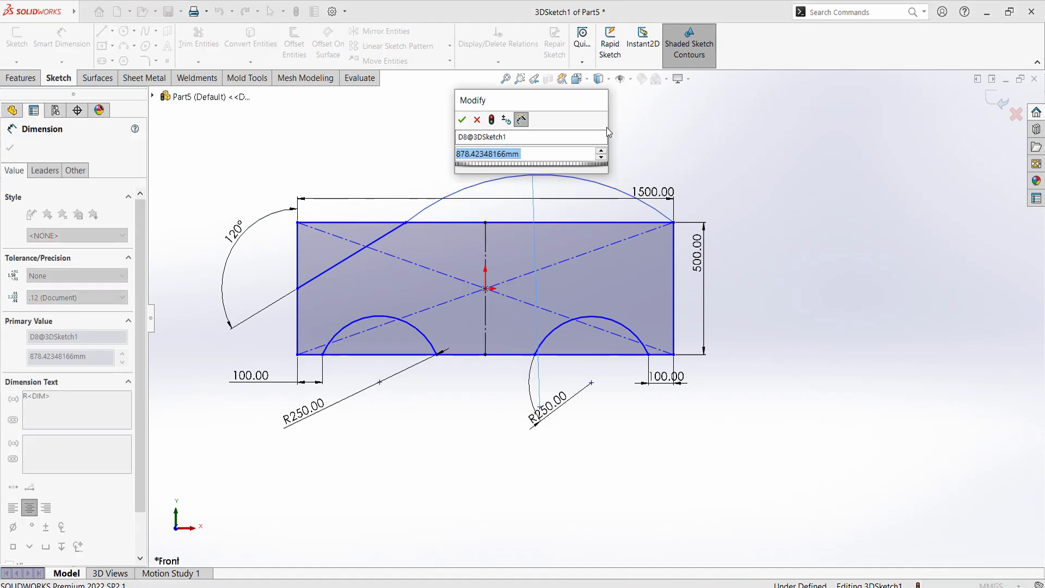
type("8")
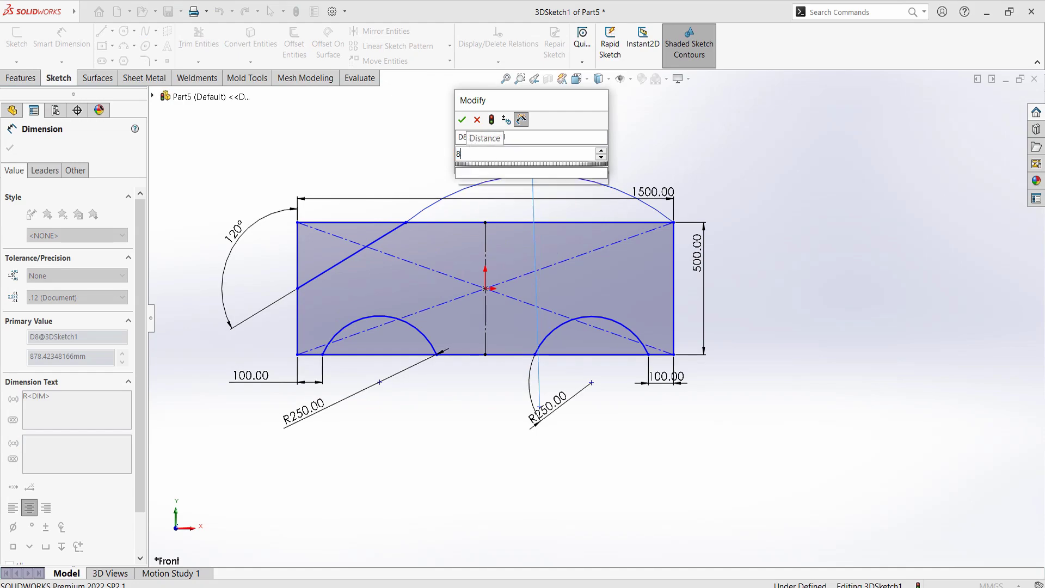
type("00")
key("Return")
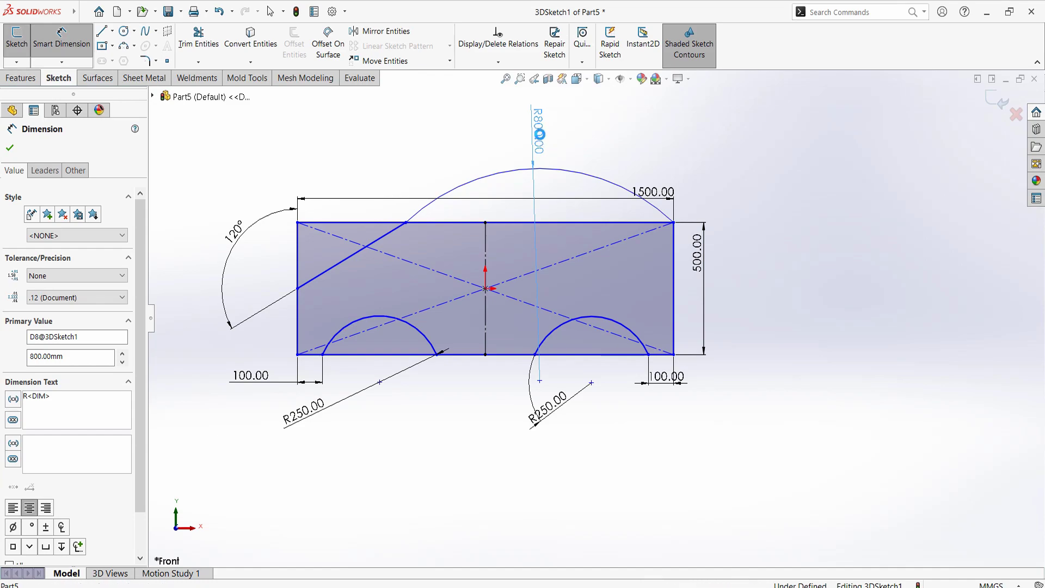
double_click(539, 136)
left_click(540, 134)
type("900")
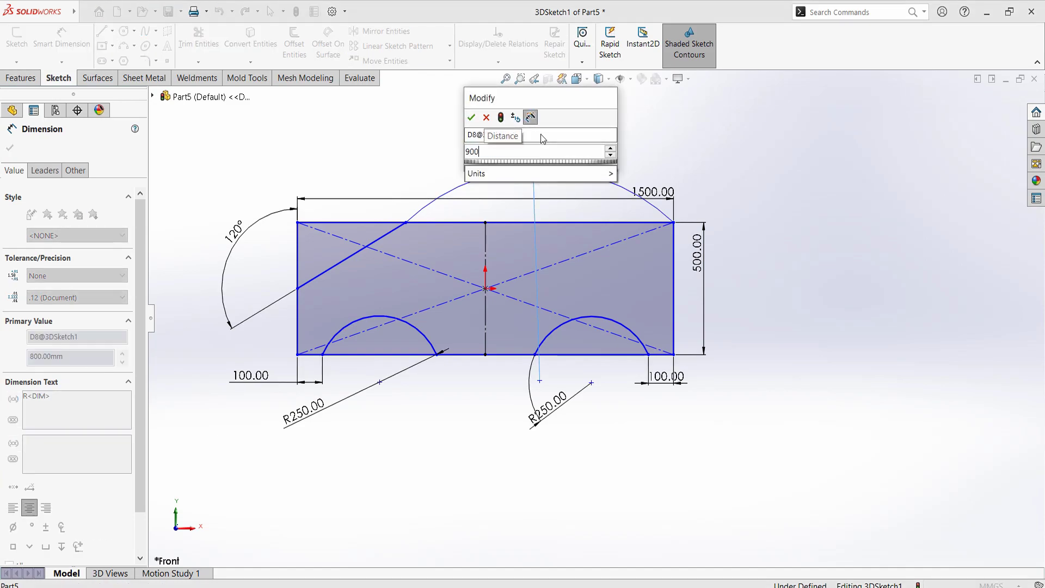
key("Escape")
key("Return")
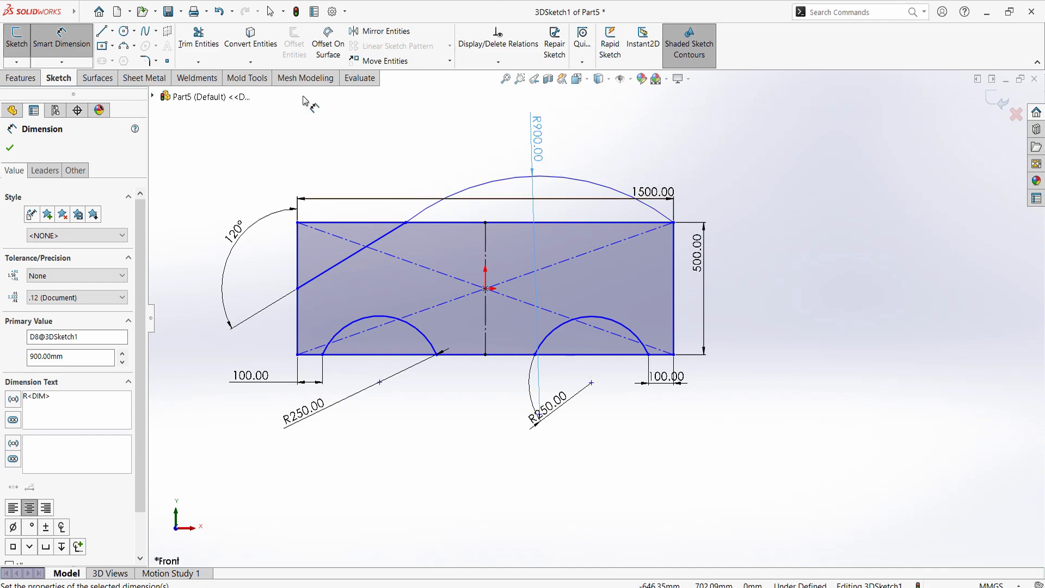
left_click(10, 151)
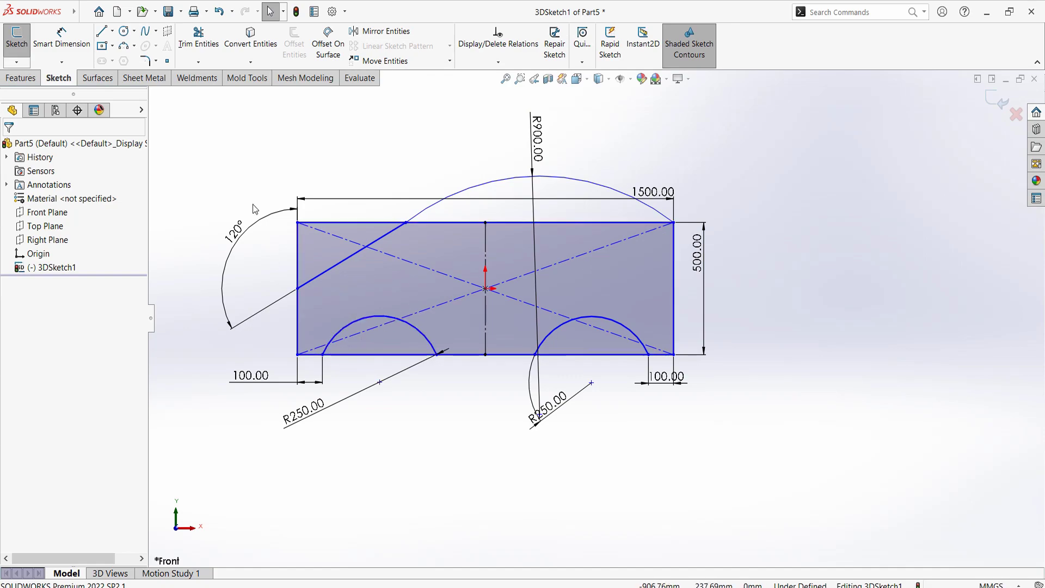
Trim the left edge and corner piece above the slope, and the top edge under the roof arc
left_click(199, 36)
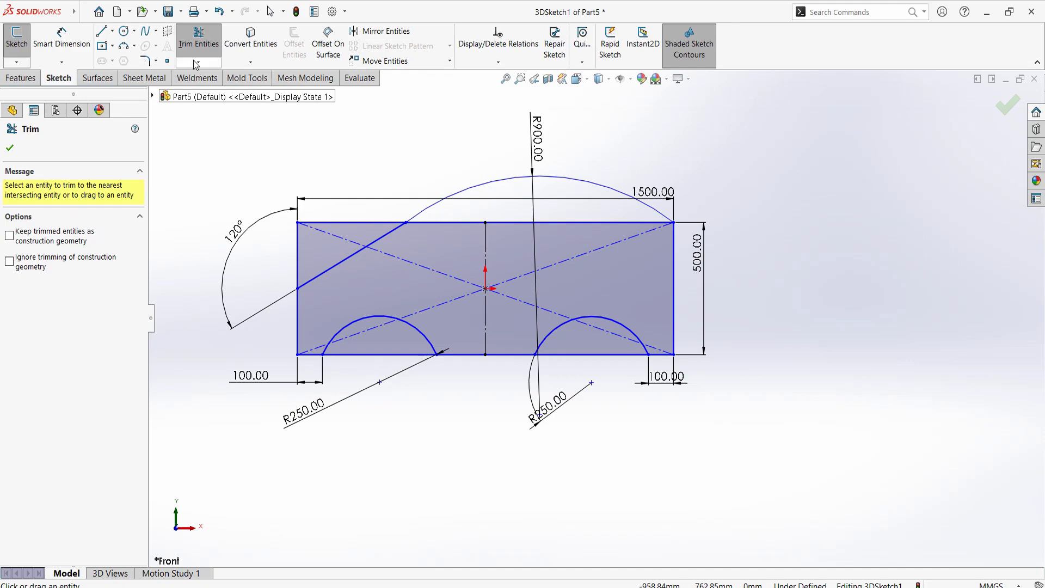
left_click(342, 223)
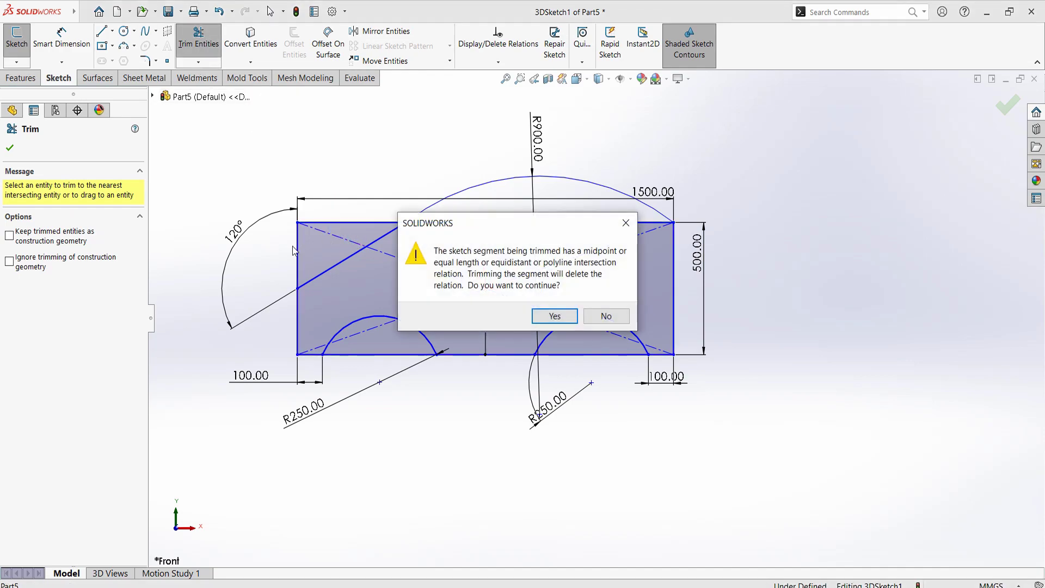
left_click(560, 315)
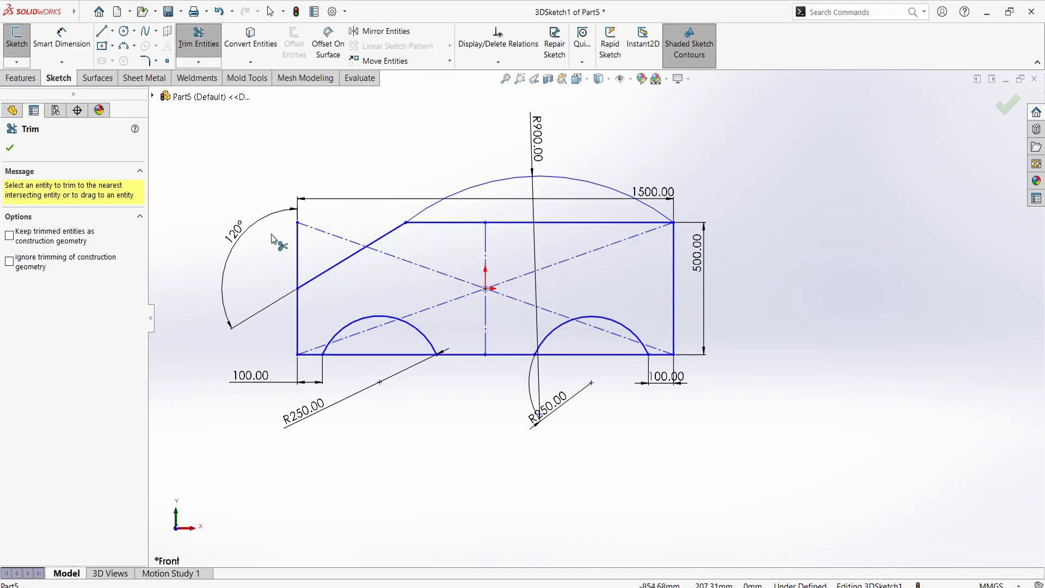
left_click(303, 247)
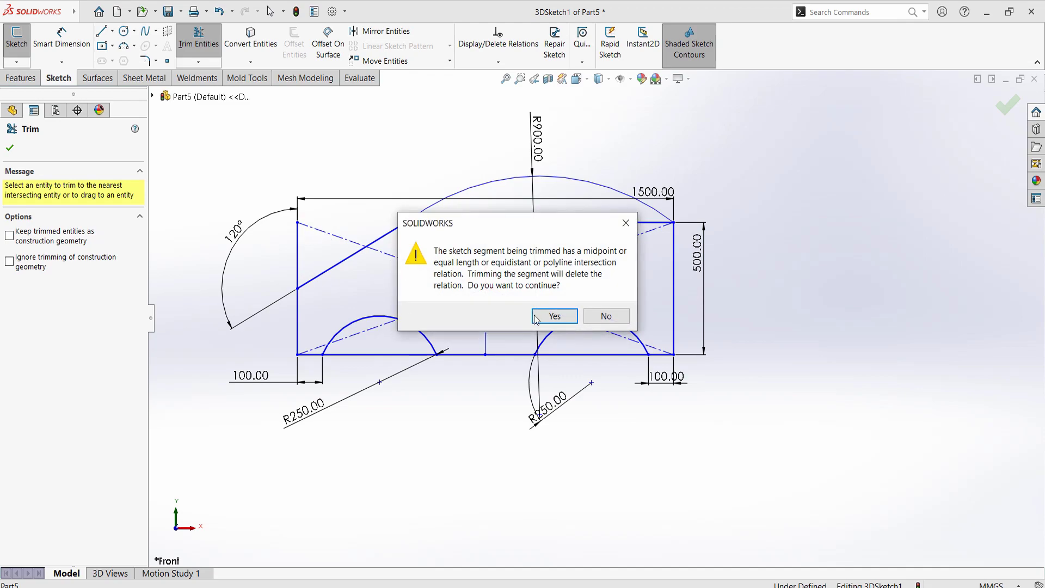
left_click(555, 315)
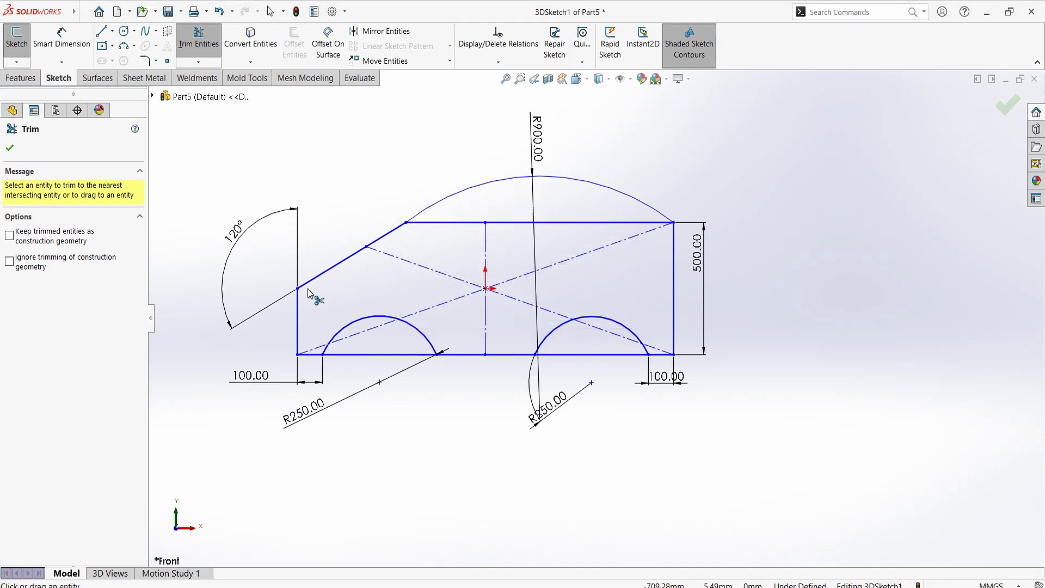
left_click(442, 222)
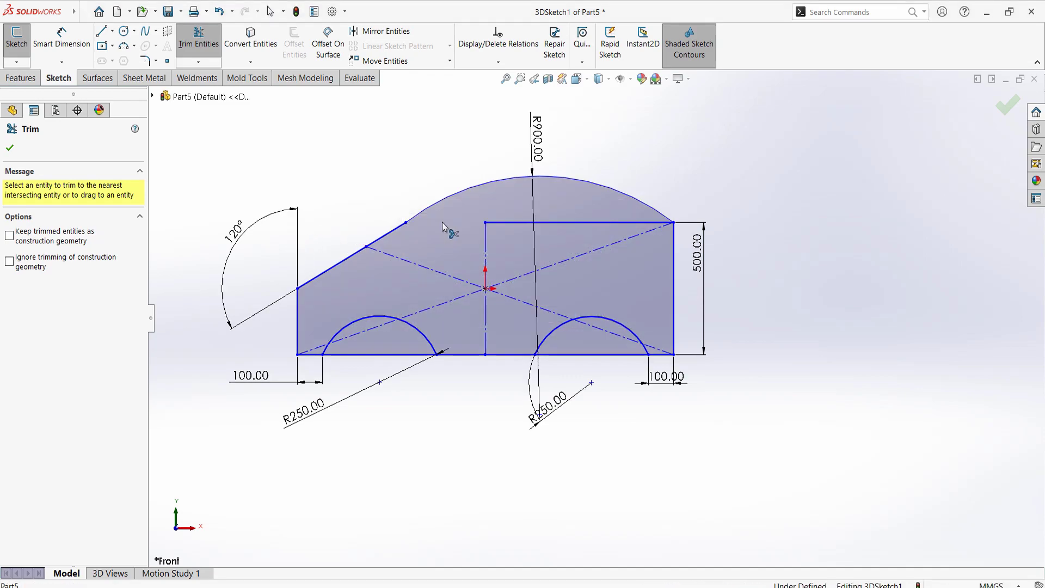
left_click(527, 223)
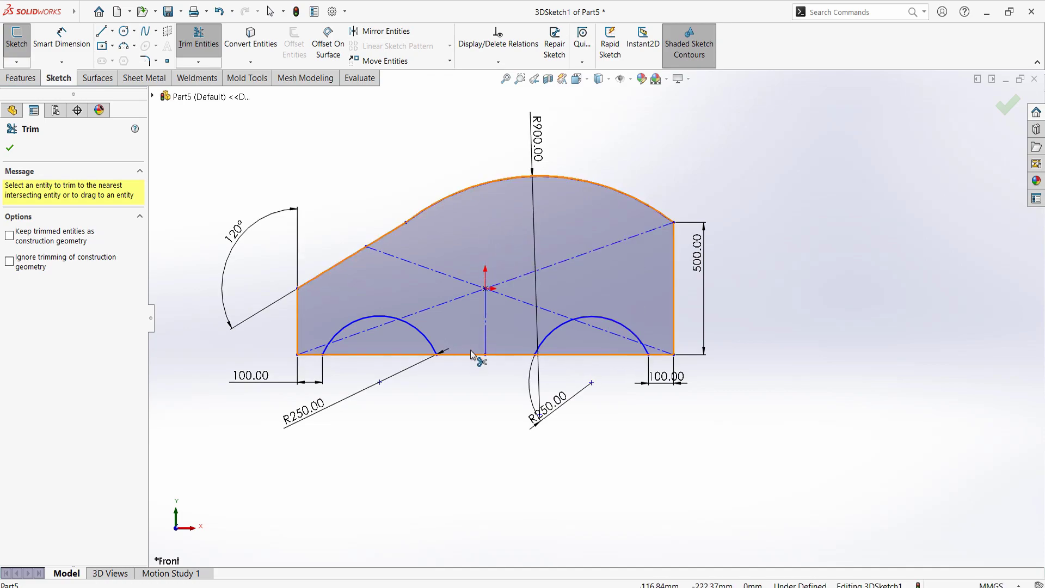
Trim the bottom lines under both wheel arches and the crossing centre construction lines
left_click(575, 355)
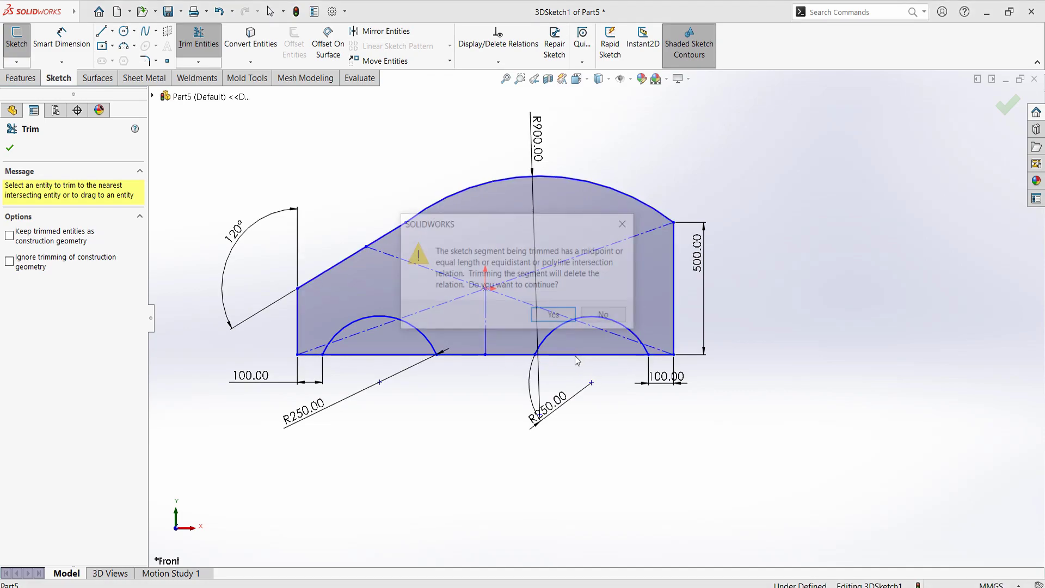
left_click(553, 315)
left_click(409, 354)
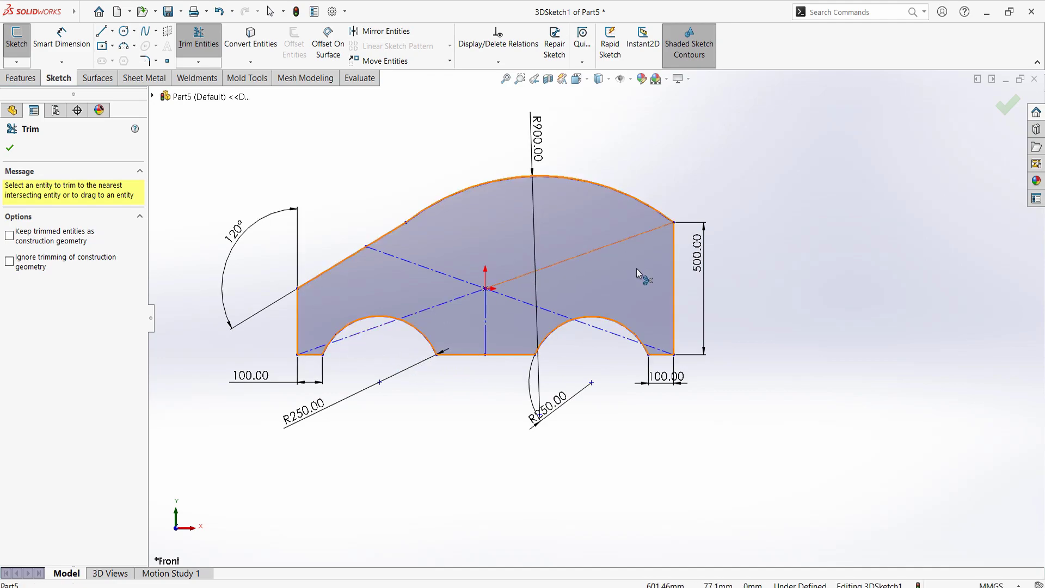
left_click(482, 322)
left_click(472, 294)
left_click(482, 288)
left_click(510, 297)
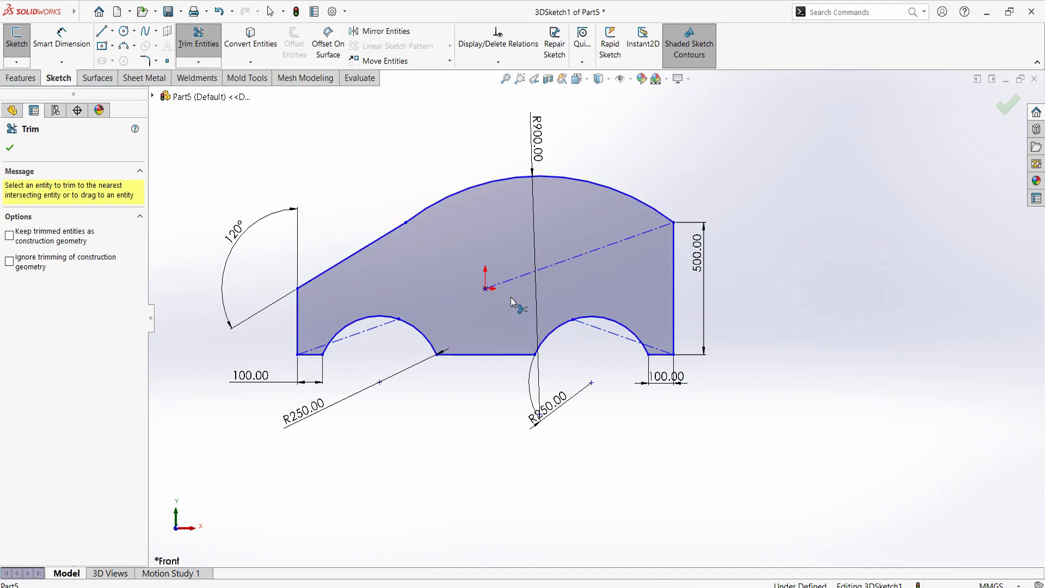
Trim the chord lines inside both wheel arches and the wheel-corner construction lines, then finish trimming
left_click(597, 330)
left_click(362, 331)
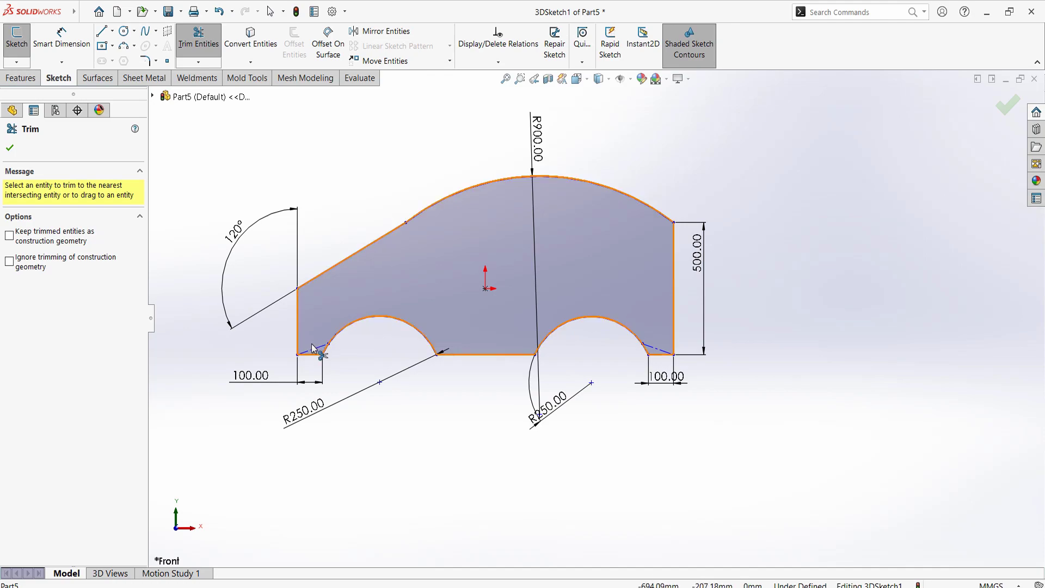
scroll(246, 353, "down", 2)
left_click(345, 349)
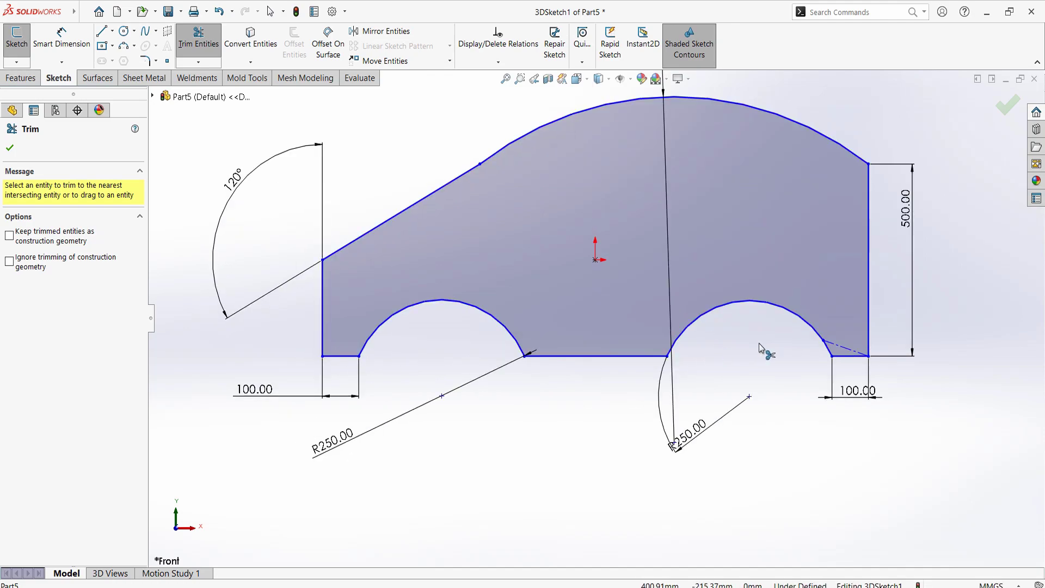
left_click(850, 349)
key("f")
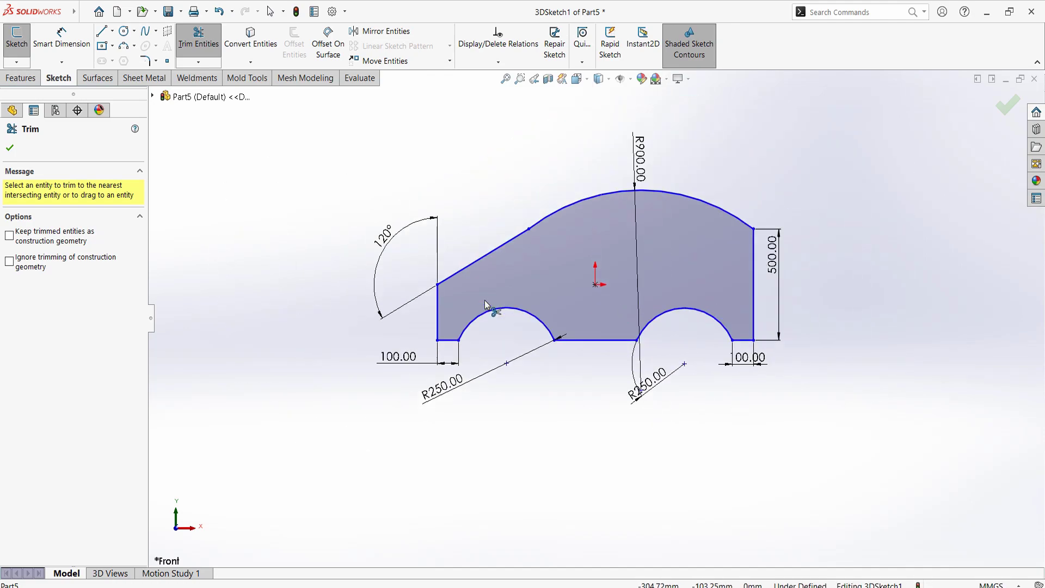
left_click(1009, 112)
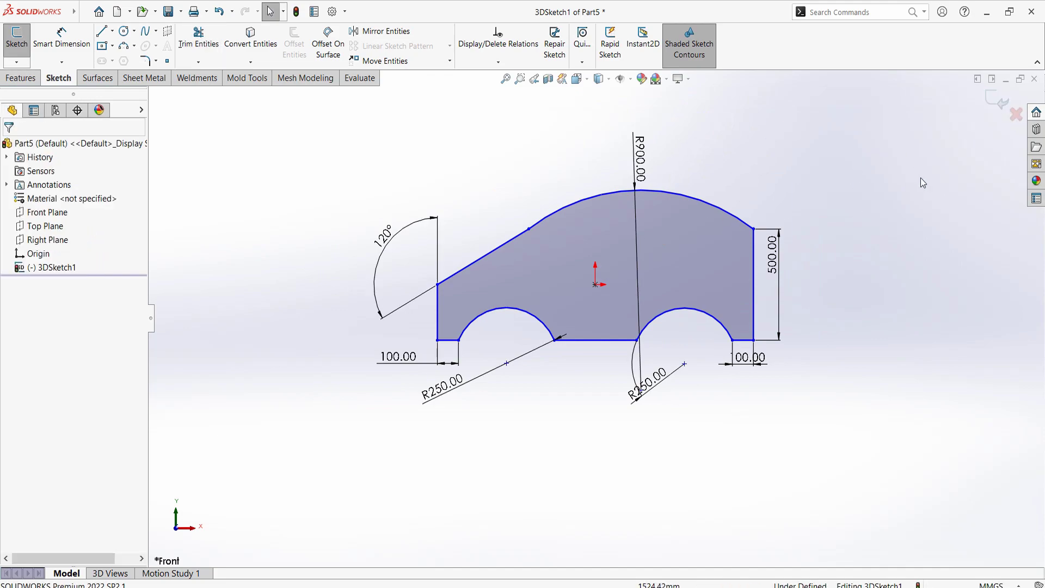
Draw a 3D line from the profile's top-right corner angled out of the profile plane
scroll(503, 272, "up", 2)
scroll(388, 288, "up", 1)
scroll(620, 289, "down", 2)
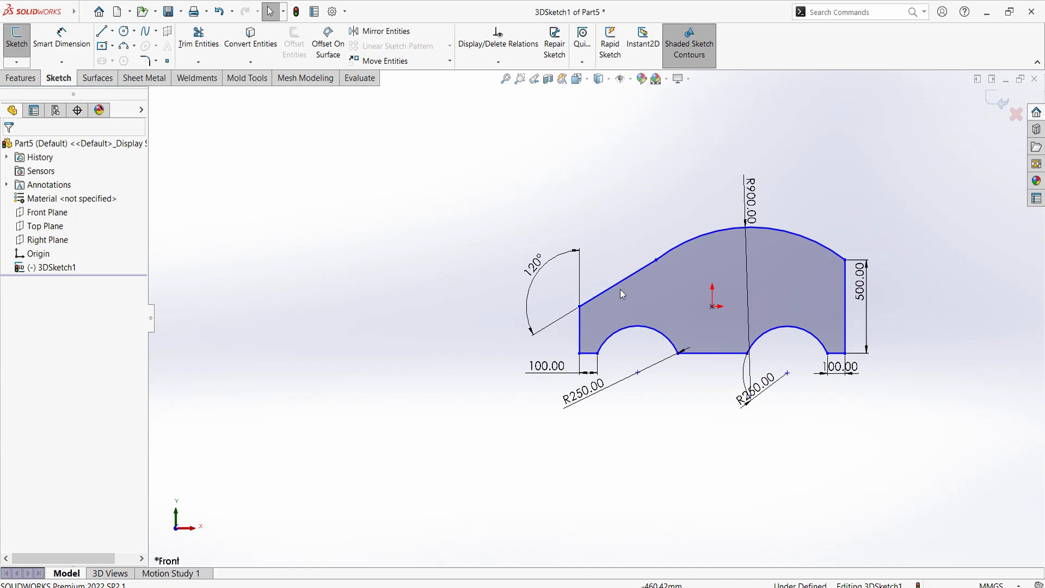
scroll(343, 268, "up", 1)
scroll(213, 245, "up", 1)
scroll(777, 375, "down", 1)
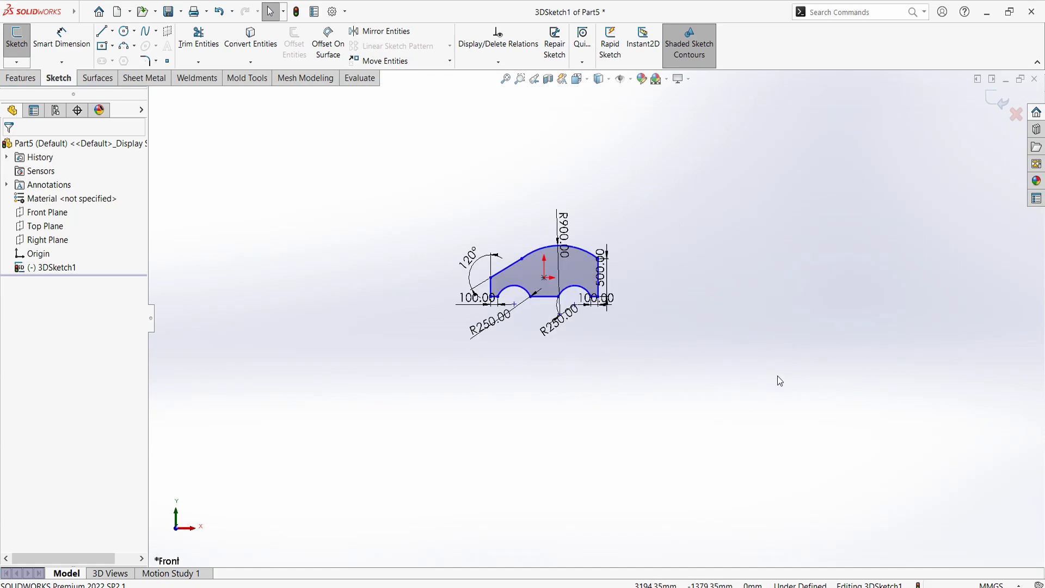
scroll(519, 262, "down", 1)
scroll(547, 272, "down", 3)
scroll(629, 278, "up", 2)
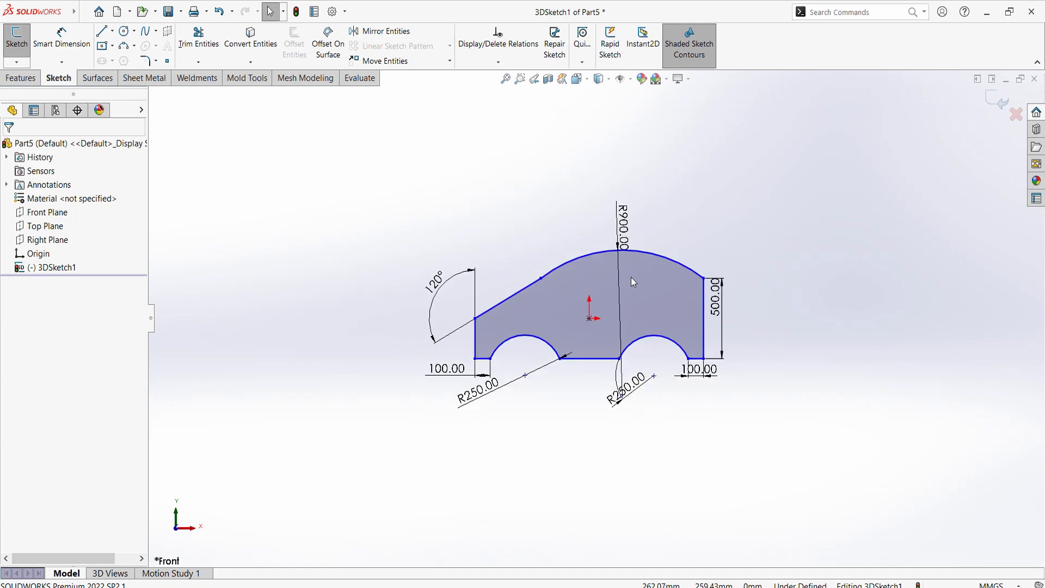
left_click(98, 36)
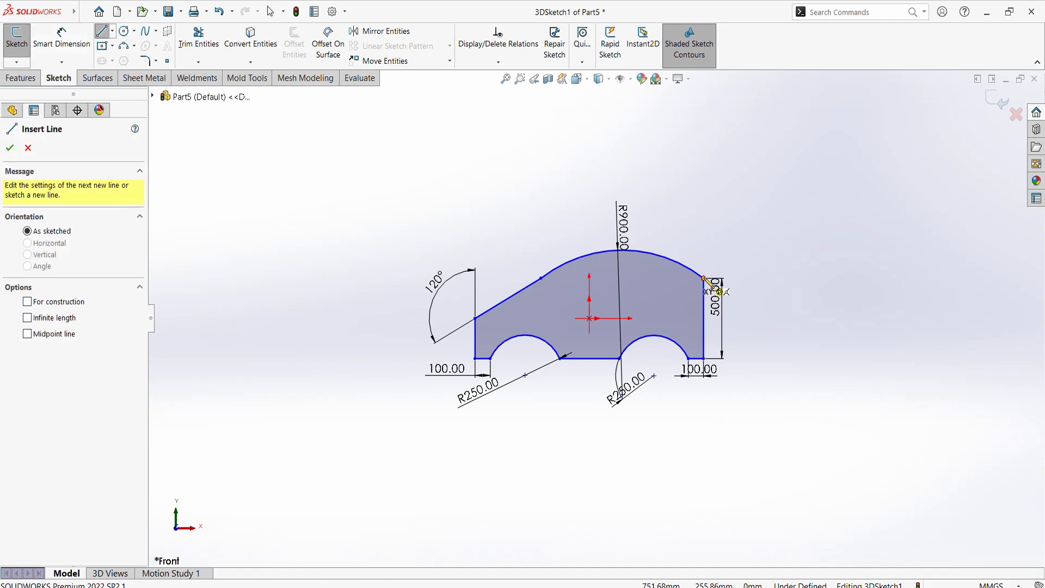
left_click(704, 278)
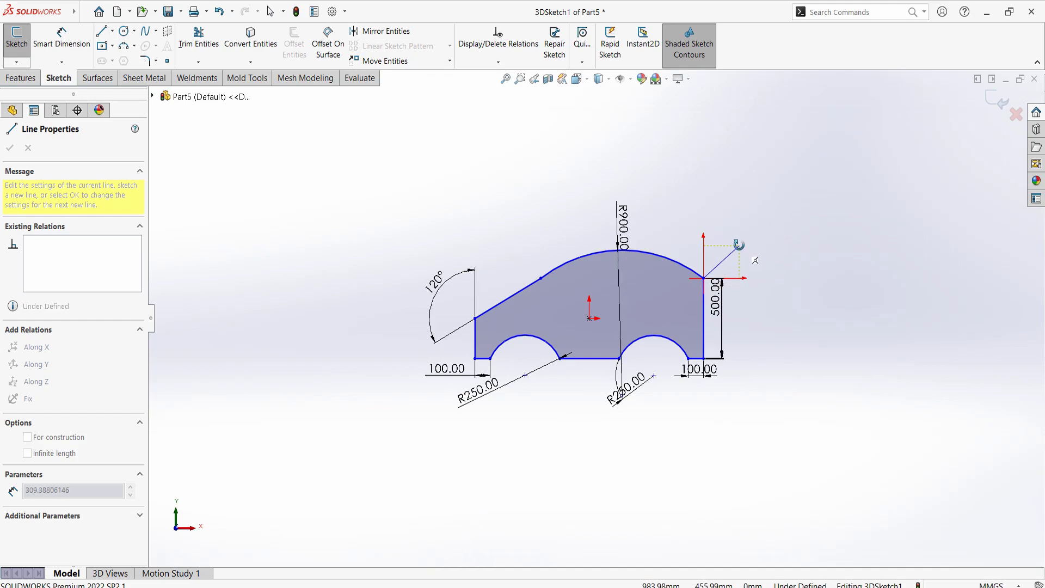
middle_click_drag(741, 252, 676, 339)
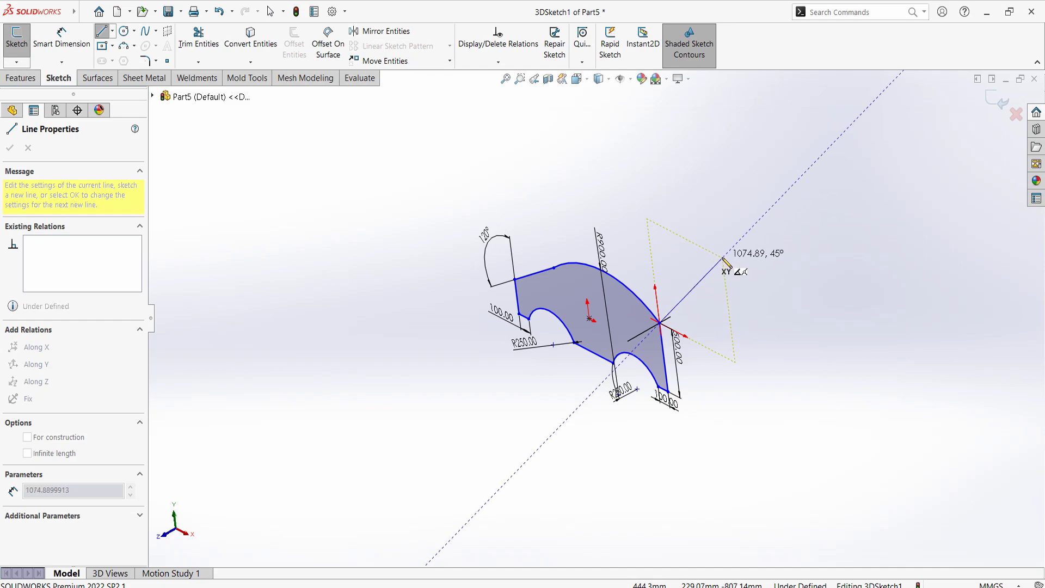
mouse_move(724, 261)
middle_mouse_down()
mouse_move(749, 299)
mouse_move(724, 334)
mouse_move(763, 303)
middle_mouse_up()
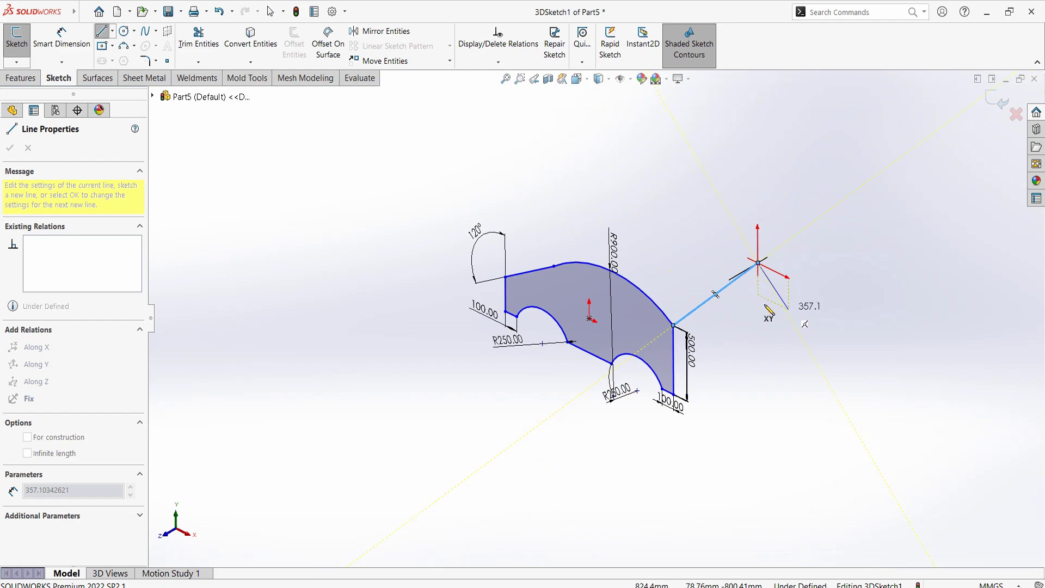
right_click(864, 289)
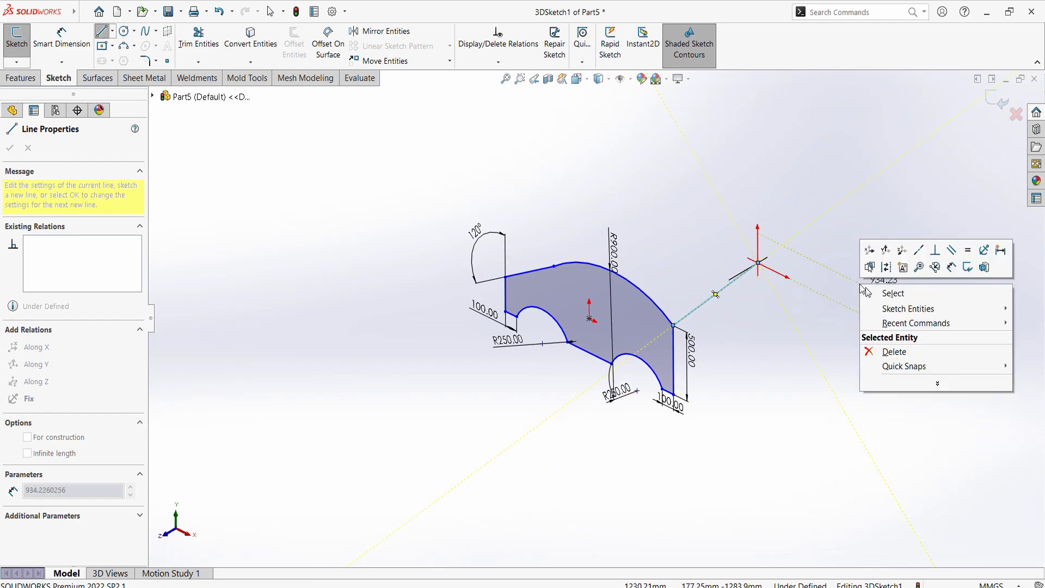
left_click(893, 294)
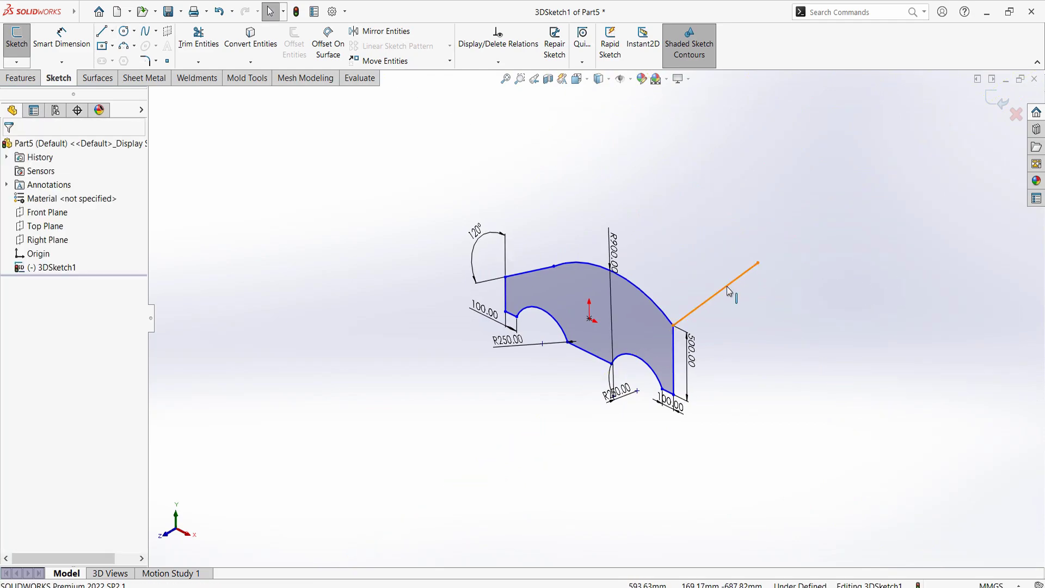
Try an Along Y relation on the stray corner line, undo it, then delete the line
left_click(729, 291)
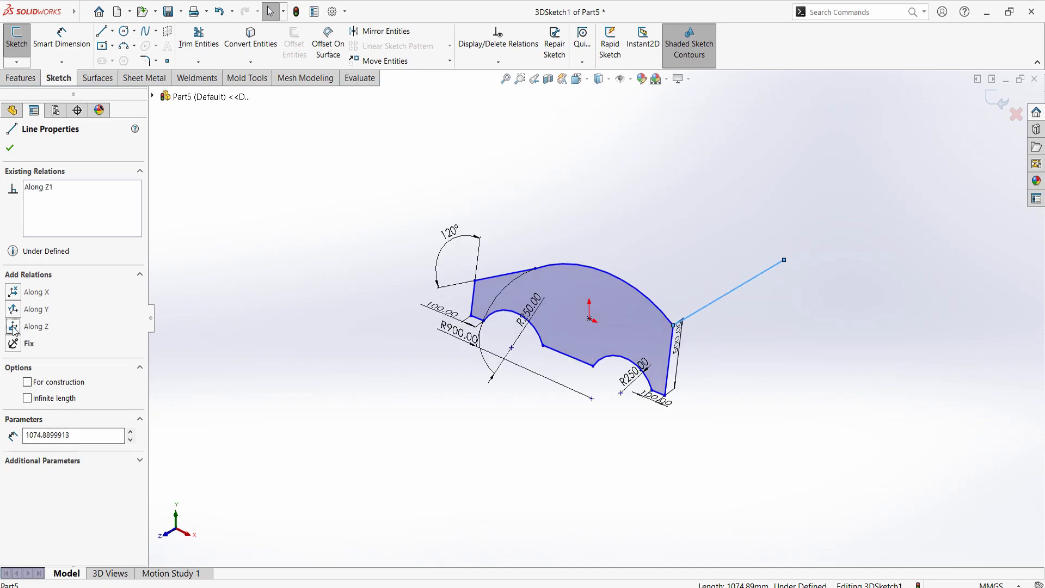
mouse_move(795, 336)
middle_mouse_down()
mouse_move(746, 402)
mouse_move(618, 427)
mouse_move(680, 404)
middle_mouse_up()
left_click(559, 328)
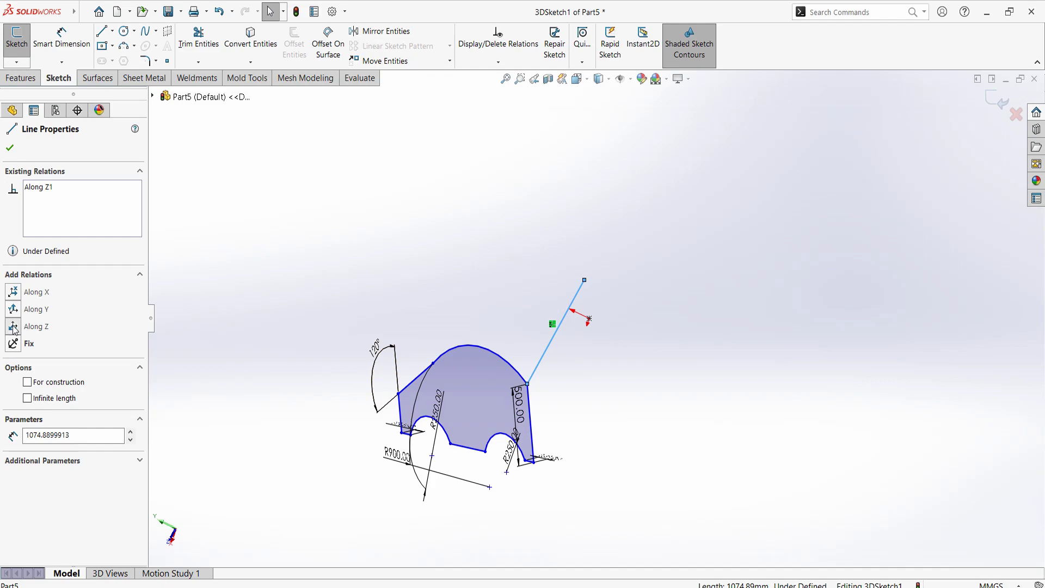
left_click(13, 310)
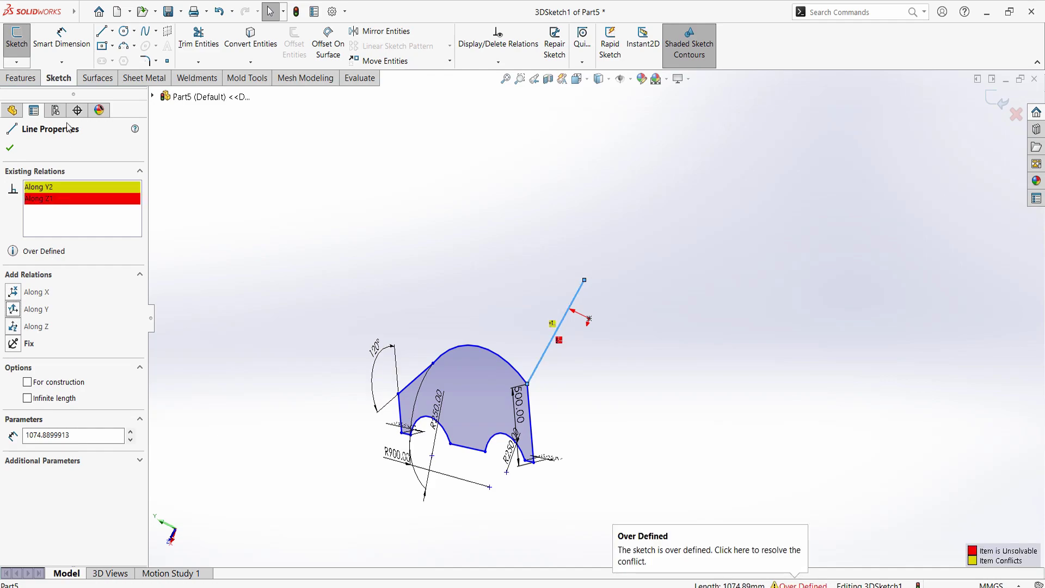
left_click(217, 13)
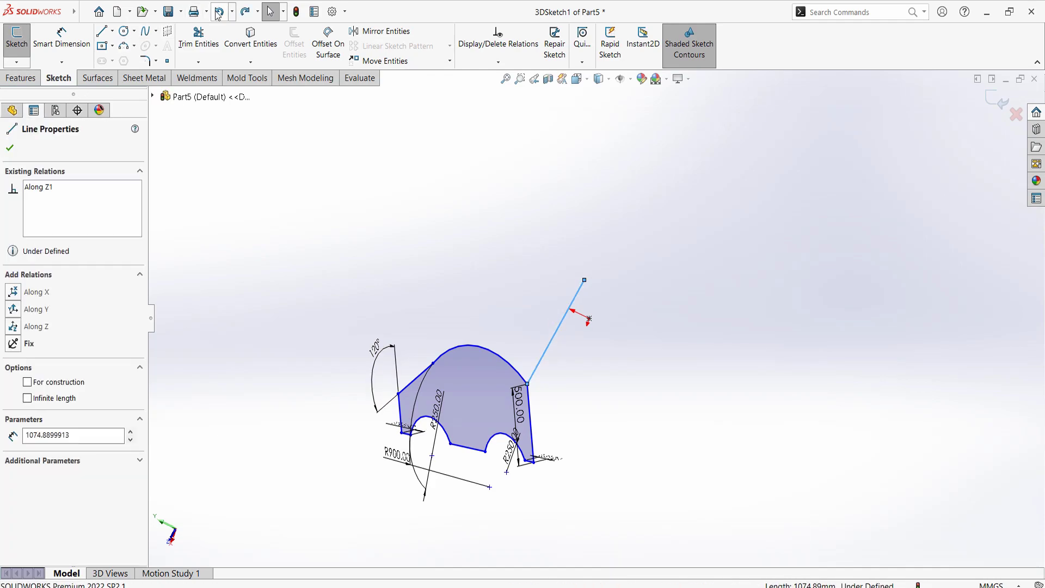
middle_click_drag(700, 437, 631, 305)
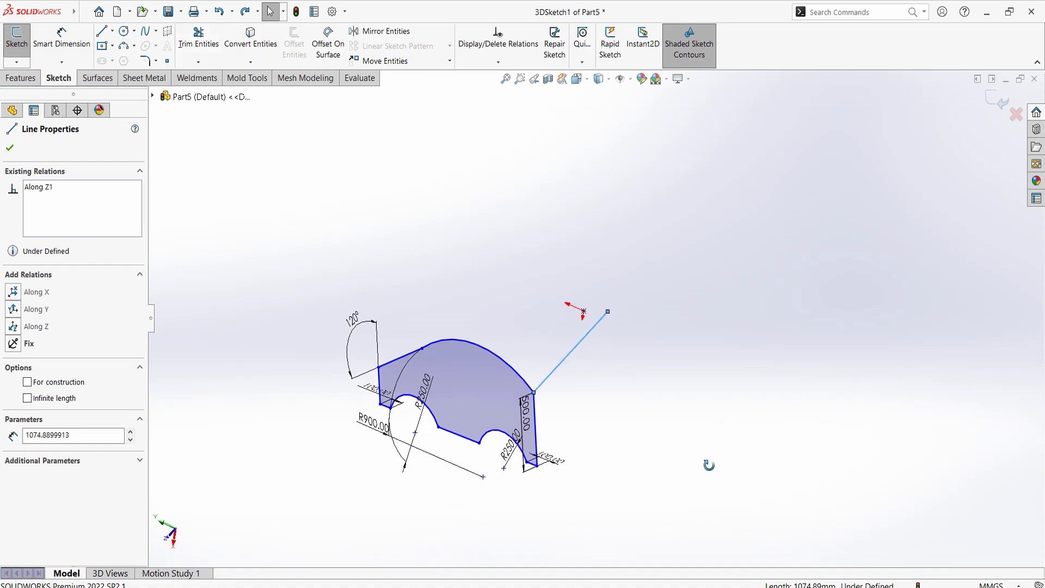
mouse_move(635, 288)
left_mouse_down()
mouse_move(579, 366)
mouse_move(590, 339)
left_mouse_up()
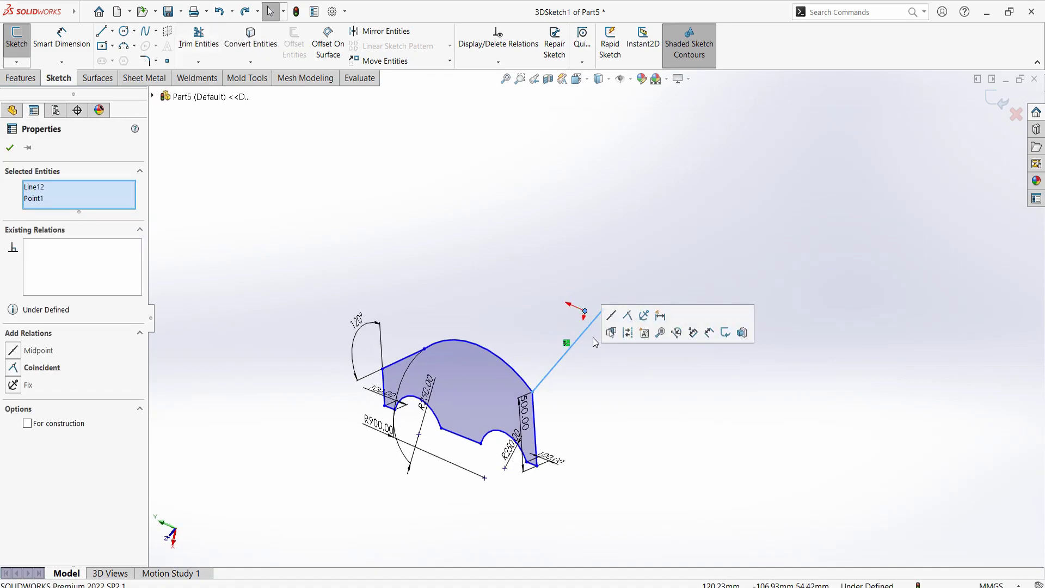
key("Delete")
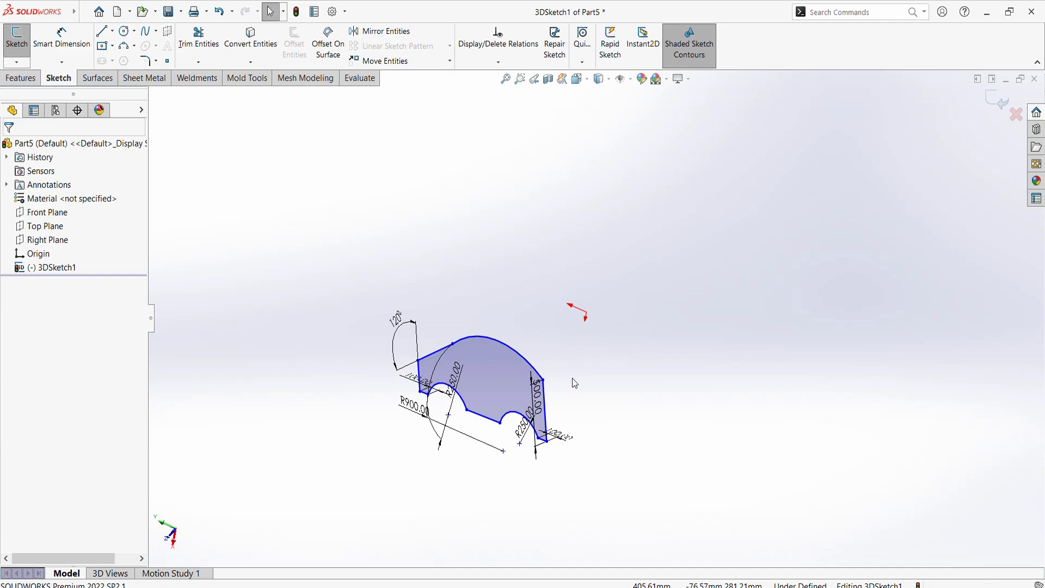
Orbit and zoom around the car profile, checking it from the Front view and from above
mouse_move(572, 379)
middle_mouse_down()
mouse_move(629, 372)
mouse_move(712, 262)
mouse_move(555, 210)
mouse_move(635, 168)
mouse_move(634, 373)
mouse_move(571, 357)
mouse_move(624, 315)
middle_mouse_up()
key("space")
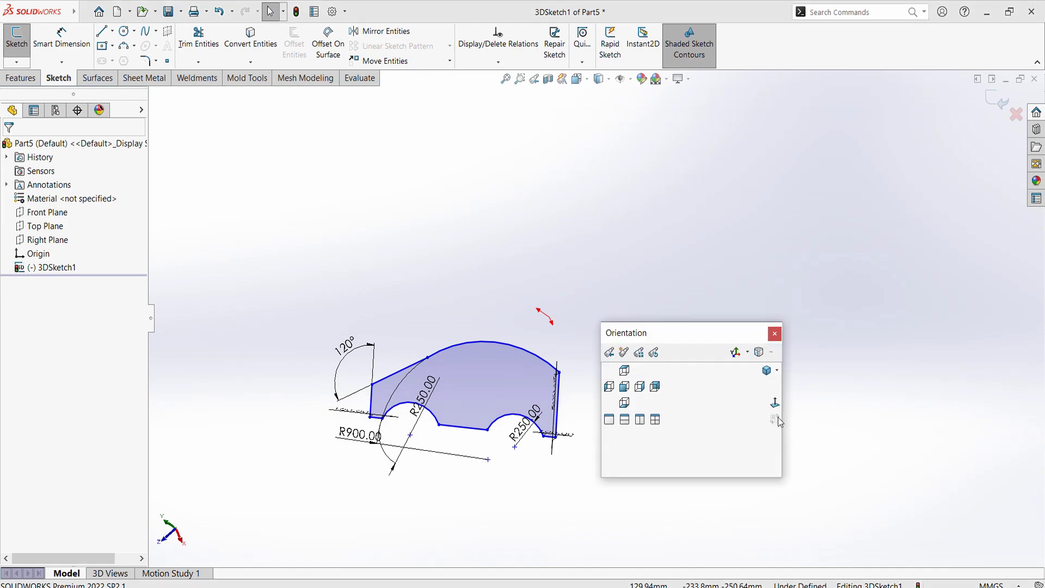
left_click(634, 385)
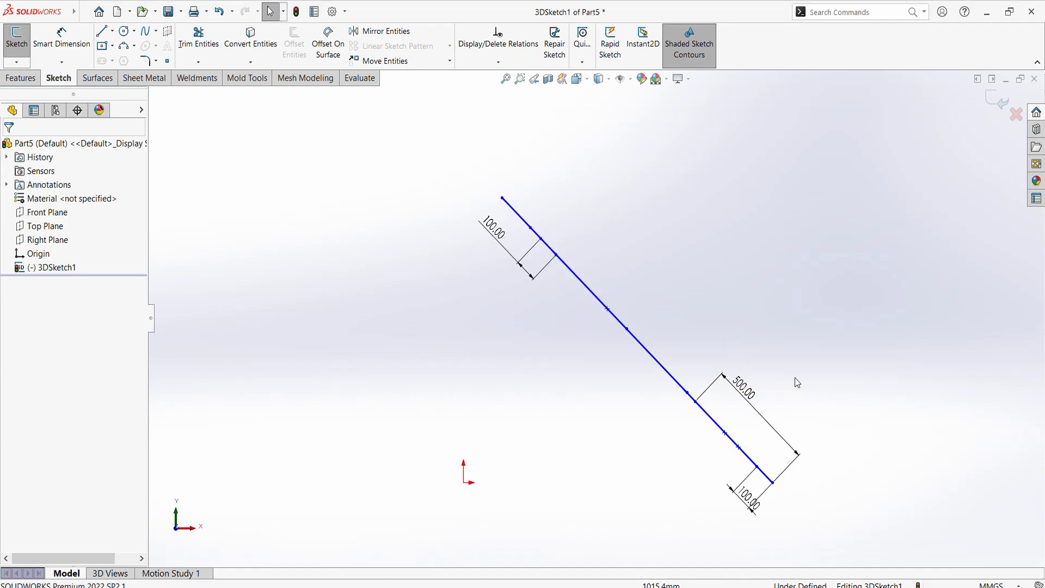
mouse_move(769, 437)
middle_mouse_down()
mouse_move(749, 387)
mouse_move(760, 380)
mouse_move(947, 445)
mouse_move(801, 322)
middle_mouse_up()
mouse_move(566, 352)
middle_mouse_down()
mouse_move(723, 415)
mouse_move(740, 460)
mouse_move(613, 331)
mouse_move(592, 469)
mouse_move(579, 427)
middle_mouse_up()
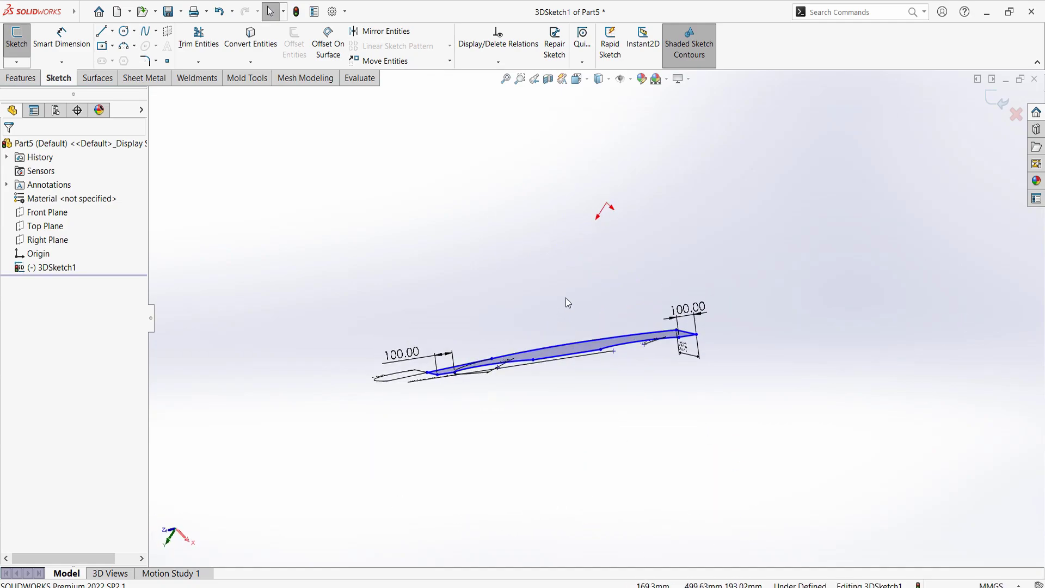
mouse_move(566, 299)
middle_mouse_down()
mouse_move(563, 469)
mouse_move(583, 263)
mouse_move(436, 332)
mouse_move(606, 338)
middle_mouse_up()
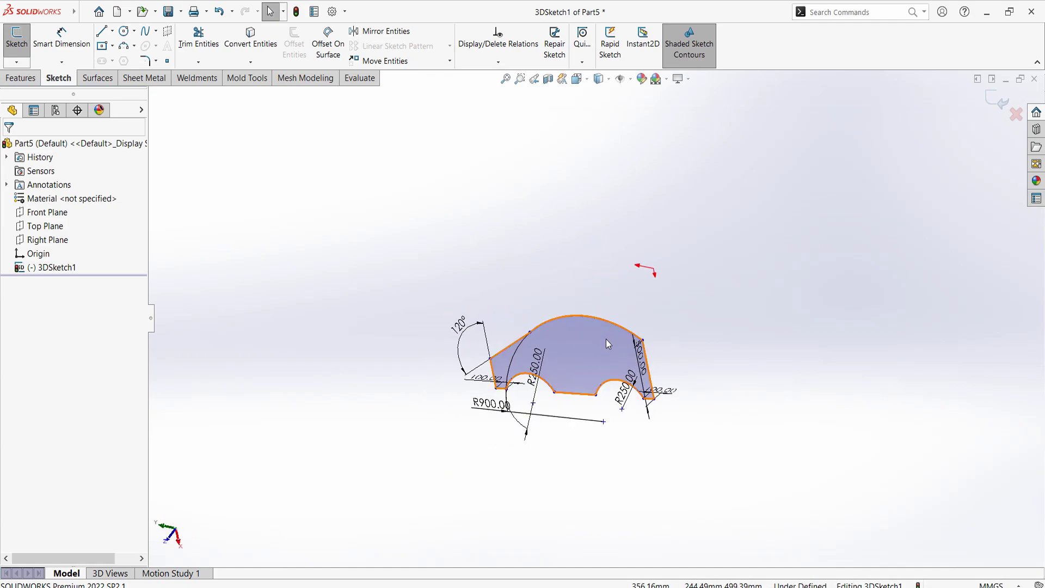
scroll(606, 339, "up", 2)
scroll(567, 338, "down", 2)
scroll(567, 338, "down", 2)
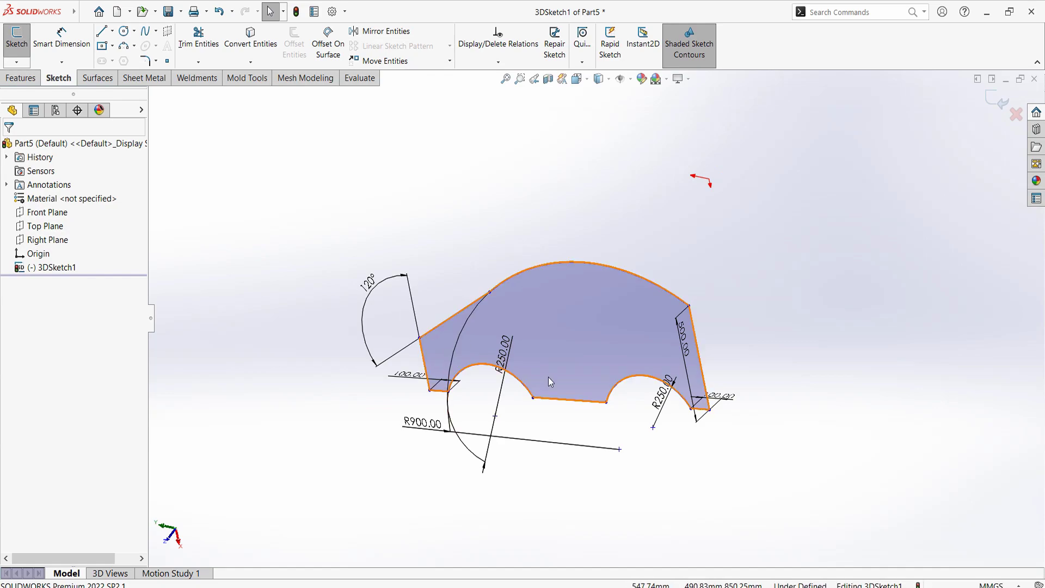
middle_click_drag(525, 374, 505, 394)
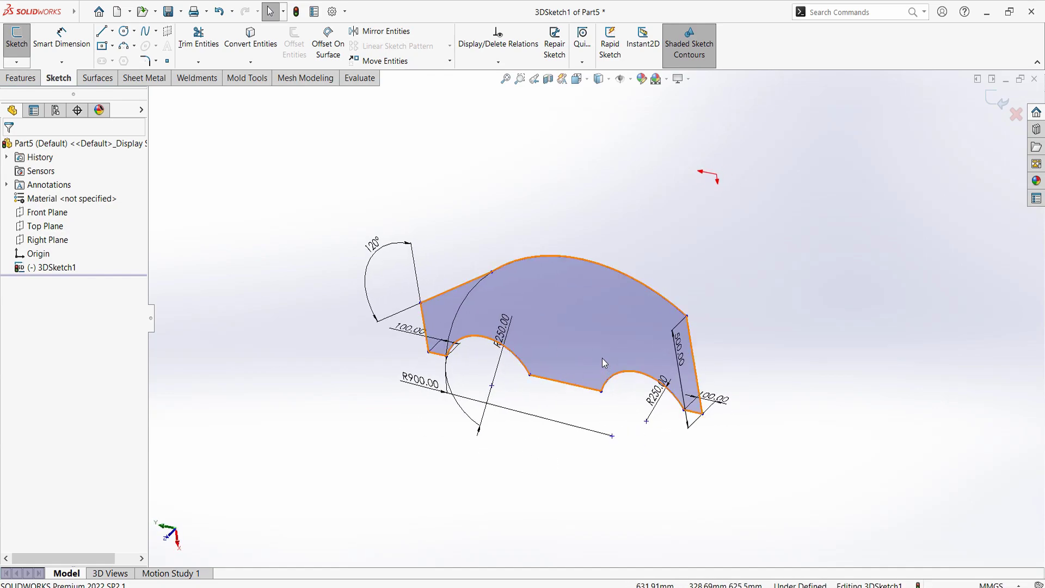
Draw a line out from the profile's upper-right corner and dimension it 500 mm
key("l")
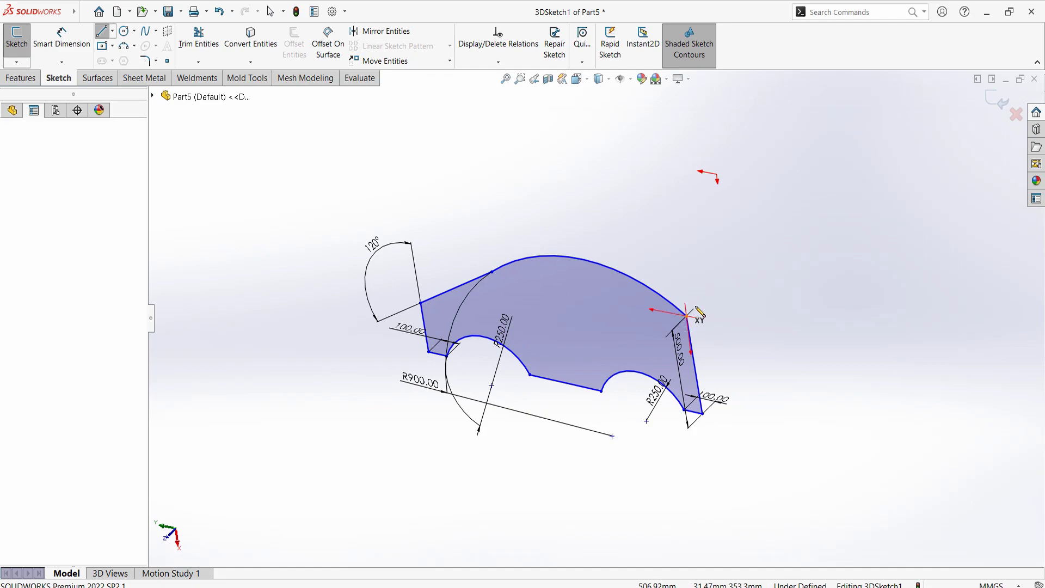
left_click(687, 315)
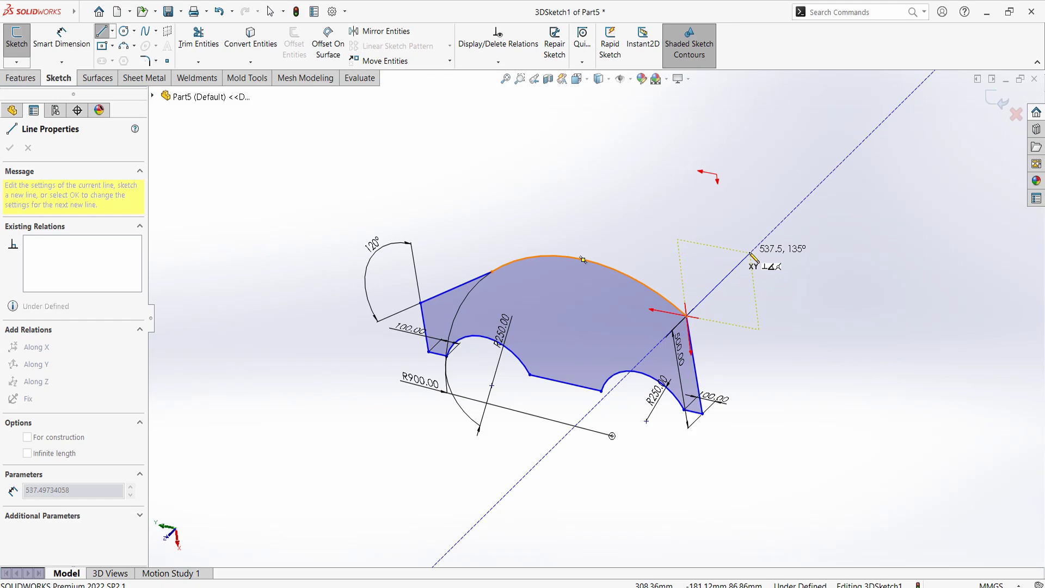
left_click(751, 254)
key("d")
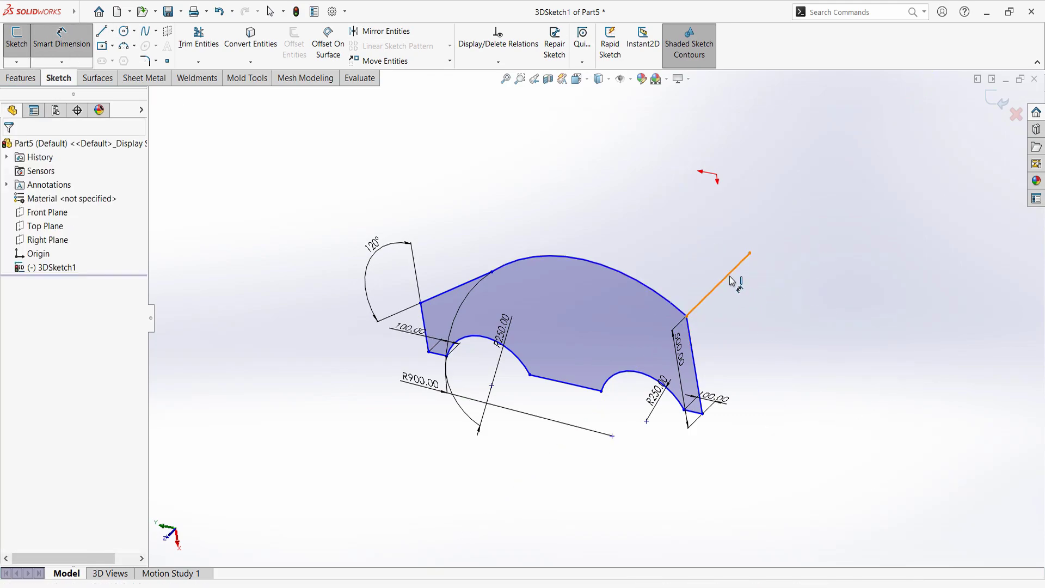
left_click(732, 281)
left_click(756, 321)
type("500")
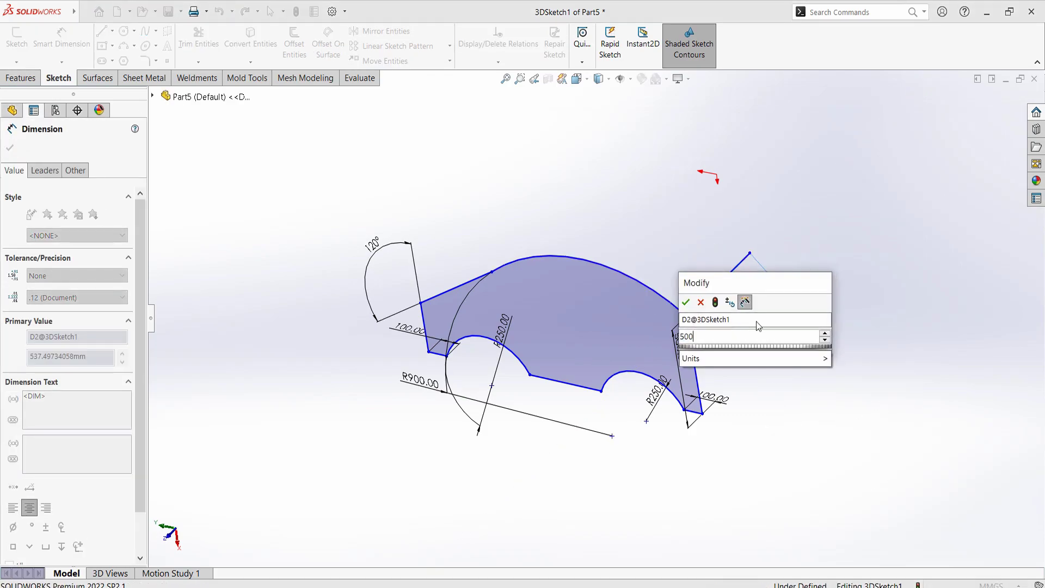
key("Return")
middle_click_drag(756, 321, 746, 373)
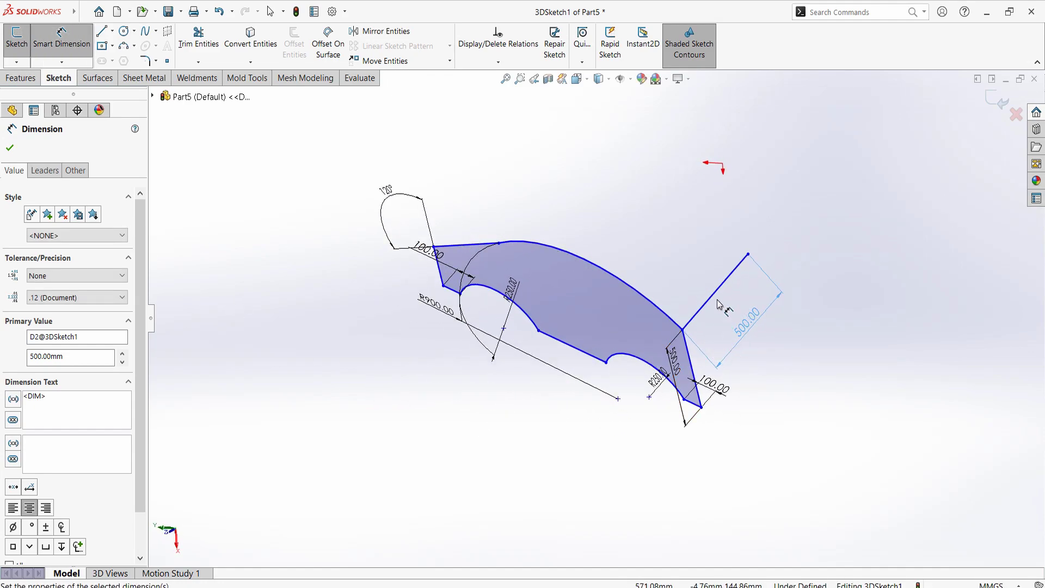
right_click(872, 289)
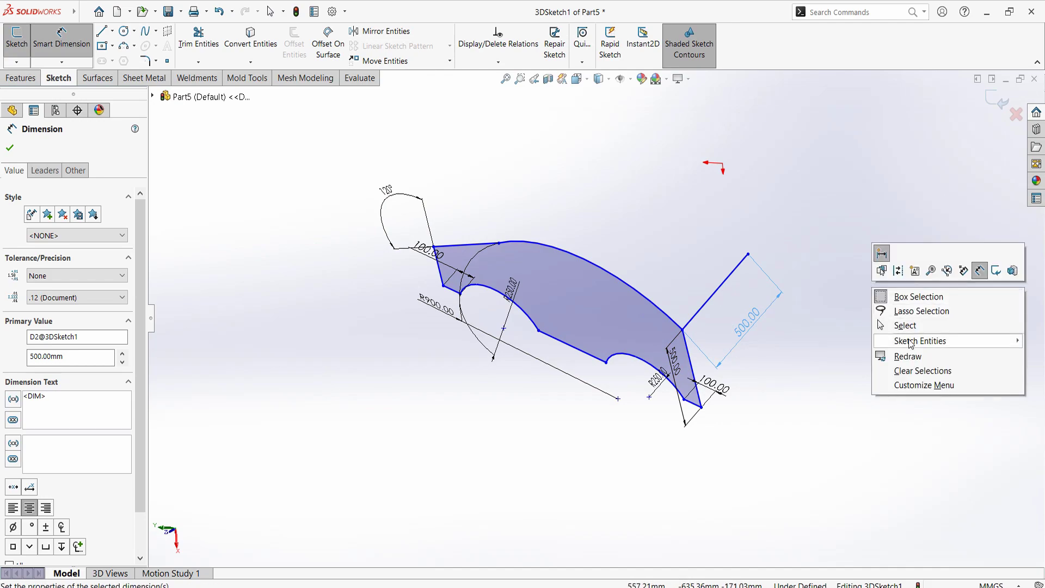
left_click(903, 325)
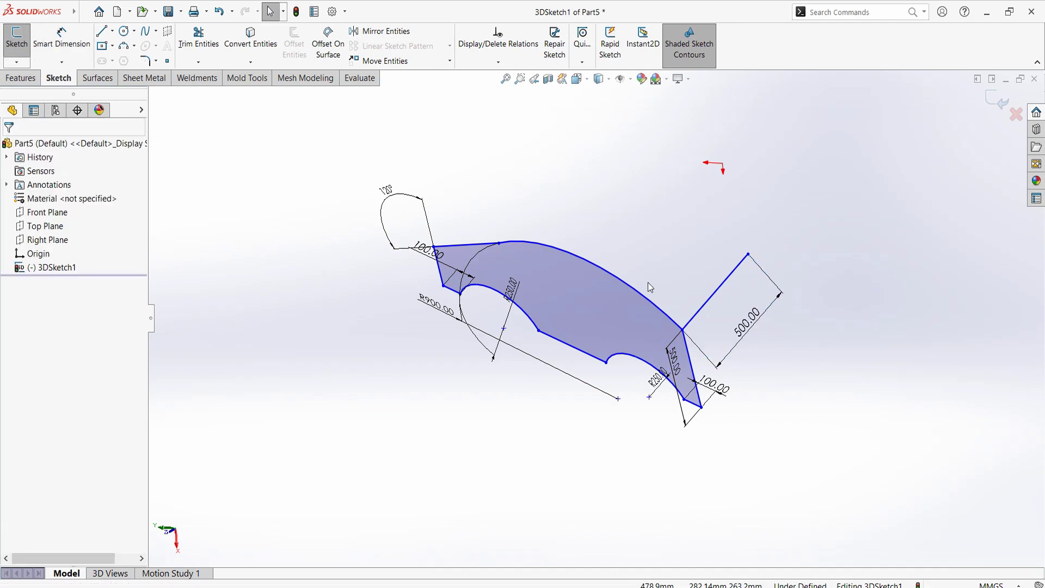
left_click(712, 300)
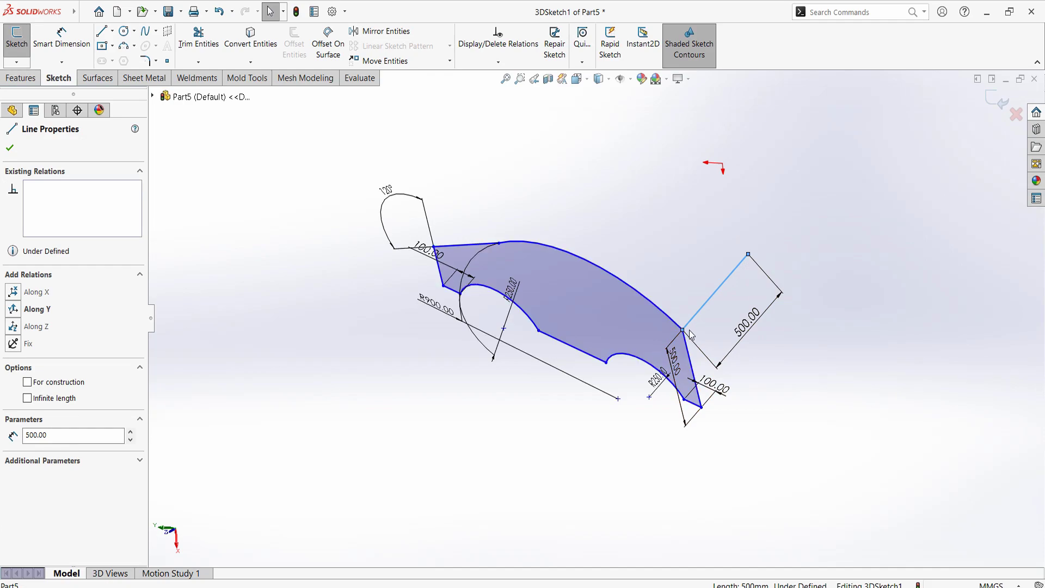
Undo an accidental corner move, then start copying the 500 mm line up toward the roof arc
left_click_drag(683, 330, 664, 301)
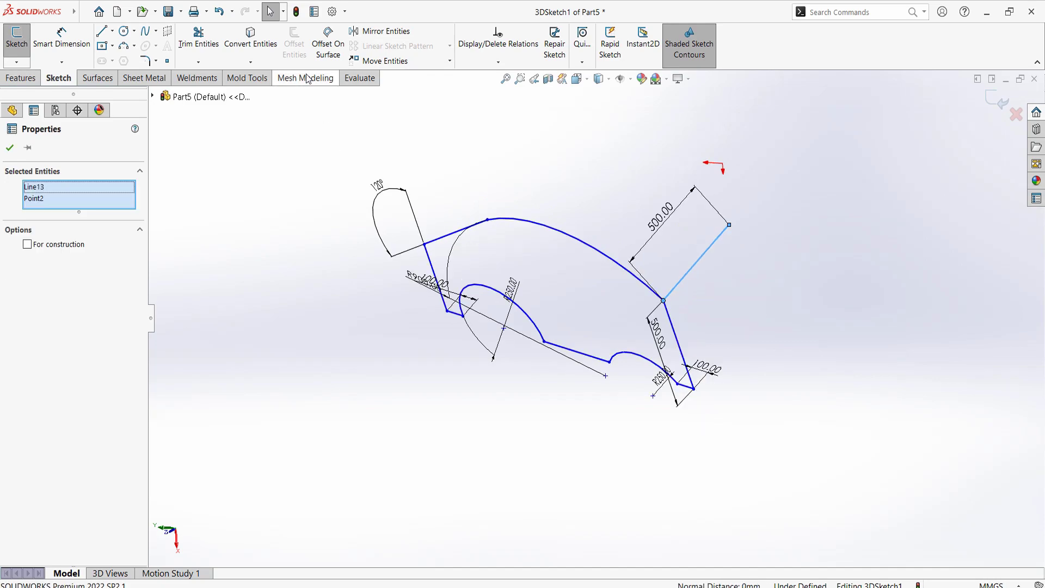
mouse_move(570, 246)
middle_mouse_down()
mouse_move(690, 318)
mouse_move(737, 273)
mouse_move(730, 256)
middle_mouse_up()
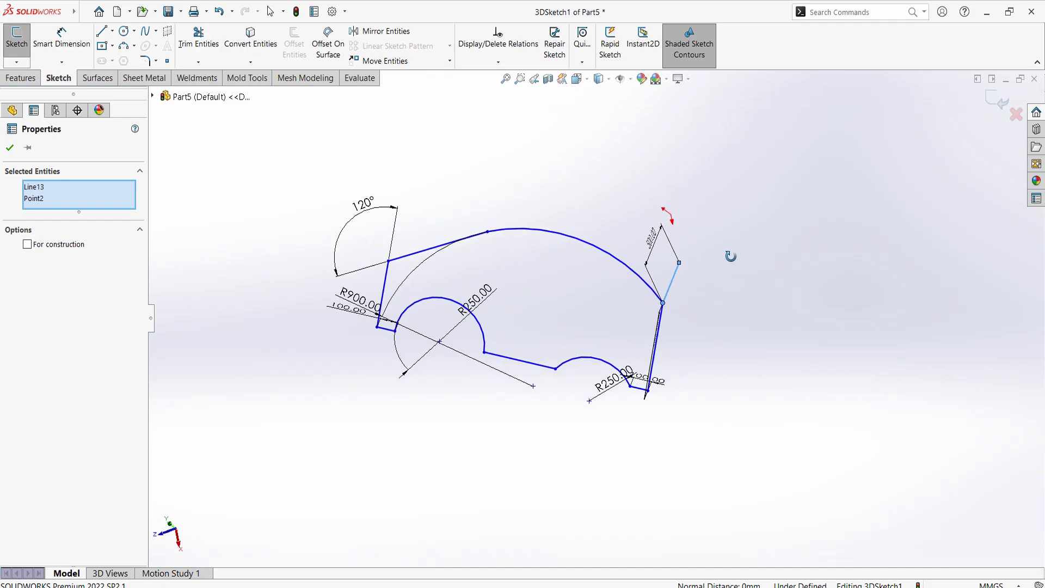
left_click(218, 17)
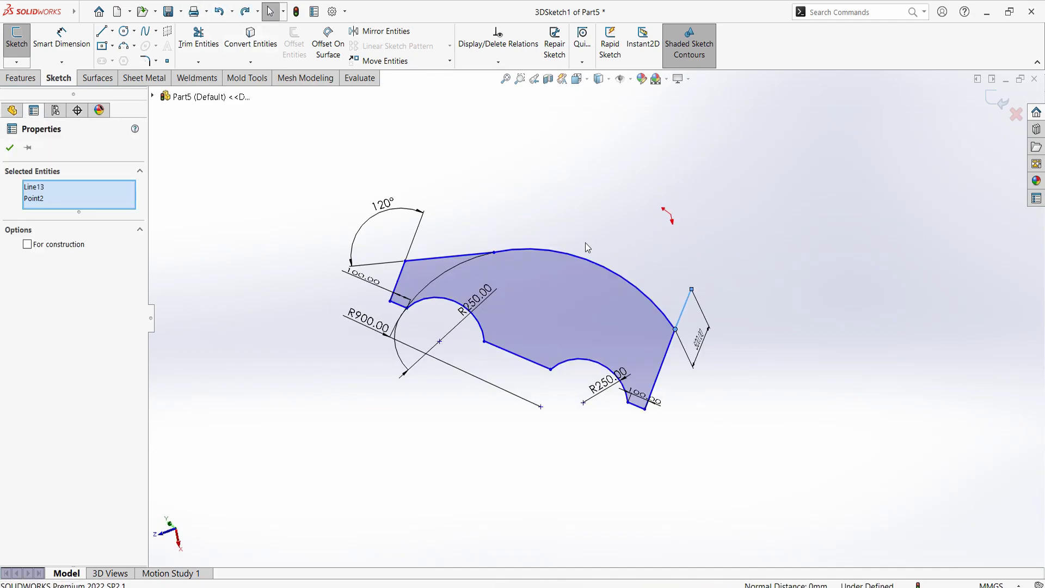
mouse_move(586, 243)
middle_mouse_down()
mouse_move(625, 270)
mouse_move(589, 296)
mouse_move(624, 341)
middle_mouse_up()
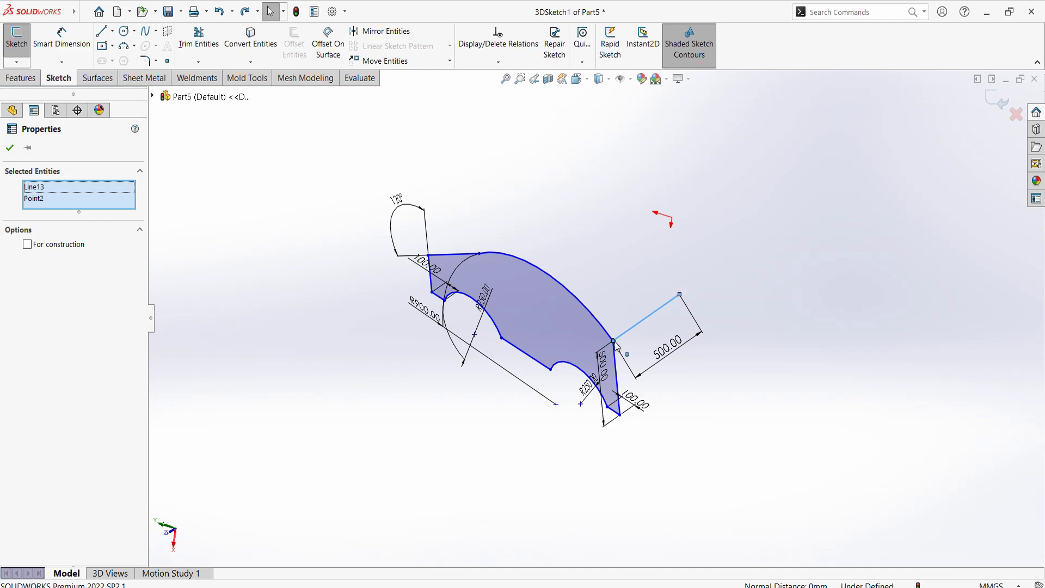
left_click_drag(617, 346, 616, 311)
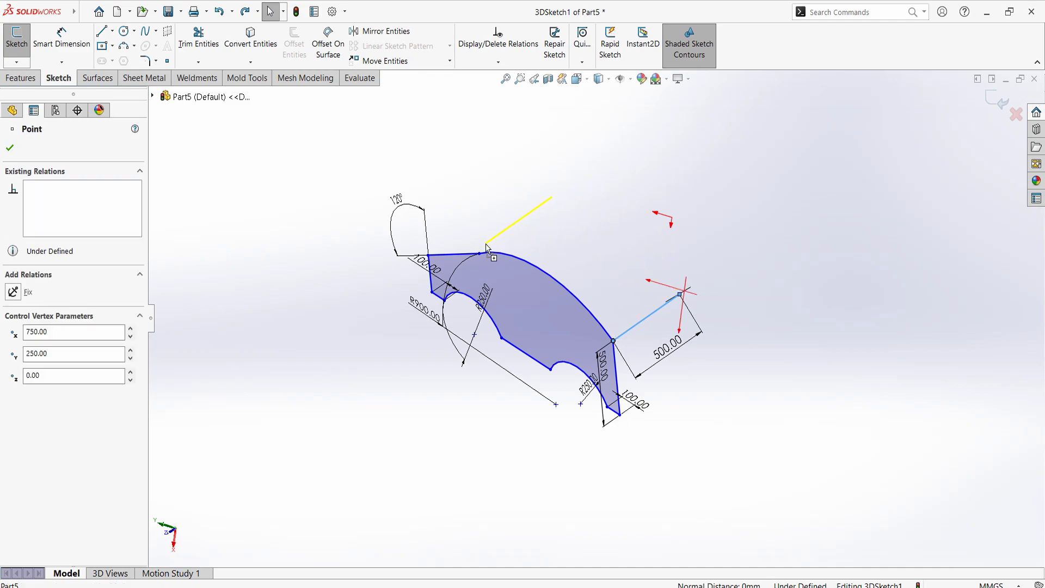
Drop a copy of the 500 mm line and join its free end to the roof arc's top point
left_click_drag(487, 248, 487, 250)
scroll(487, 252, "down", 2)
scroll(490, 253, "down", 2)
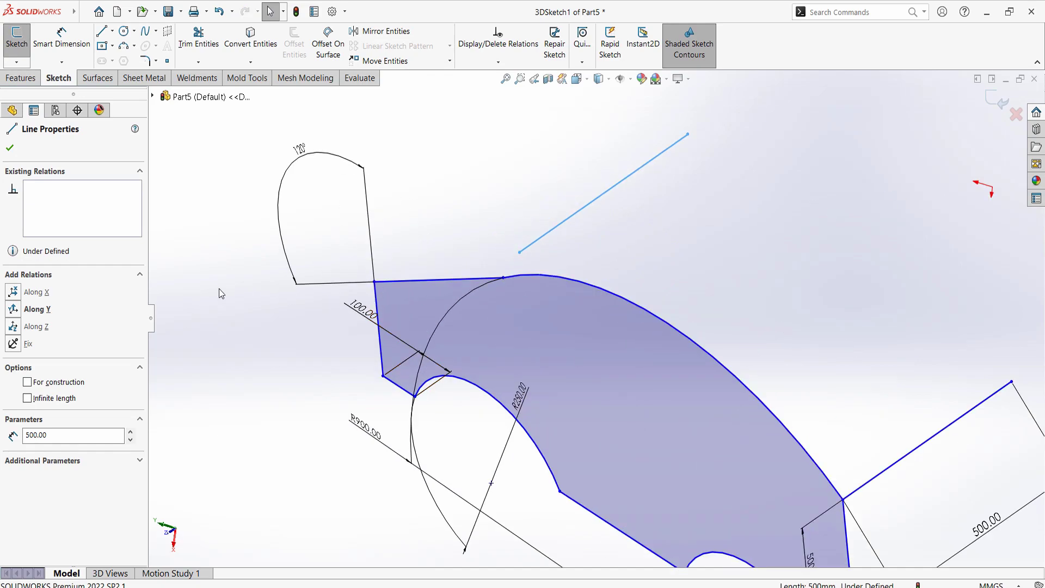
left_click(520, 253)
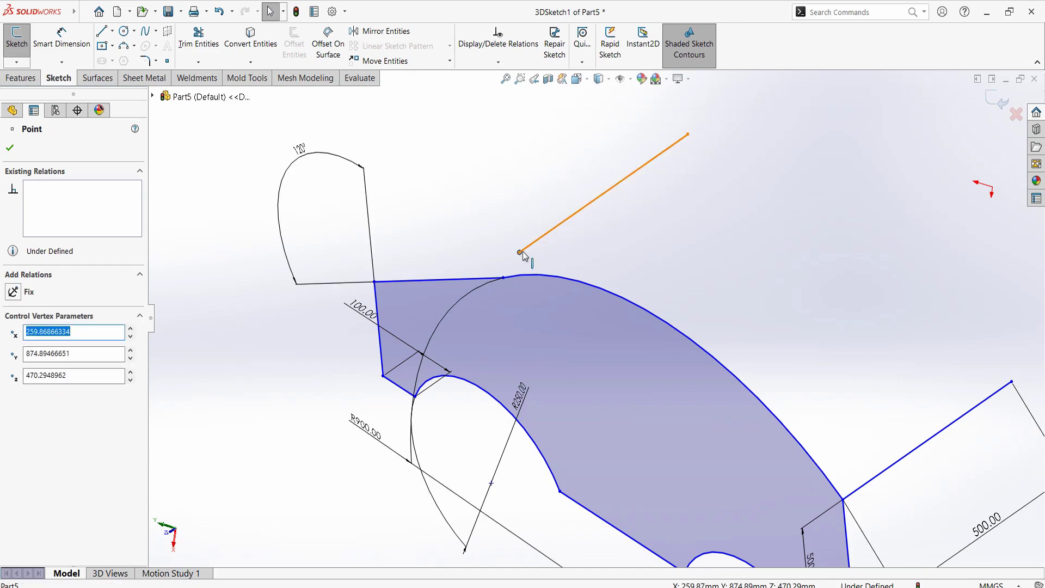
left_click(504, 279, "ctrl")
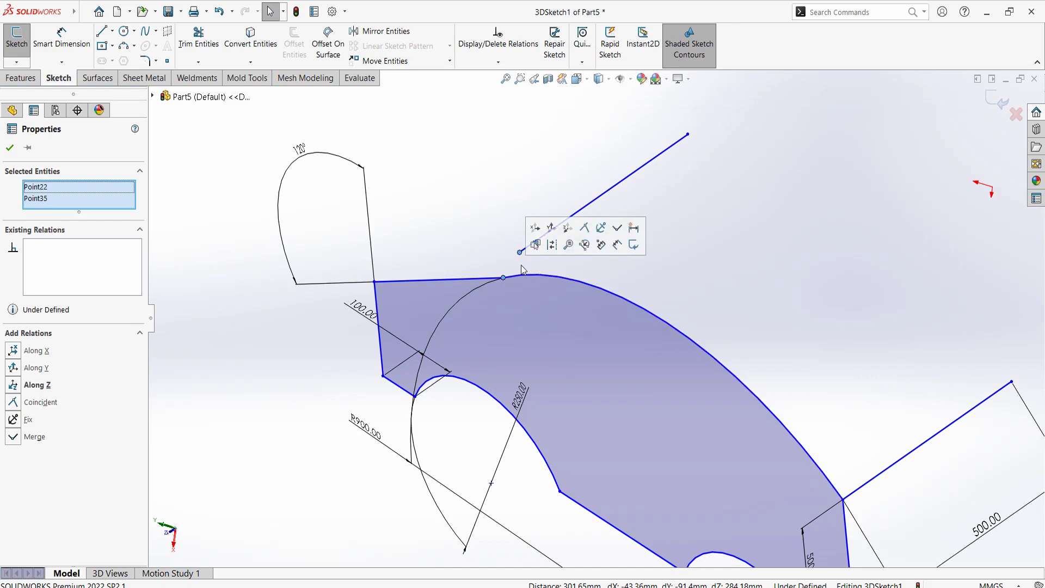
left_click(585, 229)
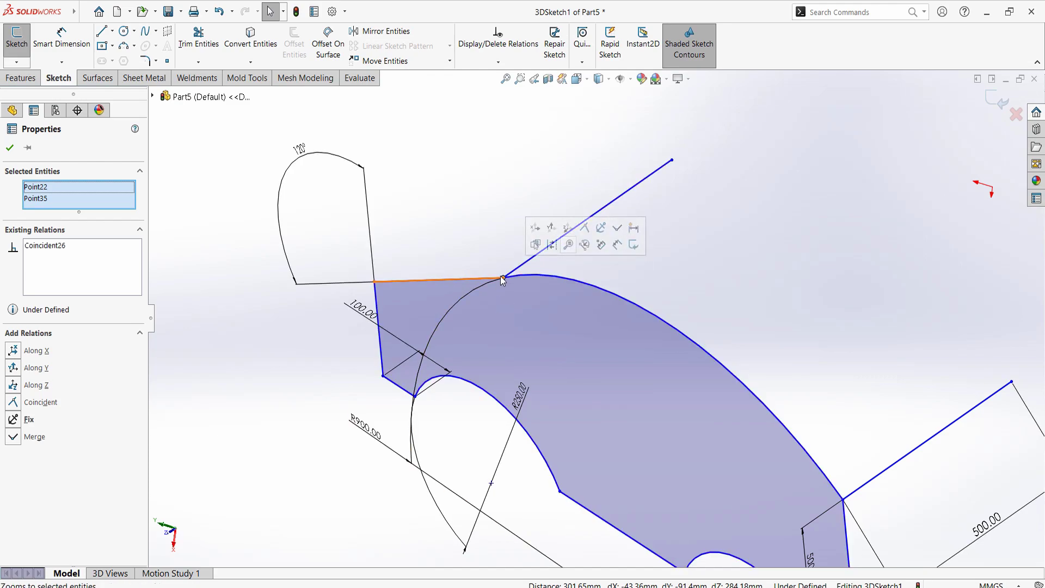
left_click(483, 210)
Place another 500 mm line copy and join its free end to the front upper corner
scroll(499, 265, "up", 3)
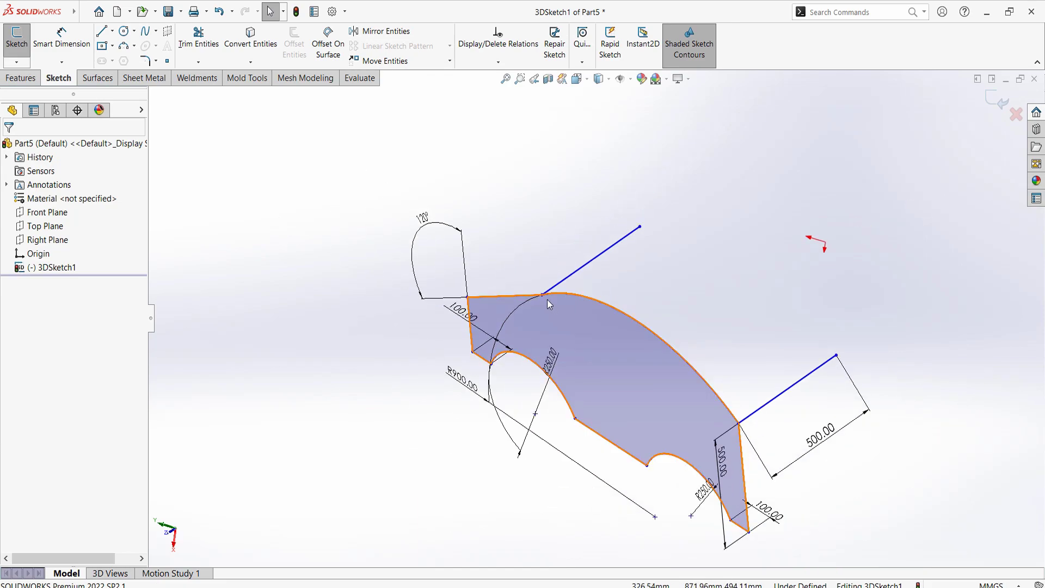
left_click(547, 296)
left_click_drag(542, 295, 503, 265)
left_click(503, 265)
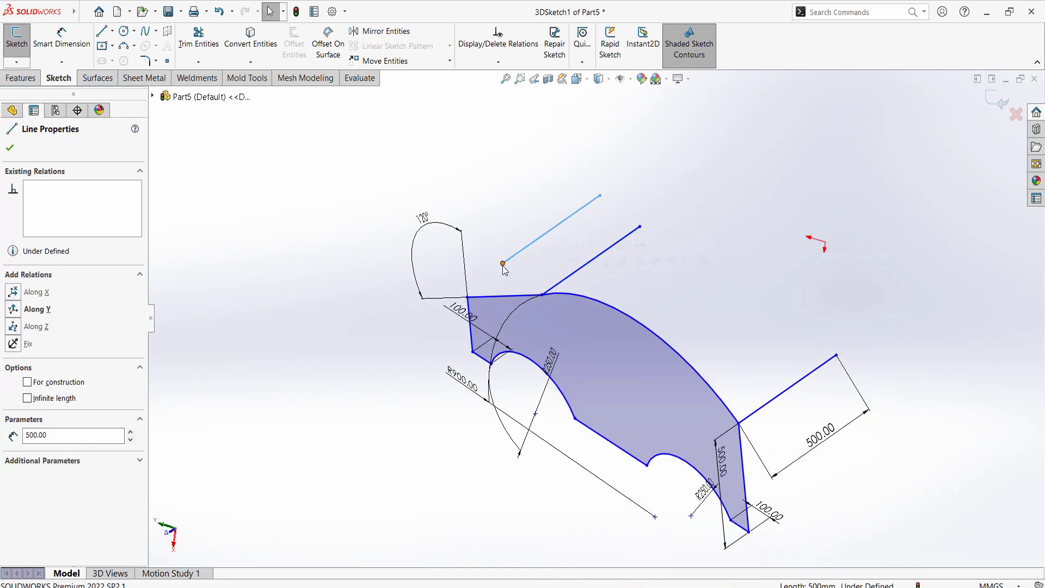
left_click(502, 264)
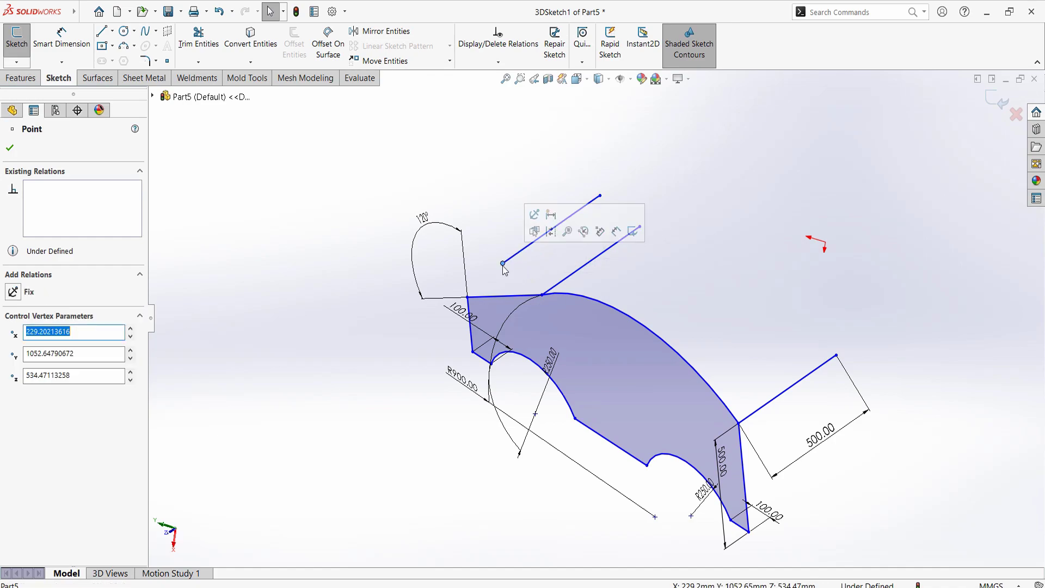
left_click(468, 297)
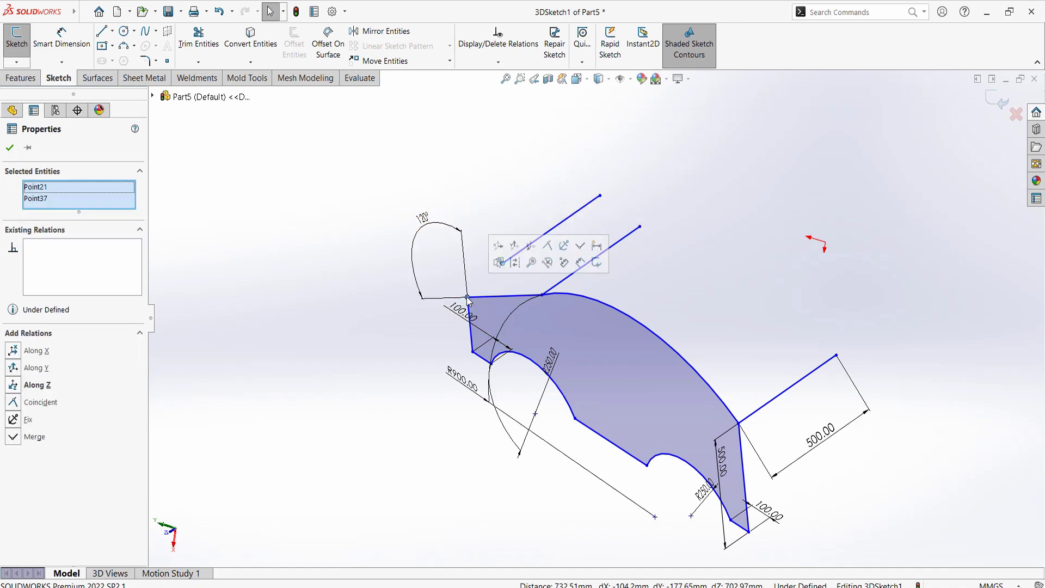
left_click(17, 404)
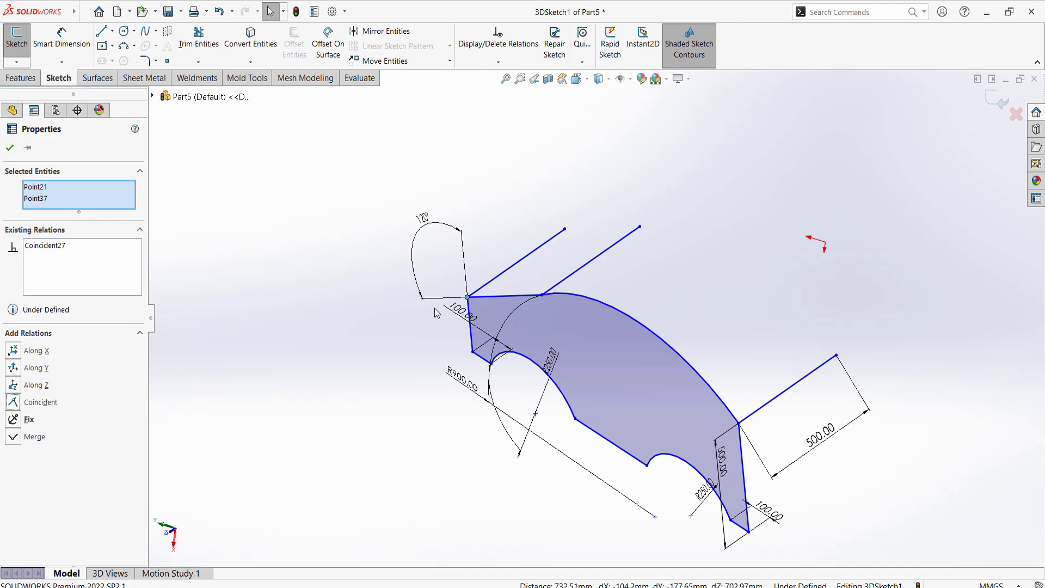
Merge the loose front line's lower endpoint onto the lower front corner and check the connections
middle_click_drag(435, 312, 662, 327)
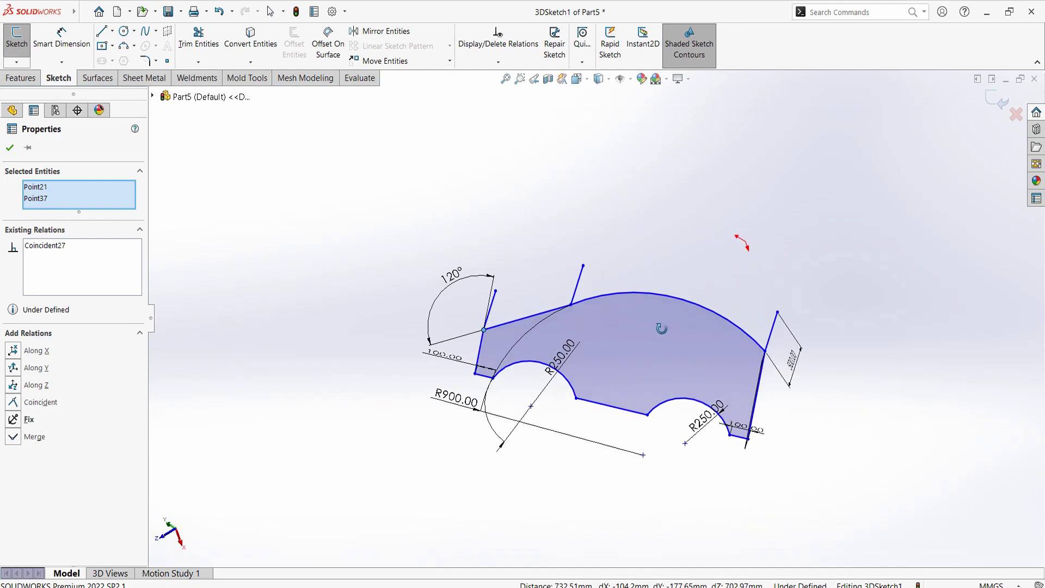
left_click(487, 320)
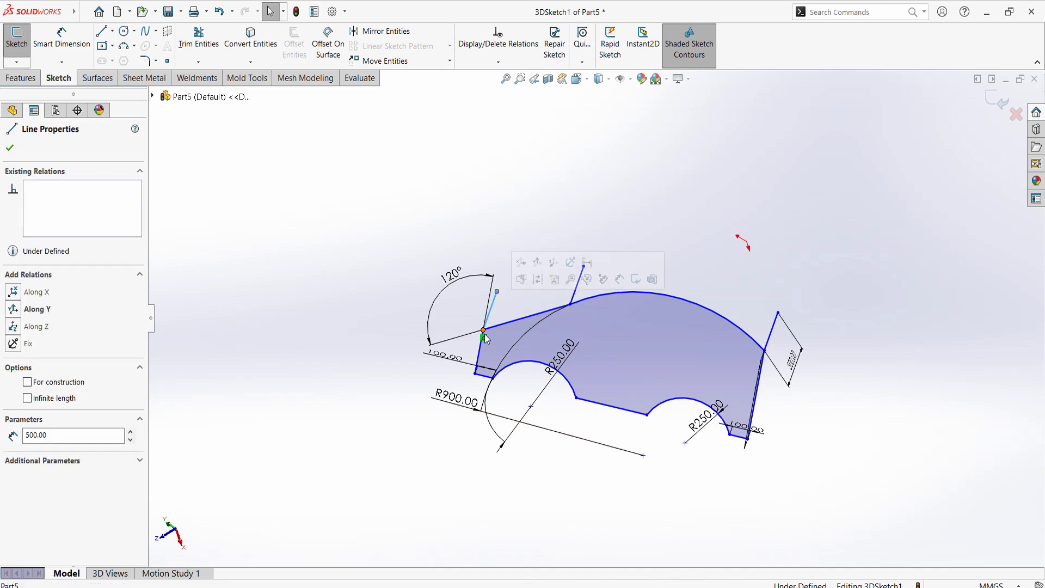
left_click(483, 331)
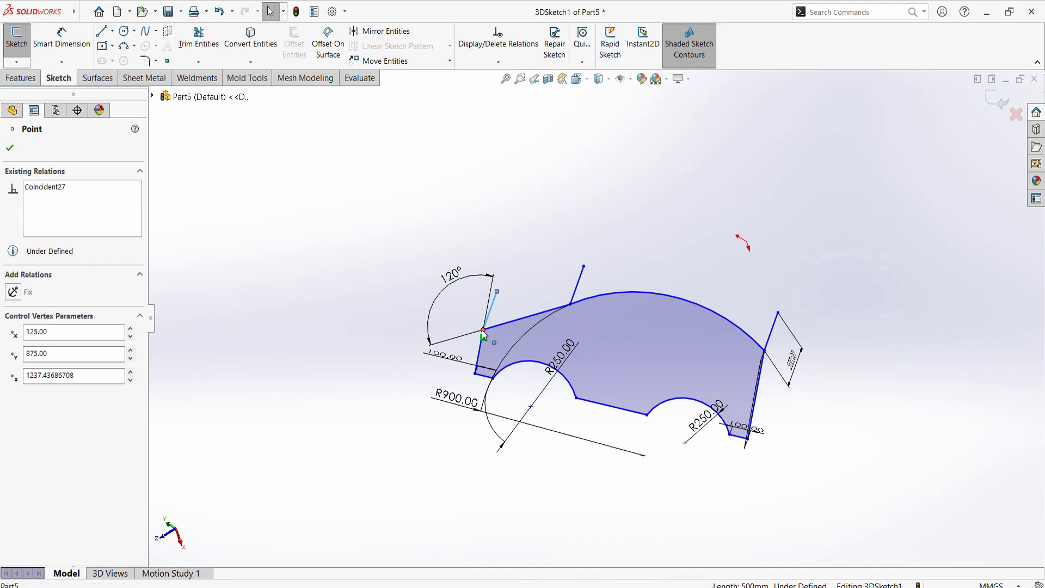
left_click(442, 342)
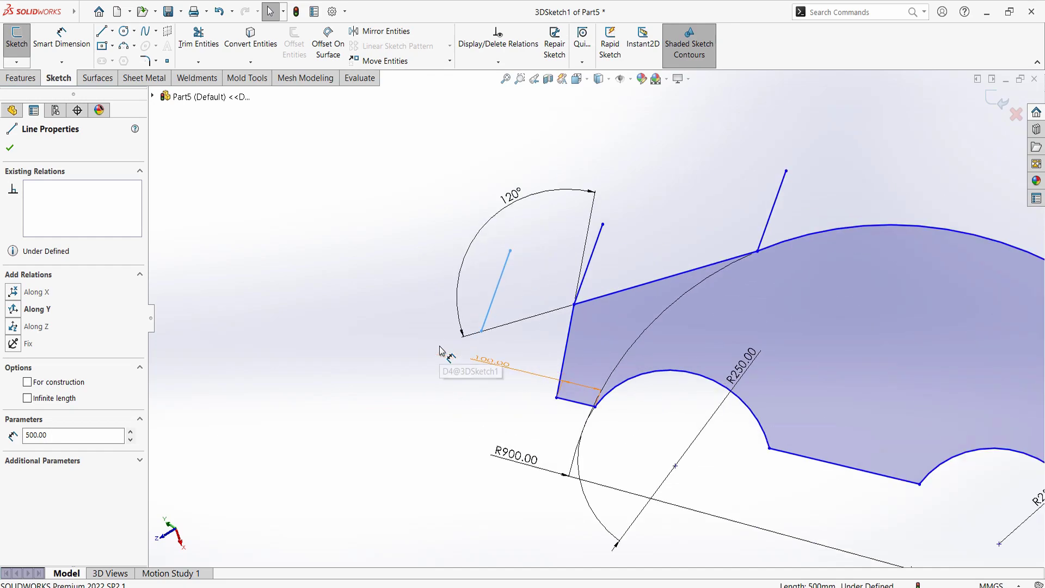
scroll(442, 345, "down", 3)
left_click(483, 332)
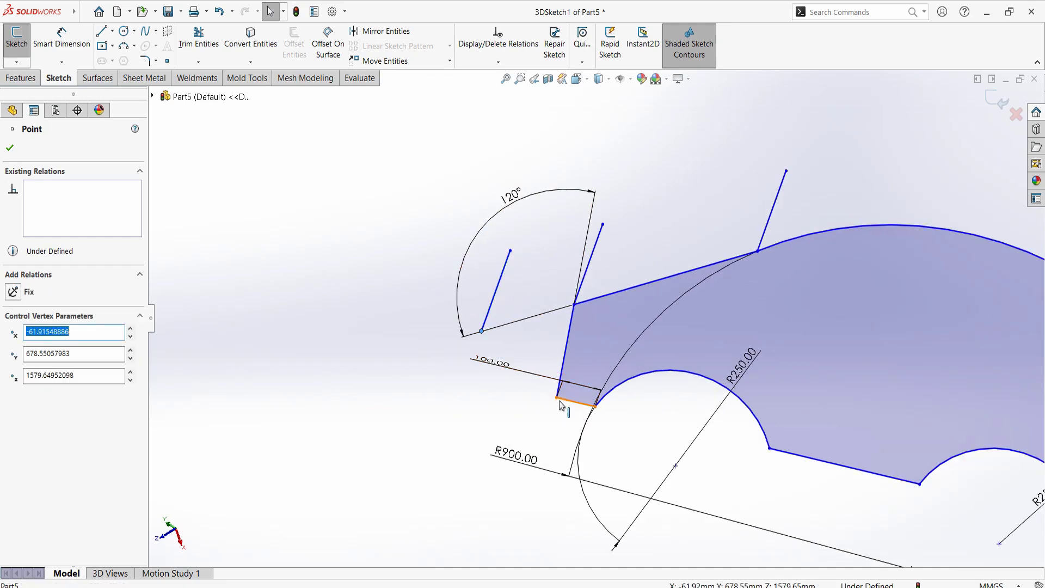
left_click(557, 398, "ctrl")
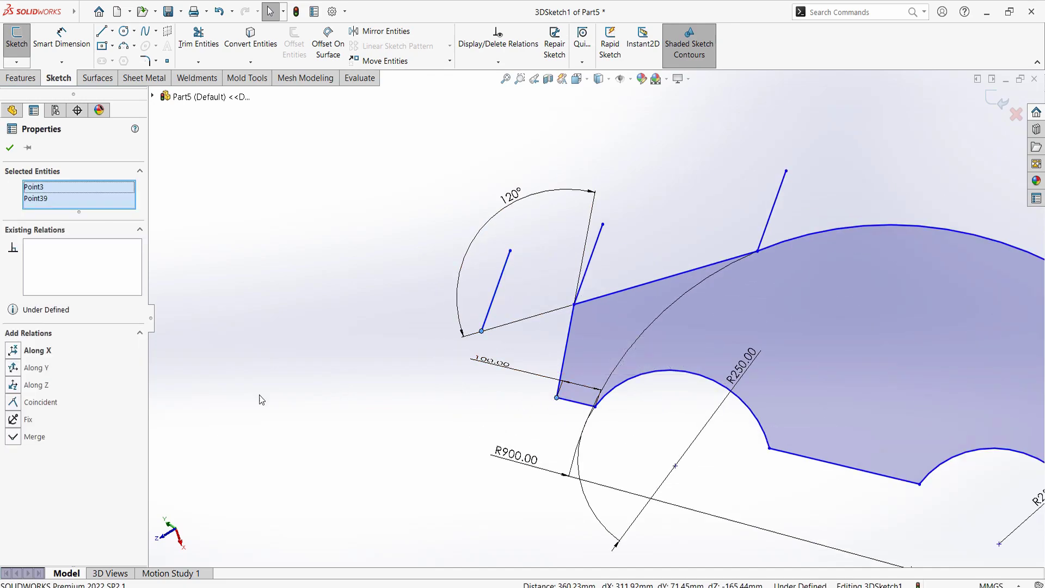
left_click(13, 437)
middle_click_drag(347, 427, 484, 416)
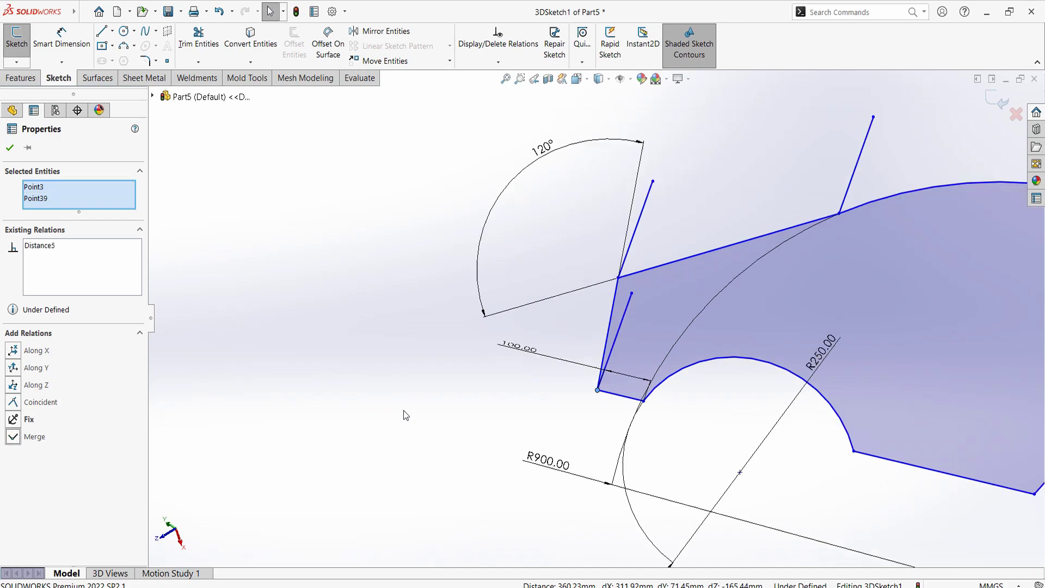
scroll(585, 429, "up", 3)
mouse_move(586, 429)
middle_mouse_down()
mouse_move(551, 451)
mouse_move(539, 497)
mouse_move(548, 484)
mouse_move(527, 506)
mouse_move(569, 553)
mouse_move(590, 490)
mouse_move(565, 478)
mouse_move(576, 480)
middle_mouse_up()
Draw a 3D line out from a profile point and dimension it to 500 mm
key("l")
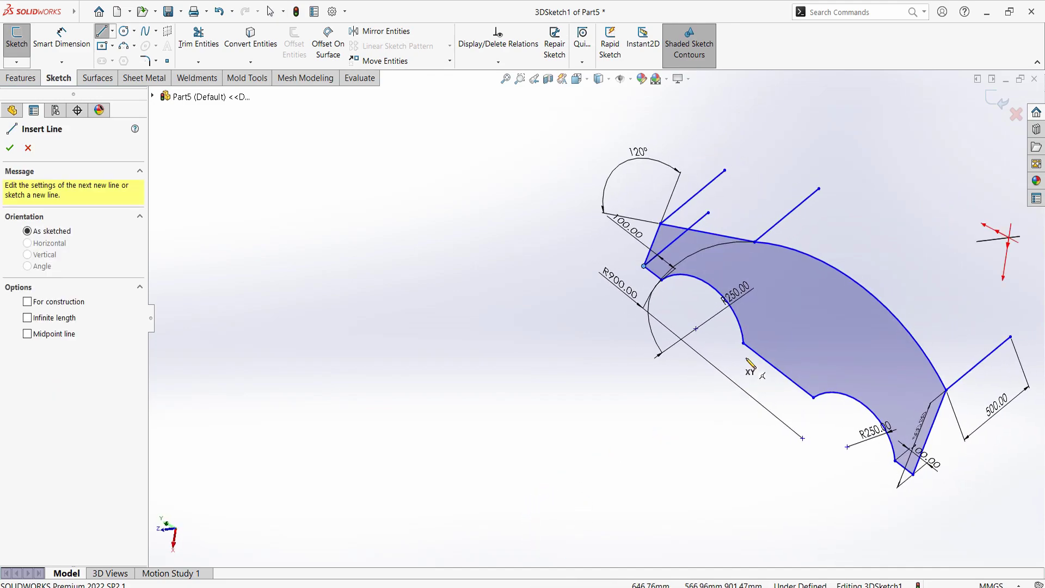
left_click(744, 343)
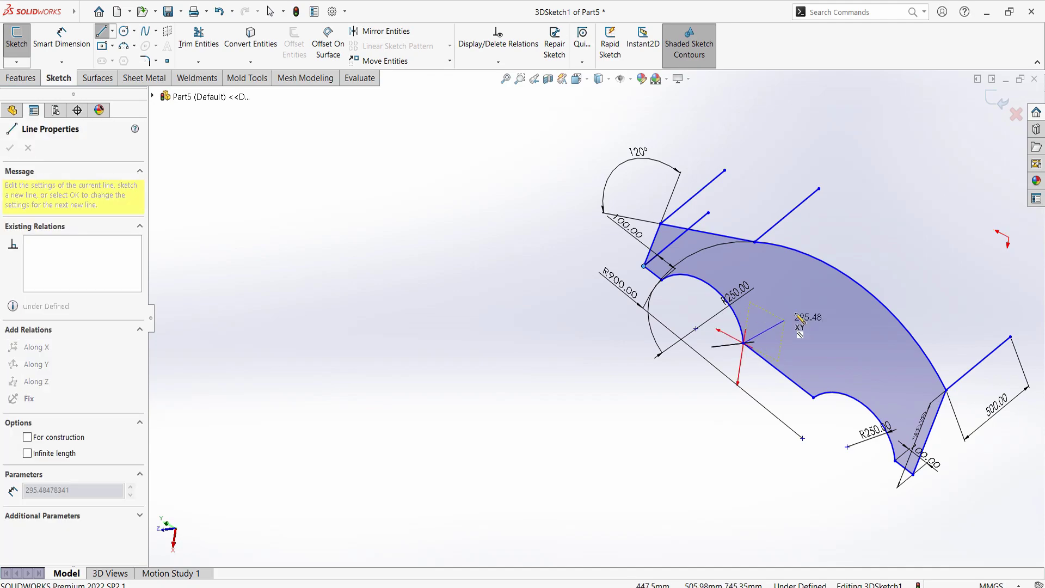
mouse_move(864, 258)
middle_mouse_down()
mouse_move(831, 312)
mouse_move(792, 289)
middle_mouse_up()
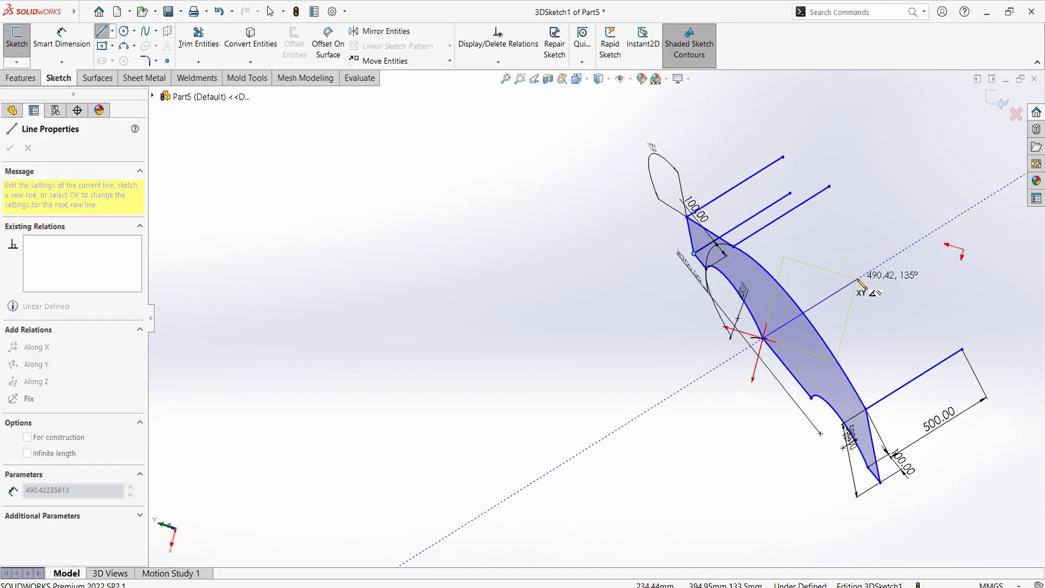
left_click(859, 281)
key("Escape")
key("d")
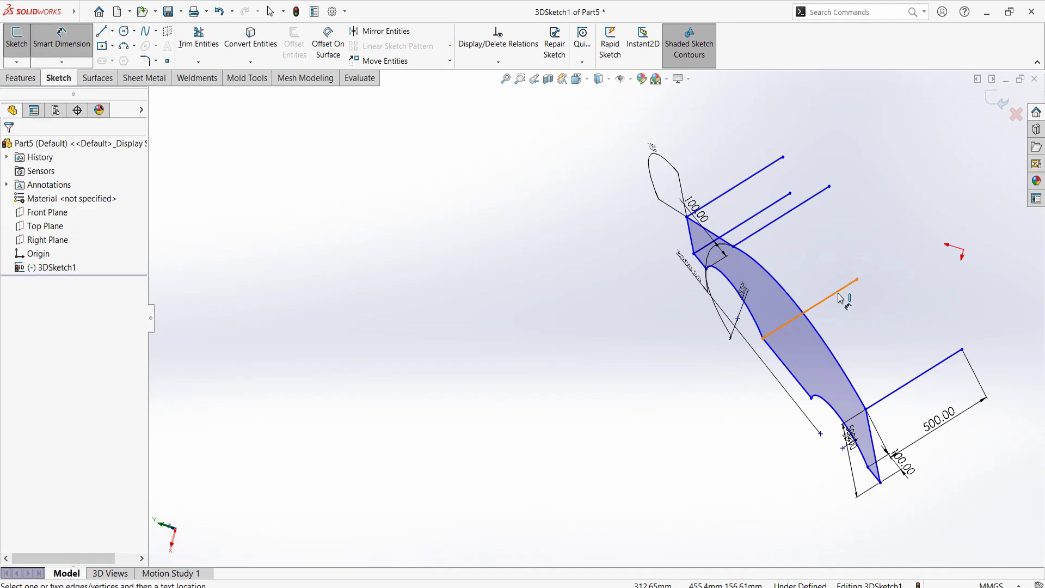
left_click(839, 298)
left_click(852, 321)
type("5")
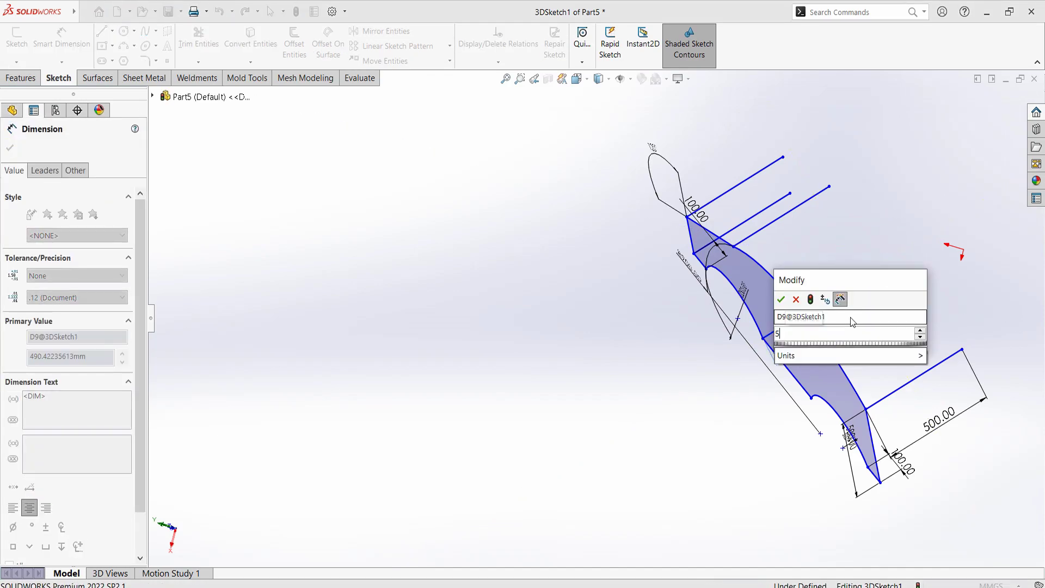
type("00")
key("Return")
mouse_move(852, 327)
middle_mouse_down()
mouse_move(838, 356)
mouse_move(838, 292)
middle_mouse_up()
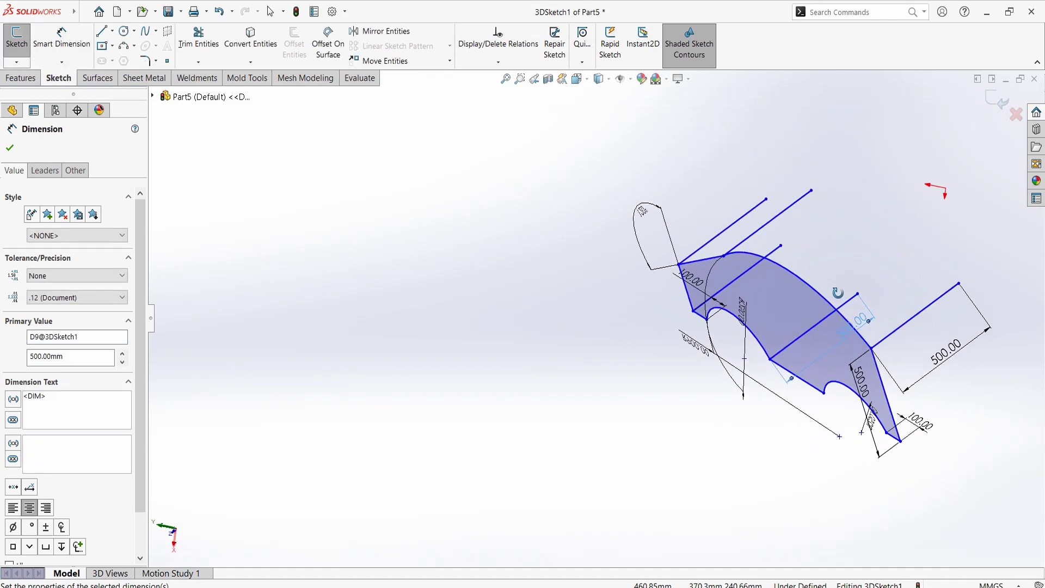
Draw a perpendicular 3D line out from the profile's rear bottom corner
key("l")
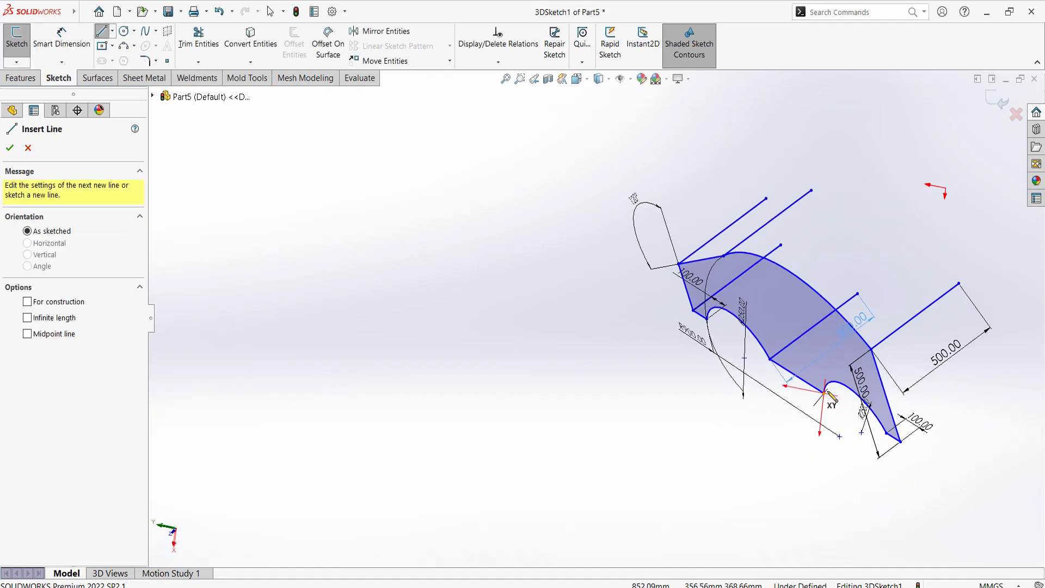
left_click(824, 392)
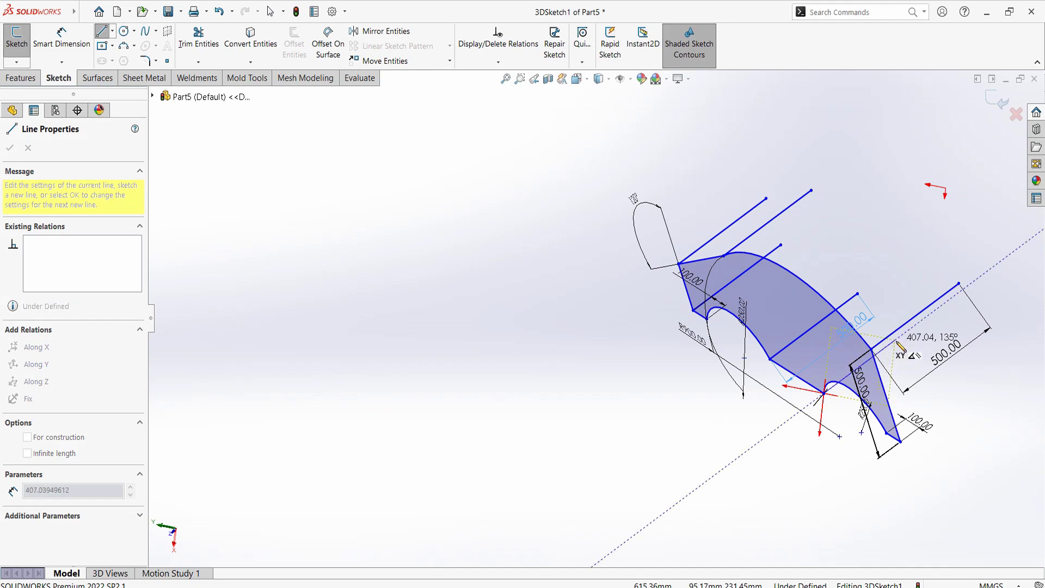
key("Escape")
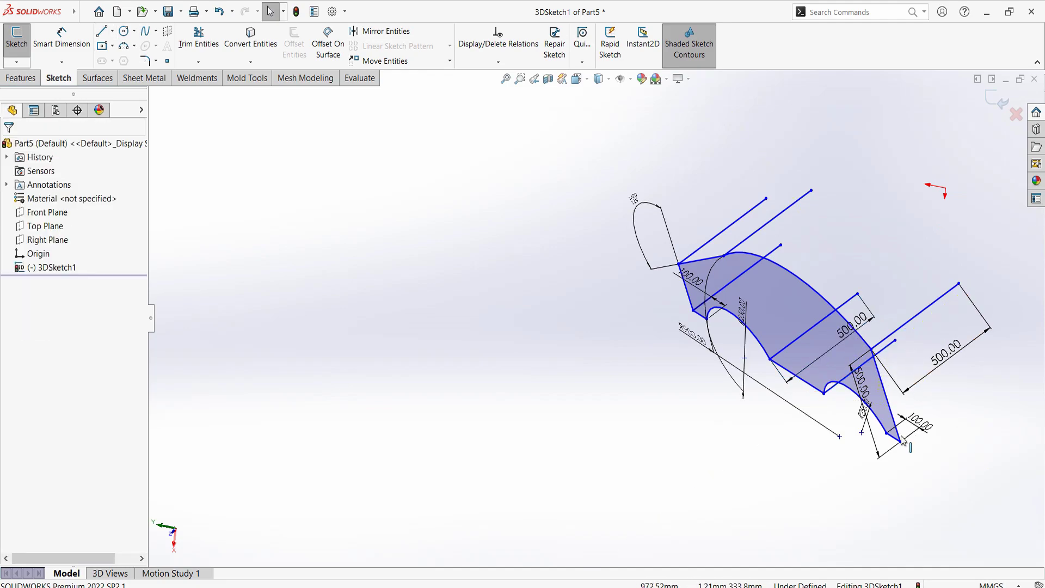
key("l")
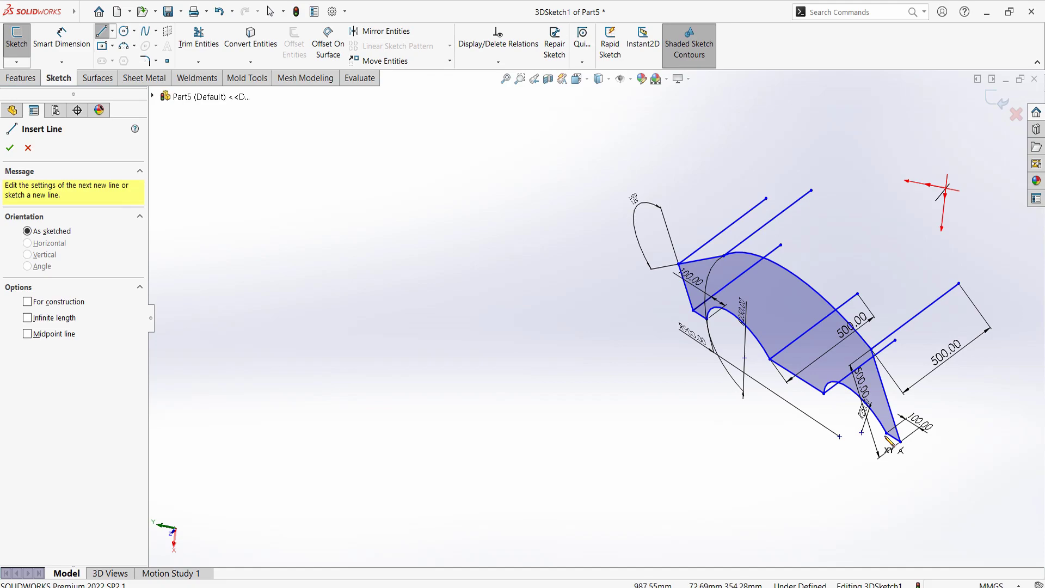
left_click(887, 433)
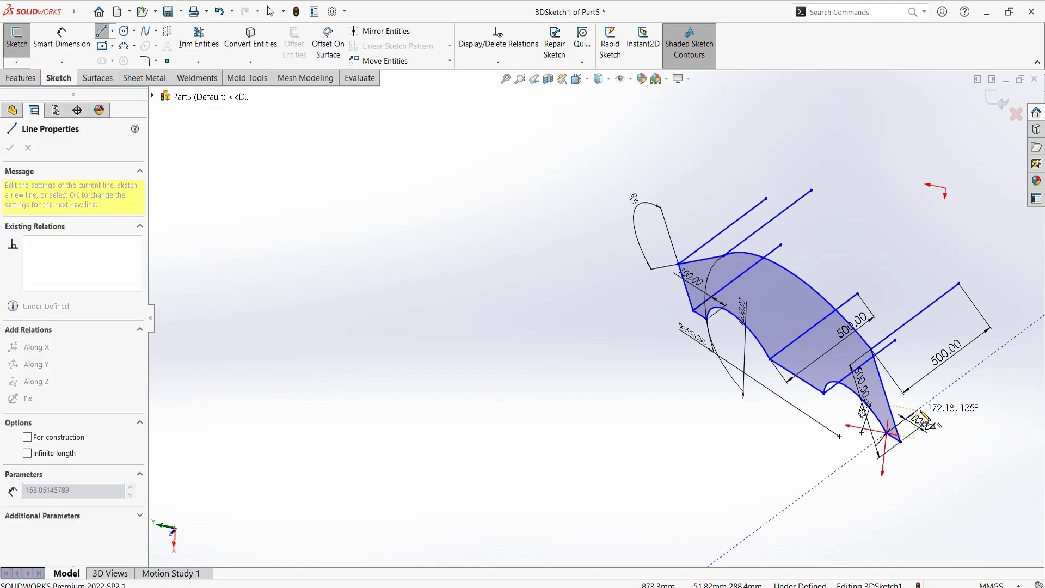
left_click(950, 393)
key("Escape")
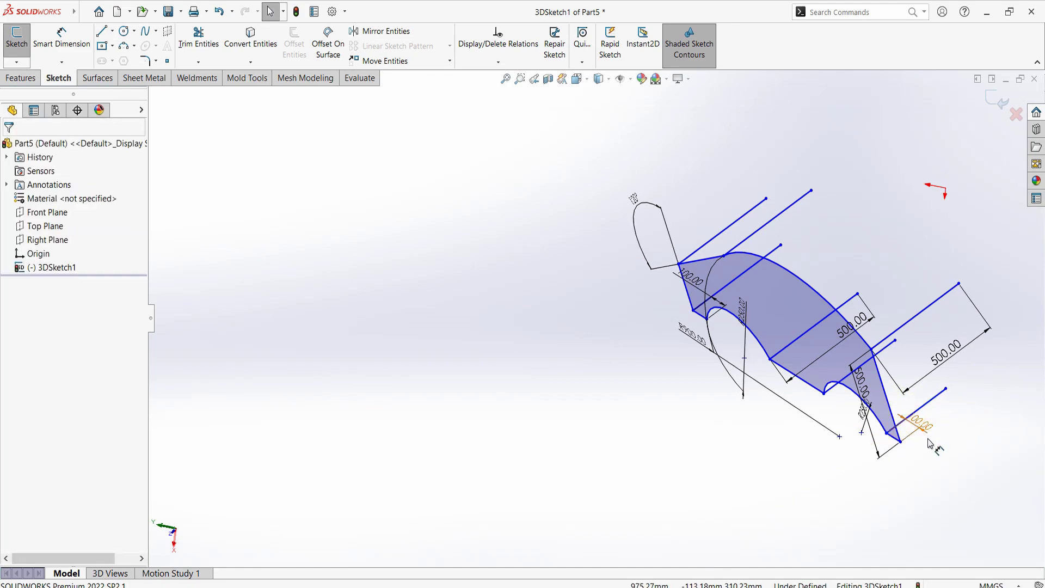
Draw two more perpendicular 3D lines from the profile's lower corner and front arc
key("l")
left_click(900, 441)
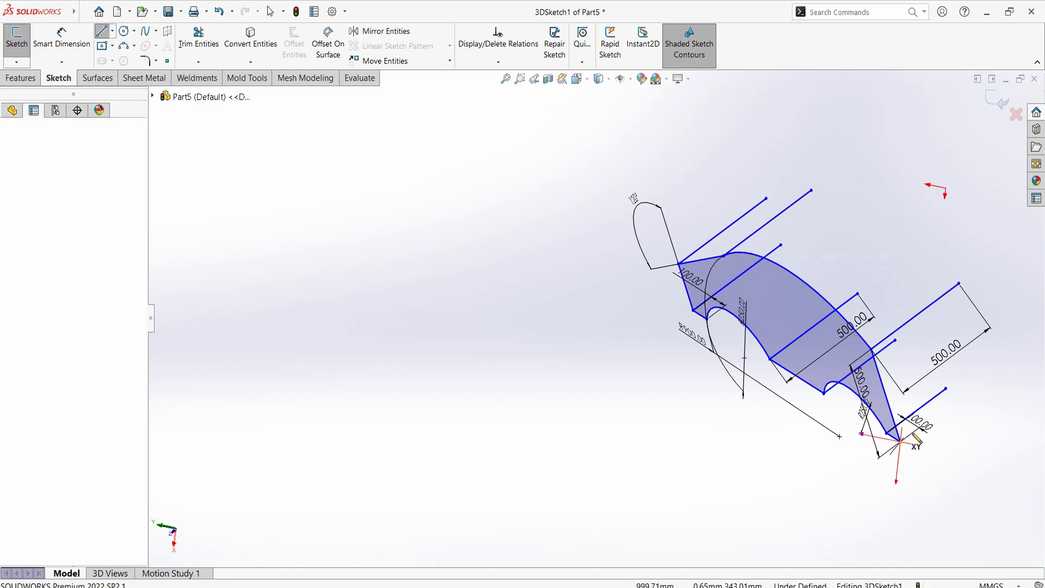
left_click(968, 391)
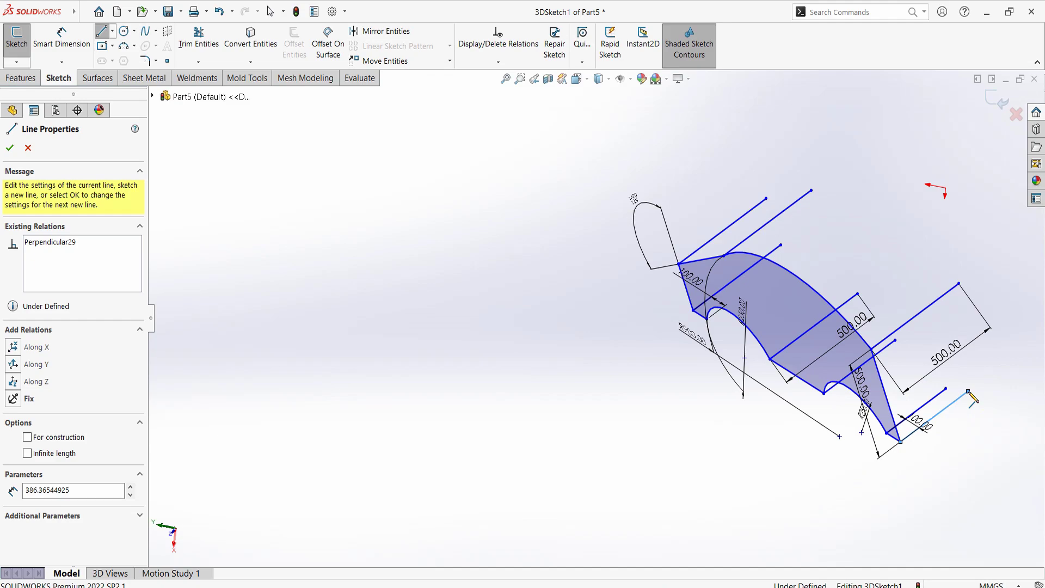
key("Escape")
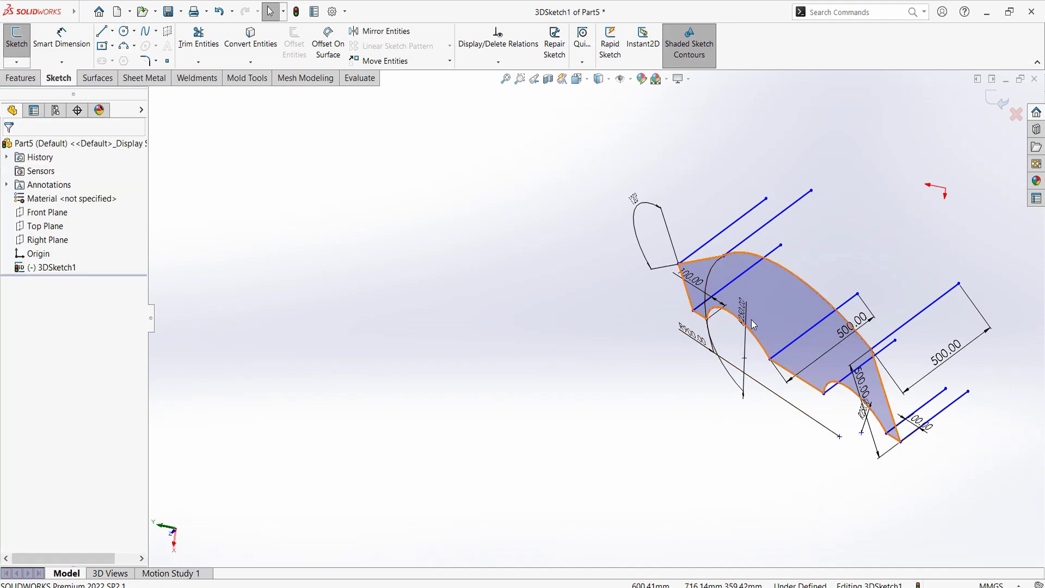
key("l")
left_click(707, 318)
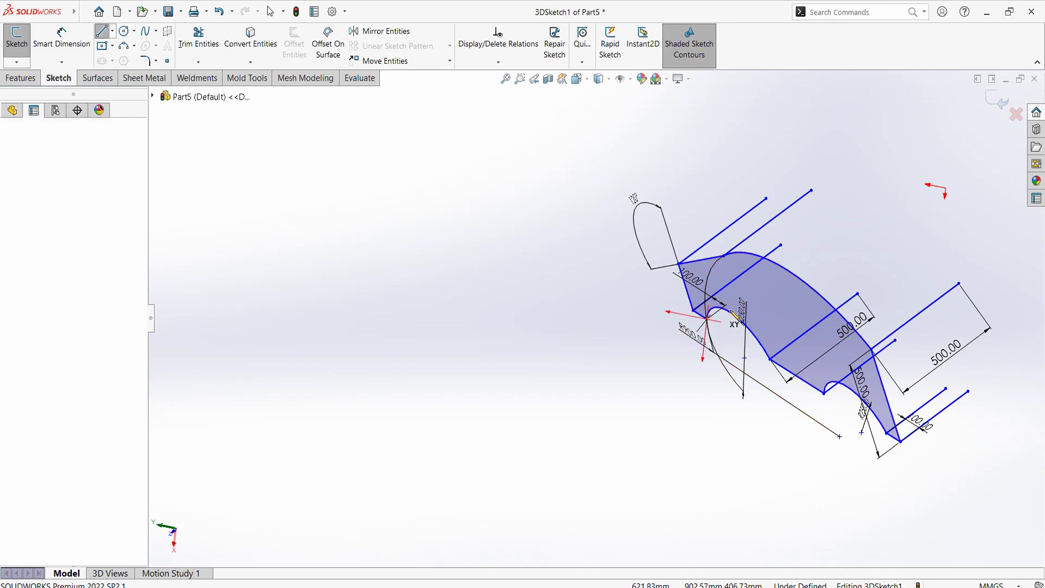
left_click(812, 244)
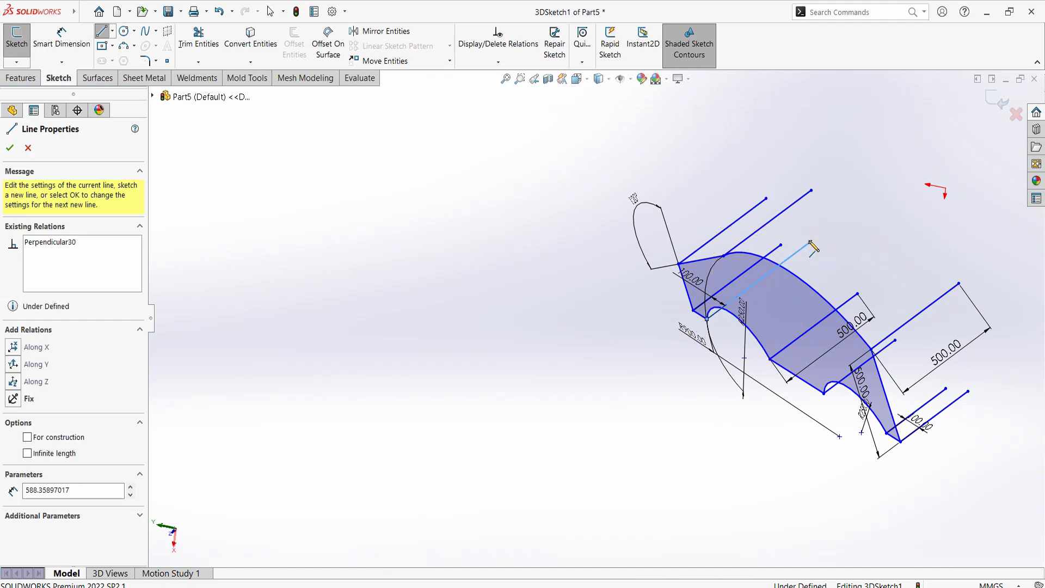
right_click(810, 244)
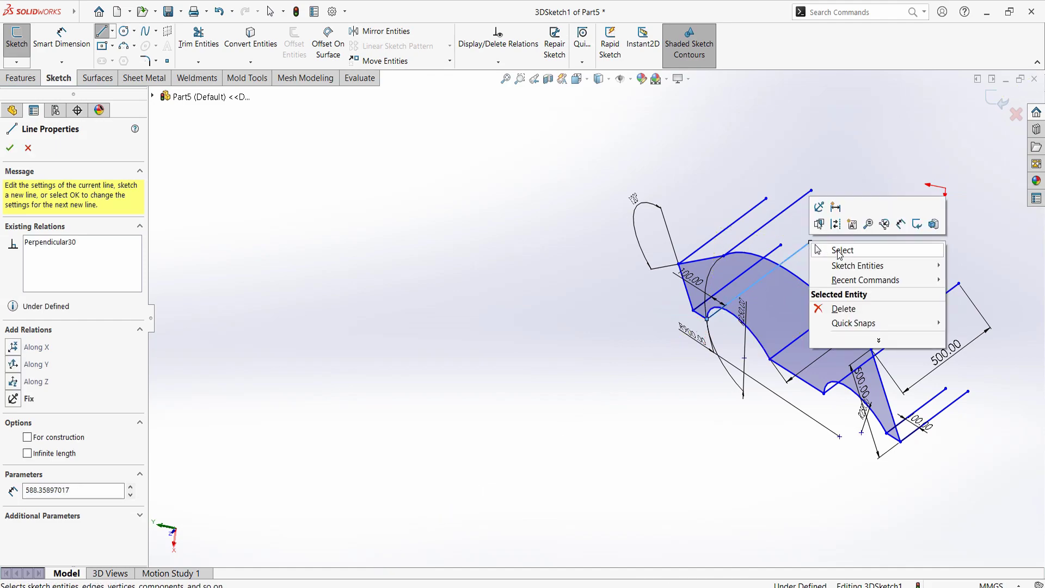
left_click(839, 251)
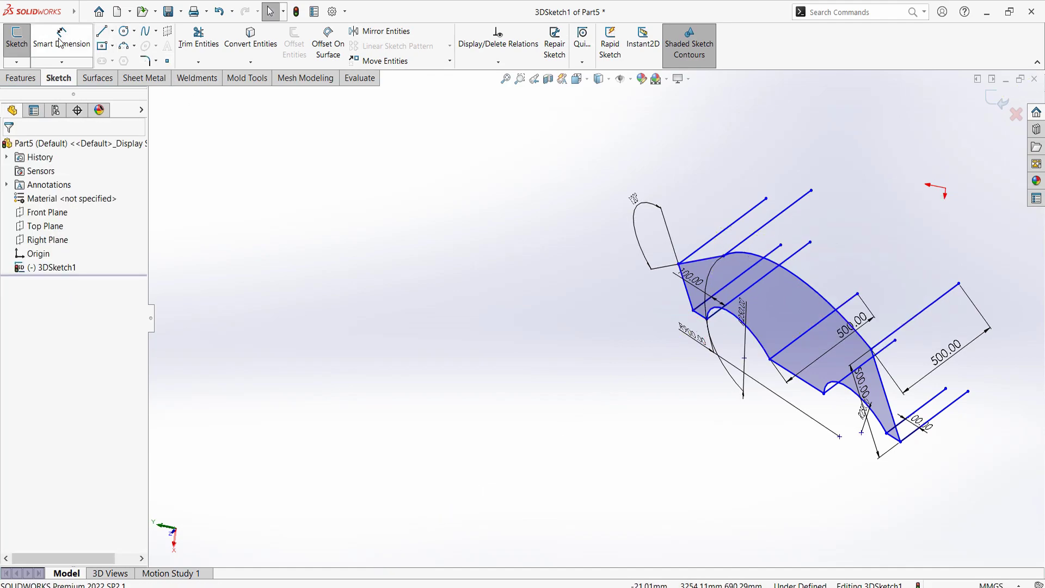
Dimension one new connecting line at 500 mm
mouse_move(833, 362)
middle_mouse_down()
mouse_move(820, 397)
mouse_move(793, 296)
mouse_move(815, 251)
mouse_move(814, 297)
middle_mouse_up()
scroll(701, 256, "down", 2)
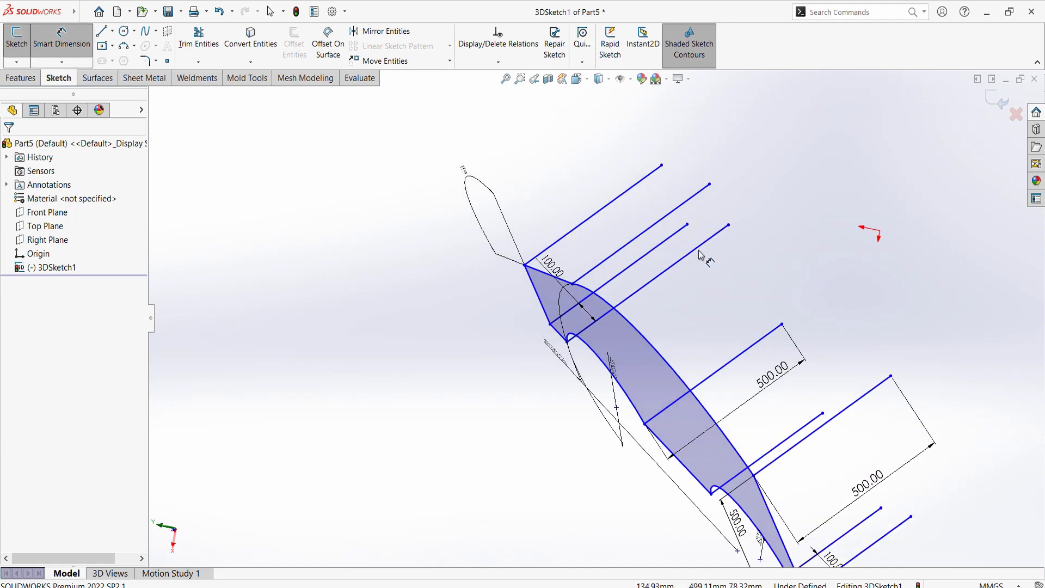
scroll(700, 256, "down", 1)
left_click(659, 246)
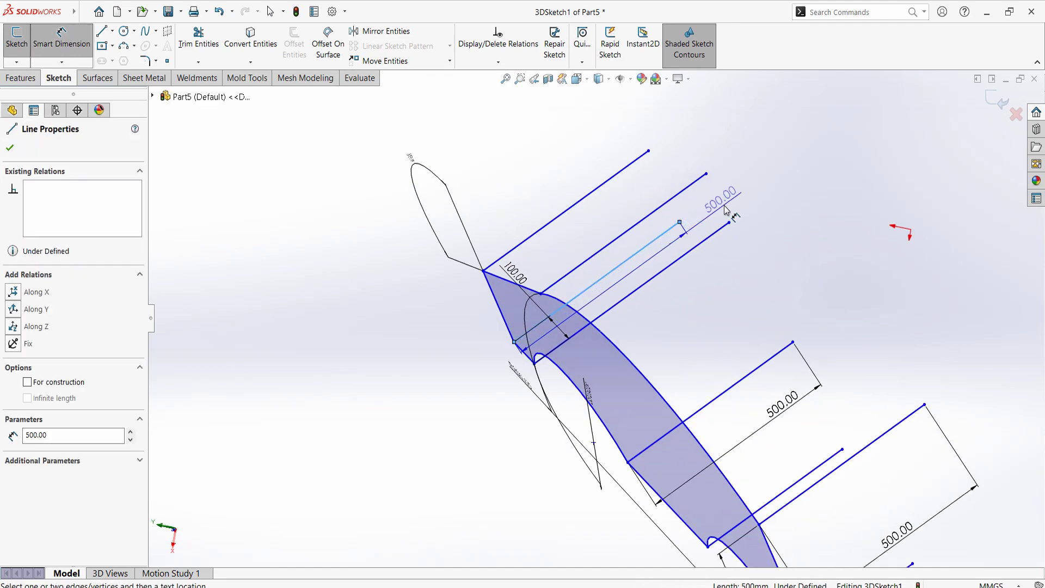
left_click(731, 204)
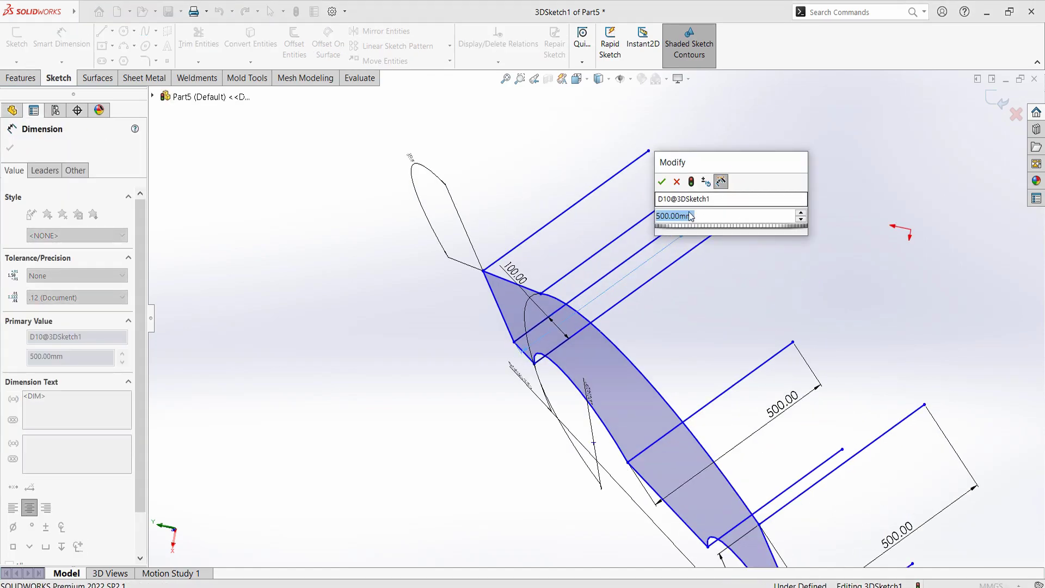
left_click(663, 185)
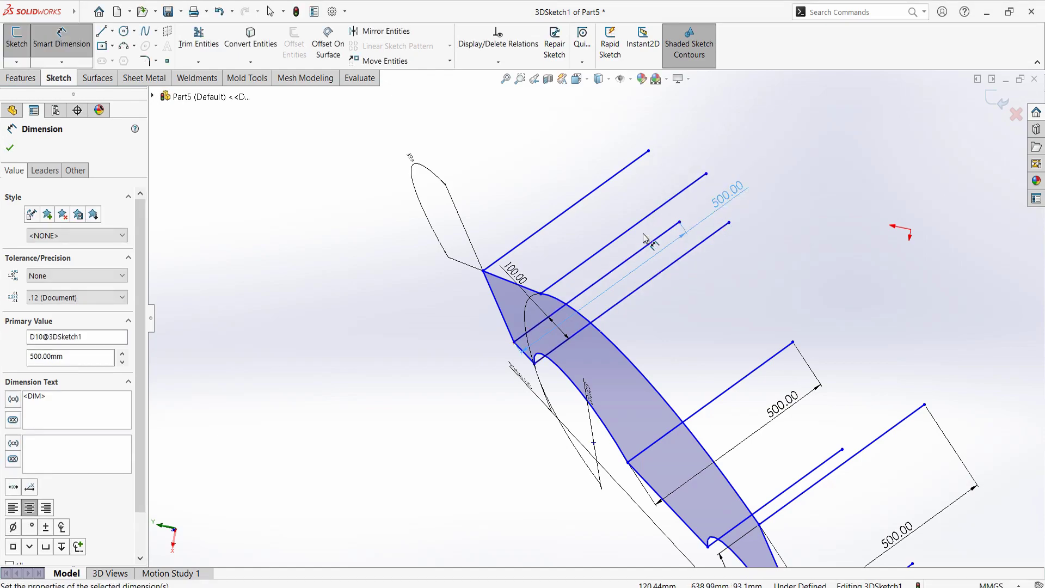
Set the 588.36 mm and 407.04 mm lines to 500 mm length
mouse_move(653, 228)
middle_mouse_down()
mouse_move(686, 226)
mouse_move(677, 262)
mouse_move(660, 244)
middle_mouse_up()
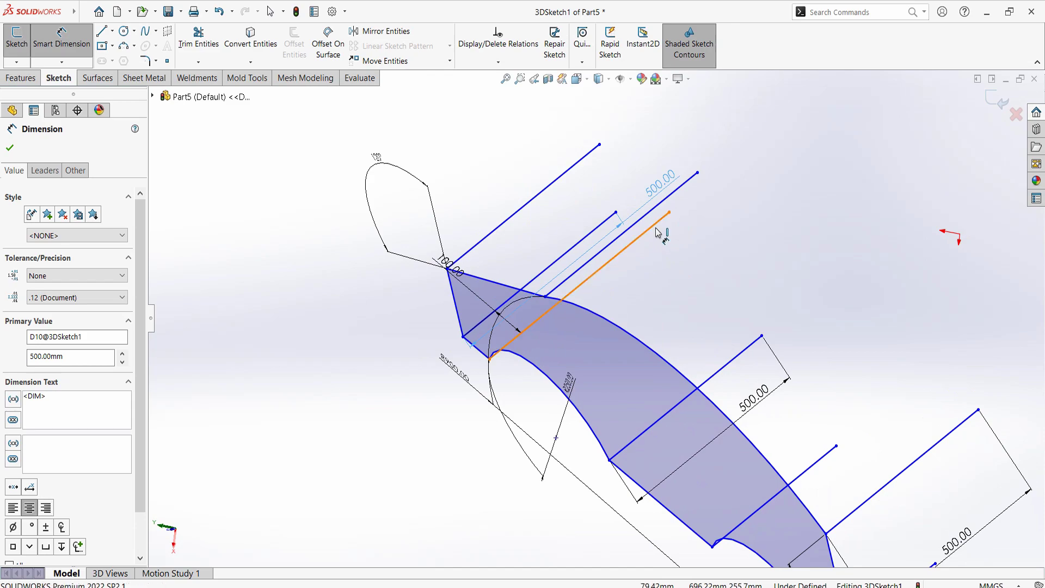
left_click(646, 231)
left_click(670, 262)
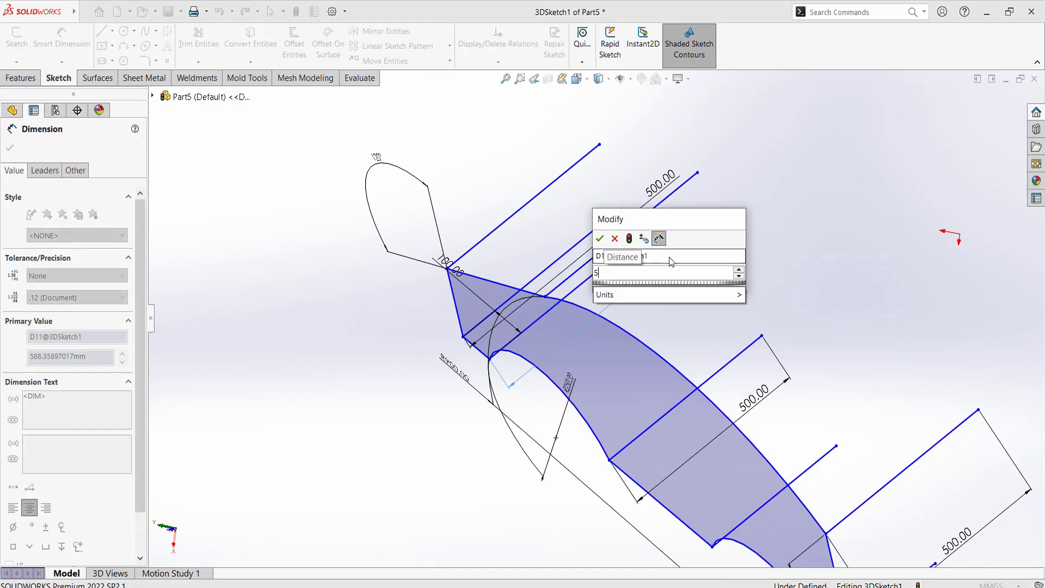
type("500")
key("Return")
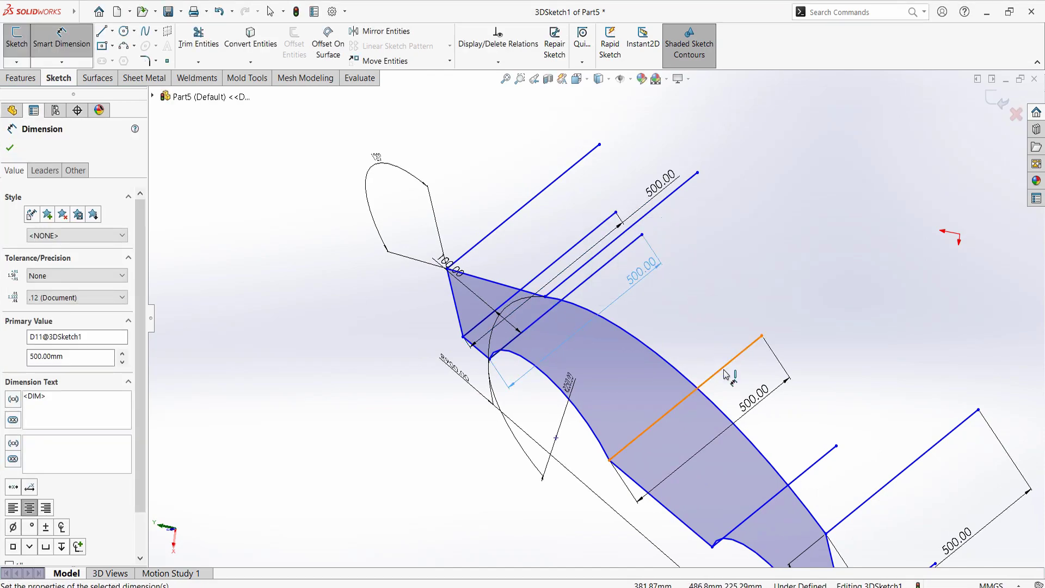
key("f")
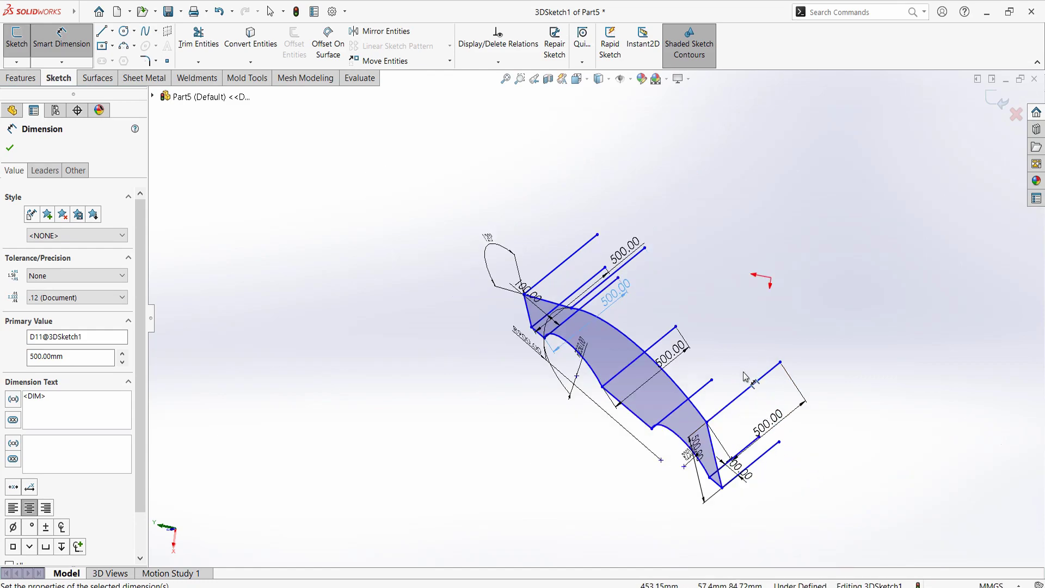
middle_click_drag(746, 376, 702, 389)
left_click(680, 396)
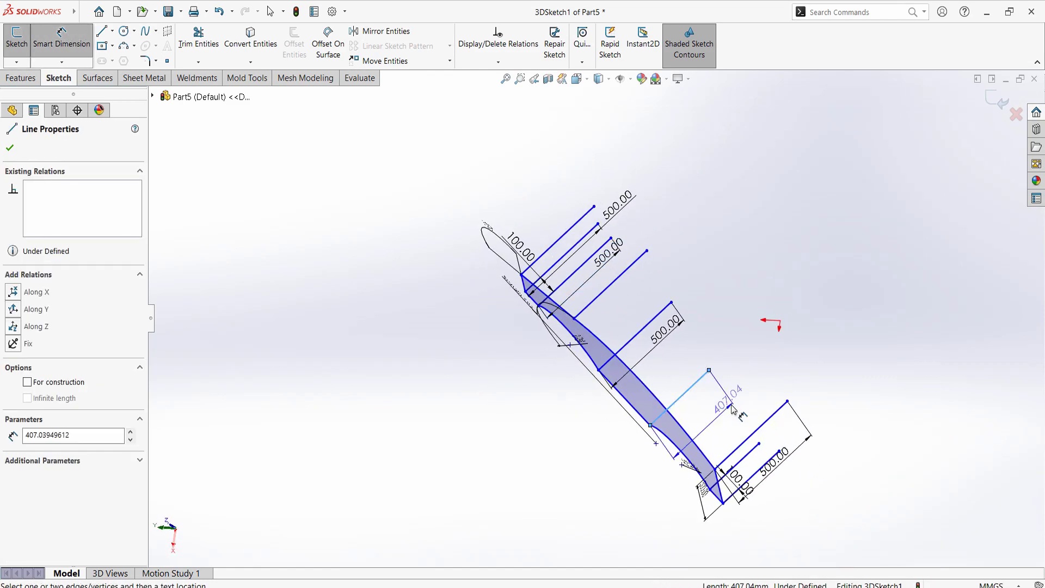
left_click(733, 409)
type("500")
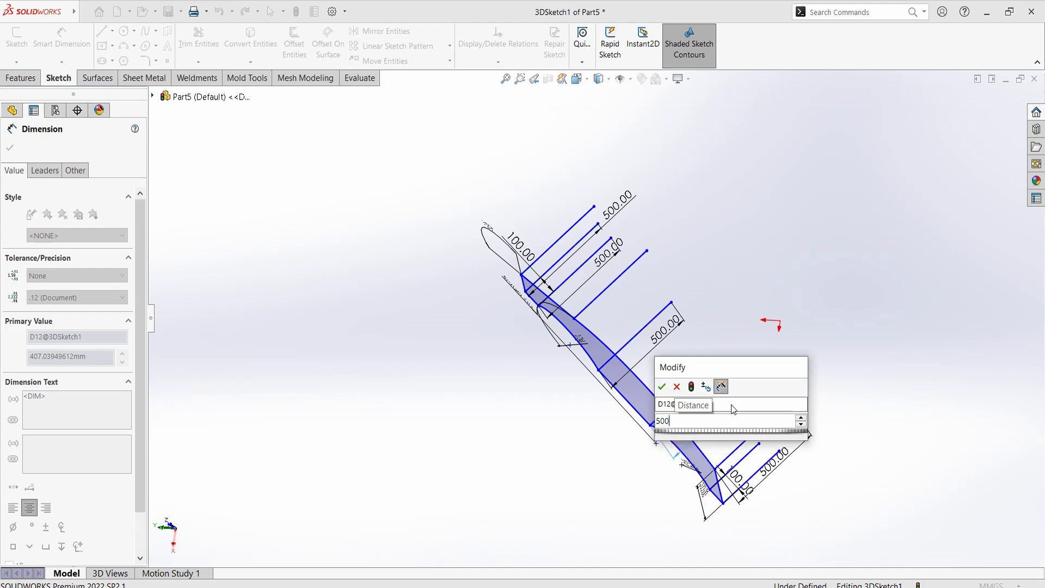
key("Return")
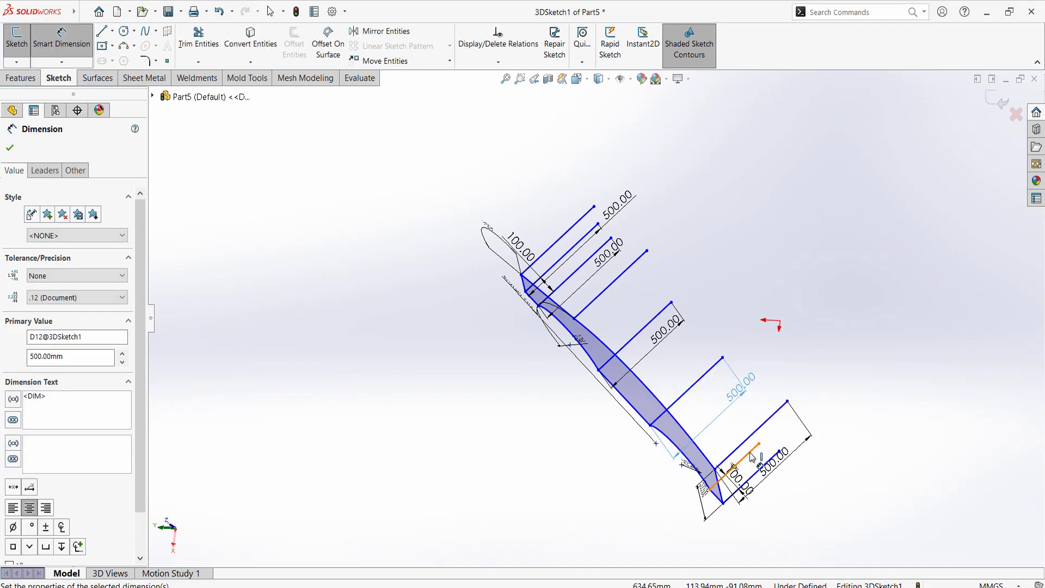
Undo the 500 mm dimensions on the 407.04 mm and 588.36 mm lines
scroll(752, 457, "up", 2)
scroll(753, 467, "down", 2)
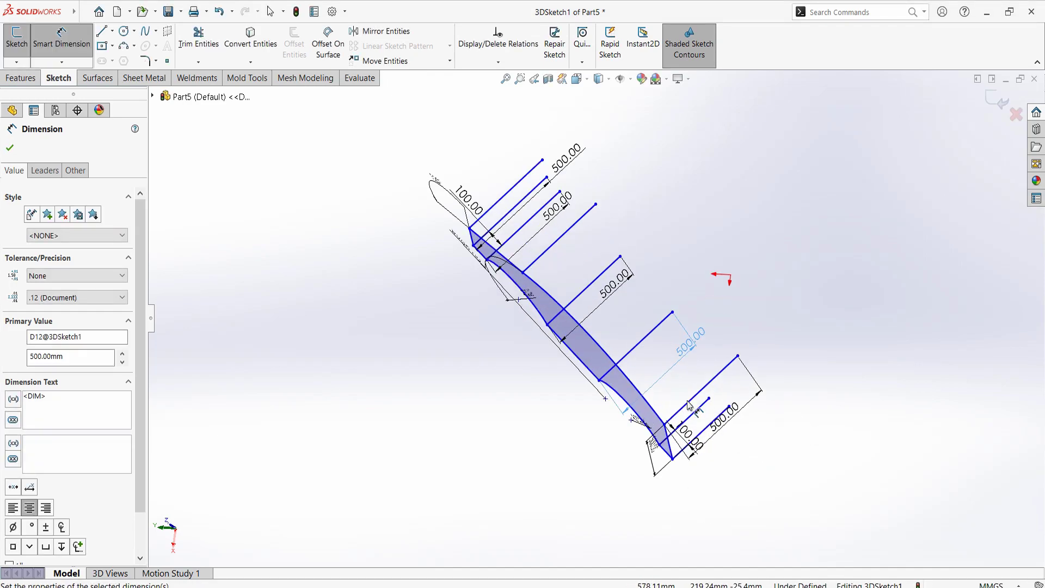
scroll(652, 374, "down", 3)
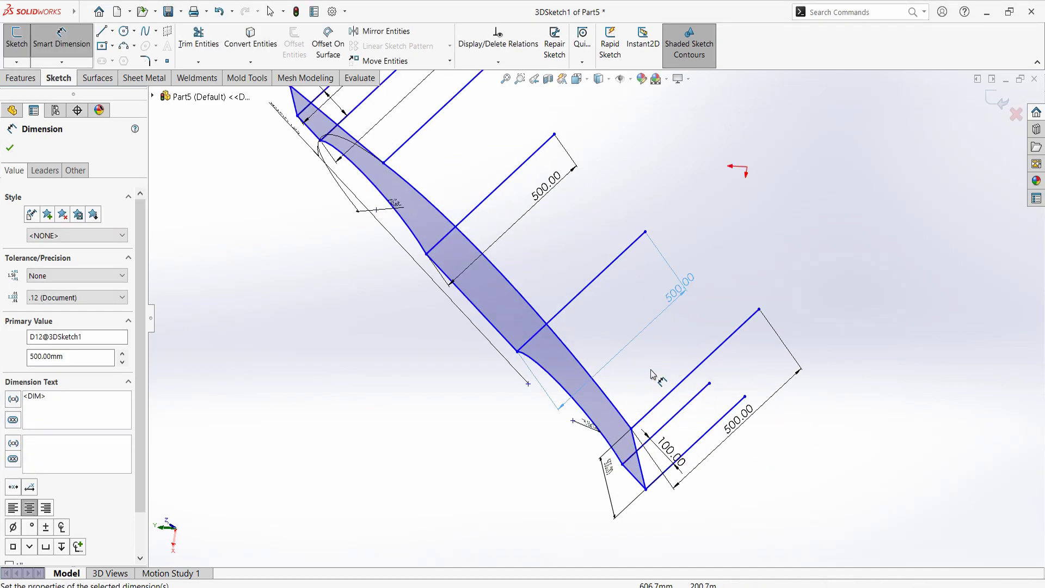
left_click(220, 14)
left_click(219, 14)
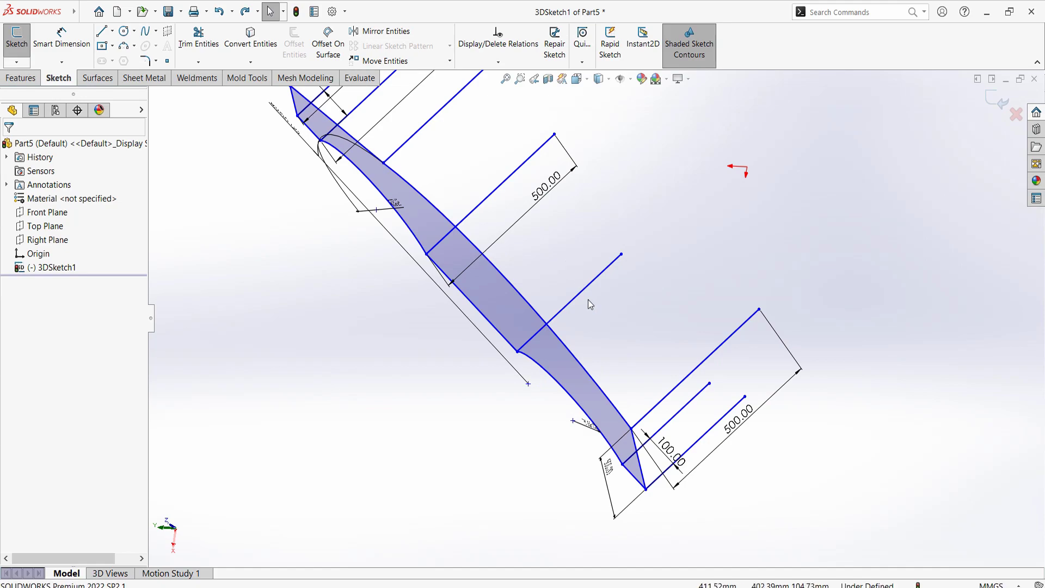
scroll(589, 302, "up", 3)
scroll(512, 189, "down", 1)
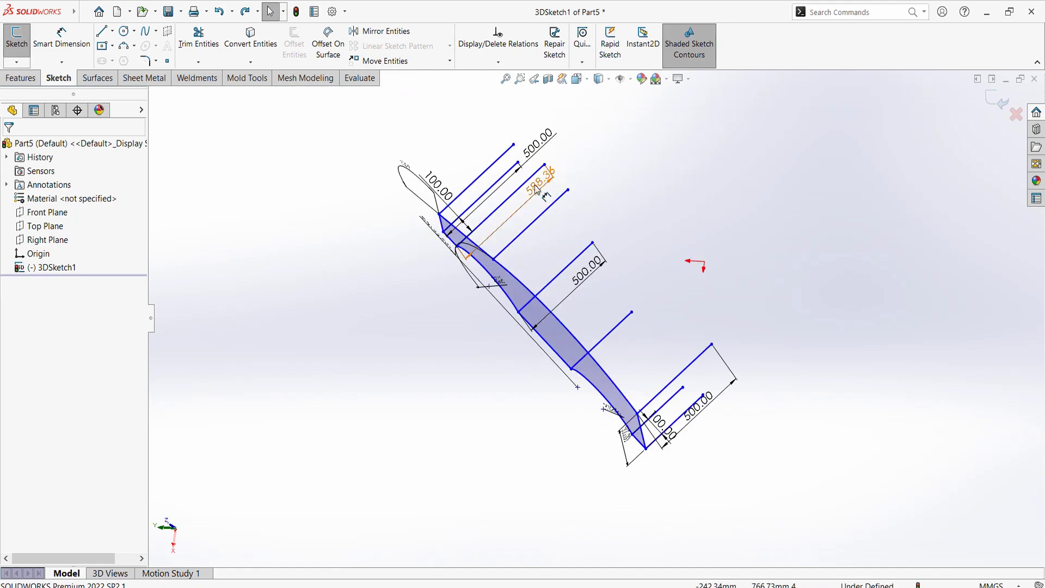
left_click(220, 15)
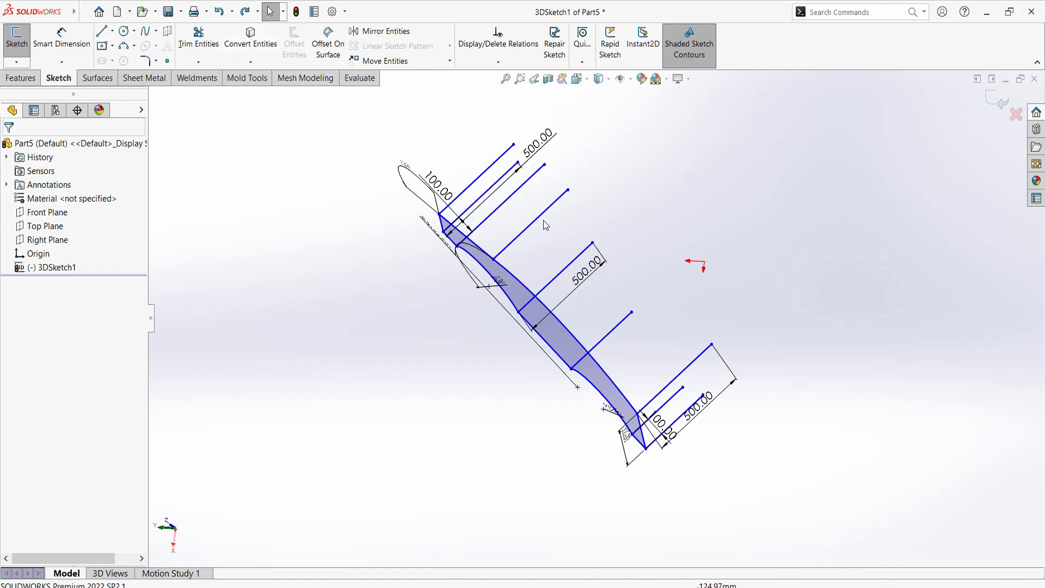
Apply an Equal relation to the five connecting lines Line14, 18, 19, 20 and 21
mouse_move(545, 225)
middle_mouse_down()
mouse_move(543, 111)
mouse_move(564, 130)
mouse_move(570, 170)
mouse_move(552, 200)
mouse_move(630, 244)
middle_mouse_up()
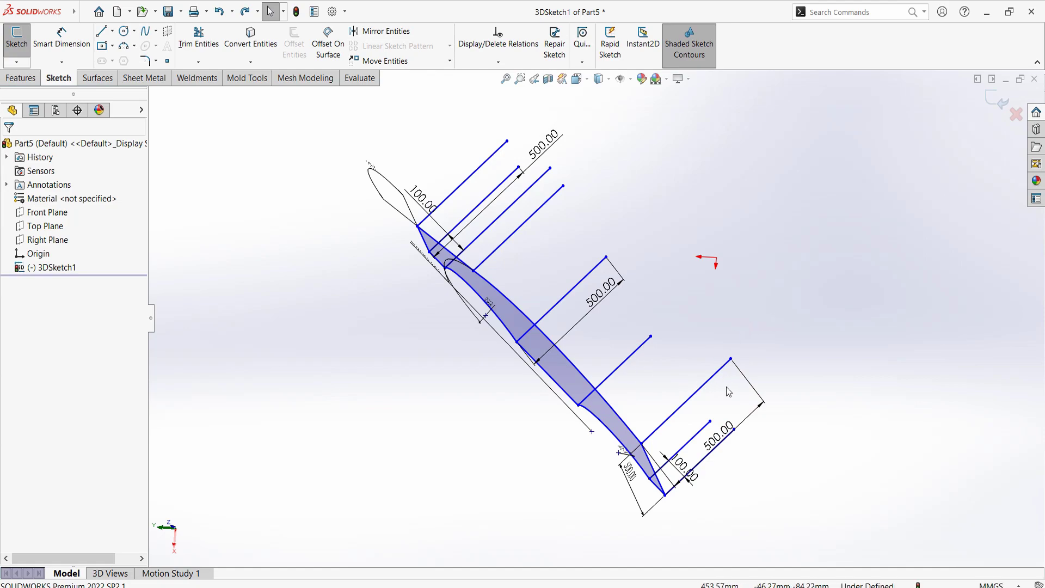
left_click(701, 439)
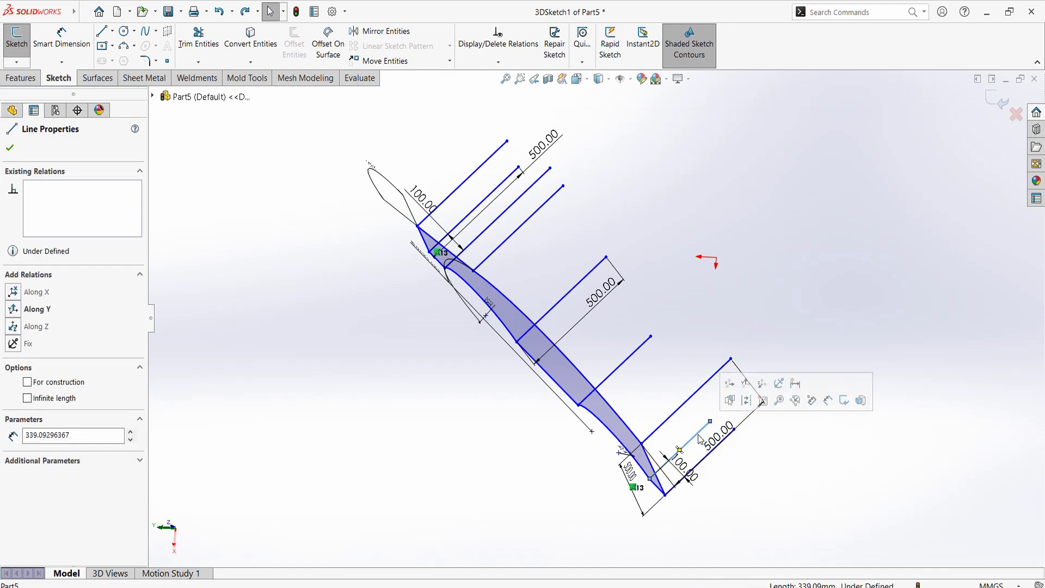
left_click(625, 359, "ctrl")
left_click(543, 211, "ctrl")
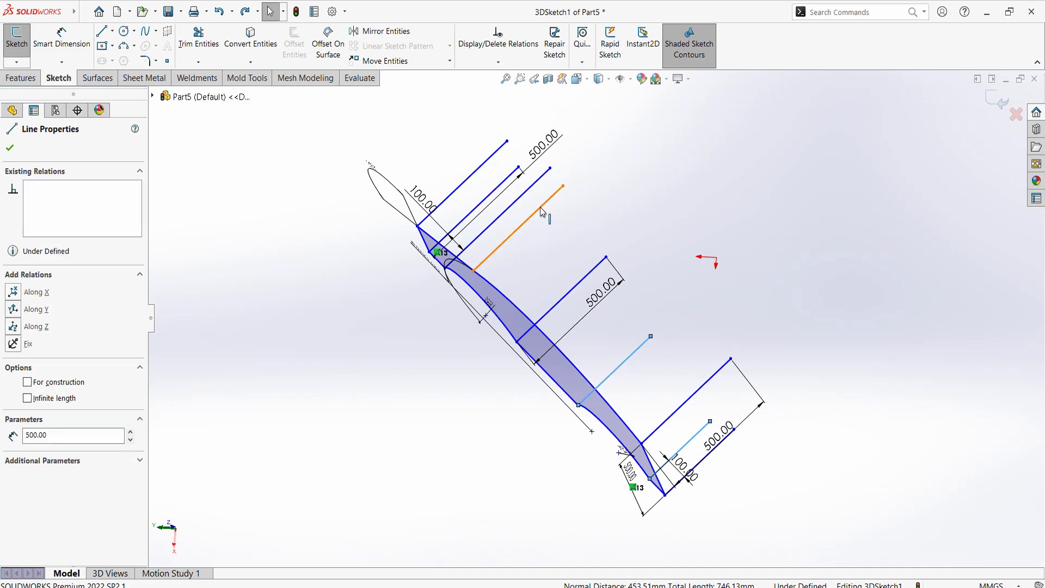
mouse_move(617, 253)
middle_mouse_down("ctrl")
mouse_move(647, 226)
mouse_move(536, 216)
middle_mouse_up("ctrl")
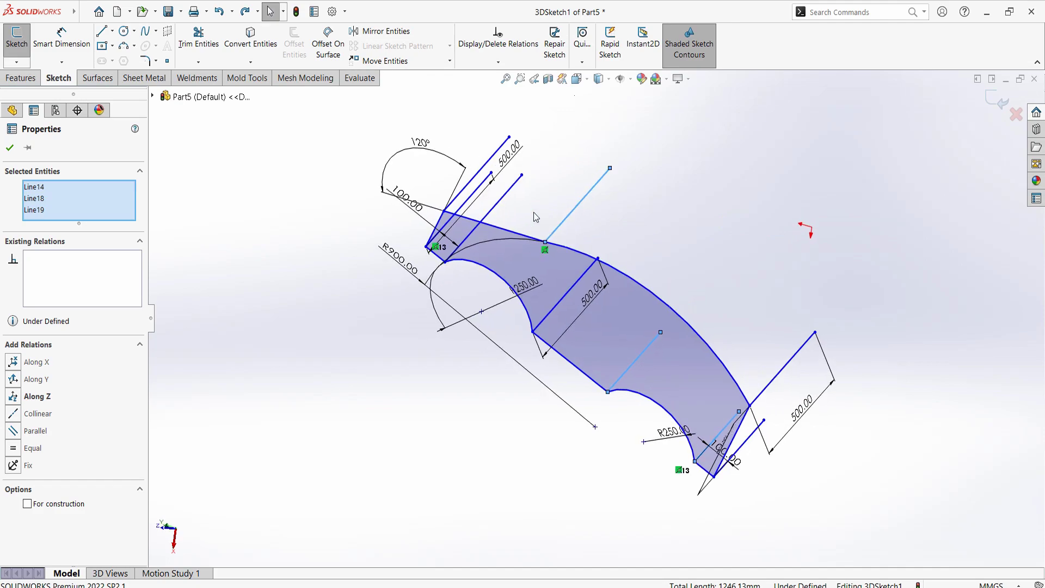
left_click(514, 192, "ctrl")
mouse_move(698, 272)
middle_mouse_down()
mouse_move(674, 279)
mouse_move(702, 375)
mouse_move(691, 431)
mouse_move(718, 432)
middle_mouse_up()
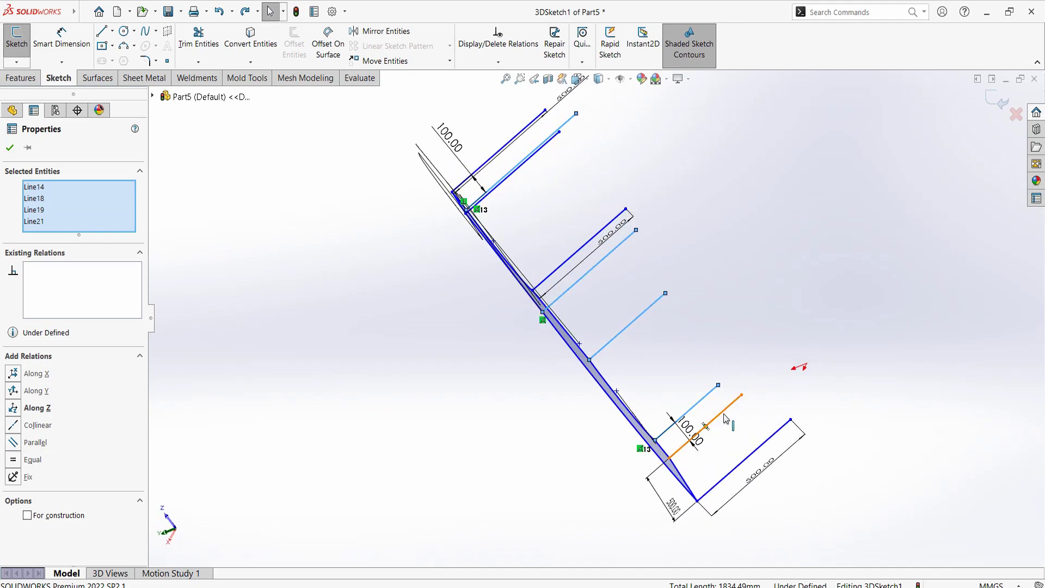
left_click(724, 418, "ctrl")
middle_click_drag(725, 418, 707, 402)
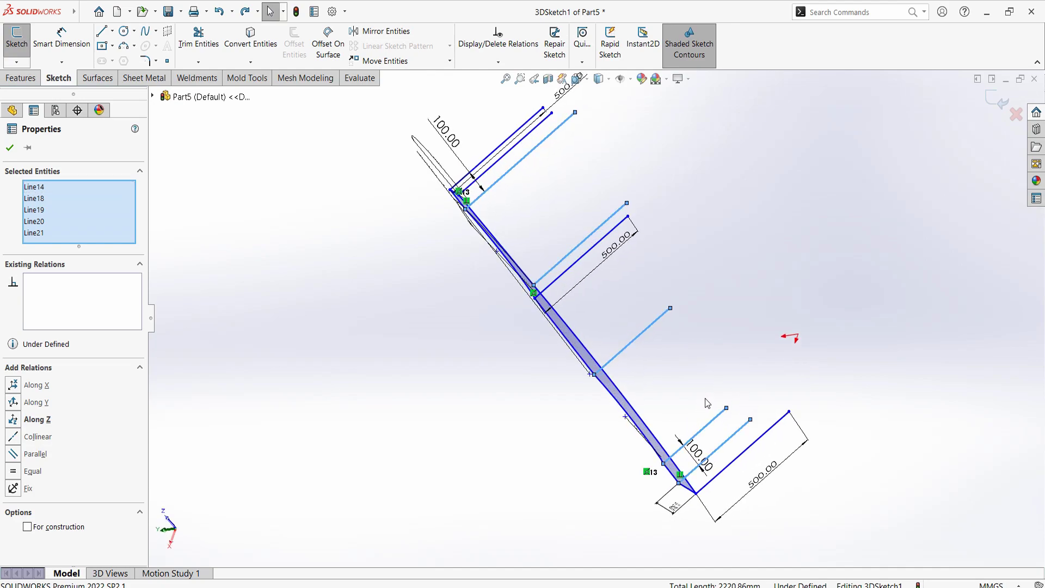
left_click(14, 474)
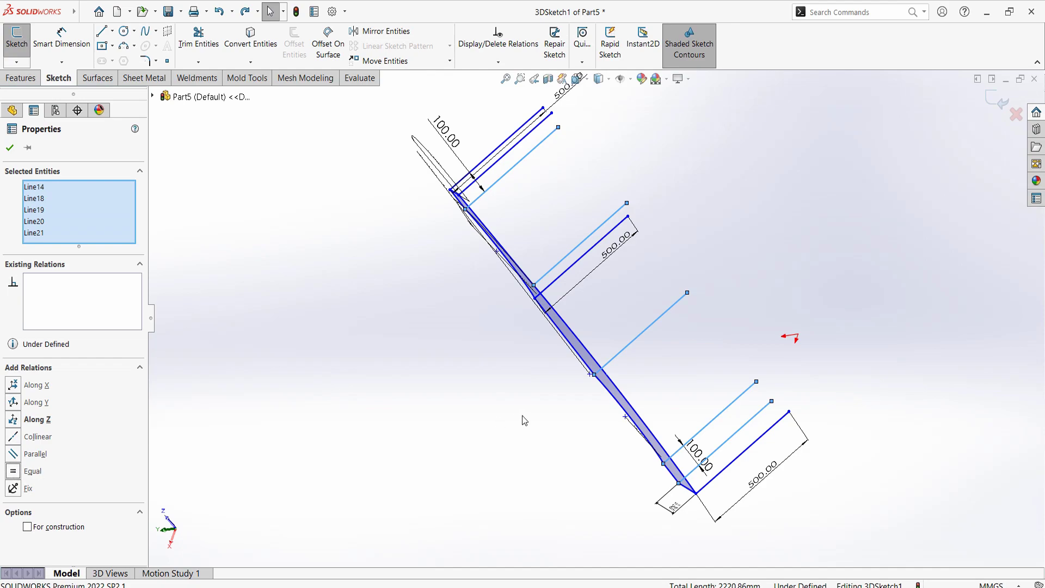
mouse_move(708, 349)
middle_mouse_down()
mouse_move(674, 328)
mouse_move(653, 247)
mouse_move(767, 455)
middle_mouse_up()
right_click_drag(768, 455, 804, 321)
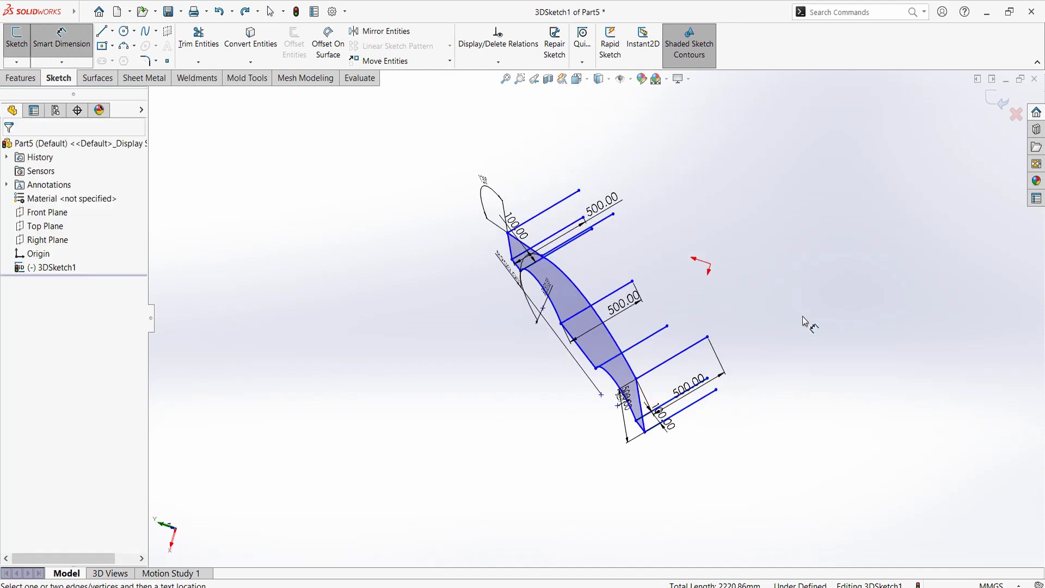
Dimension the rear connecting line at 500 mm and keep another as a driven reference dimension
left_click(697, 408)
left_click(777, 402)
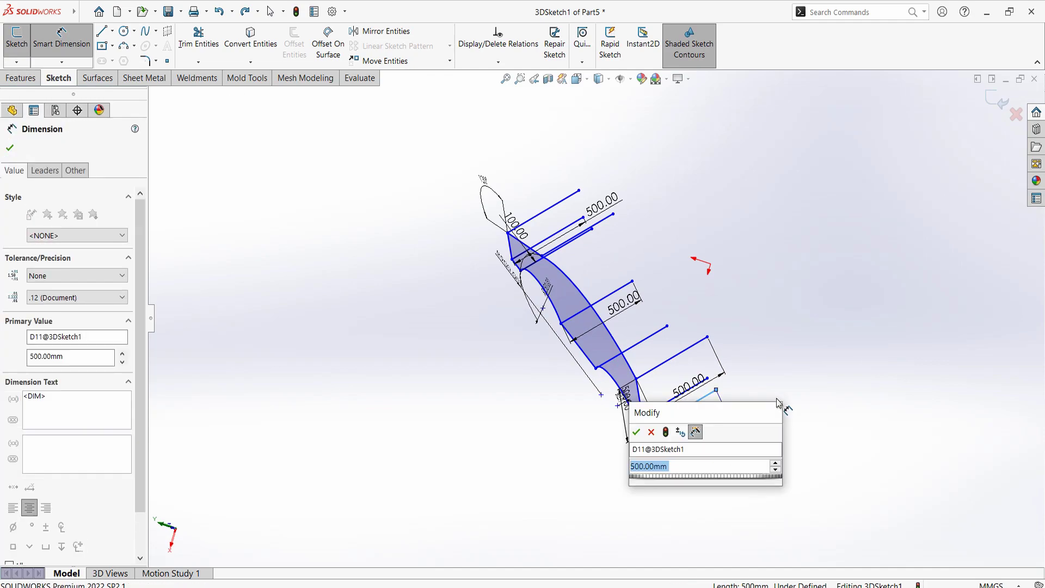
left_click(636, 431)
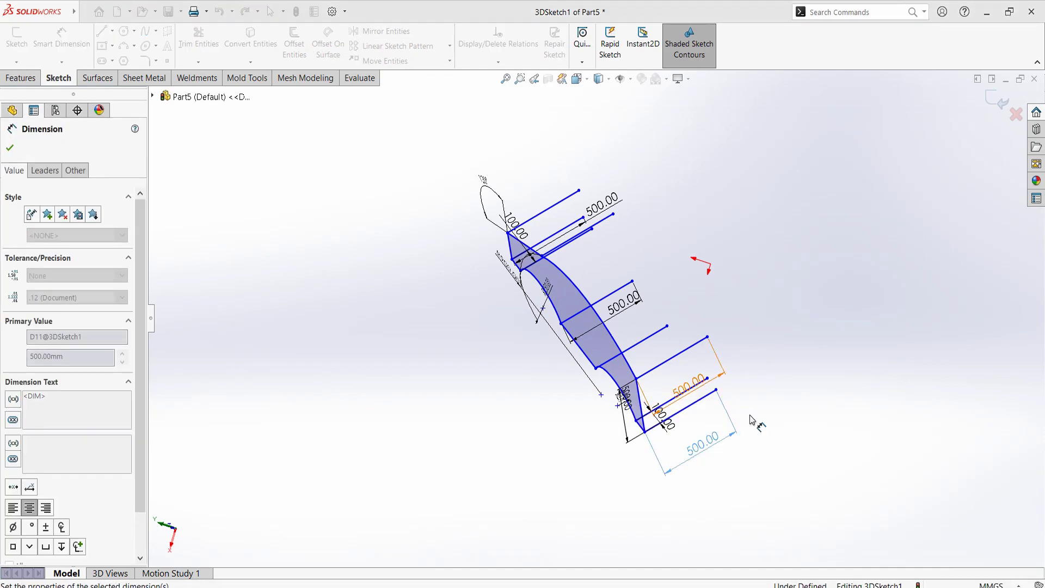
middle_click_drag(759, 425, 644, 350)
left_click(638, 340)
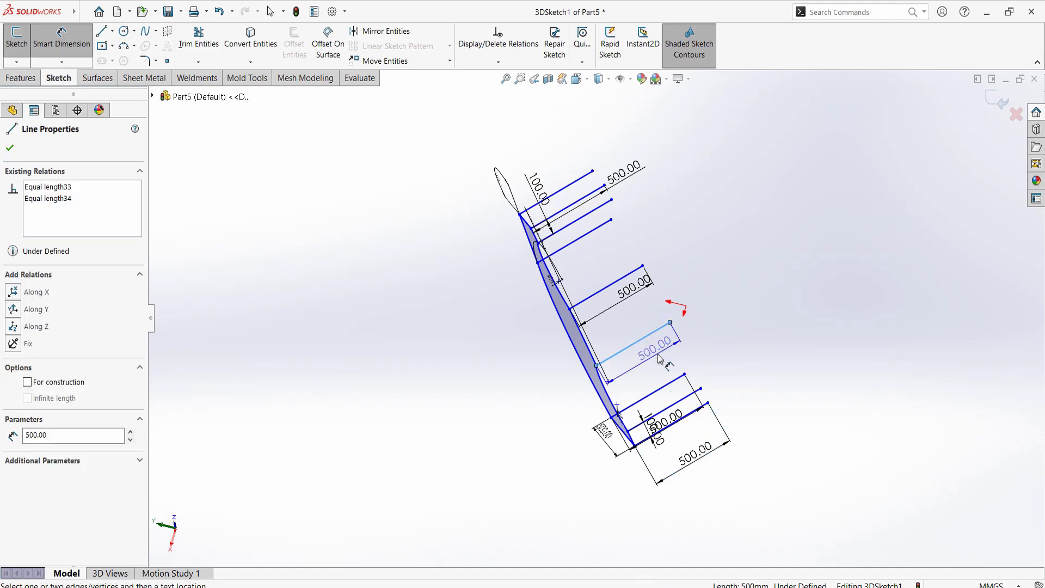
left_click(597, 297)
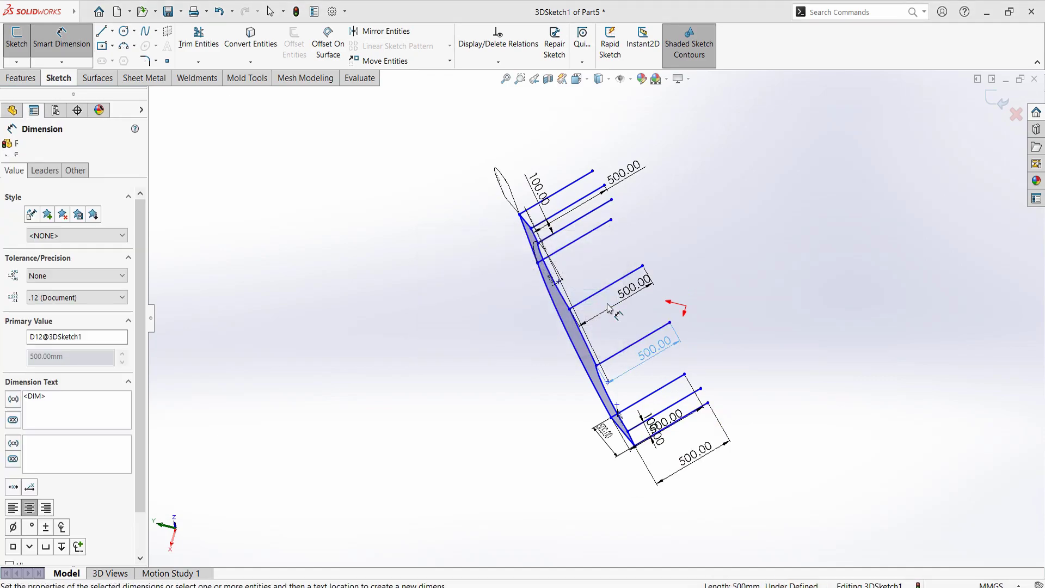
mouse_move(631, 284)
middle_mouse_down()
mouse_move(650, 191)
mouse_move(645, 254)
middle_mouse_up()
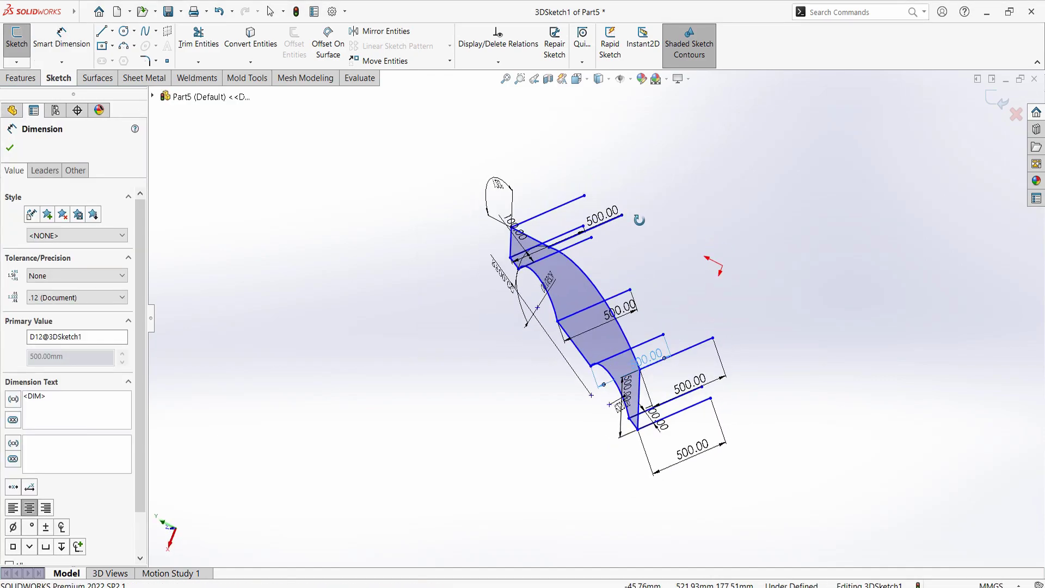
middle_click_drag(712, 155, 689, 201)
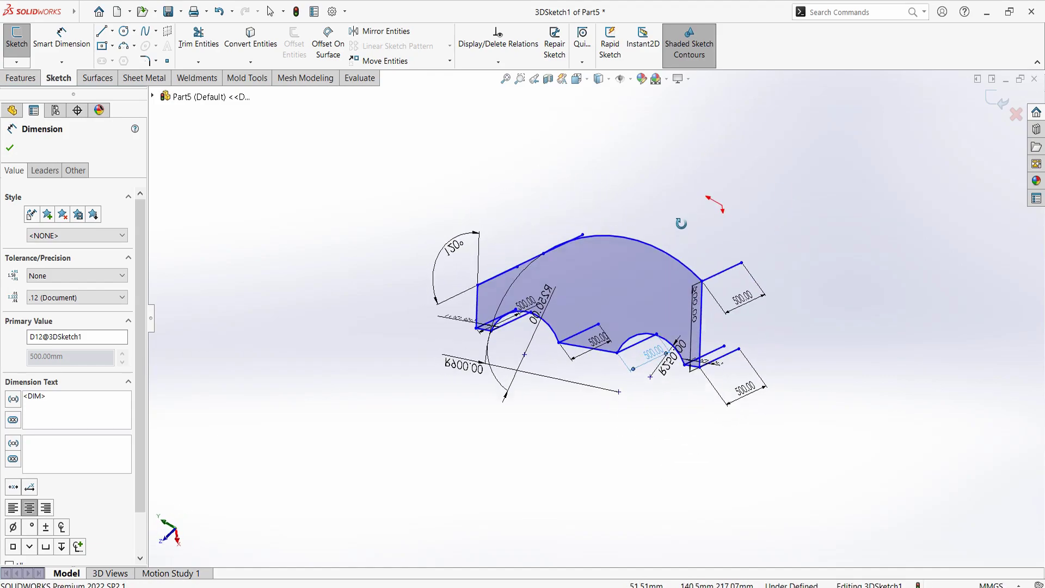
middle_click_drag(688, 201, 686, 265)
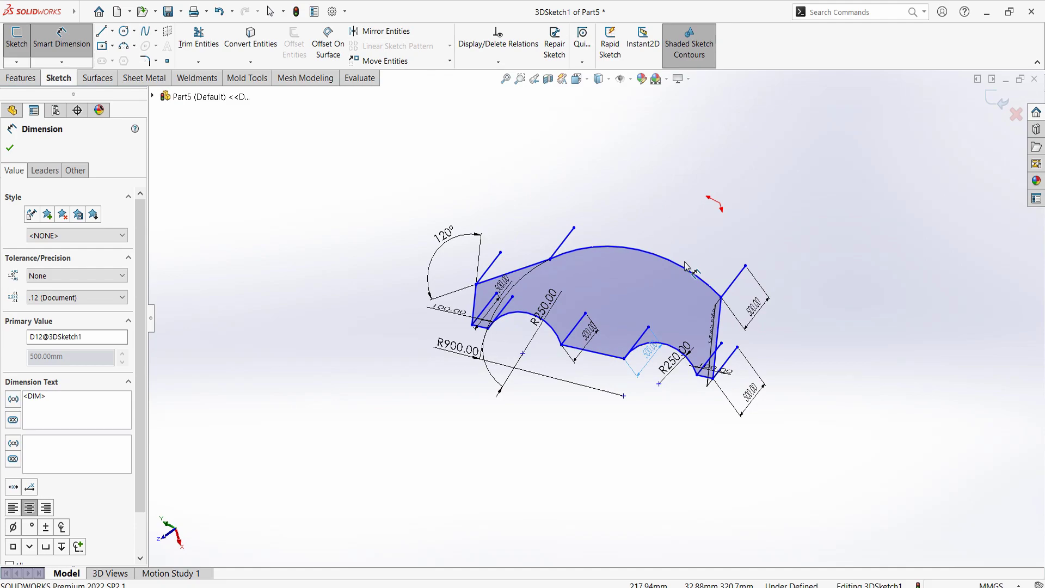
mouse_move(155, 12)
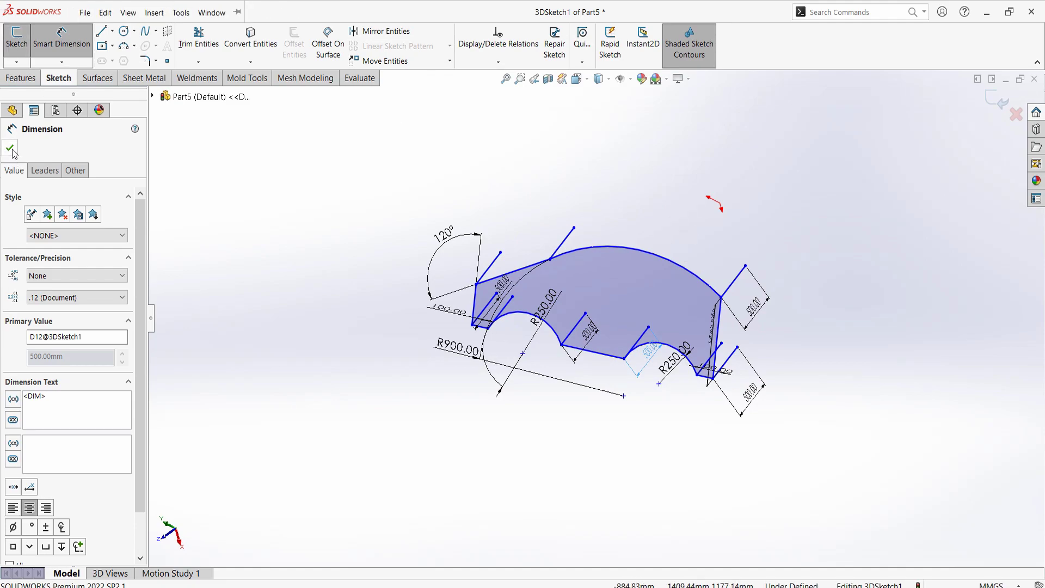
left_click(10, 148)
Copy the car-body side profile contour up and to the right
middle_click_drag(599, 305, 617, 321)
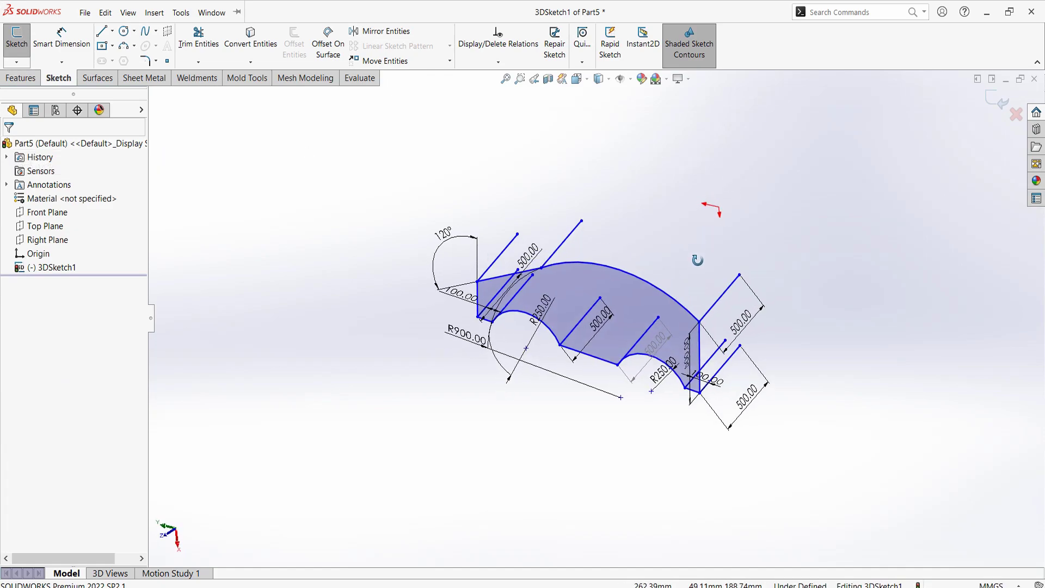
left_click(629, 306)
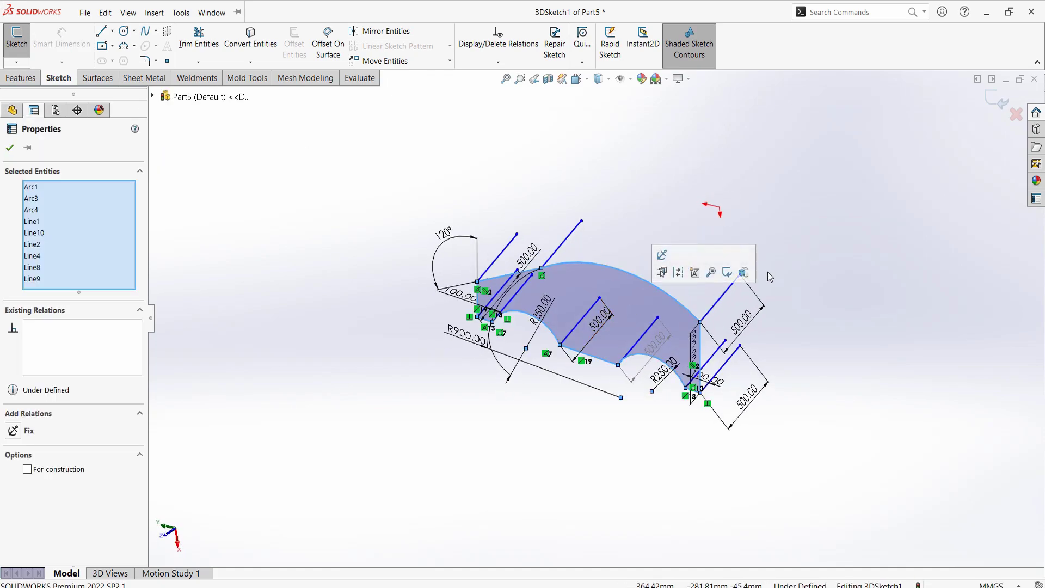
left_click(702, 323)
left_click_drag(709, 309, 753, 250)
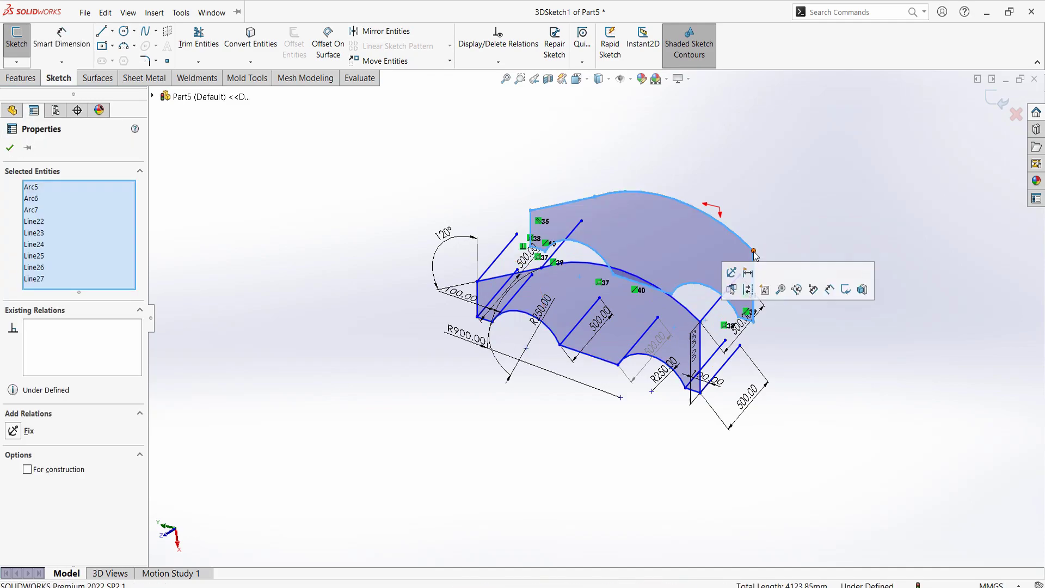
left_click(896, 194)
Make the copied profile's corner coincident with a 500 mm line end and review the joined body
scroll(759, 259, "down", 2)
scroll(708, 261, "down", 2)
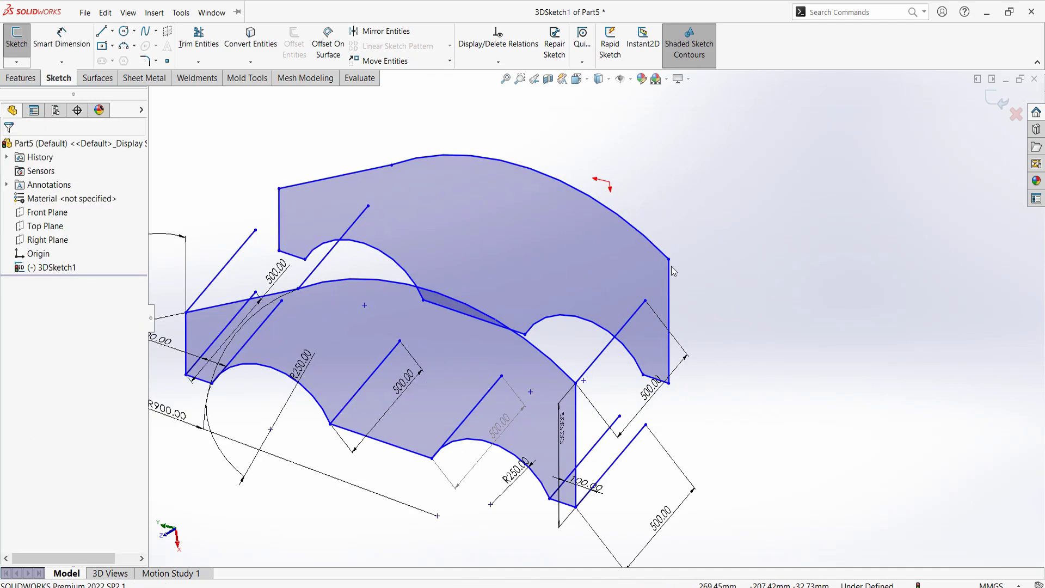
left_click(670, 261)
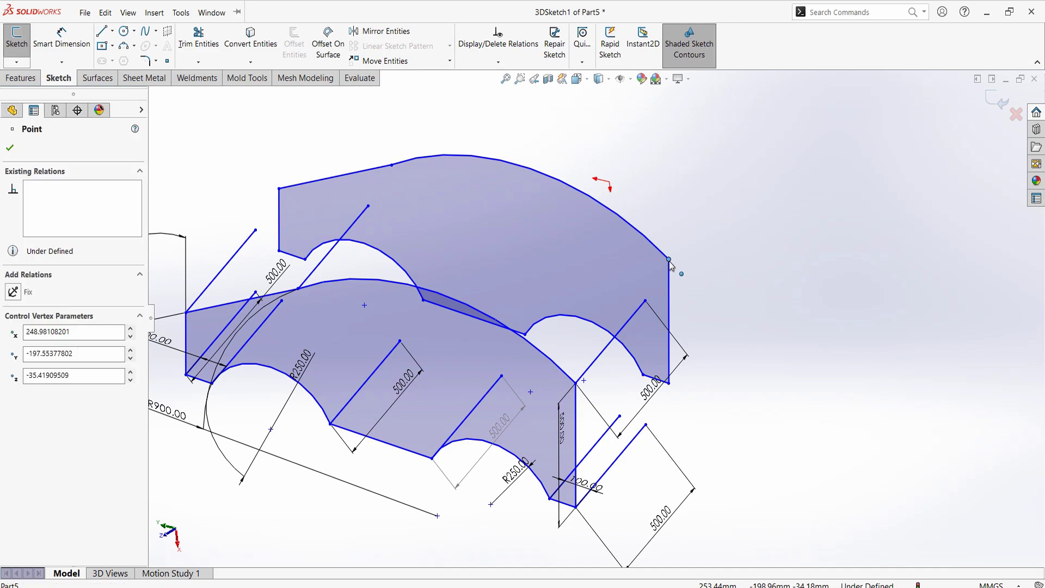
left_click(645, 301, "ctrl")
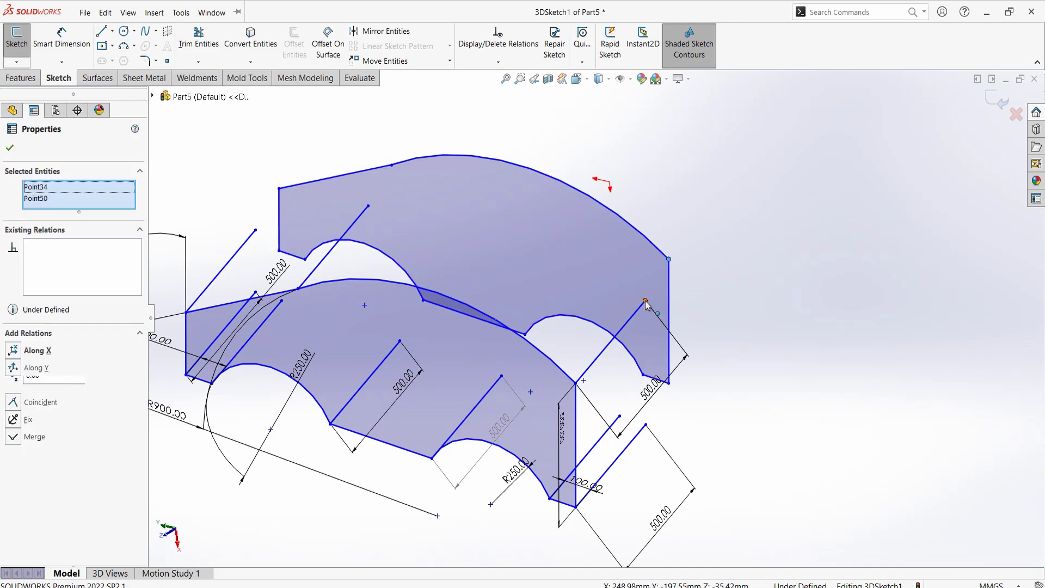
left_click(14, 403)
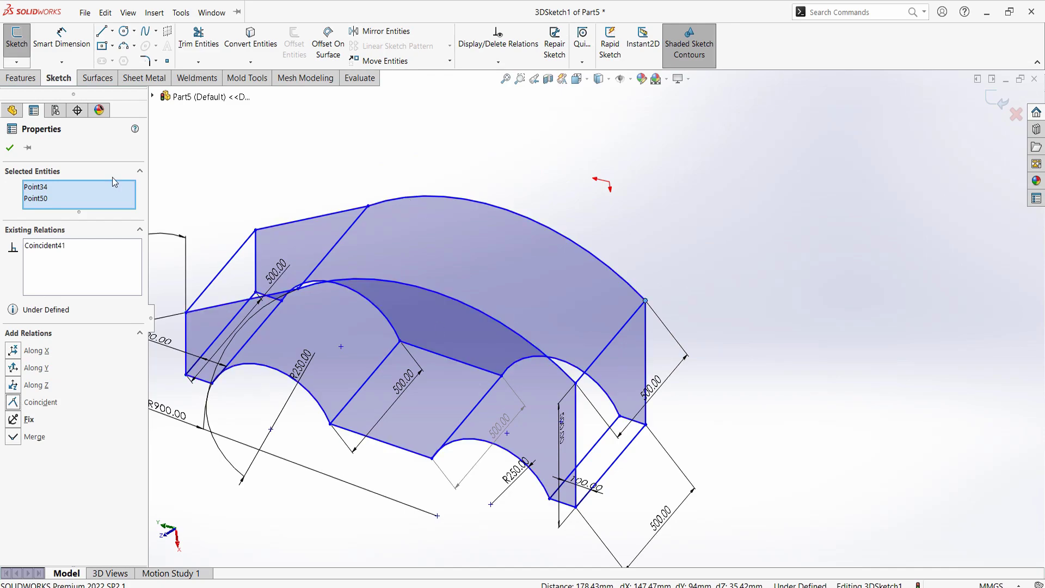
left_click(10, 147)
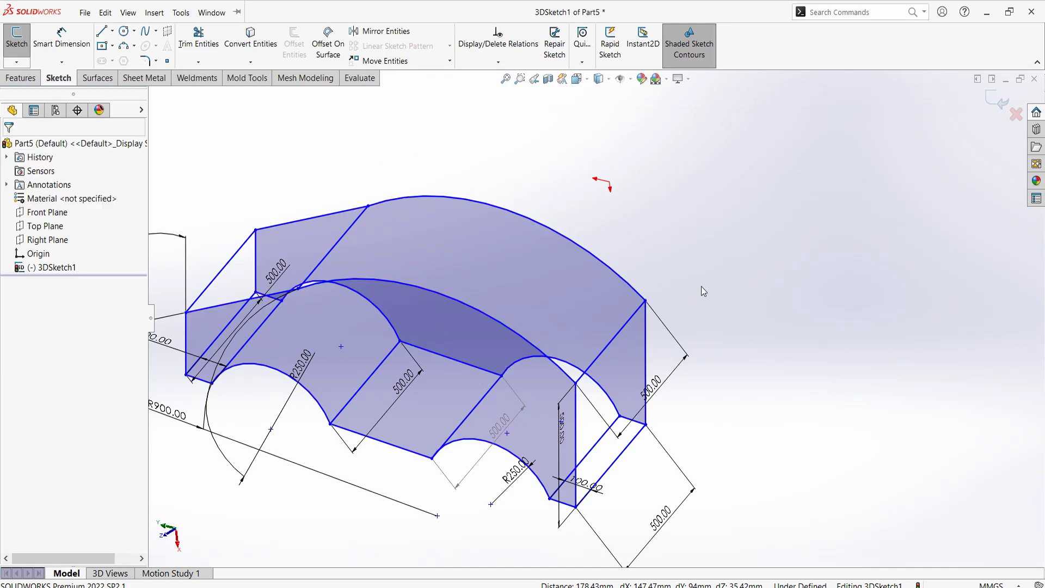
key("z")
mouse_move(739, 294)
middle_mouse_down()
mouse_move(710, 277)
mouse_move(653, 285)
middle_mouse_up()
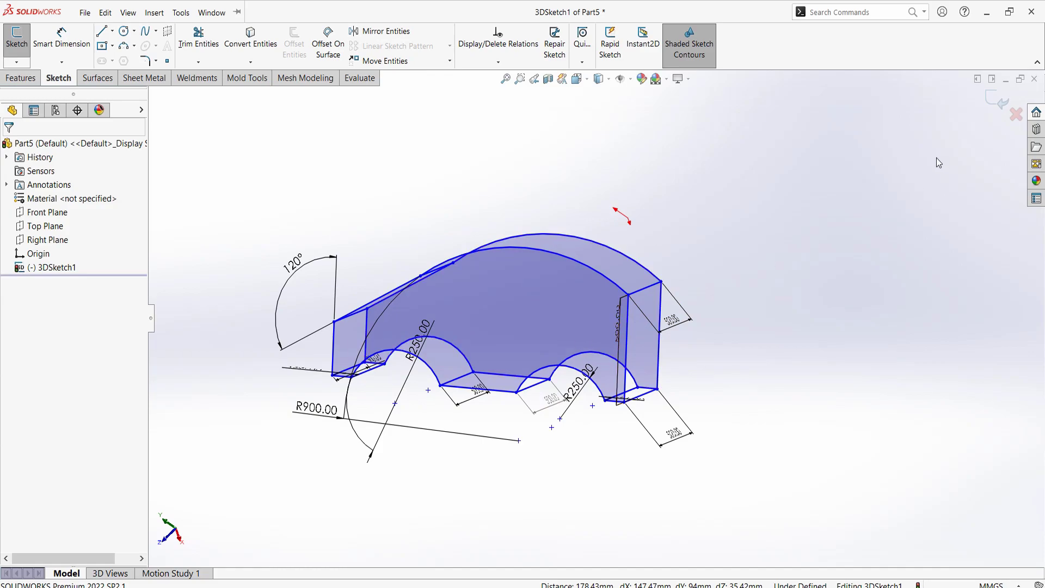
mouse_move(937, 169)
middle_mouse_down()
mouse_move(792, 294)
mouse_move(874, 217)
mouse_move(752, 226)
mouse_move(782, 280)
middle_mouse_up()
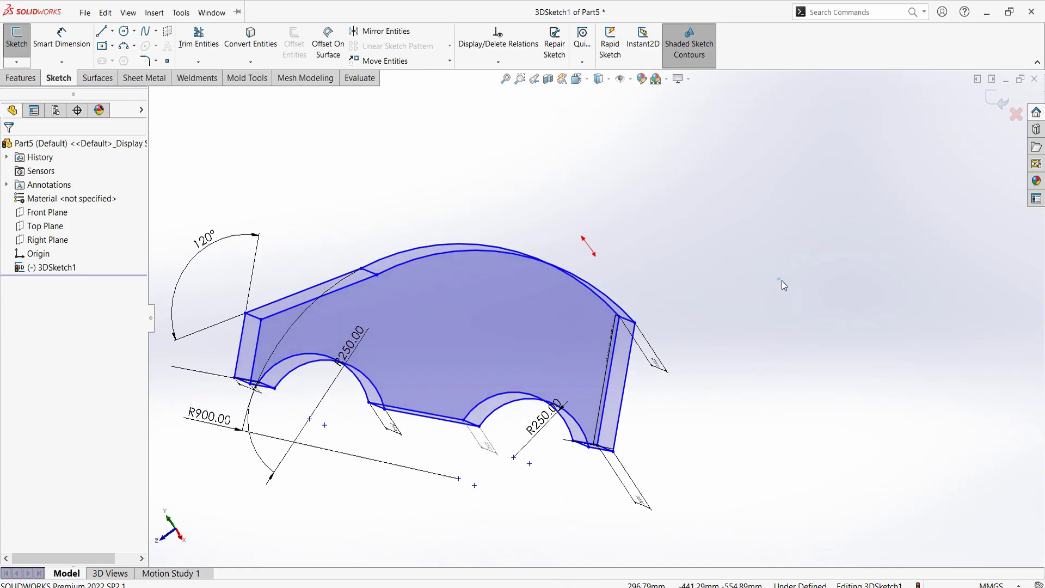
left_click(996, 101)
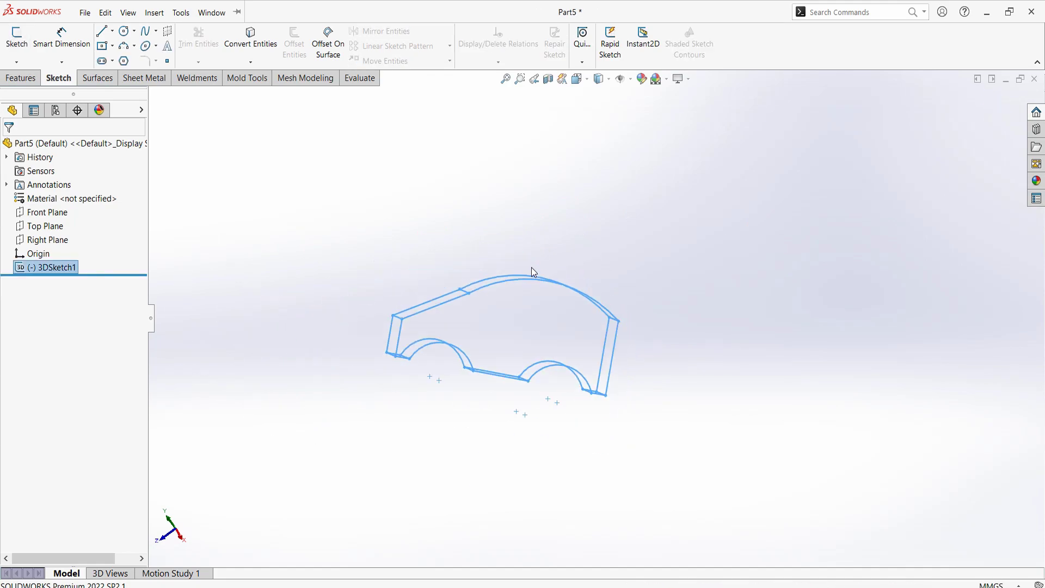
mouse_move(550, 381)
middle_mouse_down()
mouse_move(566, 375)
mouse_move(564, 478)
mouse_move(592, 410)
mouse_move(571, 257)
mouse_move(600, 392)
mouse_move(541, 355)
mouse_move(560, 424)
mouse_move(479, 357)
mouse_move(490, 235)
mouse_move(469, 198)
mouse_move(469, 252)
middle_mouse_up()
scroll(465, 341, "down", 3)
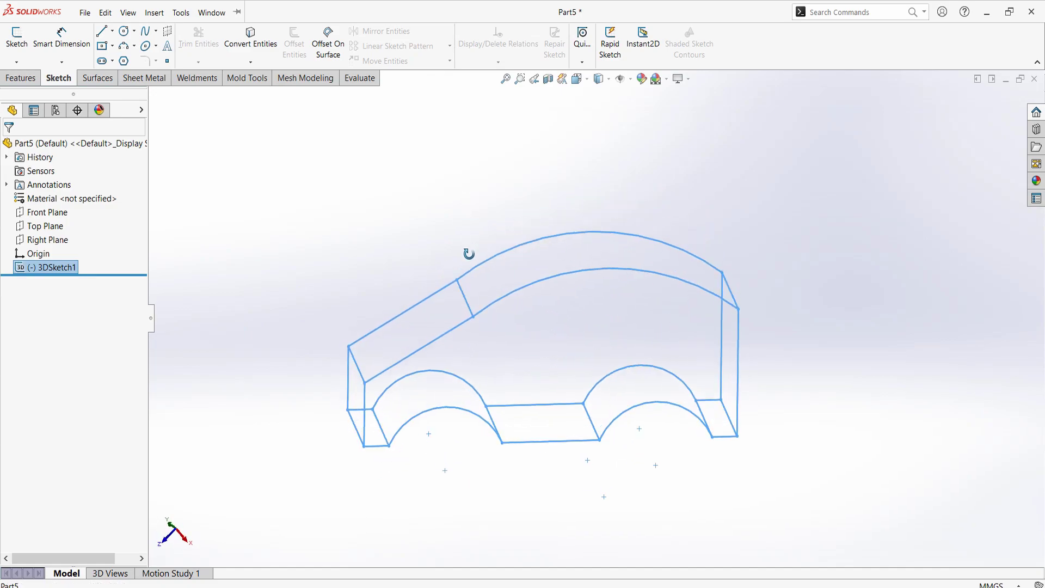
left_click(656, 467)
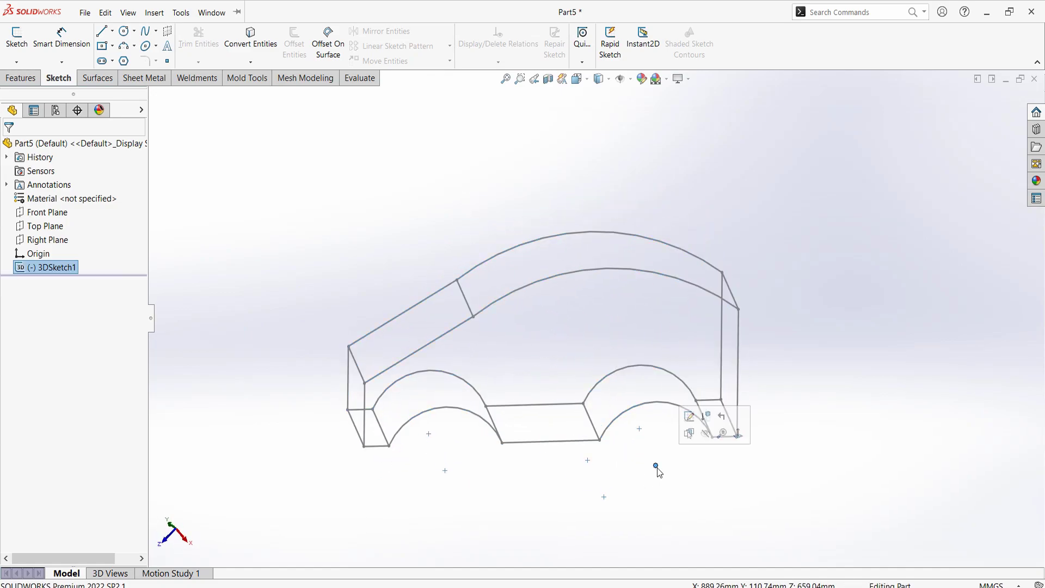
left_click(706, 435)
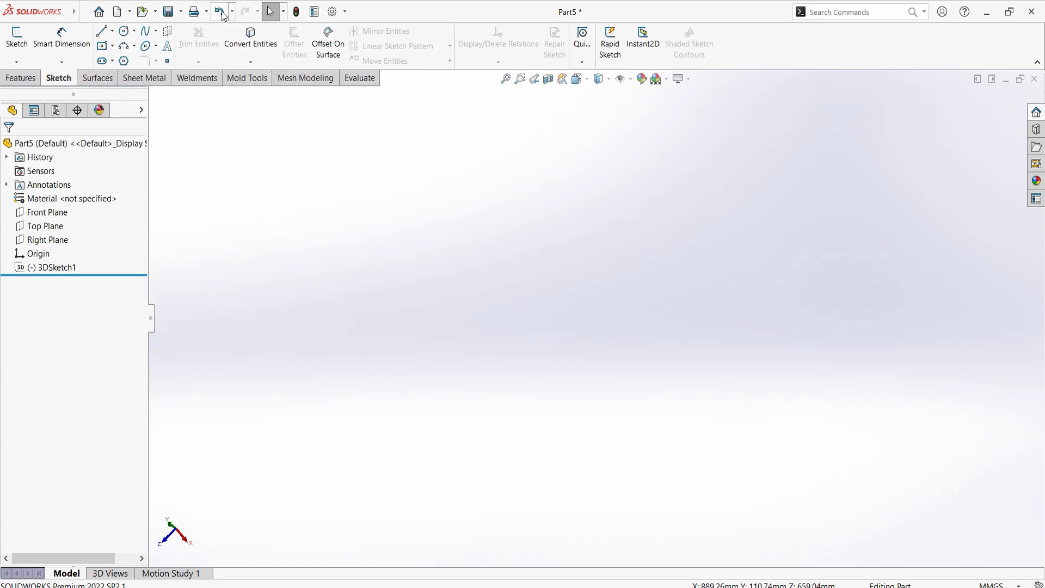
left_click(223, 13)
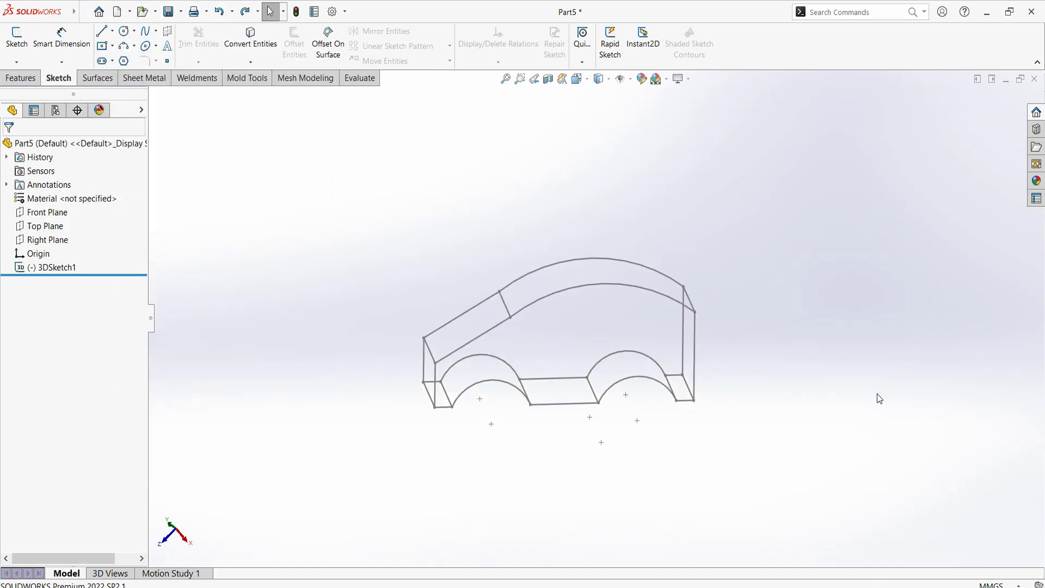
mouse_move(879, 399)
middle_mouse_down()
mouse_move(725, 434)
mouse_move(702, 345)
mouse_move(700, 399)
mouse_move(767, 282)
middle_mouse_up()
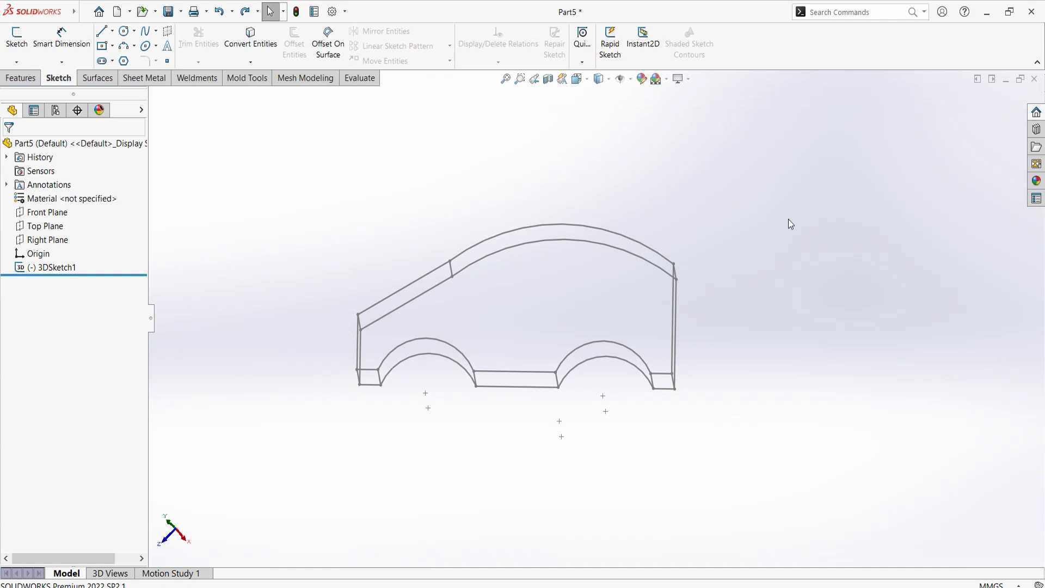
mouse_move(770, 204)
left_mouse_down()
mouse_move(357, 431)
mouse_move(342, 498)
left_mouse_up()
mouse_move(531, 303)
middle_mouse_down()
mouse_move(548, 362)
mouse_move(435, 398)
middle_mouse_up()
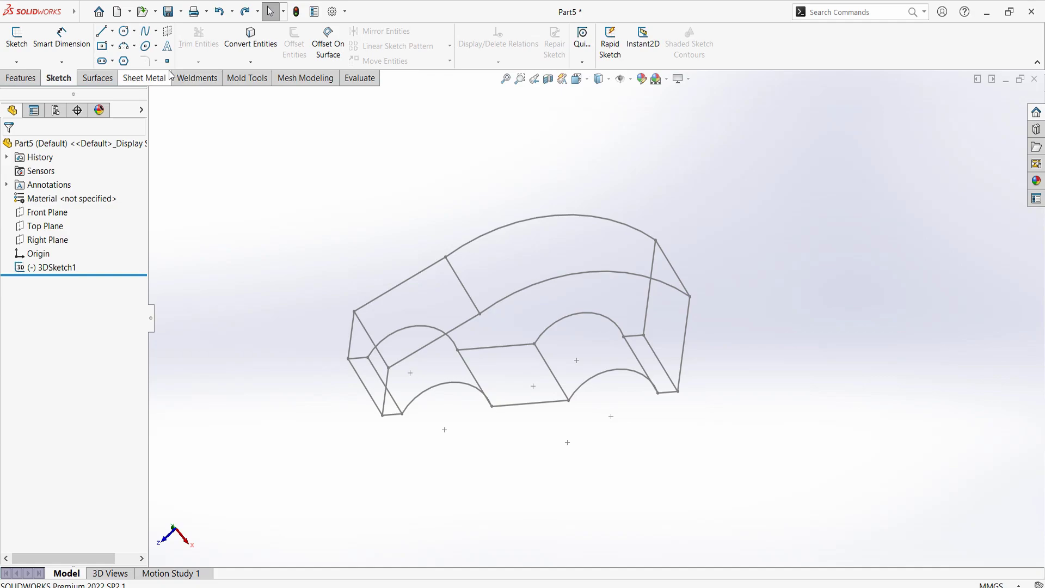
Start a Weldments structural member with the ansi inch standard and pipe profile type
right_click(234, 82)
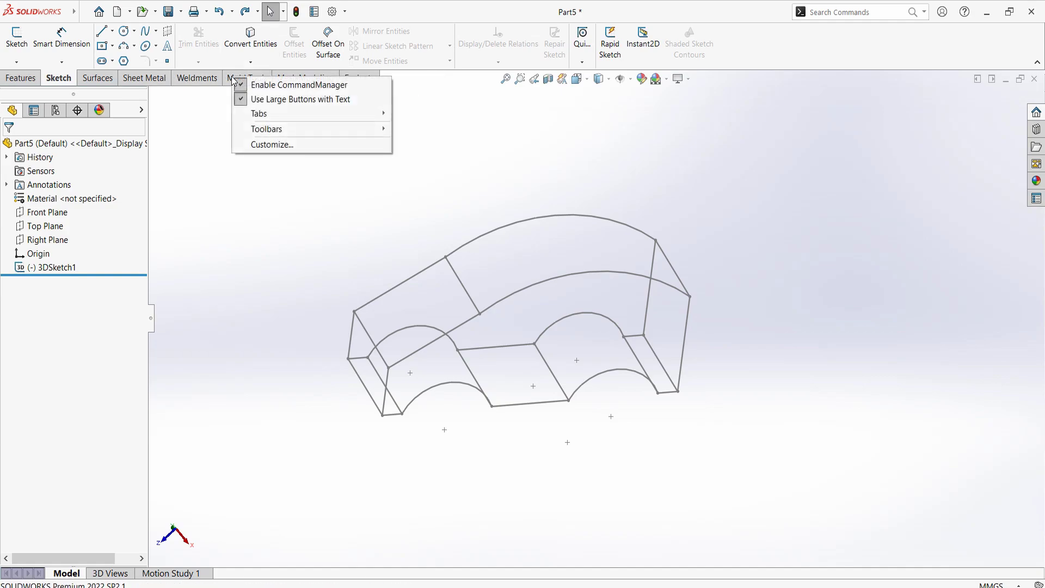
mouse_move(311, 113)
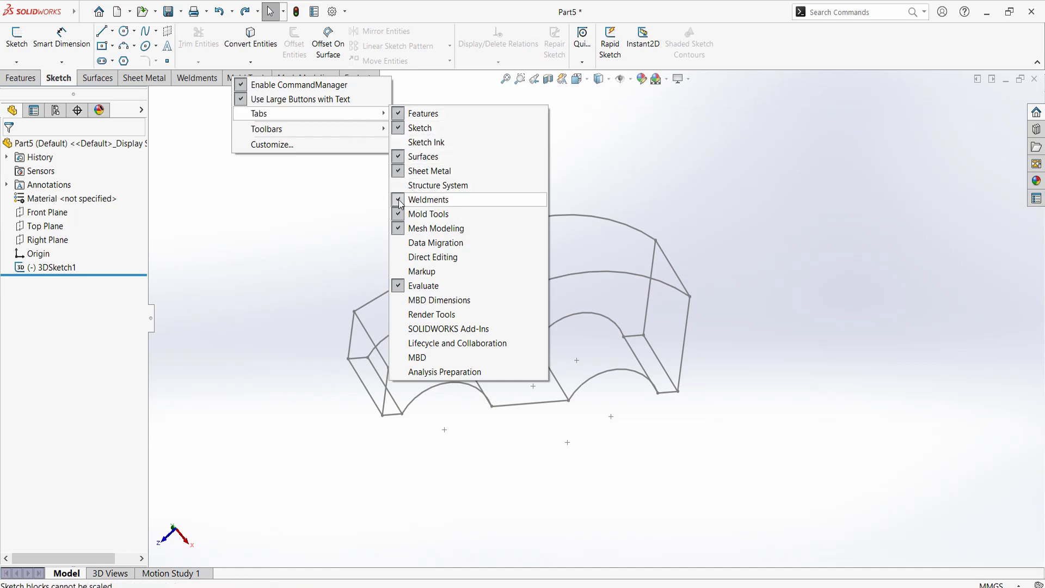
left_click(188, 111)
left_click(204, 80)
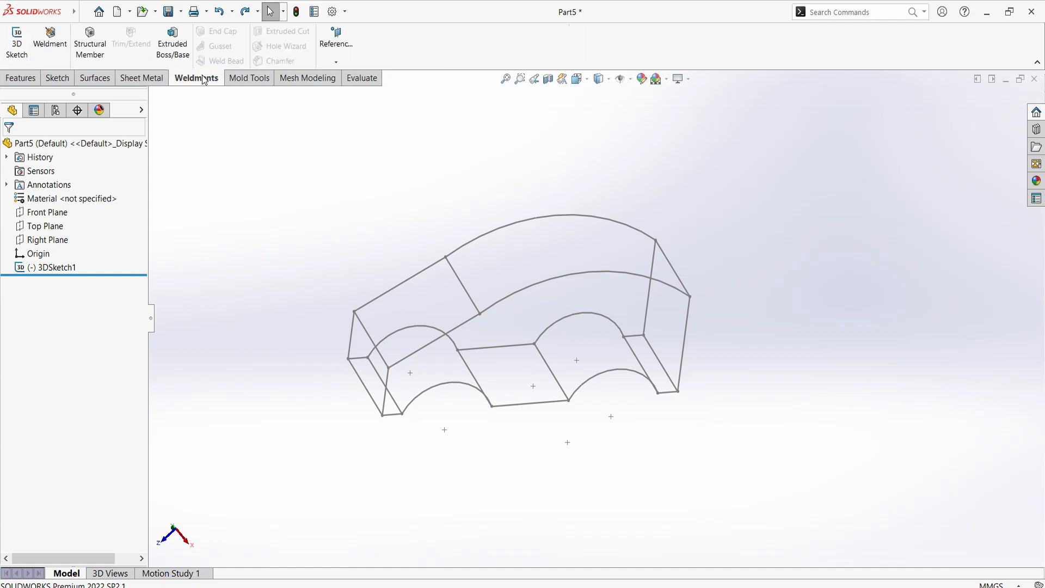
left_click(90, 41)
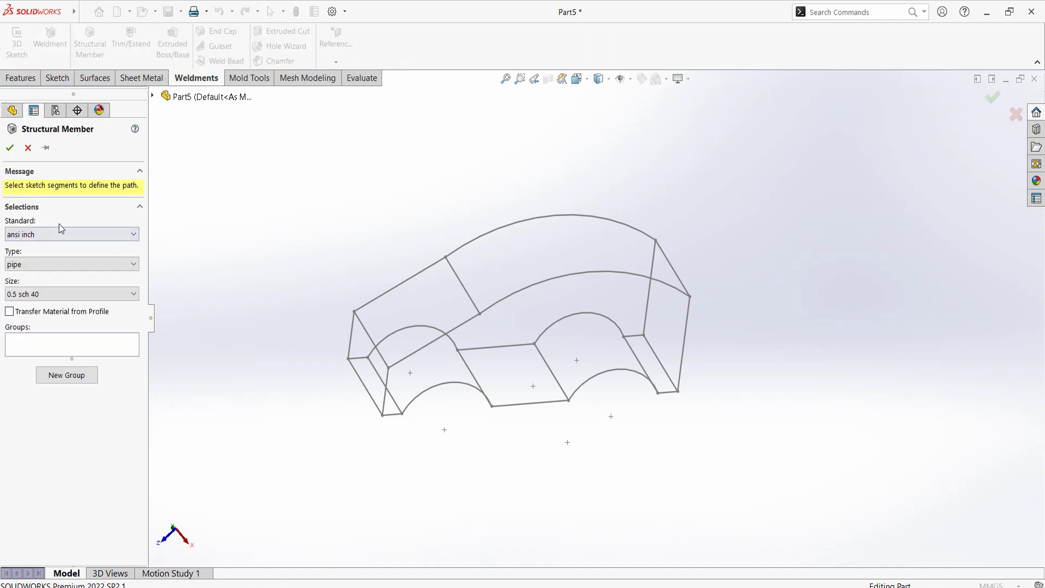
left_click(67, 235)
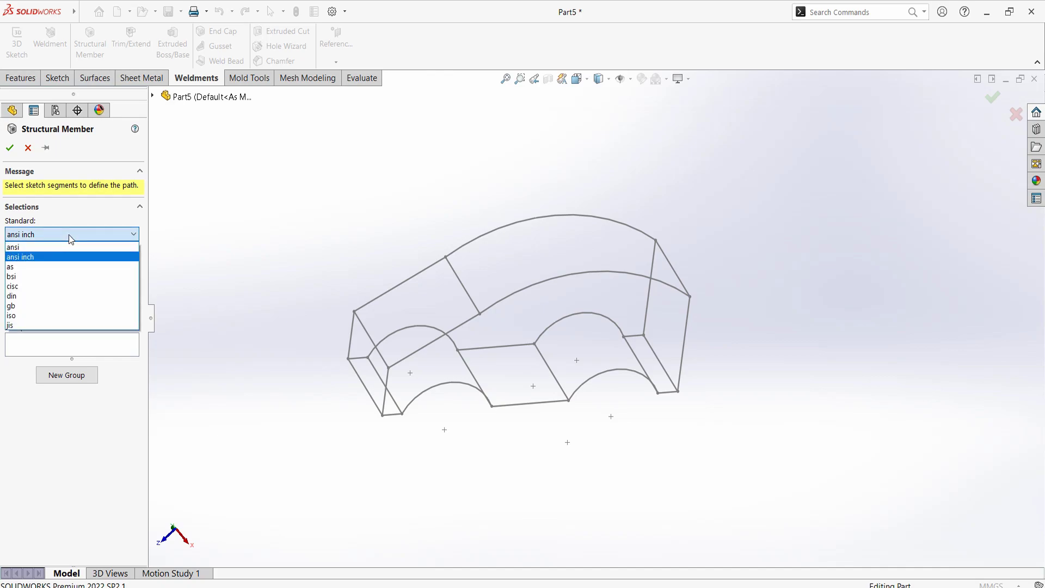
left_click(41, 256)
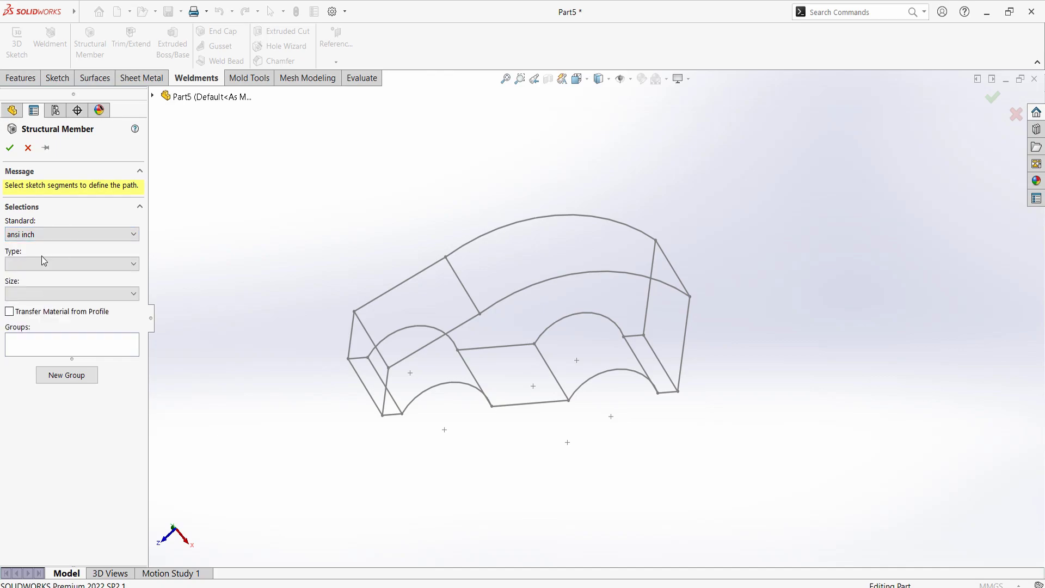
left_click(115, 268)
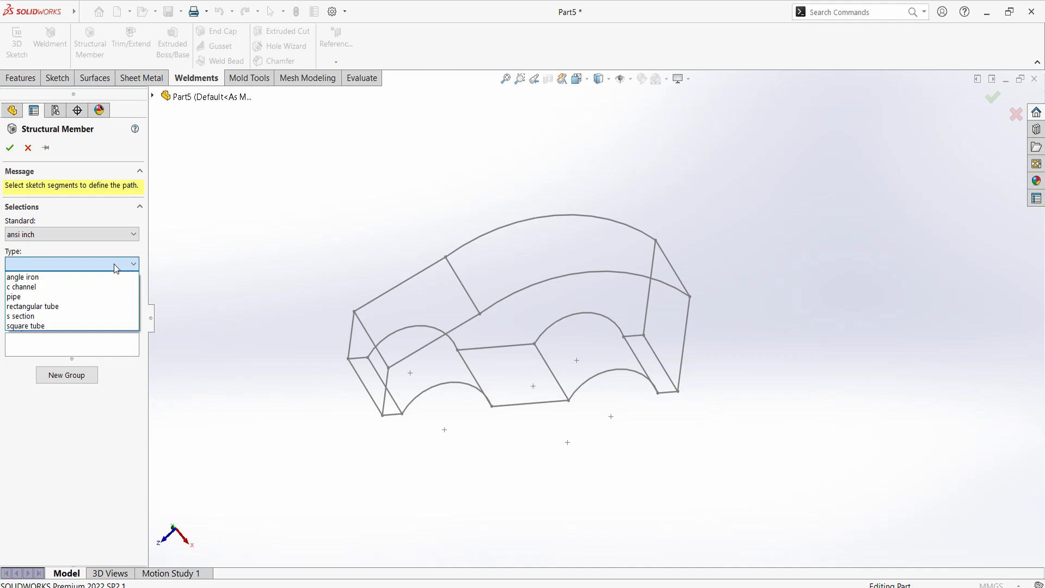
left_click(14, 297)
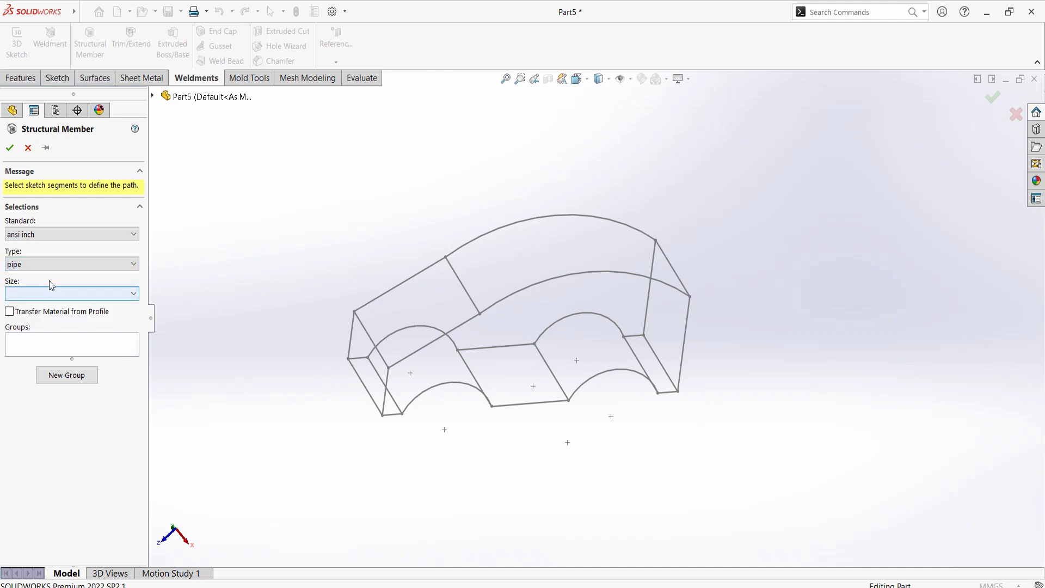
left_click(67, 294)
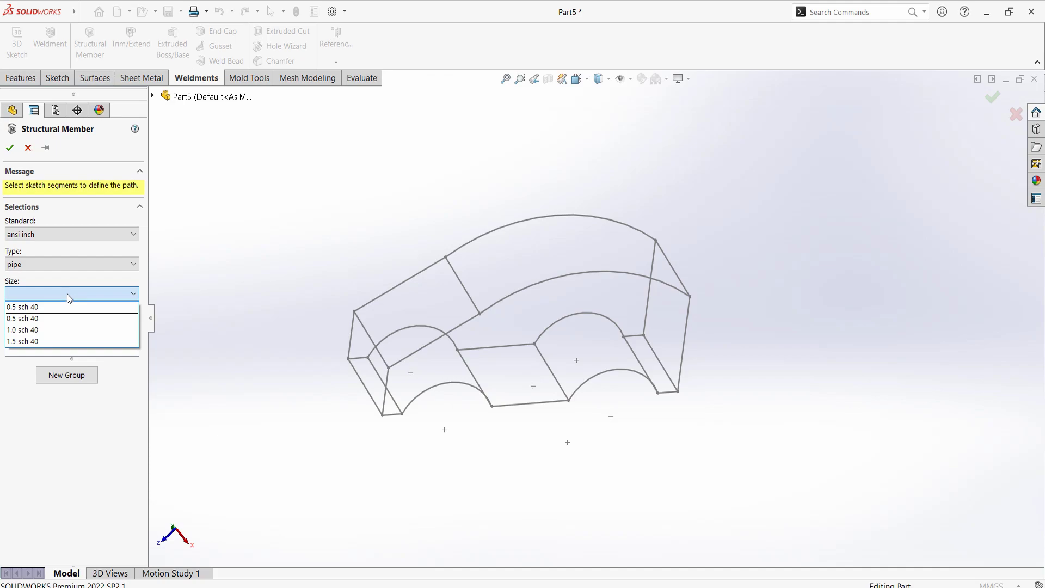
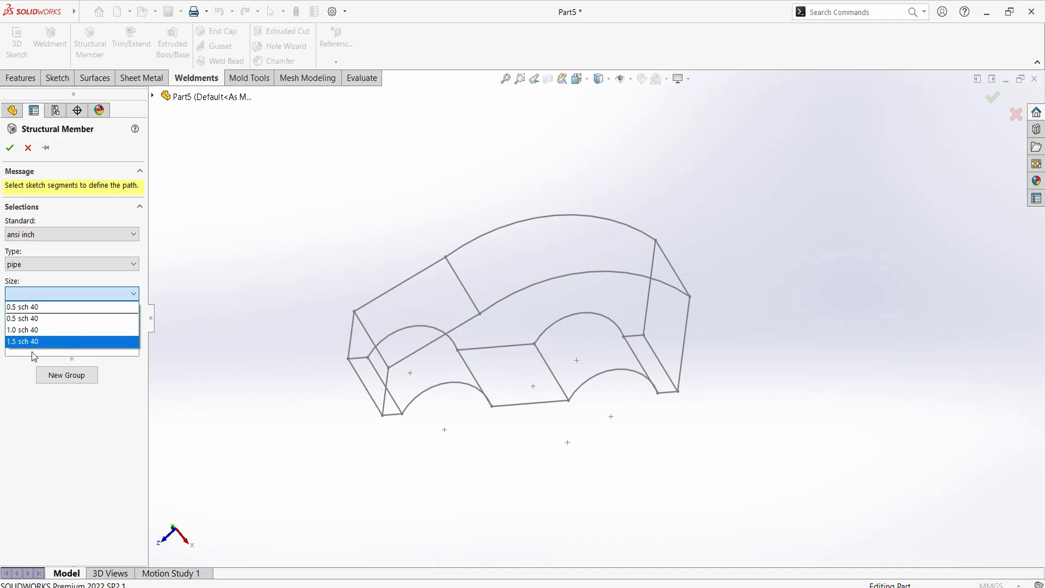
Choose the 1.0 sch 40 pipe size and pick Line23 as the first path segment
left_click(24, 330)
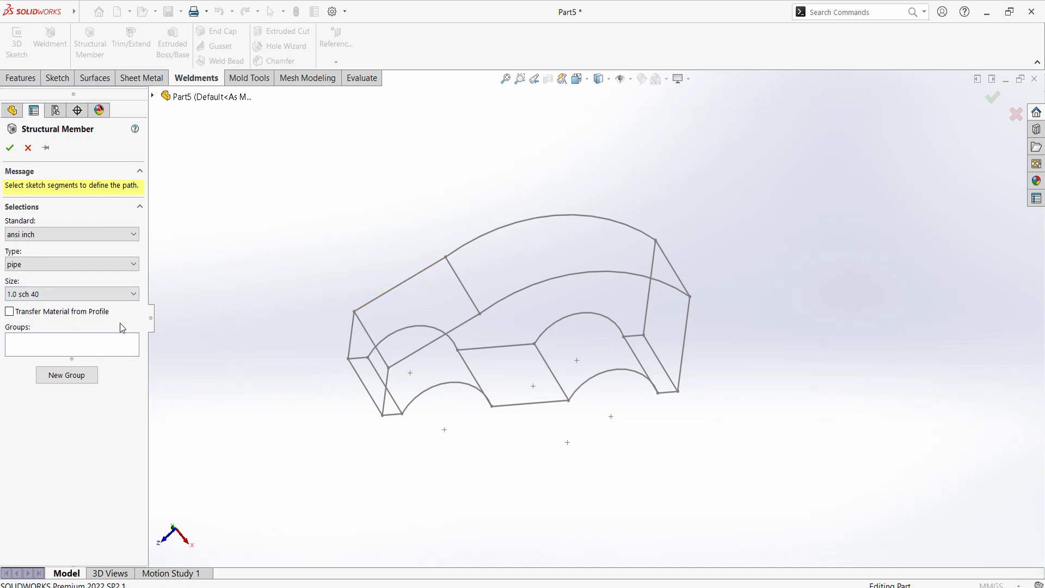
left_click(351, 332)
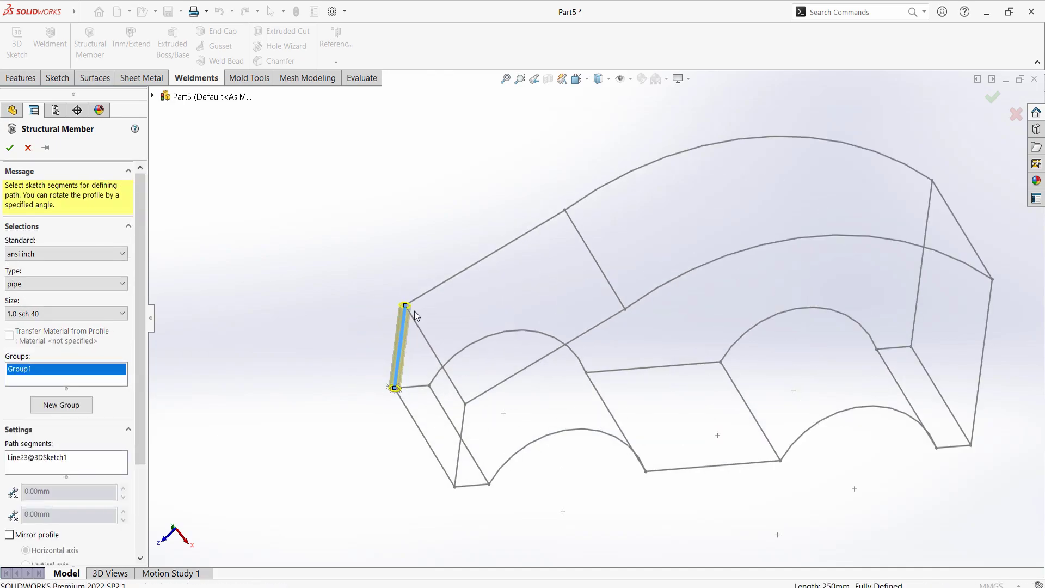
Add the sloped windshield line Line25 and the roof arc Arc7 to Group1
scroll(449, 313, "down", 5)
scroll(485, 289, "down", 3)
scroll(476, 316, "down", 2)
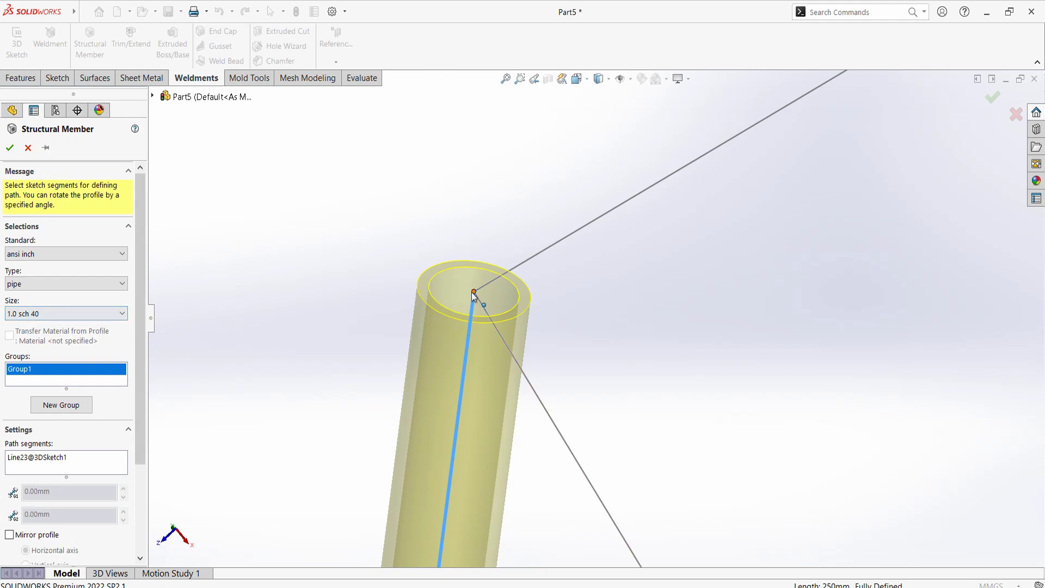
key("f")
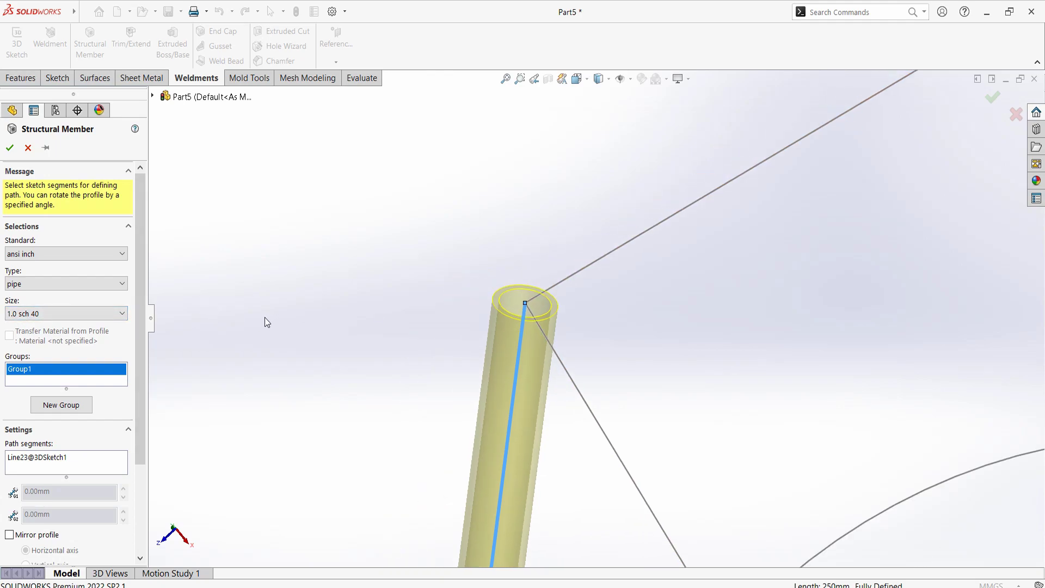
key("z")
left_click(655, 255)
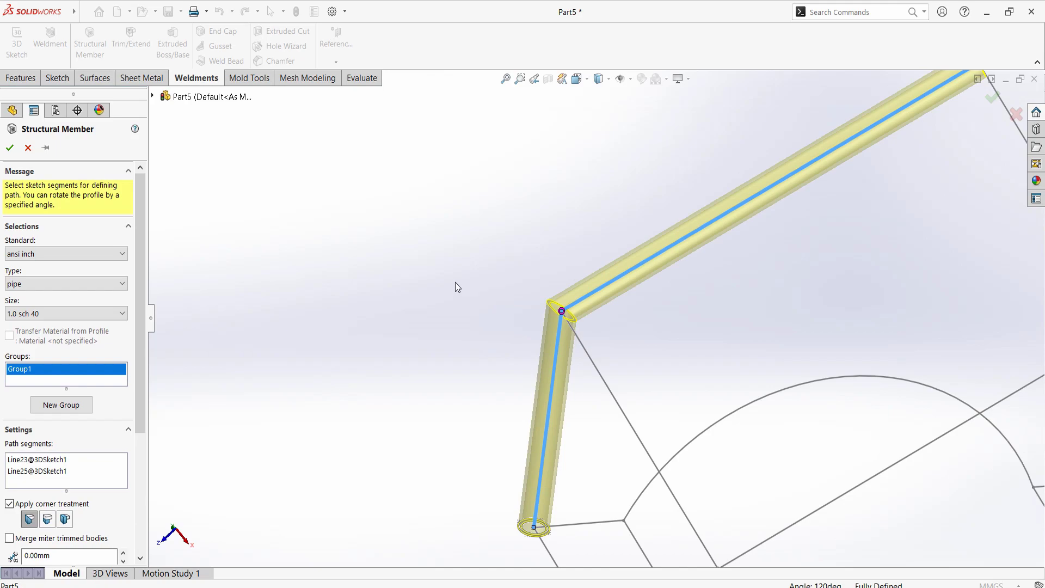
key("z")
left_click(790, 195)
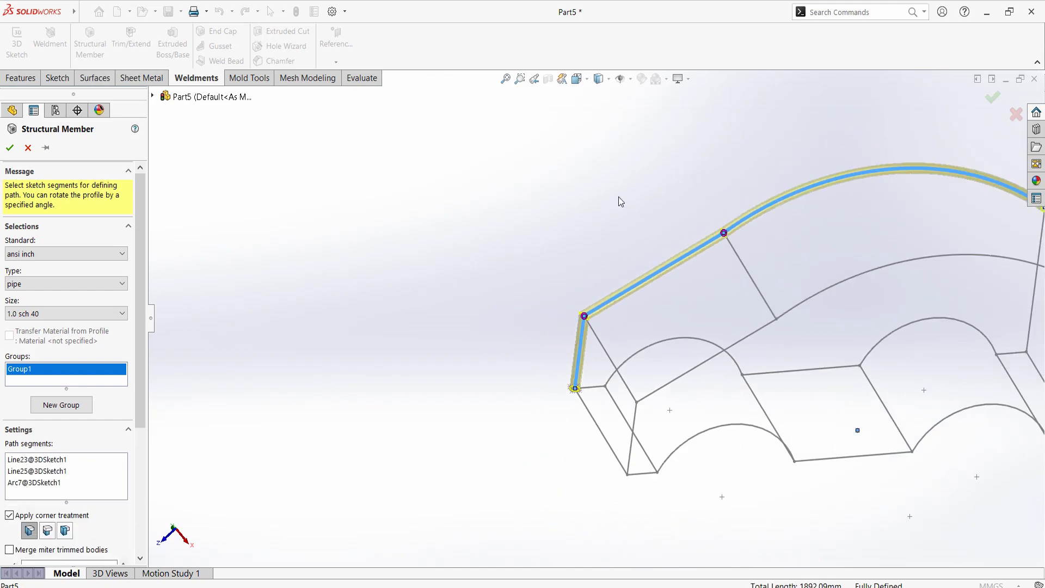
key("z")
key("f")
Add the rear pillar Line24 to Group1 and orbit the view slightly
scroll(510, 331, "down", 2)
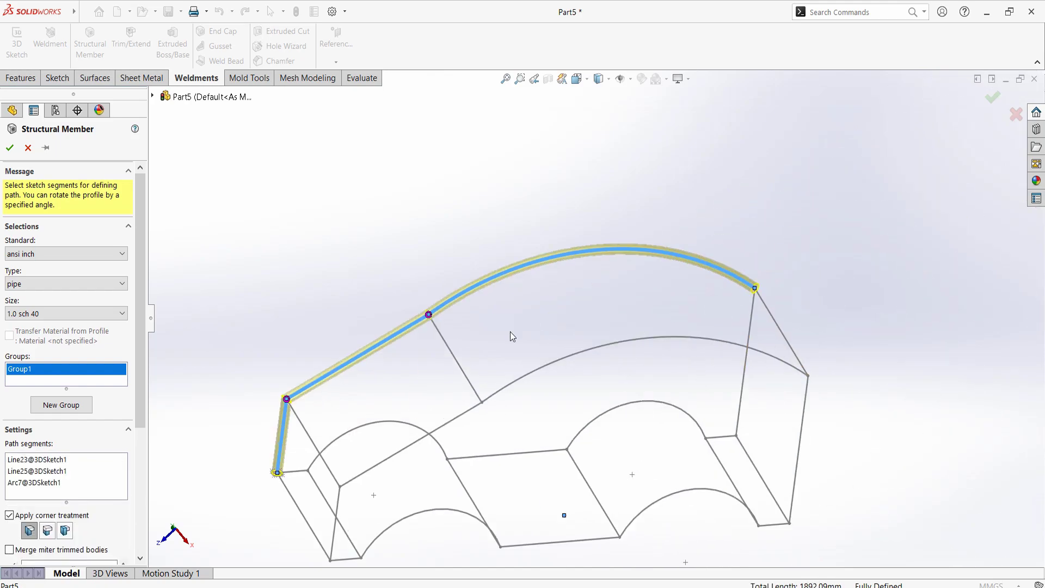
scroll(544, 349, "down", 2)
scroll(626, 337, "up", 4)
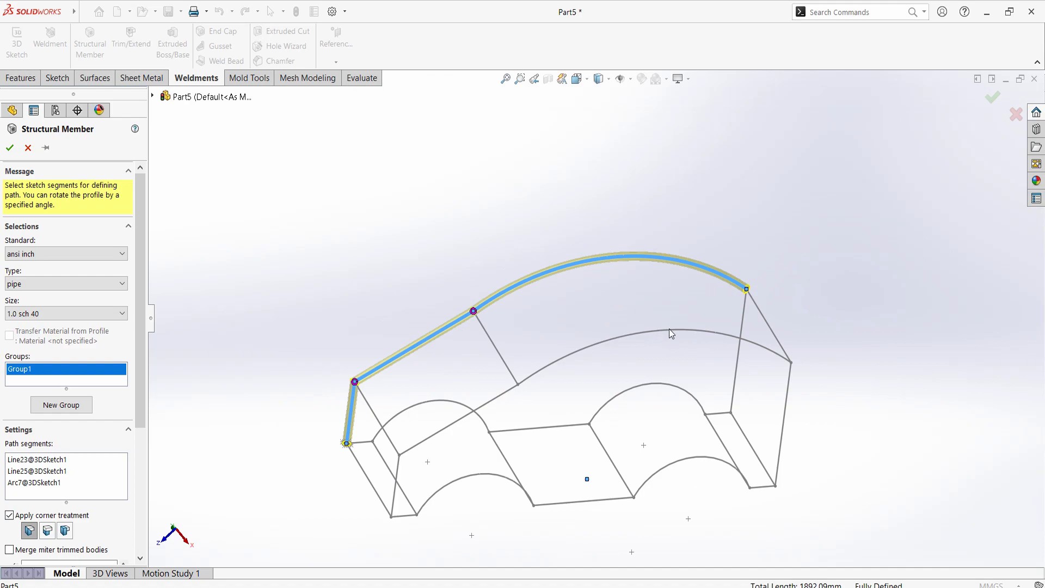
left_click(741, 325)
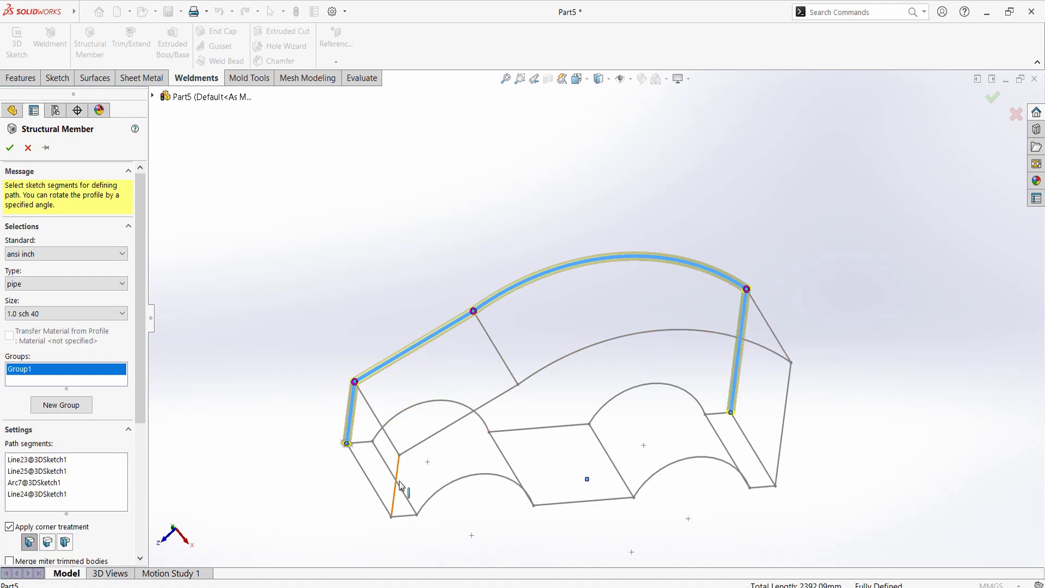
scroll(470, 387, "up", 4)
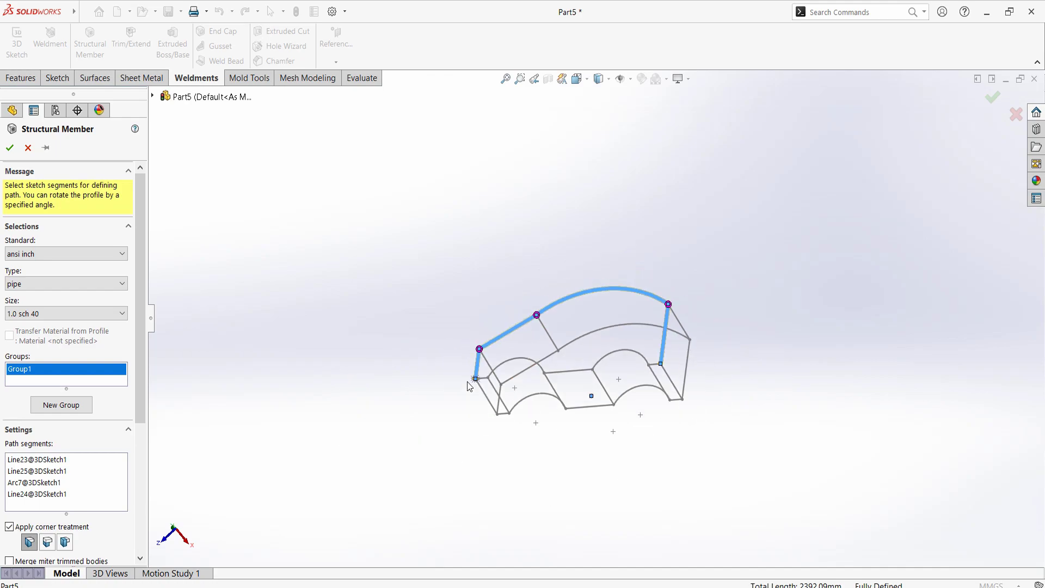
middle_click_drag(533, 387, 606, 381)
scroll(561, 365, "down", 4)
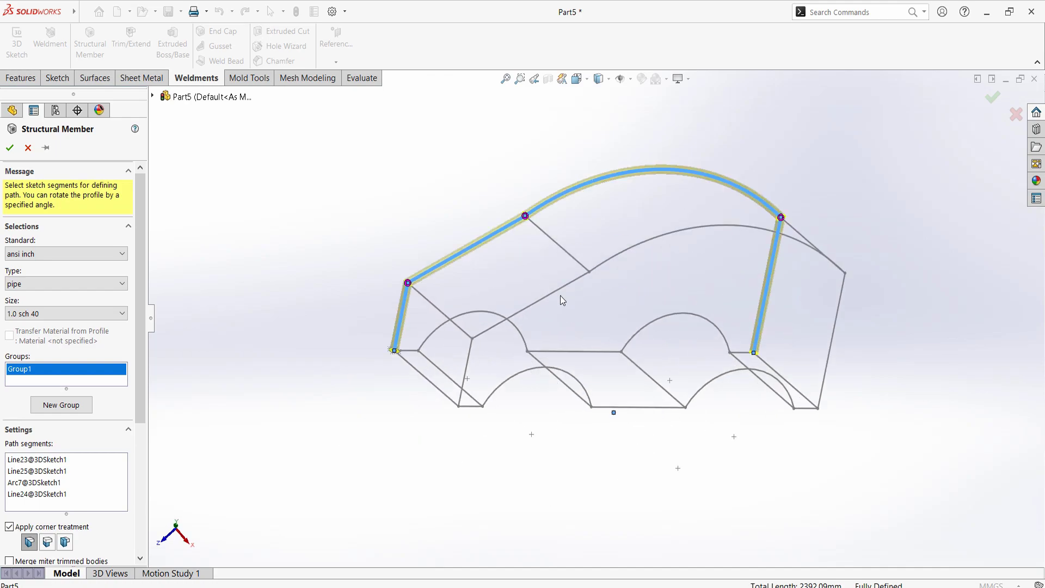
left_click_drag(562, 294, 630, 249)
Start Group2 with the lower front pillar, belt line, side arc and rear vertical line
left_click(75, 408)
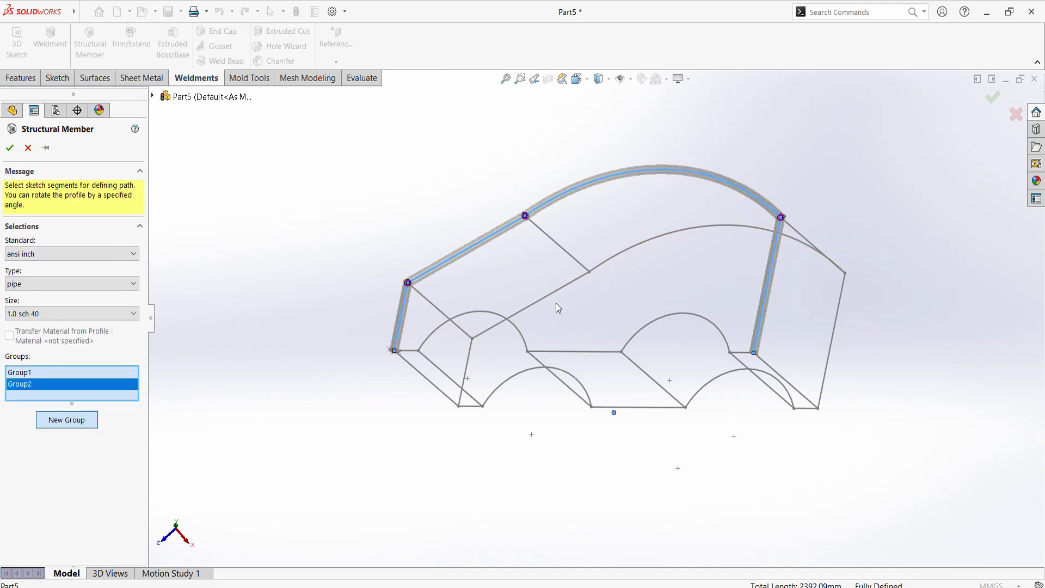
left_click(467, 380)
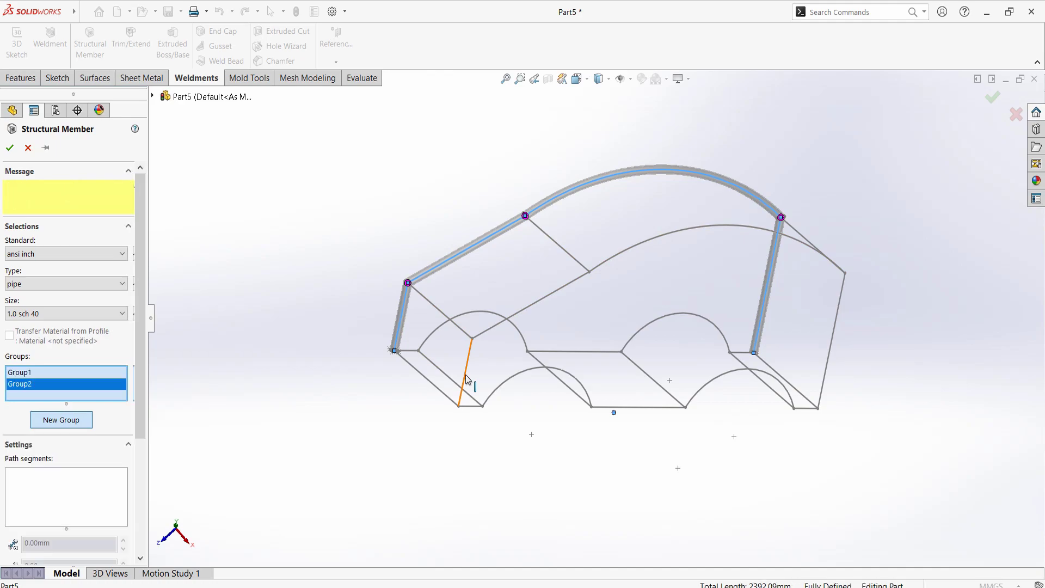
left_click(543, 299)
left_click(657, 239)
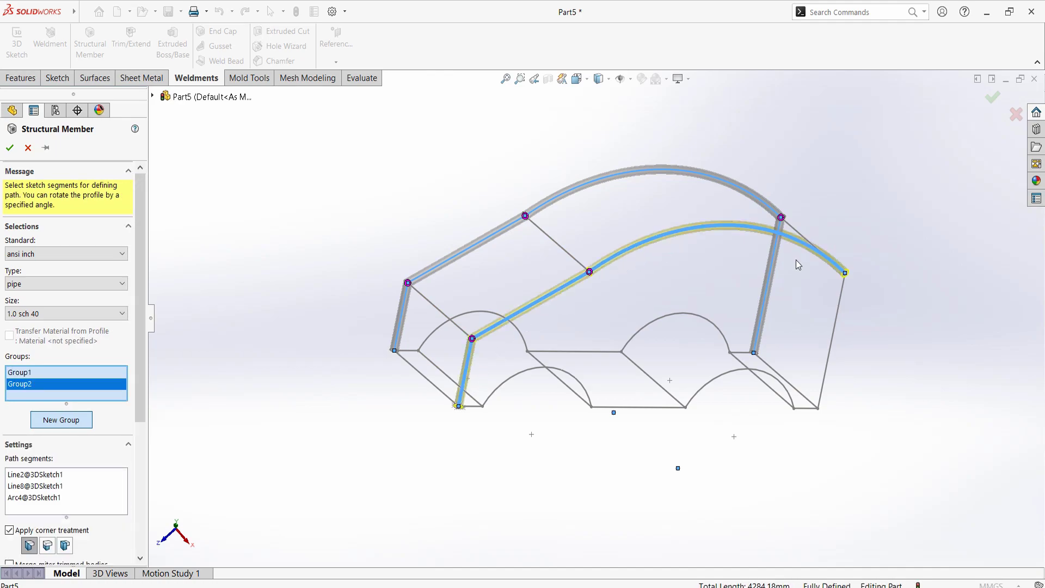
left_click(841, 319)
Extend Group2 along the bottom outline through both wheel arches to the rear corner
middle_click_drag(844, 231, 824, 246)
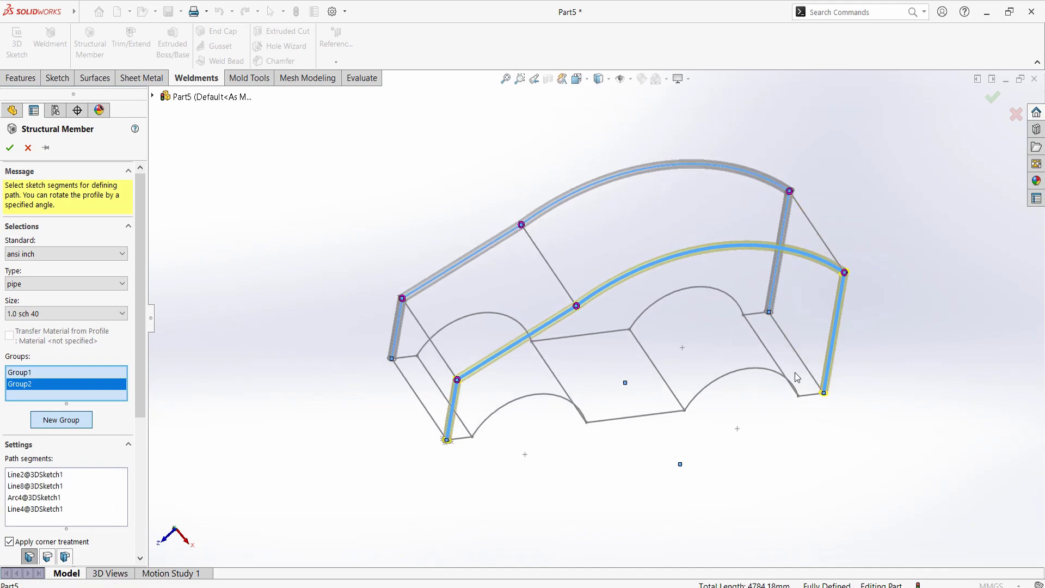
left_click(460, 442)
left_click(499, 418)
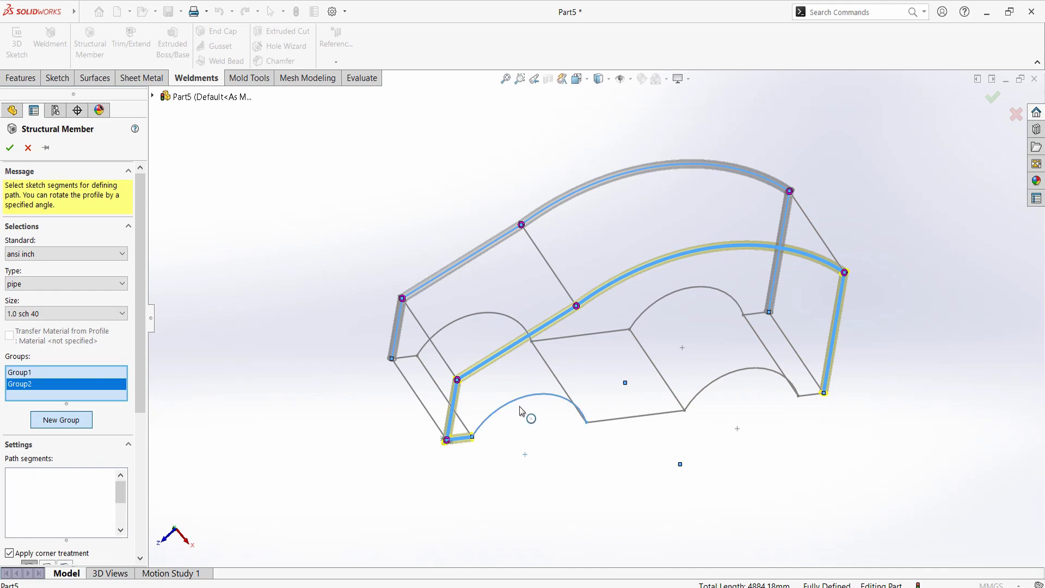
left_click(617, 425)
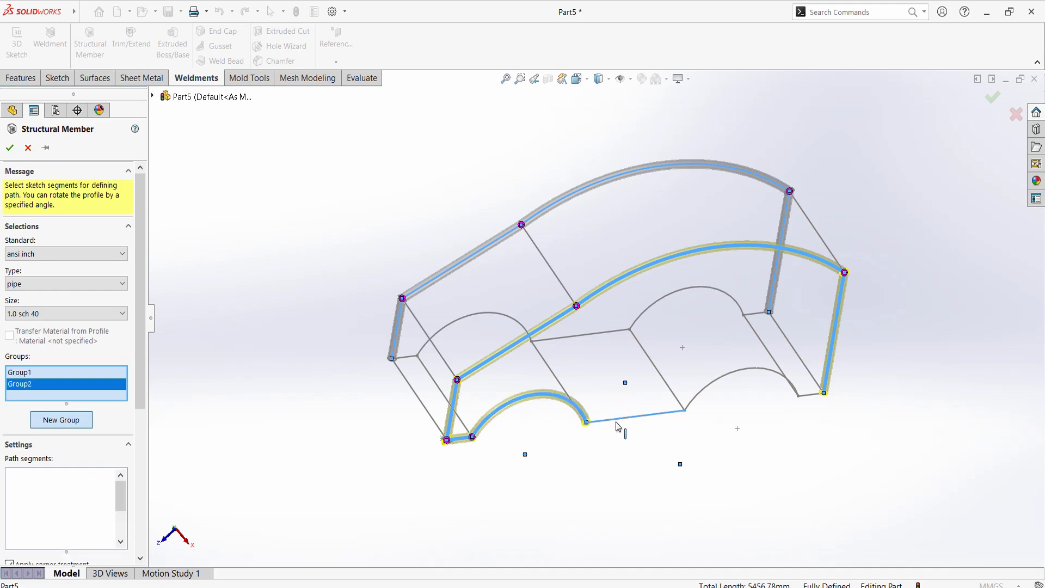
left_click(721, 383)
left_click(813, 394)
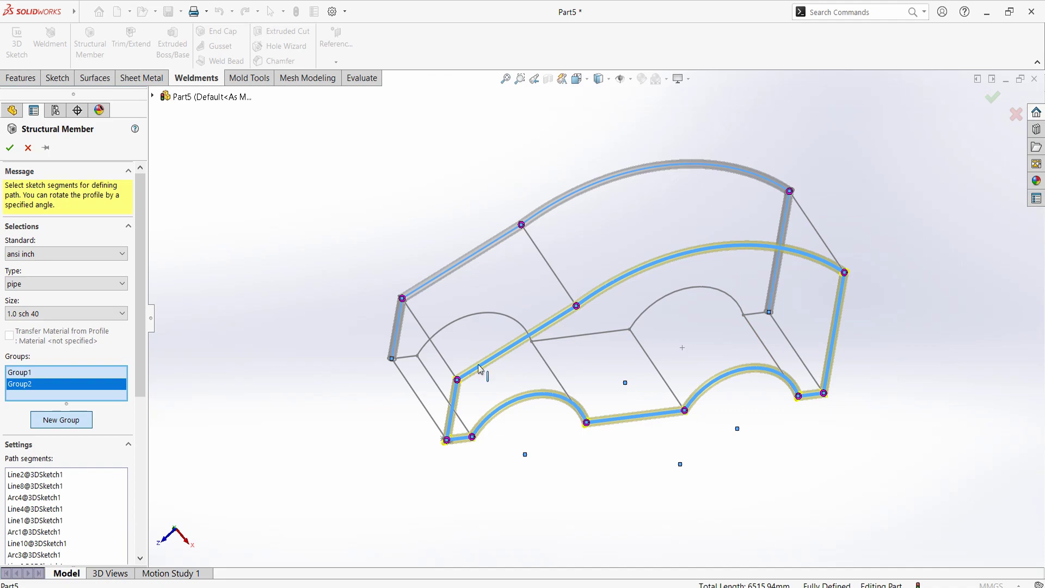
Create Group3 along the far-side wheel-arch rail, then start Group4
left_click(58, 421)
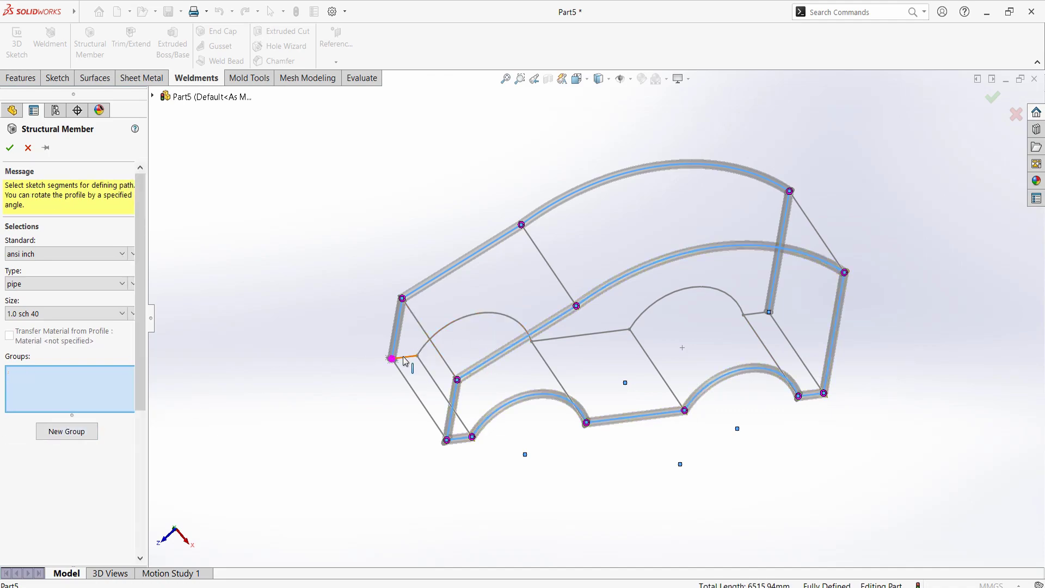
left_click(404, 358)
left_click(455, 331)
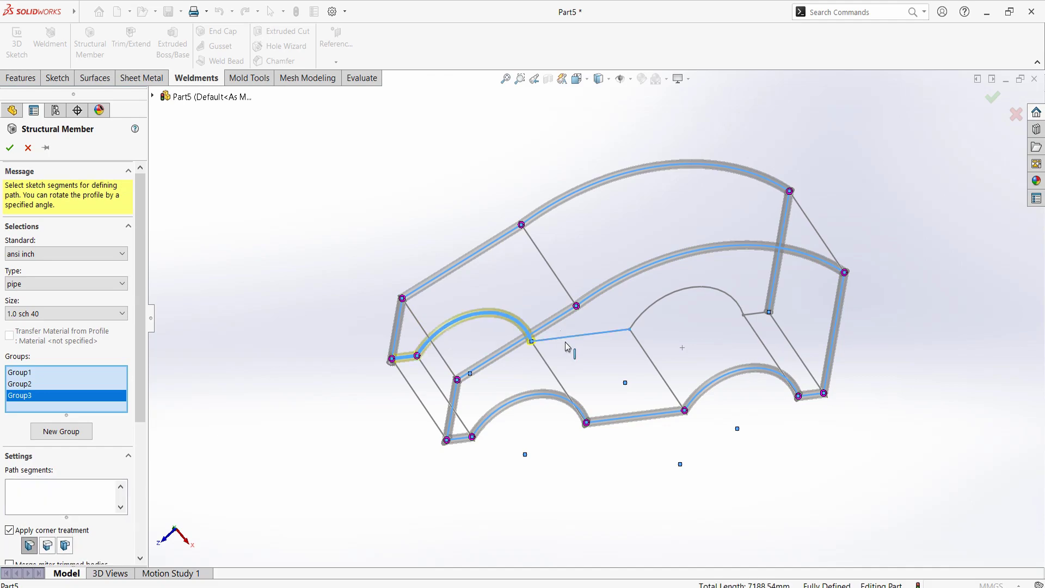
left_click(566, 347)
left_click(665, 301)
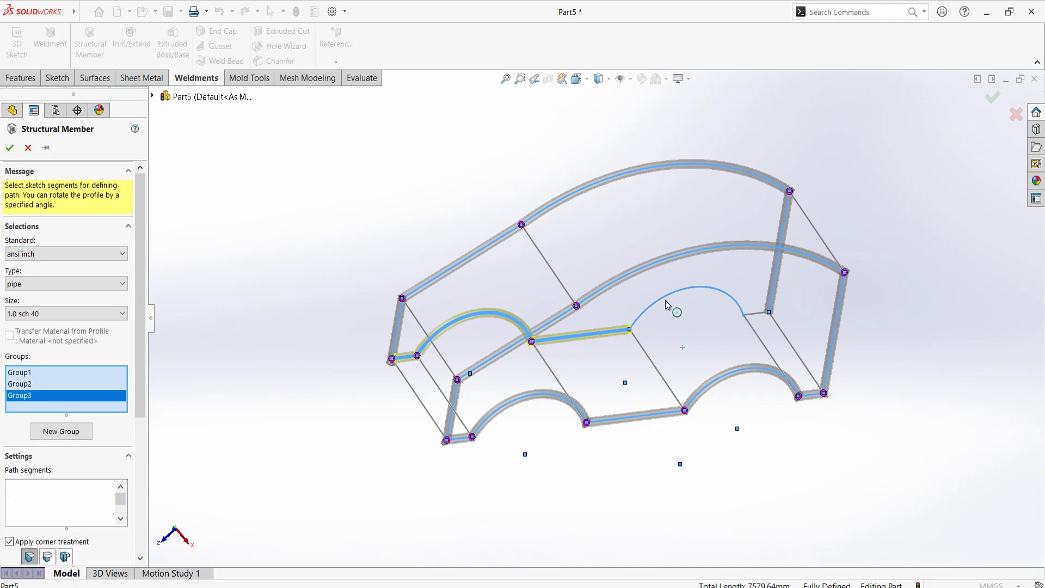
left_click(761, 315)
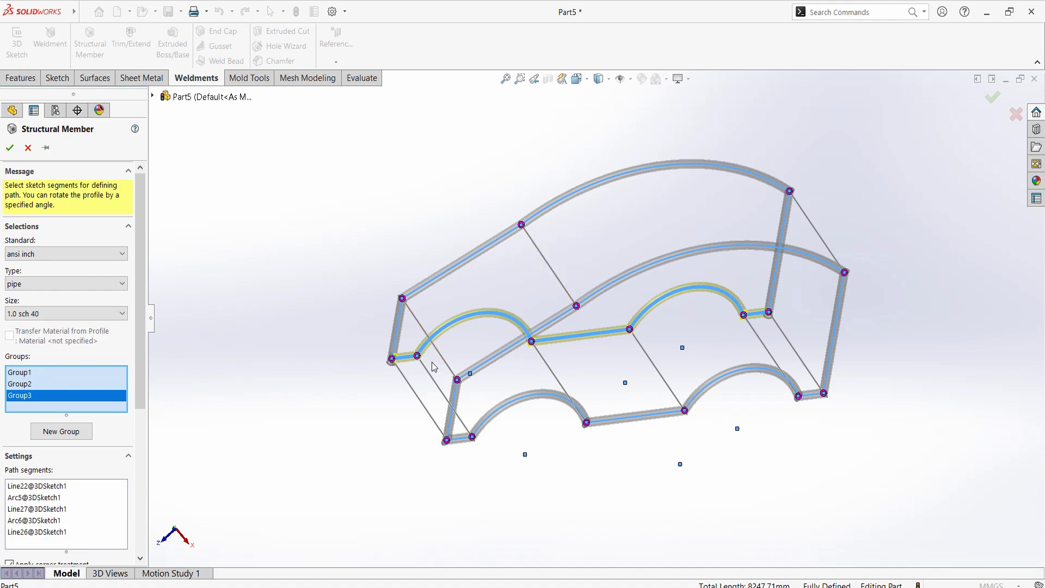
left_click(57, 432)
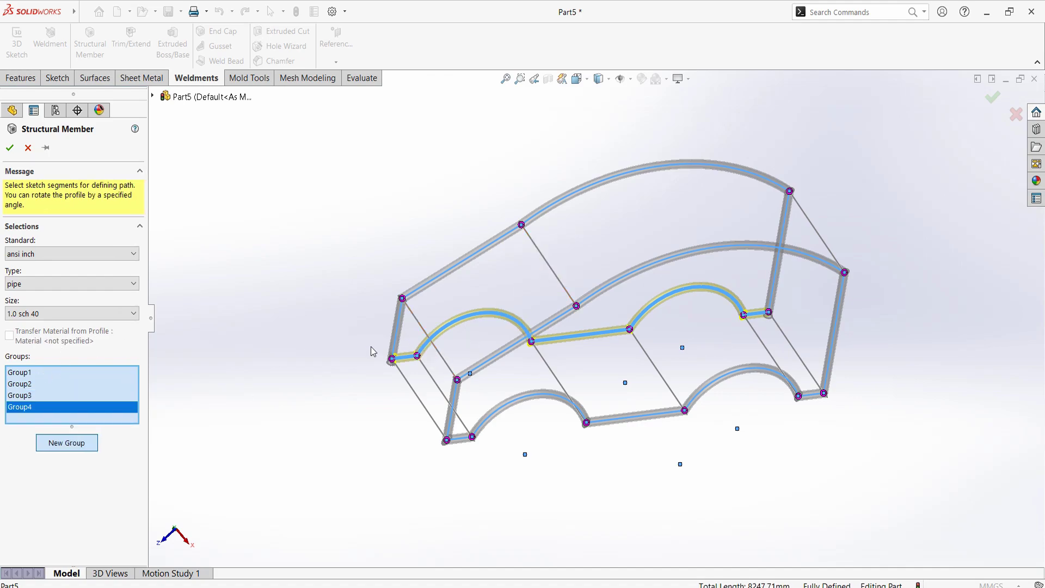
Add eight front, roof, rear and floor cross lines to Group4 and confirm the pipe member
left_click(425, 409)
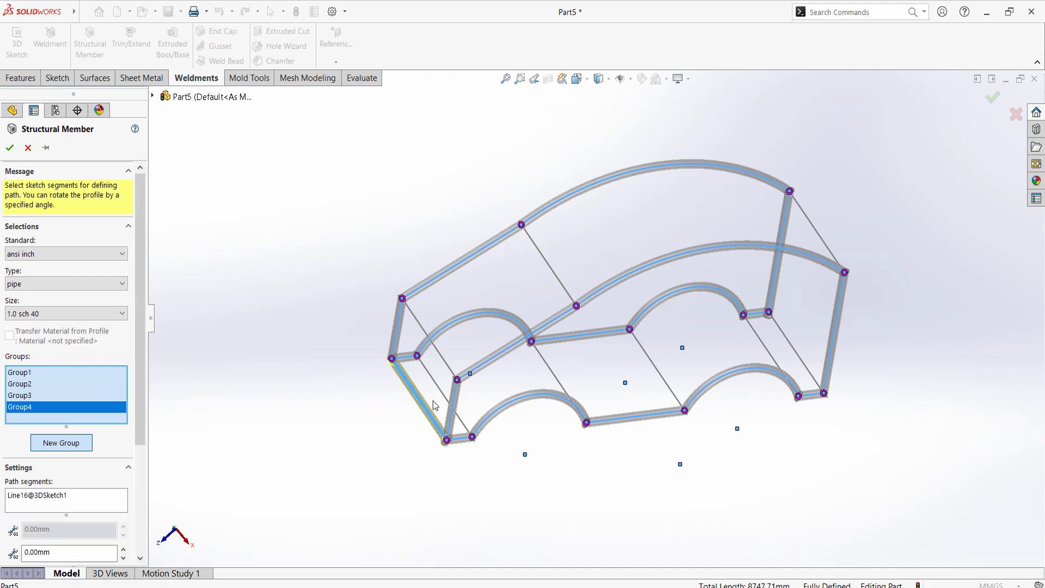
left_click(441, 393)
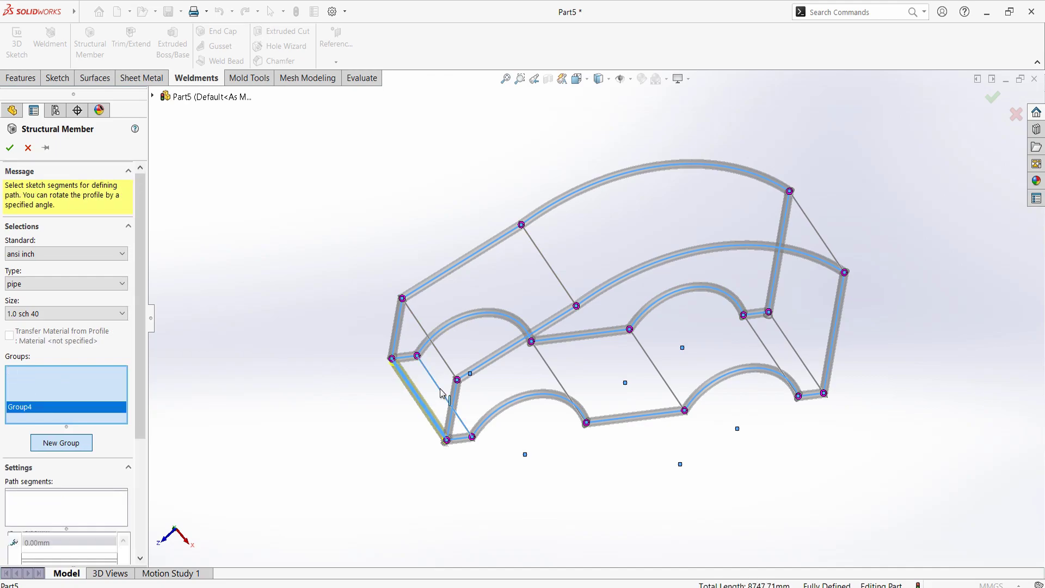
left_click(444, 361)
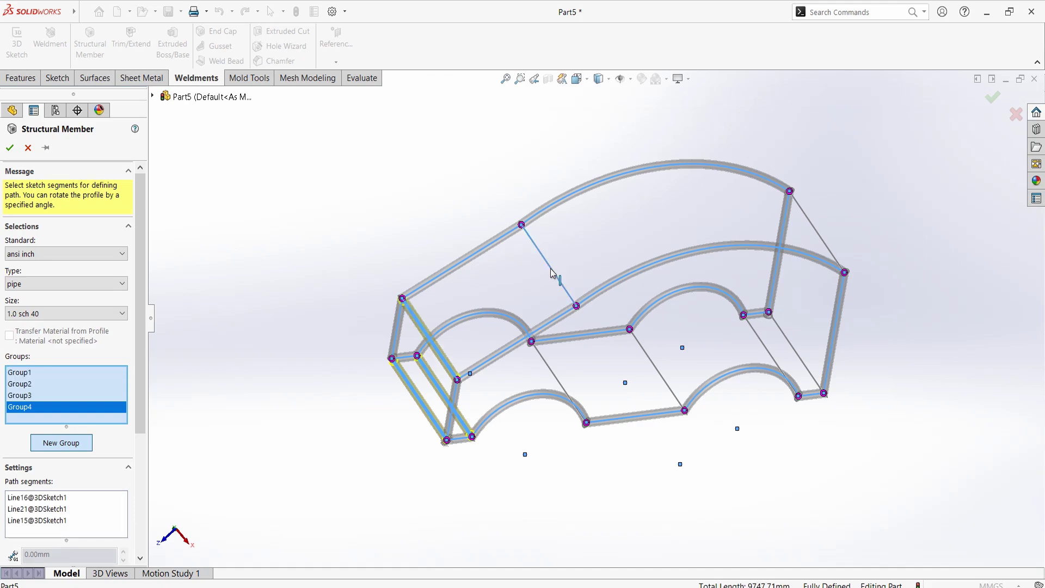
left_click(552, 273)
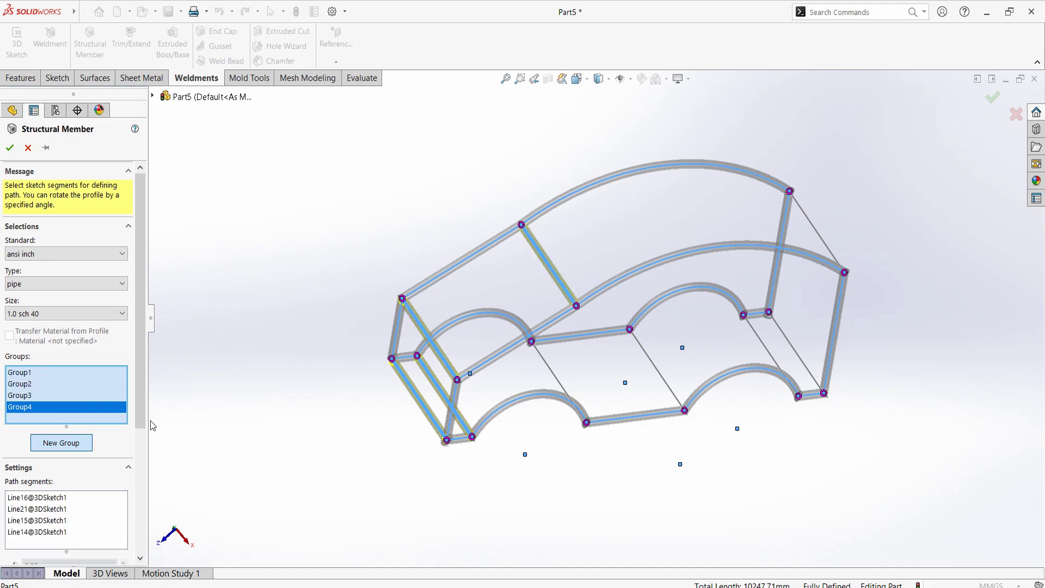
left_click(820, 237)
left_click(798, 357)
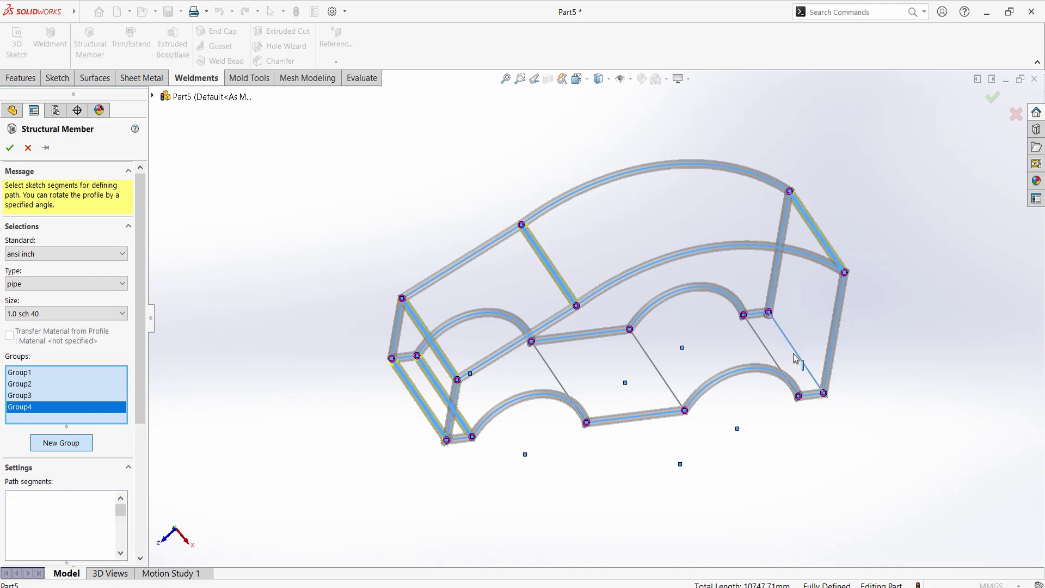
left_click(654, 369)
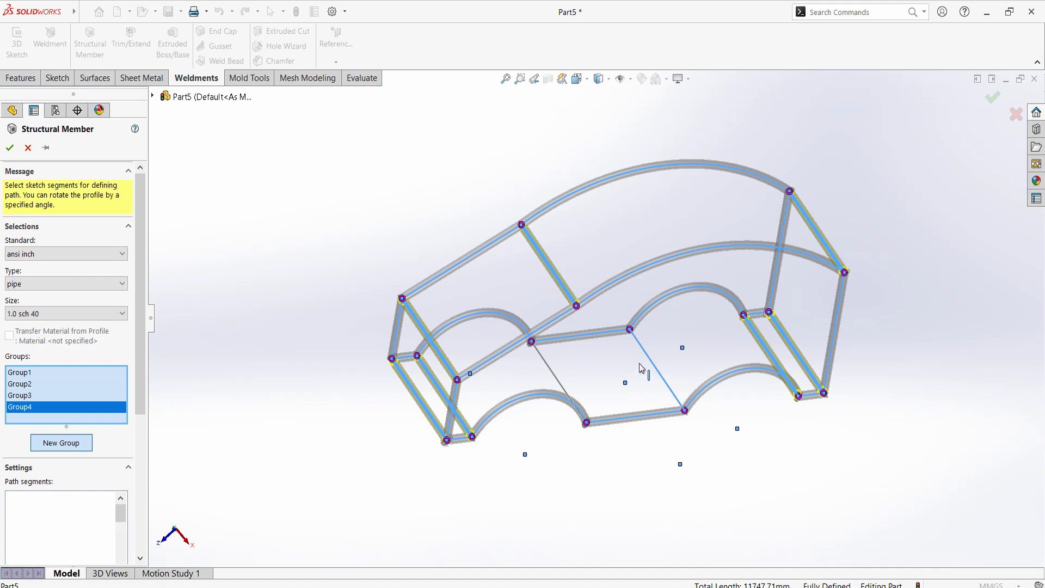
left_click(559, 368)
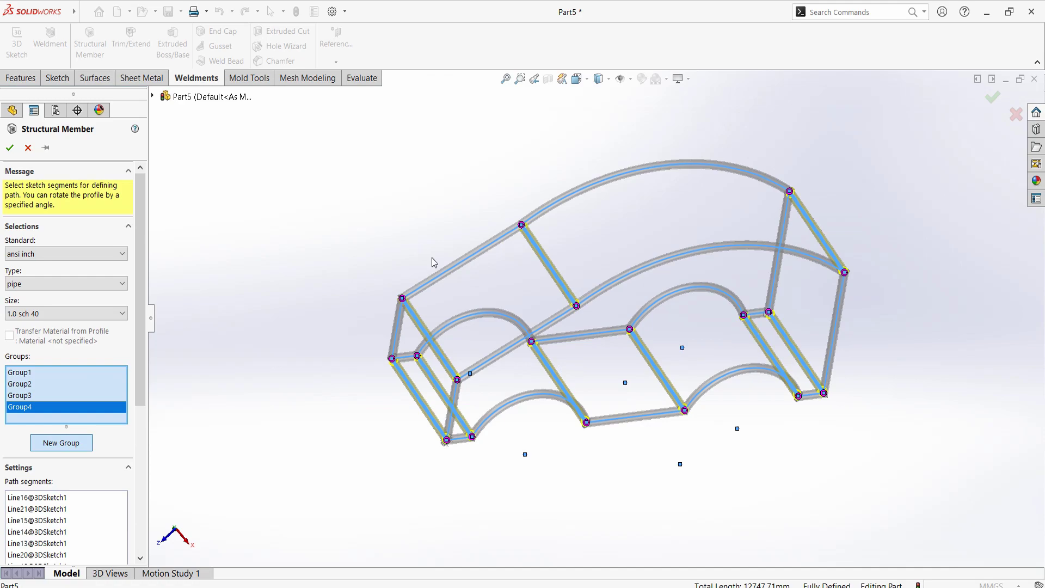
left_click(10, 148)
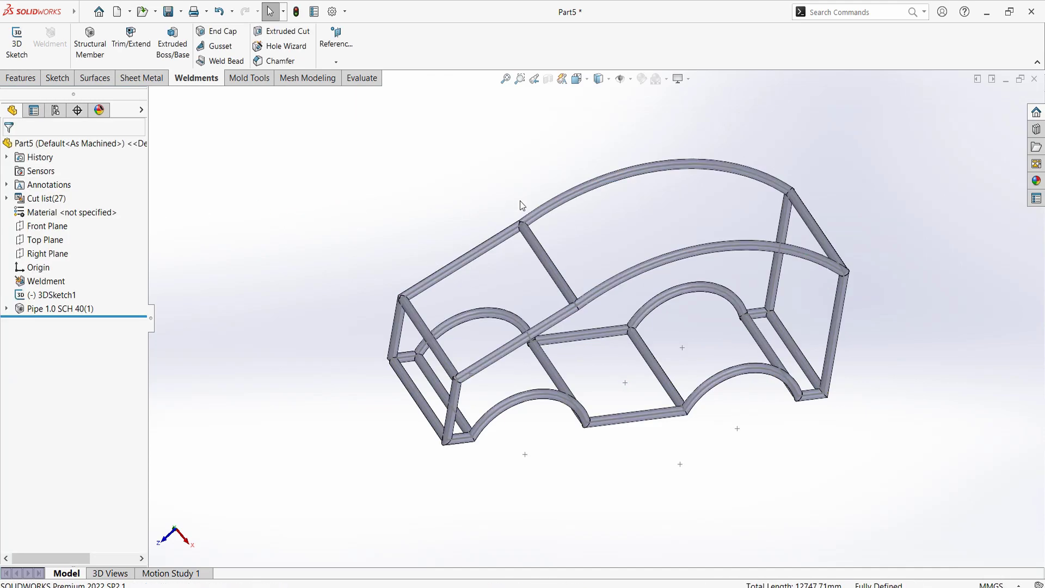
middle_click_drag(572, 275, 574, 236)
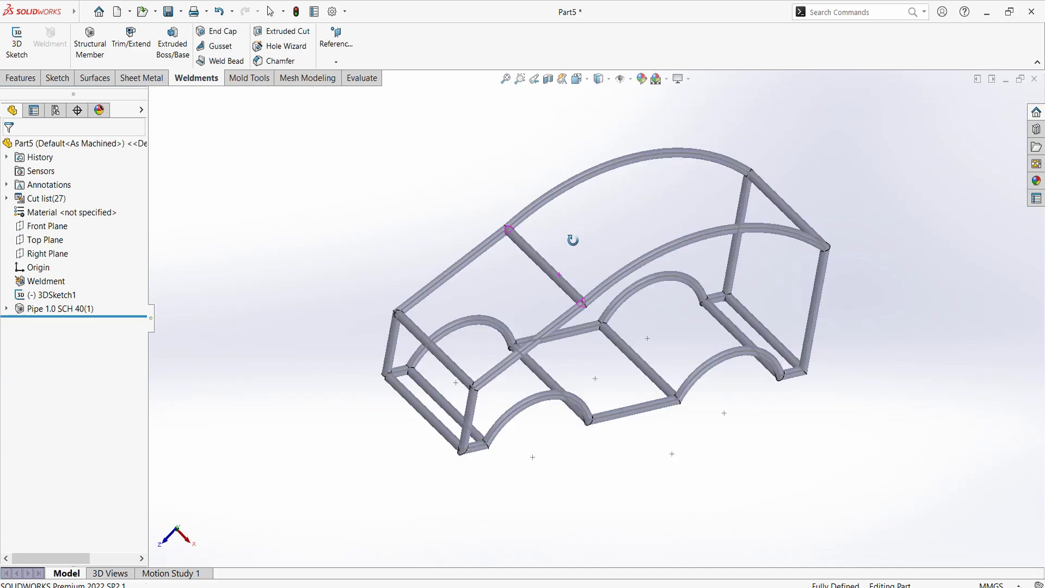
scroll(586, 321, "down", 5)
scroll(586, 320, "down", 3)
mouse_move(586, 320)
middle_mouse_down()
mouse_move(652, 354)
mouse_move(567, 342)
middle_mouse_up()
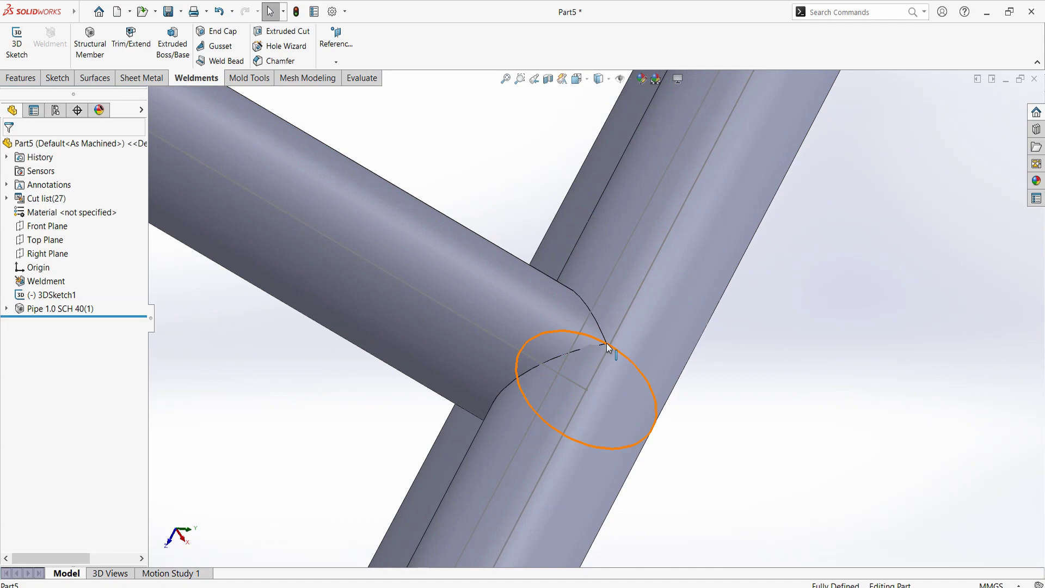
scroll(608, 346, "up", 2)
scroll(593, 346, "up", 3)
scroll(626, 348, "up", 3)
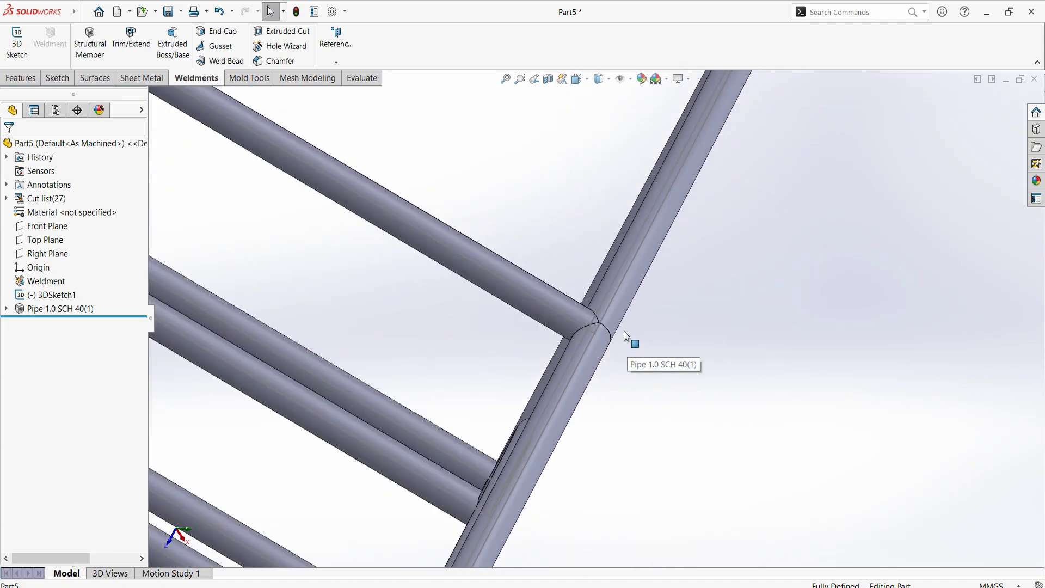
scroll(599, 360, "up", 3)
mouse_move(593, 369)
middle_mouse_down()
mouse_move(631, 354)
mouse_move(513, 235)
mouse_move(613, 128)
mouse_move(556, 181)
mouse_move(527, 166)
mouse_move(553, 203)
mouse_move(588, 168)
mouse_move(527, 292)
mouse_move(412, 216)
mouse_move(434, 201)
mouse_move(427, 187)
mouse_move(389, 232)
mouse_move(411, 217)
mouse_move(671, 233)
mouse_move(632, 247)
middle_mouse_up()
scroll(441, 227, "down", 2)
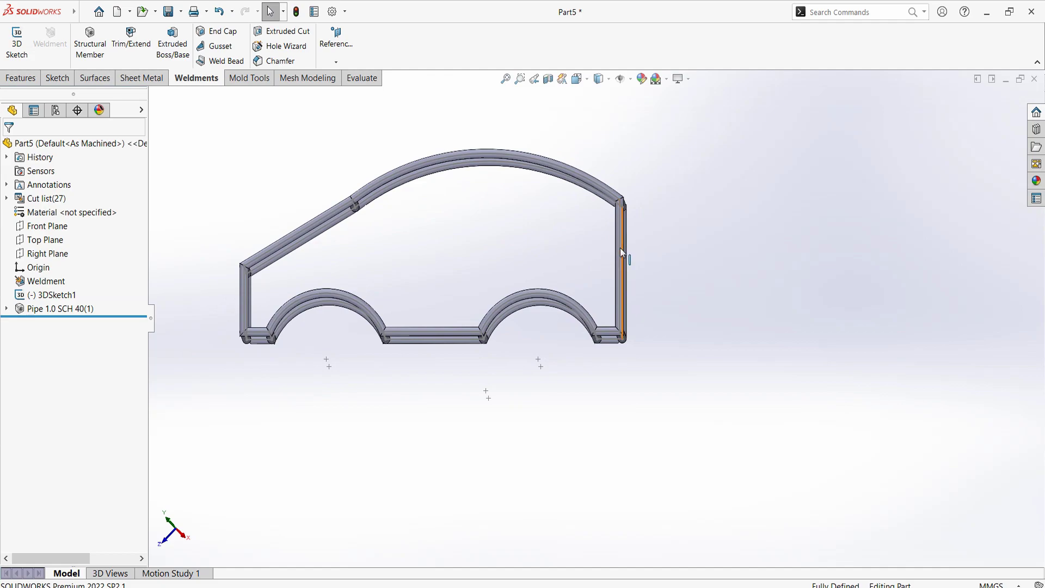
scroll(615, 316, "up", 2)
scroll(484, 242, "up", 1)
scroll(571, 256, "down", 2)
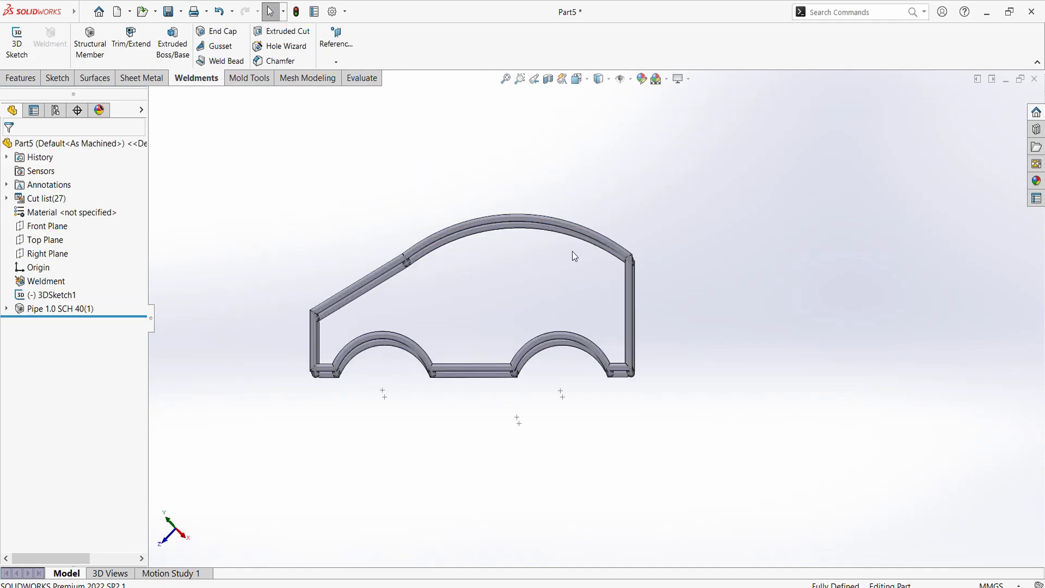
scroll(574, 250, "down", 2)
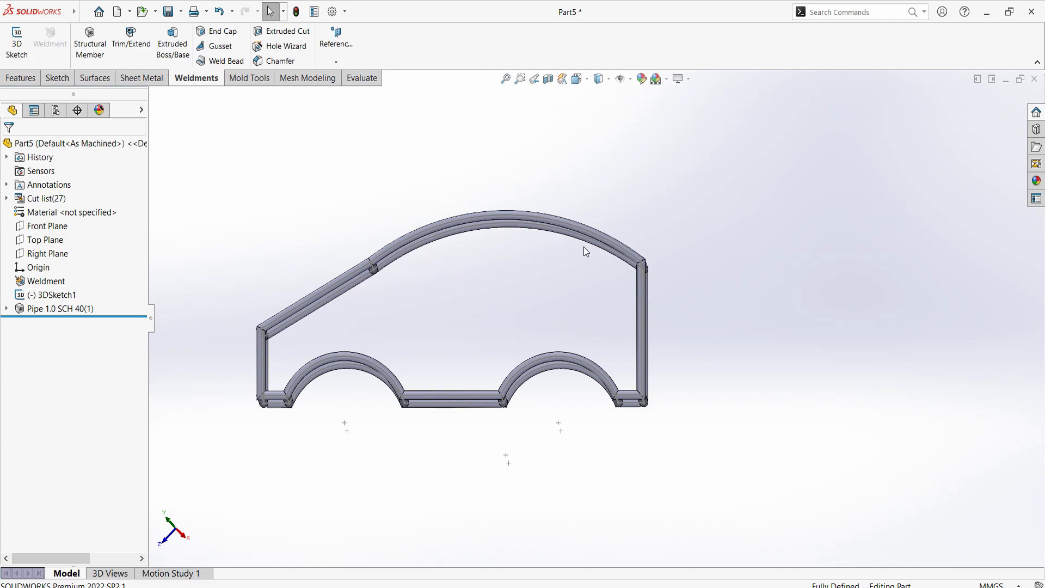
mouse_move(583, 249)
middle_mouse_down()
mouse_move(606, 345)
mouse_move(563, 343)
middle_mouse_up()
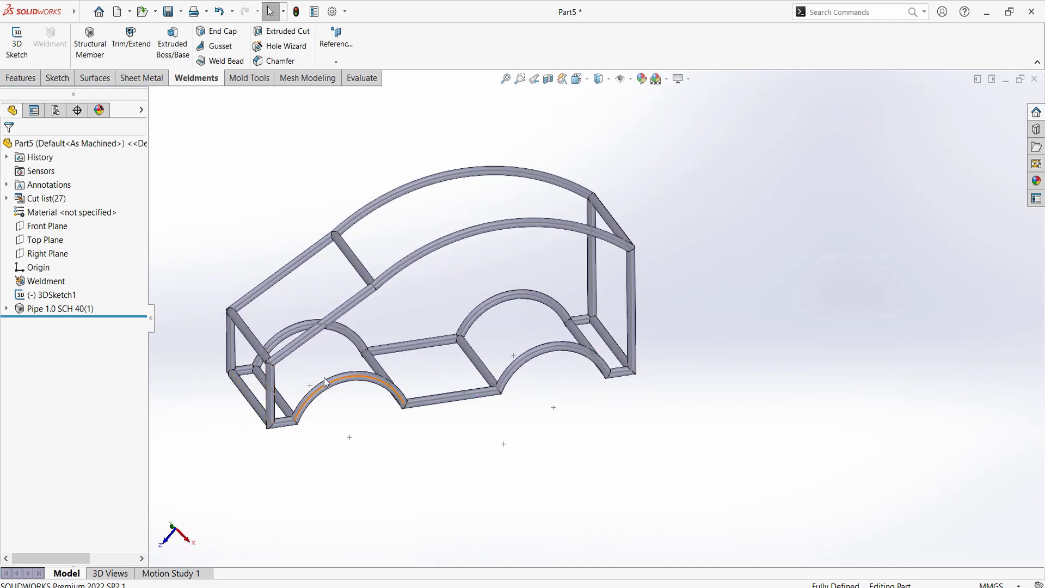
mouse_move(353, 405)
middle_mouse_down()
mouse_move(343, 365)
mouse_move(338, 380)
middle_mouse_up()
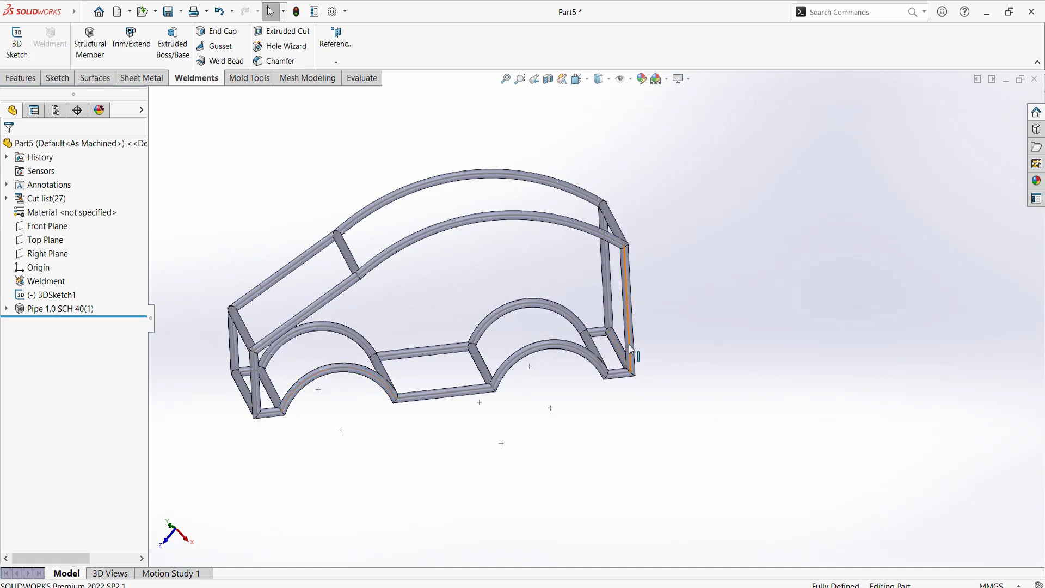
mouse_move(422, 292)
middle_mouse_down()
mouse_move(377, 314)
mouse_move(488, 315)
mouse_move(436, 263)
mouse_move(554, 262)
mouse_move(466, 294)
mouse_move(482, 234)
mouse_move(478, 242)
mouse_move(511, 284)
mouse_move(700, 282)
mouse_move(623, 311)
mouse_move(593, 261)
mouse_move(618, 285)
middle_mouse_up()
key("space")
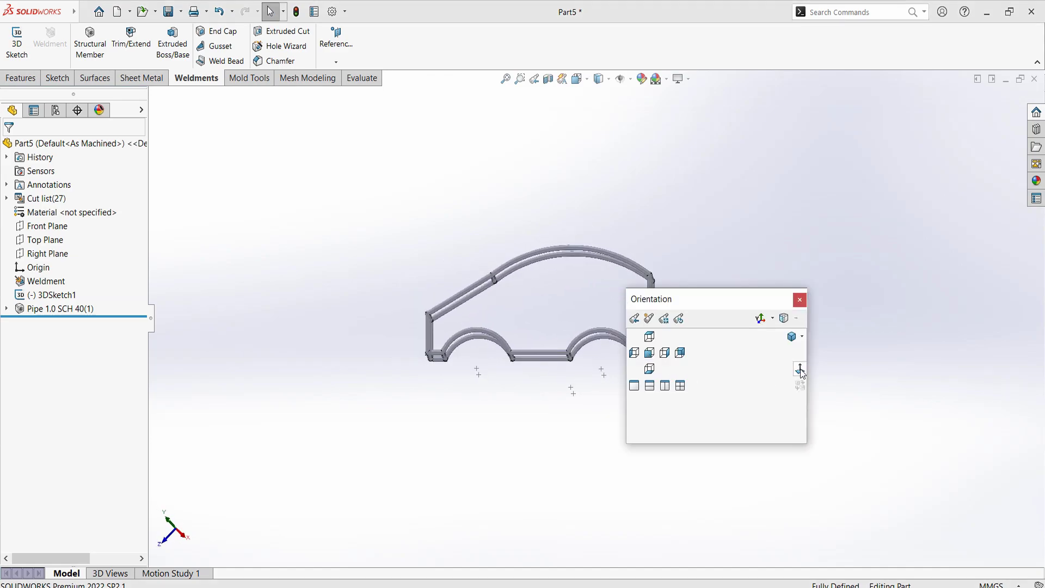
key("ctrl+7")
mouse_move(761, 289)
middle_mouse_down()
mouse_move(611, 373)
mouse_move(709, 513)
mouse_move(531, 395)
mouse_move(398, 383)
mouse_move(608, 287)
mouse_move(683, 390)
mouse_move(656, 264)
mouse_move(764, 284)
mouse_move(650, 357)
mouse_move(713, 368)
mouse_move(655, 276)
mouse_move(741, 386)
mouse_move(706, 296)
middle_mouse_up()
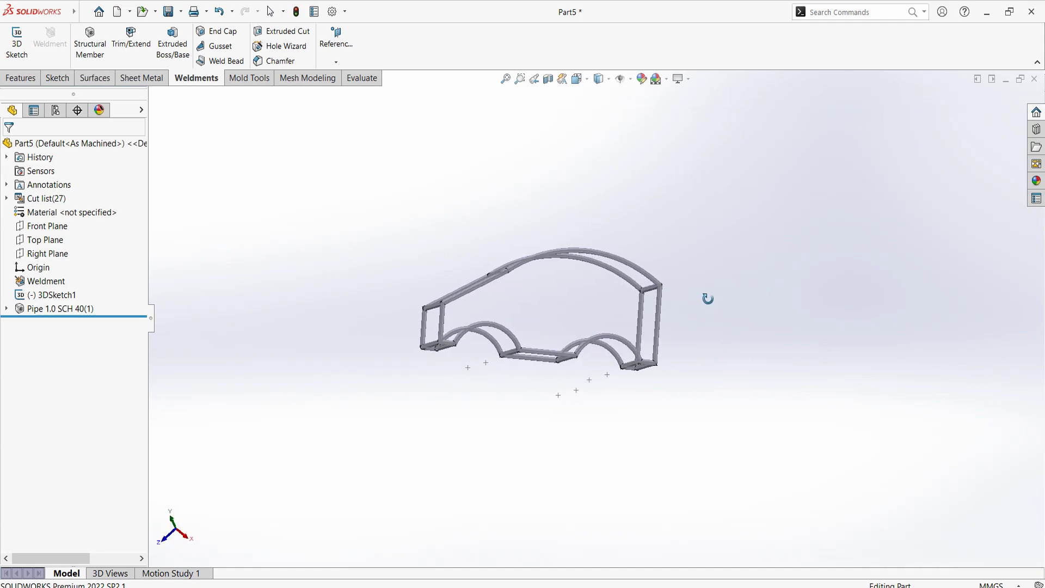
left_click(607, 376)
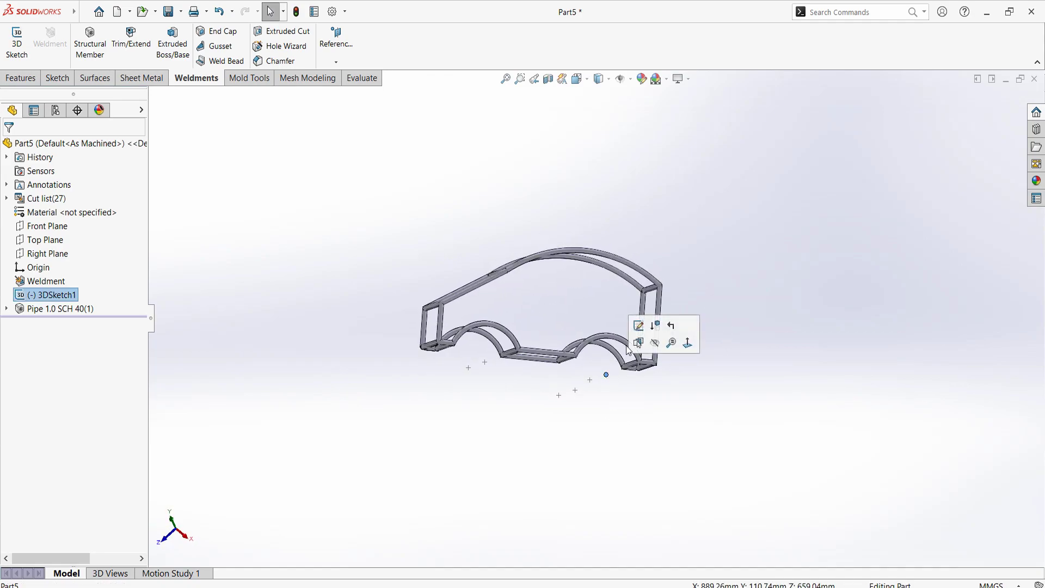
left_click(655, 342)
middle_click_drag(793, 312, 711, 357)
scroll(670, 299, "down", 5)
scroll(672, 305, "down", 3)
scroll(671, 305, "up", 4)
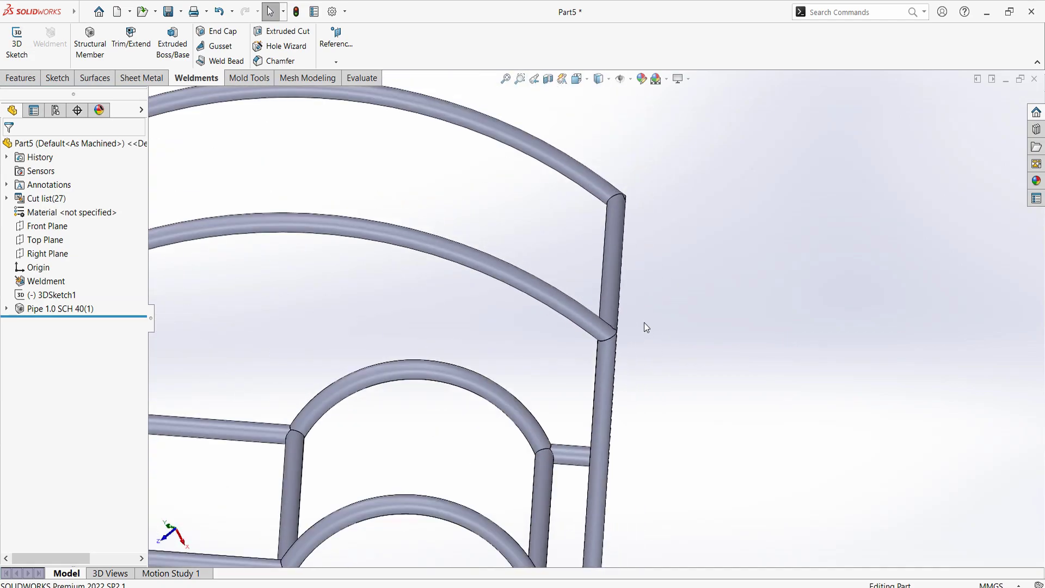
mouse_move(644, 322)
middle_mouse_down()
mouse_move(658, 345)
mouse_move(663, 276)
mouse_move(681, 299)
mouse_move(674, 294)
middle_mouse_up()
scroll(659, 305, "up", 3)
scroll(665, 276, "up", 2)
left_click_drag(638, 225, 365, 422)
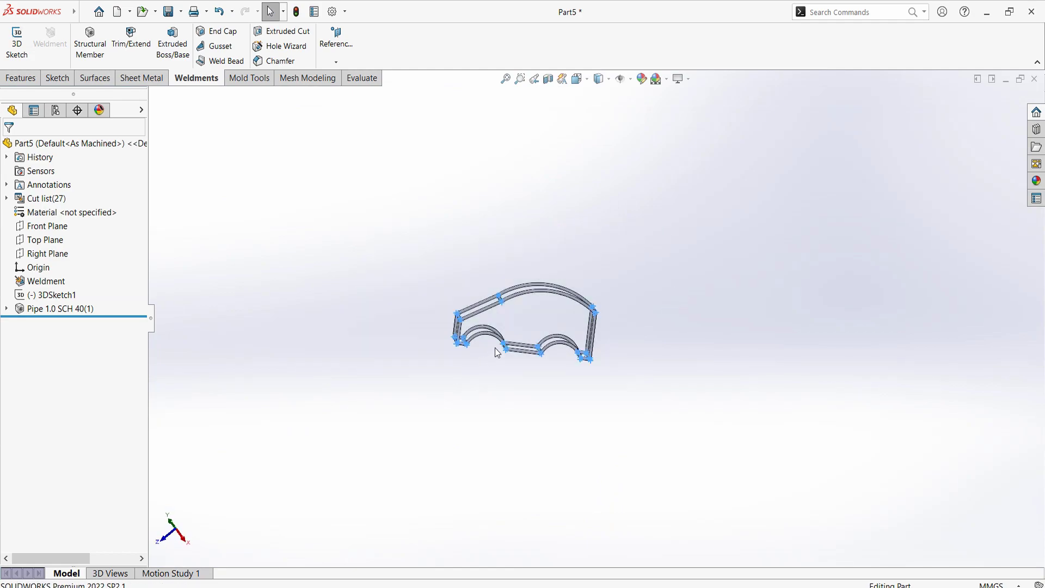
left_click(357, 374)
mouse_move(696, 223)
left_mouse_down()
mouse_move(405, 400)
mouse_move(390, 385)
left_mouse_up()
Assign AISI 304 steel as the part material, keeping SI MPa units
right_click(21, 214)
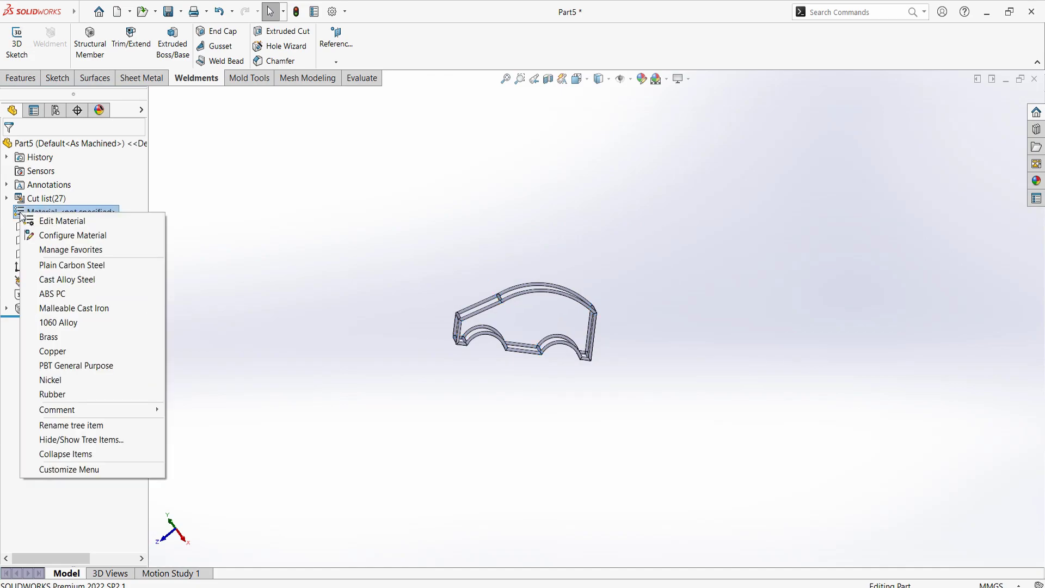
left_click(68, 224)
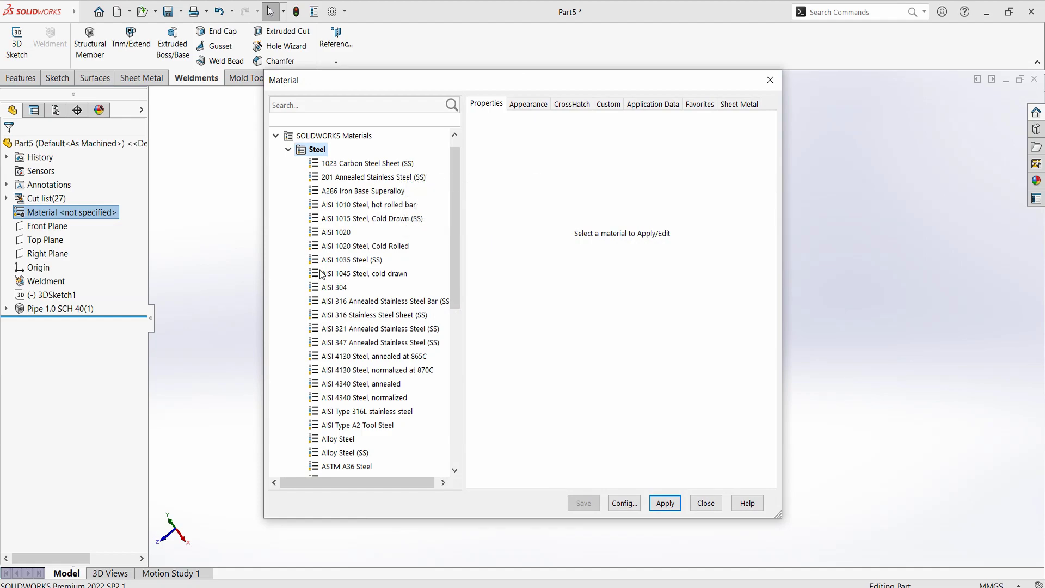
mouse_move(334, 288)
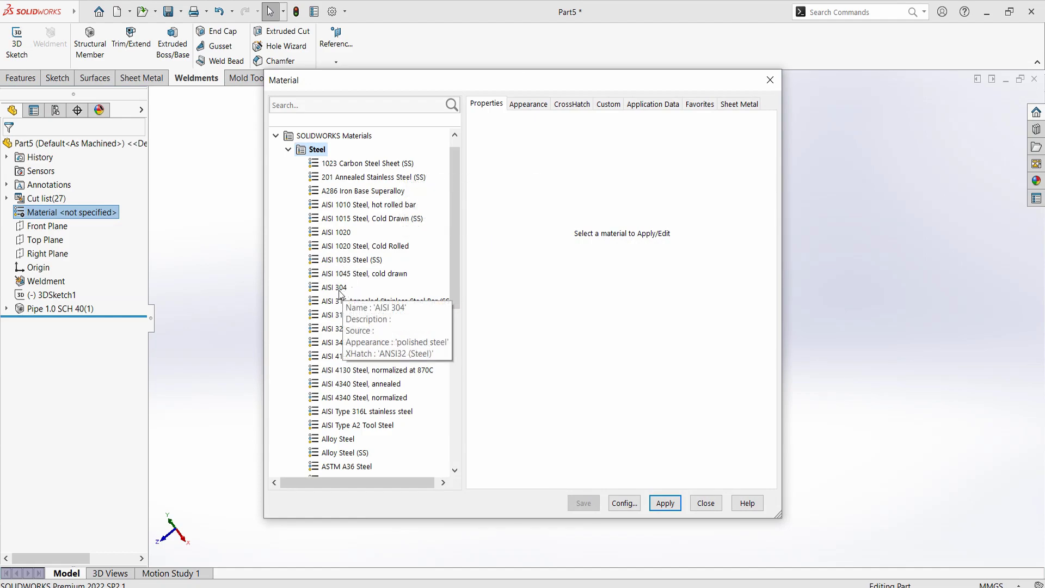
left_click(339, 288)
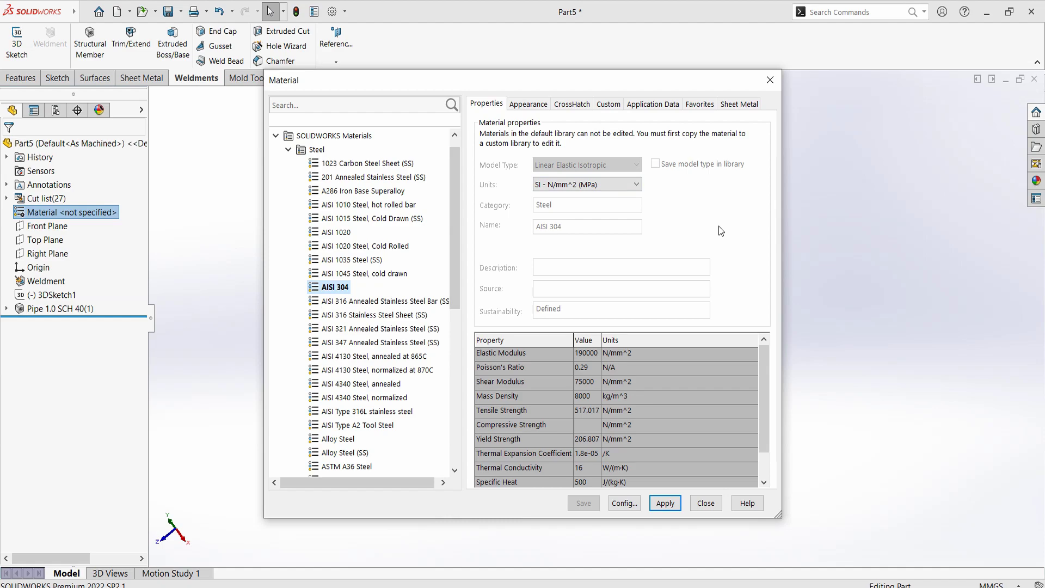
left_click(638, 188)
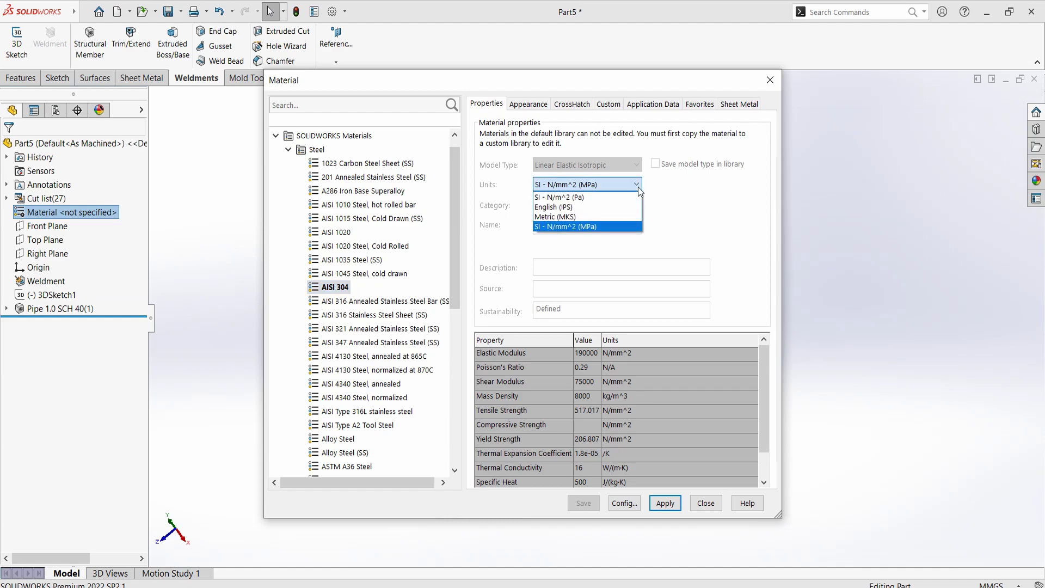
left_click(638, 187)
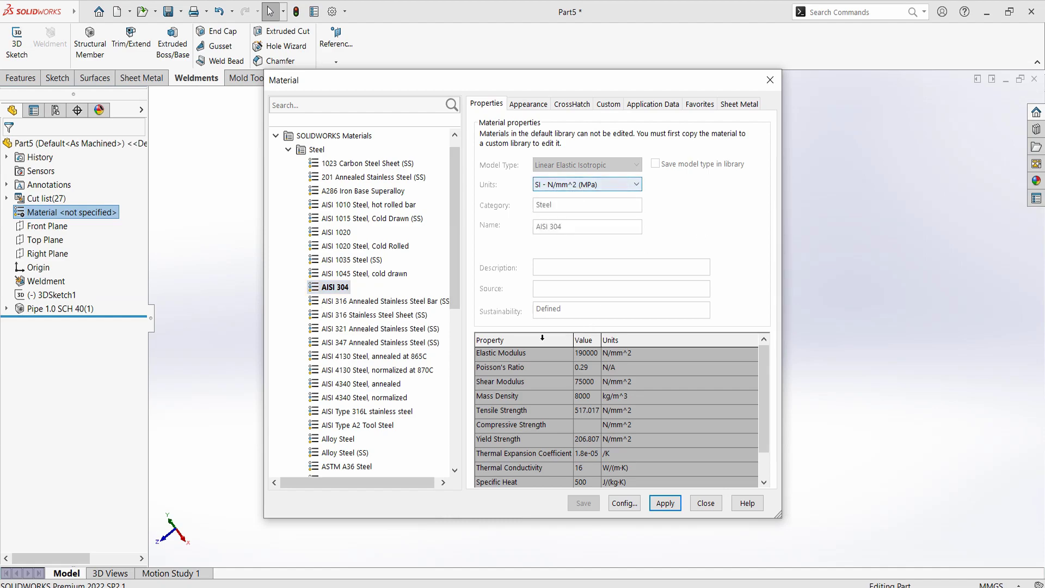
left_click(666, 504)
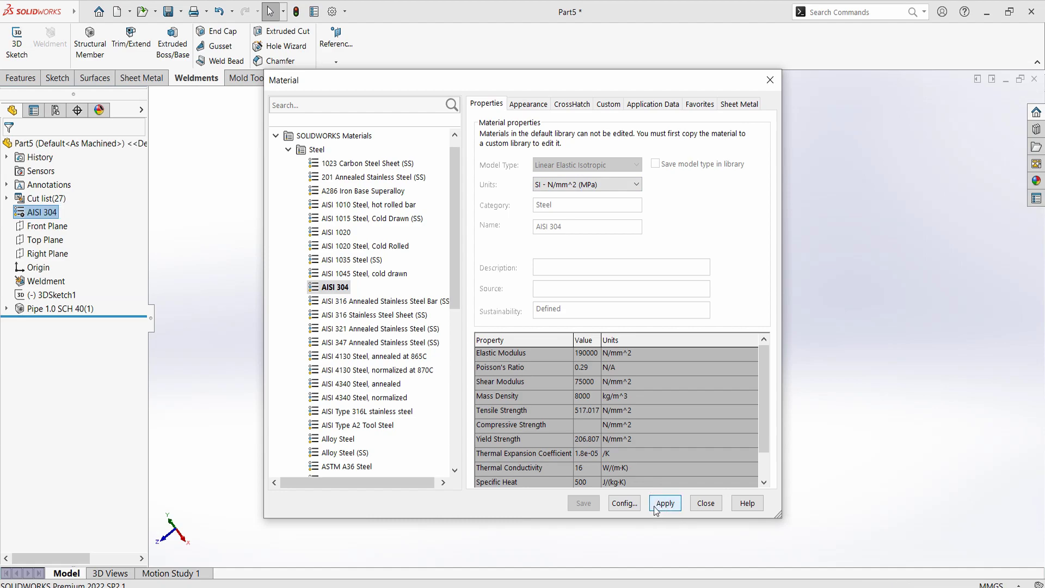
left_click(706, 504)
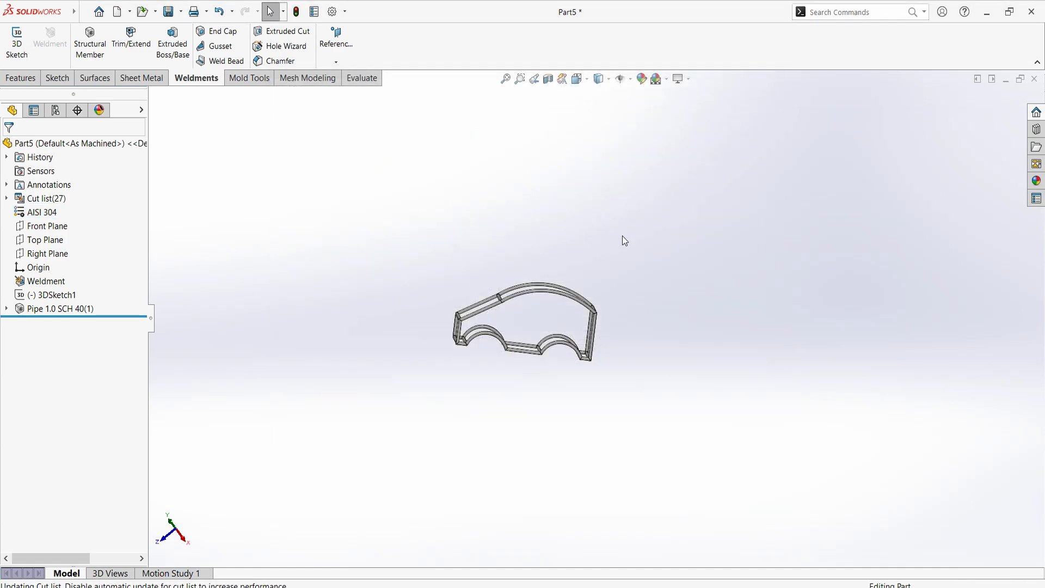
Change the whole part's appearance to green
scroll(479, 315, "down", 2)
scroll(583, 319, "down", 3)
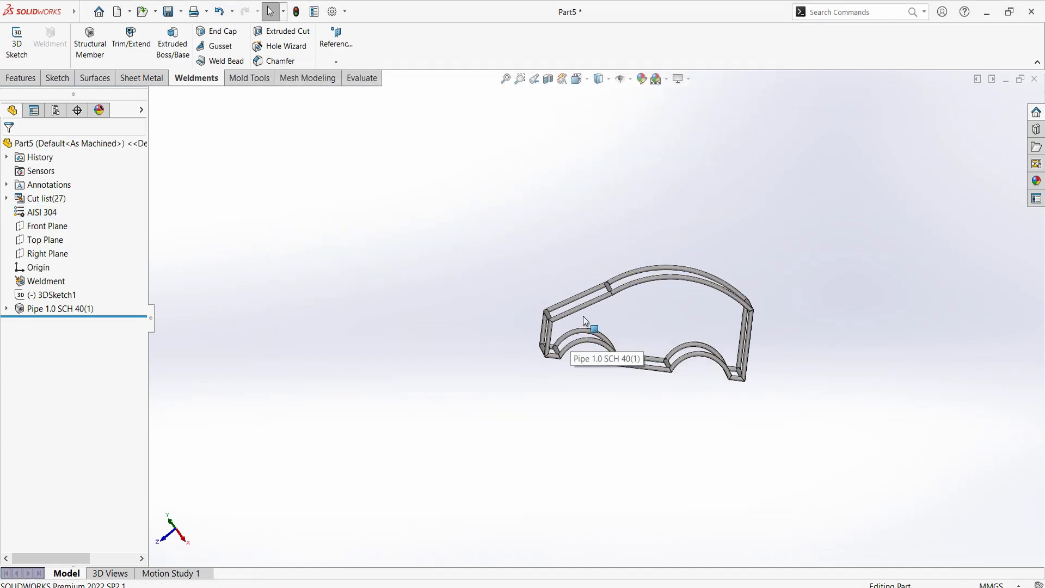
scroll(605, 320, "down", 3)
scroll(606, 319, "up", 2)
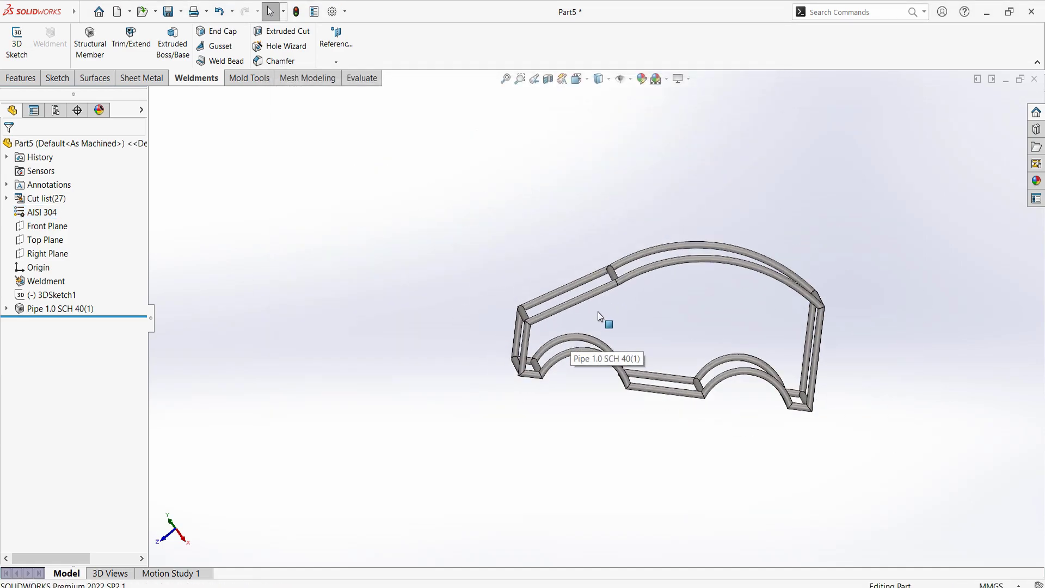
left_click(675, 262)
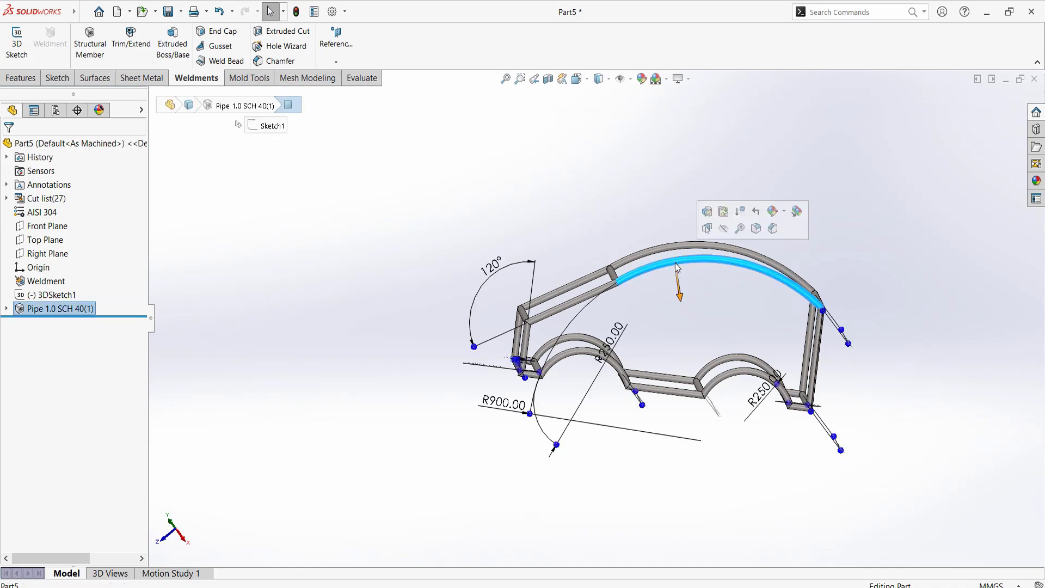
left_click(773, 212)
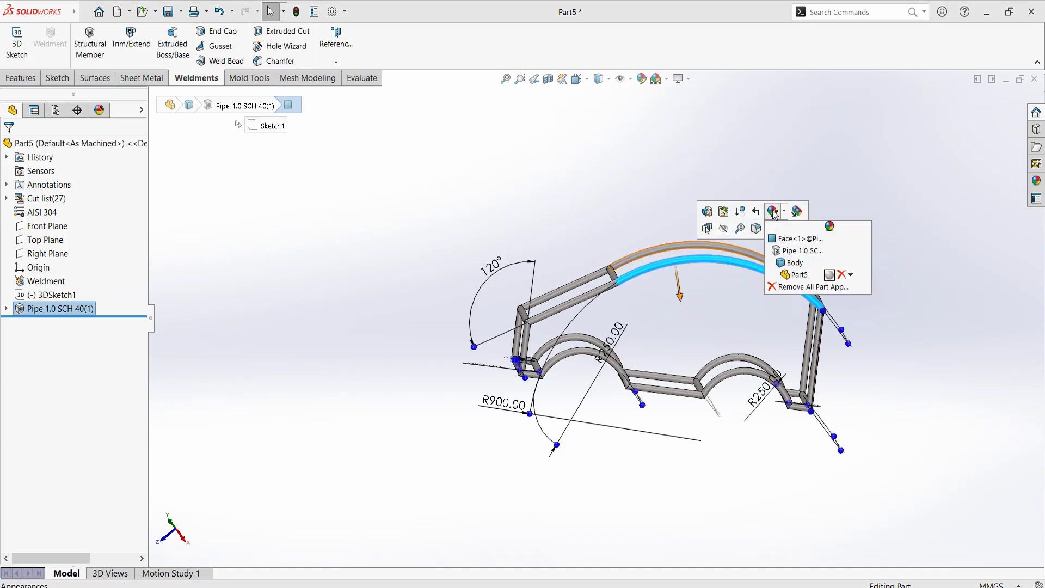
left_click(829, 278)
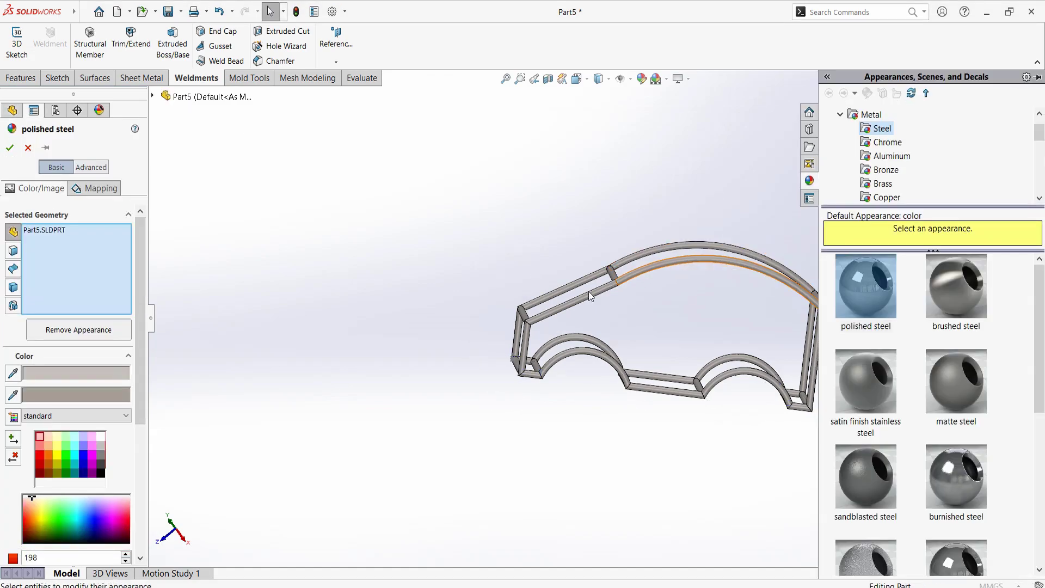
mouse_move(31, 517)
left_mouse_down()
mouse_move(55, 527)
mouse_move(93, 519)
mouse_move(64, 519)
left_mouse_up()
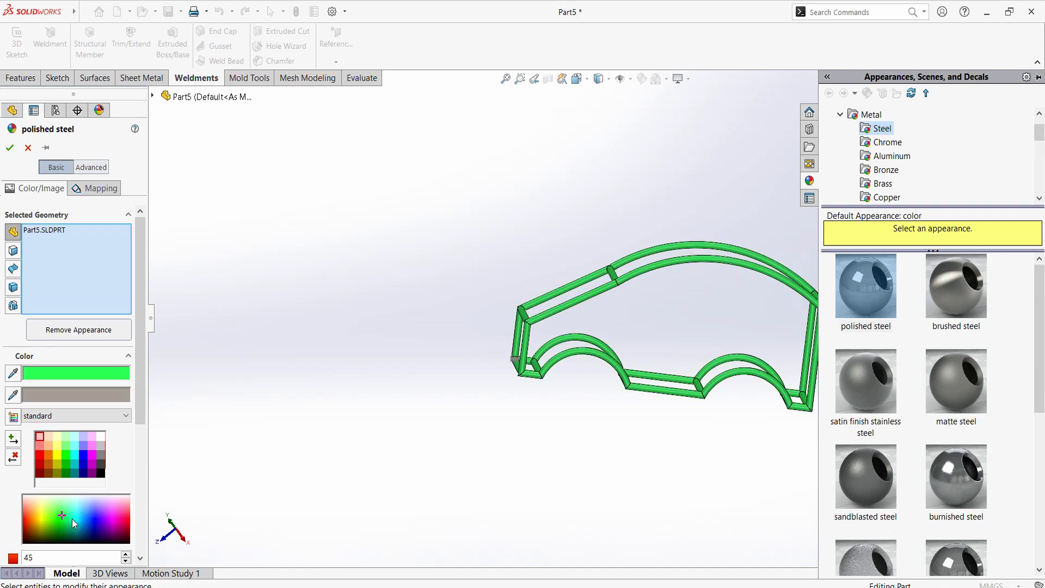
left_click(10, 145)
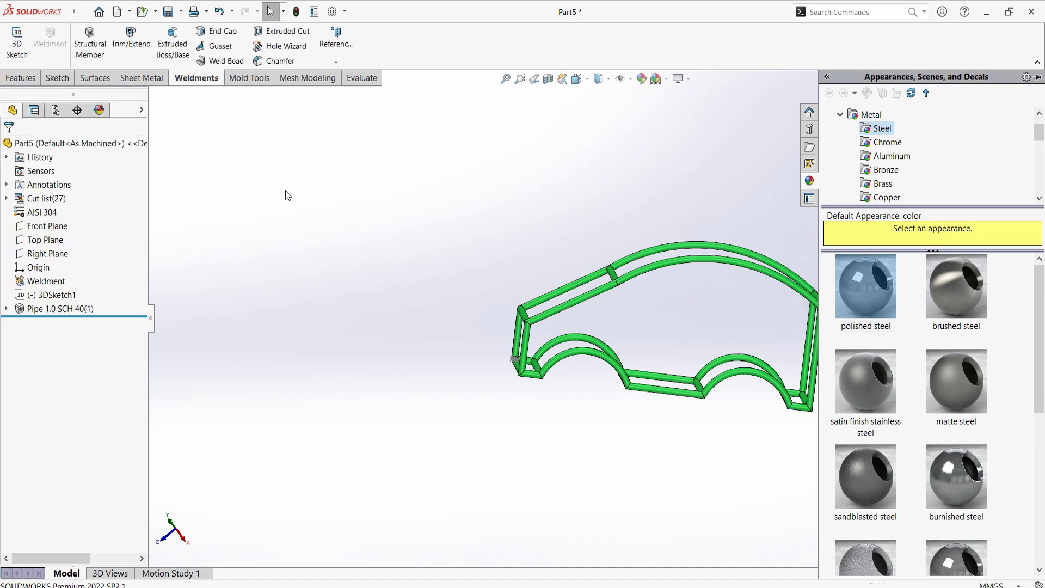
left_click(305, 194)
Fit, box-select and orbit the green frame to a near side-on view
key("f")
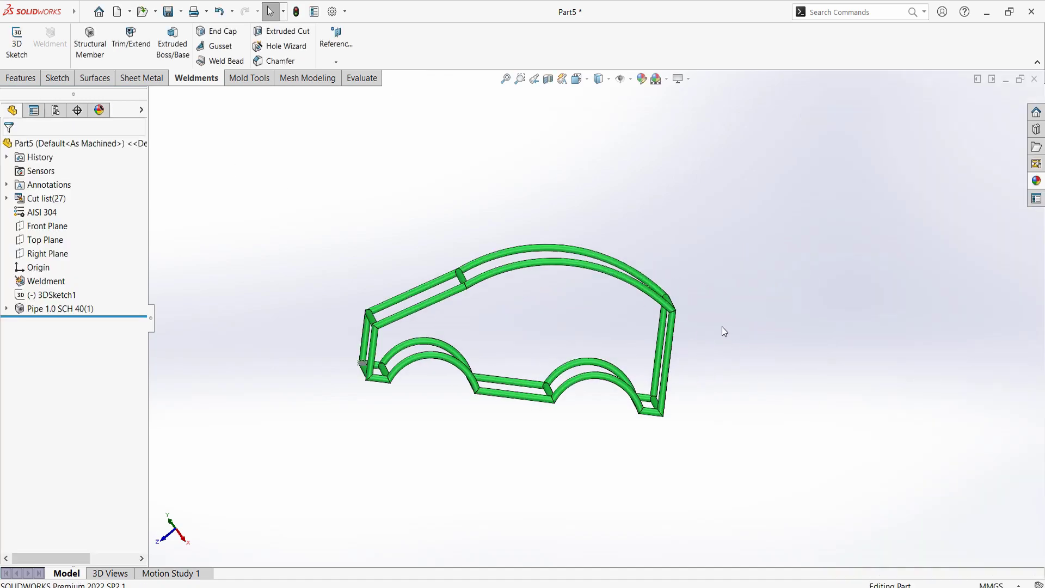
mouse_move(700, 299)
middle_mouse_down()
mouse_move(651, 361)
mouse_move(653, 482)
mouse_move(649, 406)
middle_mouse_up()
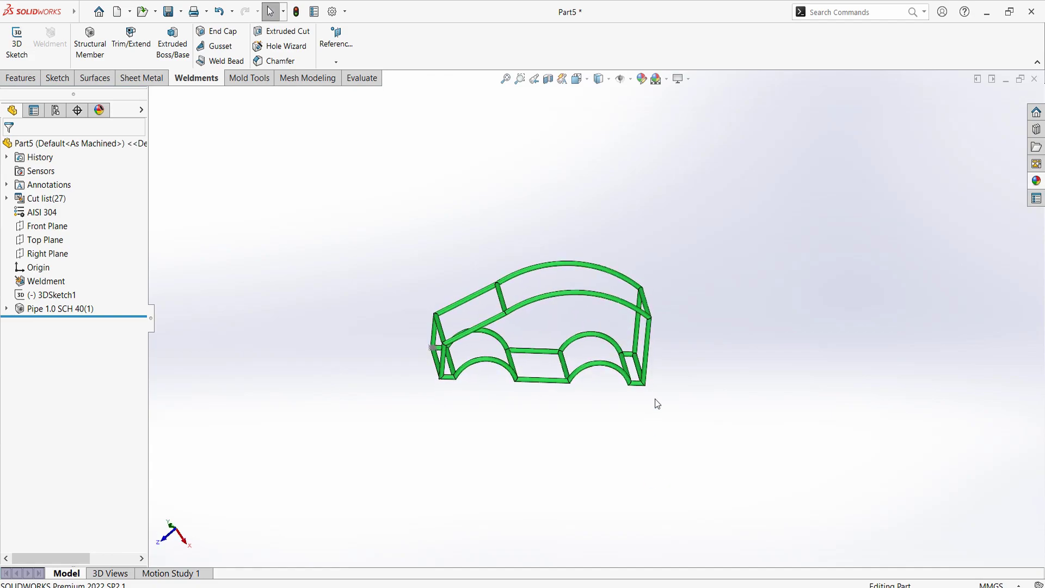
left_click_drag(675, 254, 357, 467)
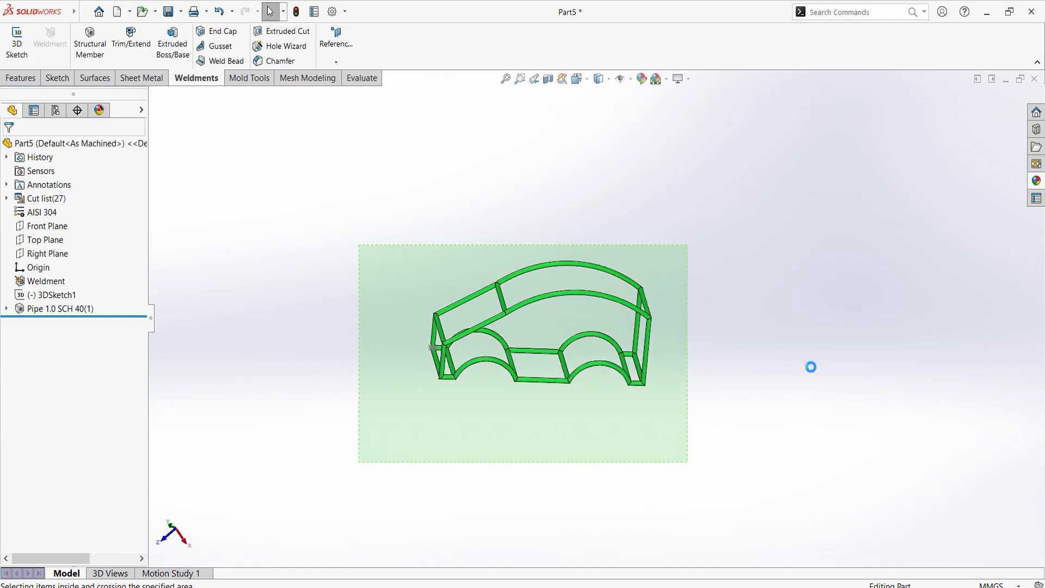
scroll(555, 364, "up", 3)
scroll(556, 363, "down", 3)
scroll(630, 365, "down", 1)
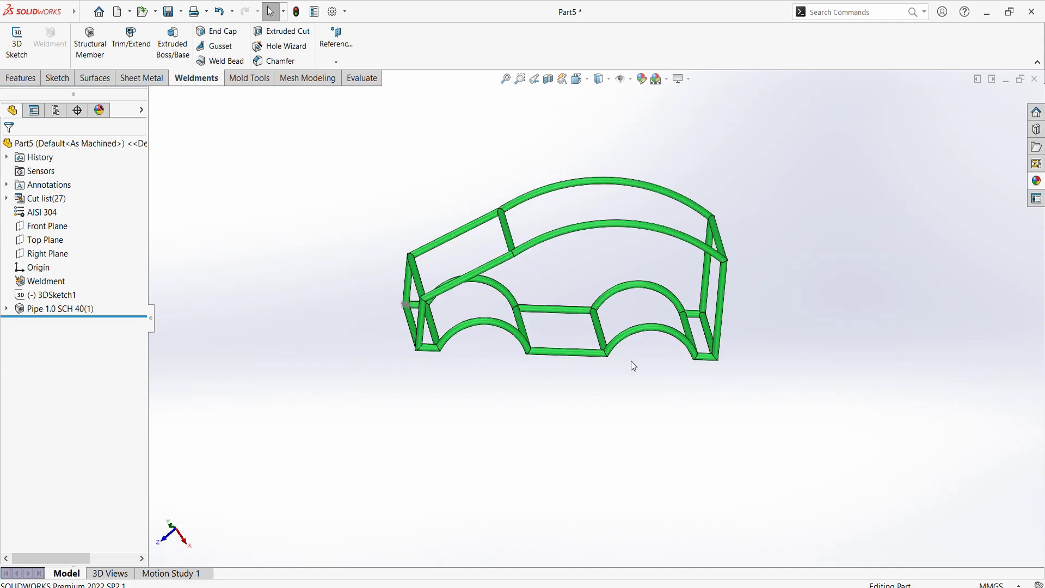
mouse_move(630, 364)
middle_mouse_down()
mouse_move(618, 304)
mouse_move(626, 305)
middle_mouse_up()
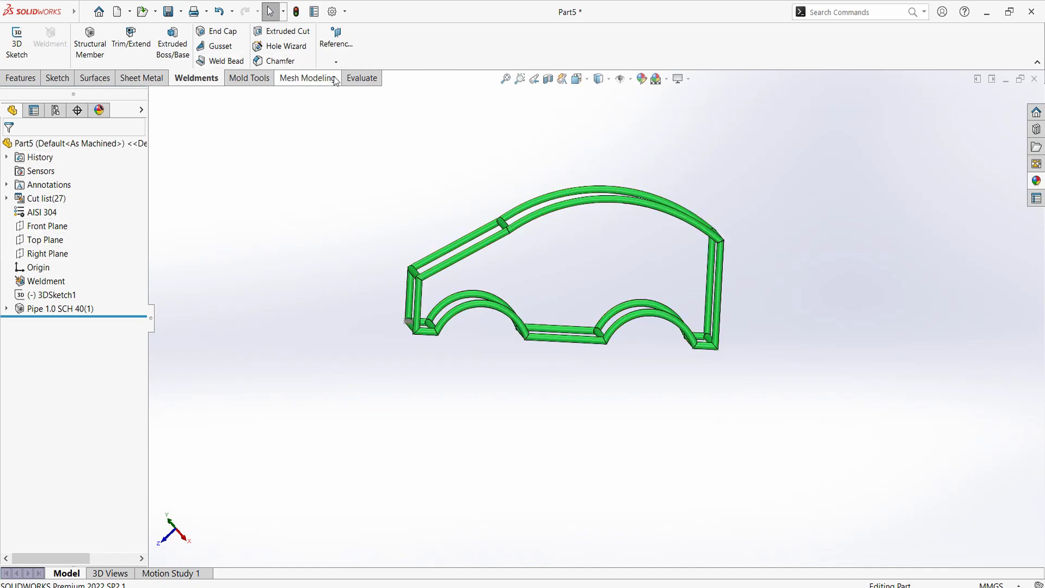
Run Mass Properties on the frame, reading 31850.14 grams, and open its Options
left_click(360, 79)
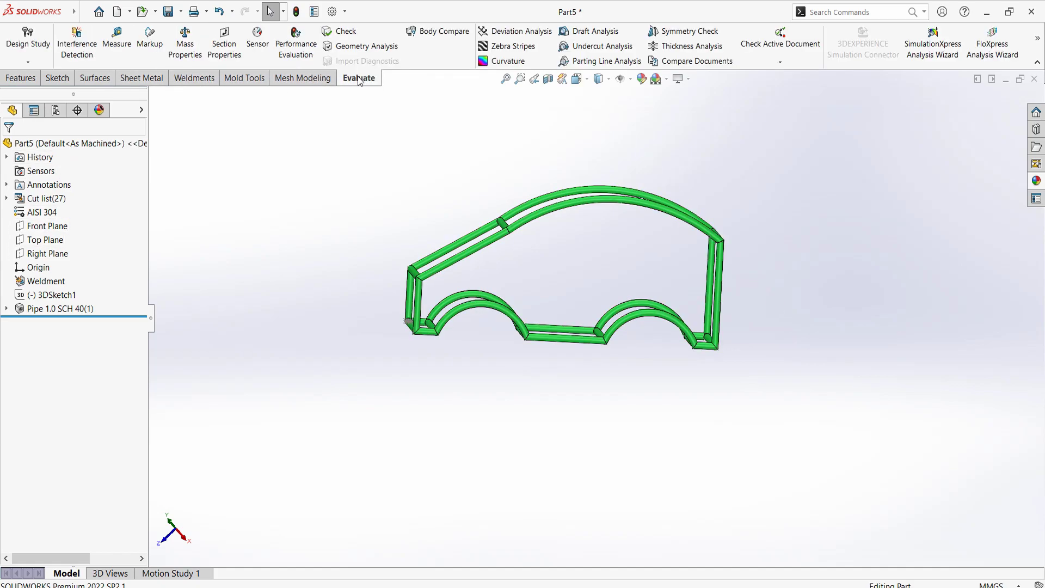
right_click(322, 82)
mouse_move(348, 116)
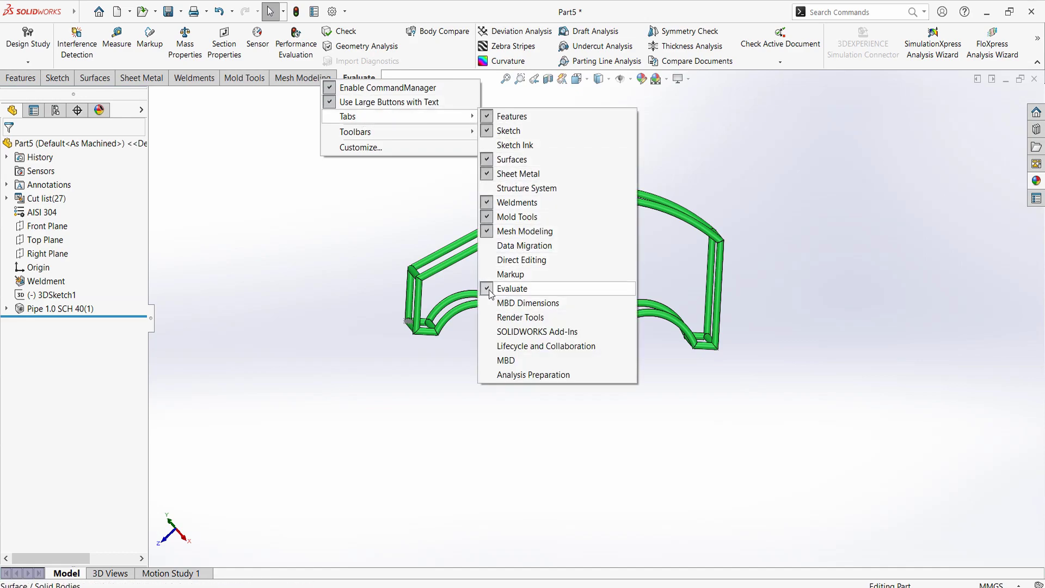
left_click(359, 257)
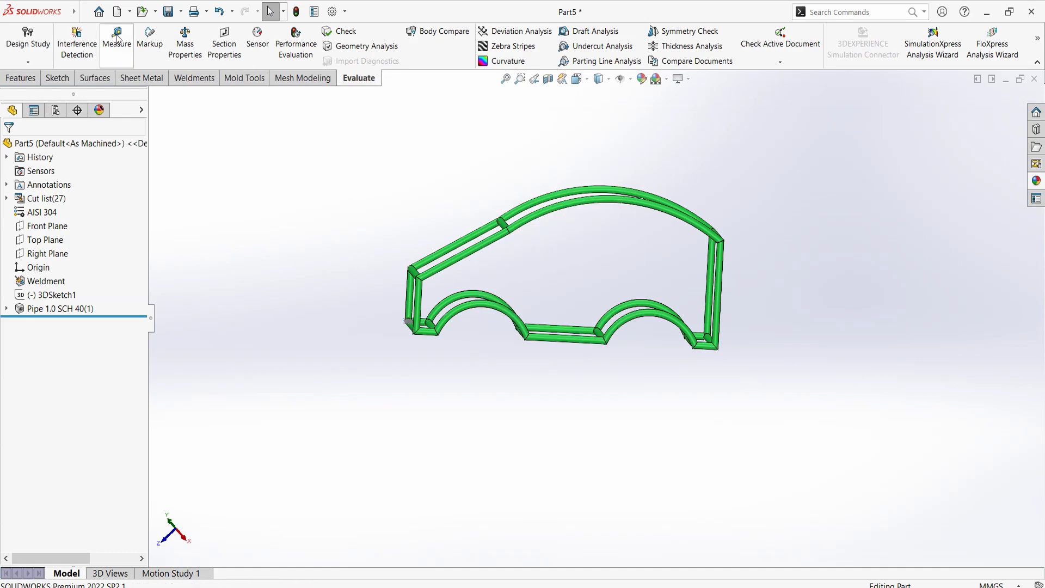
left_click(195, 41)
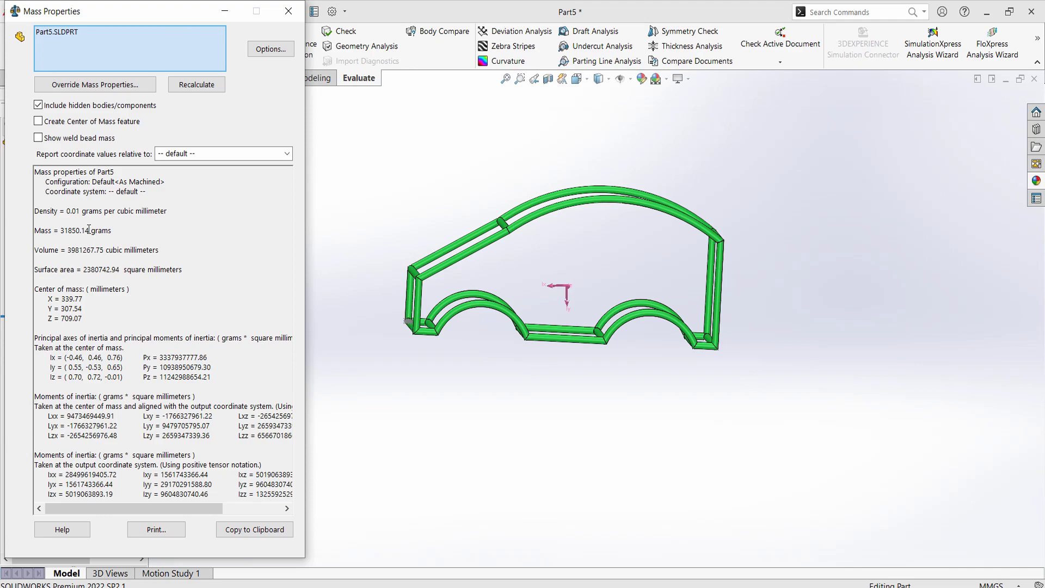
left_click_drag(90, 230, 54, 231)
left_click(140, 228)
left_click(268, 56)
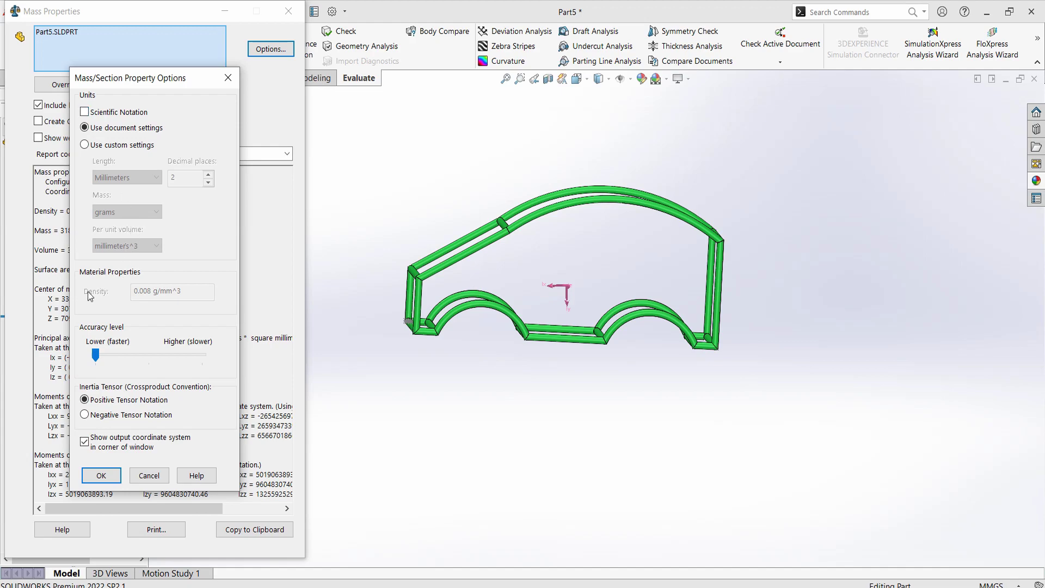
Use custom units with mass in kilograms (31.85 kg) and box-select all frame bodies
left_click(84, 144)
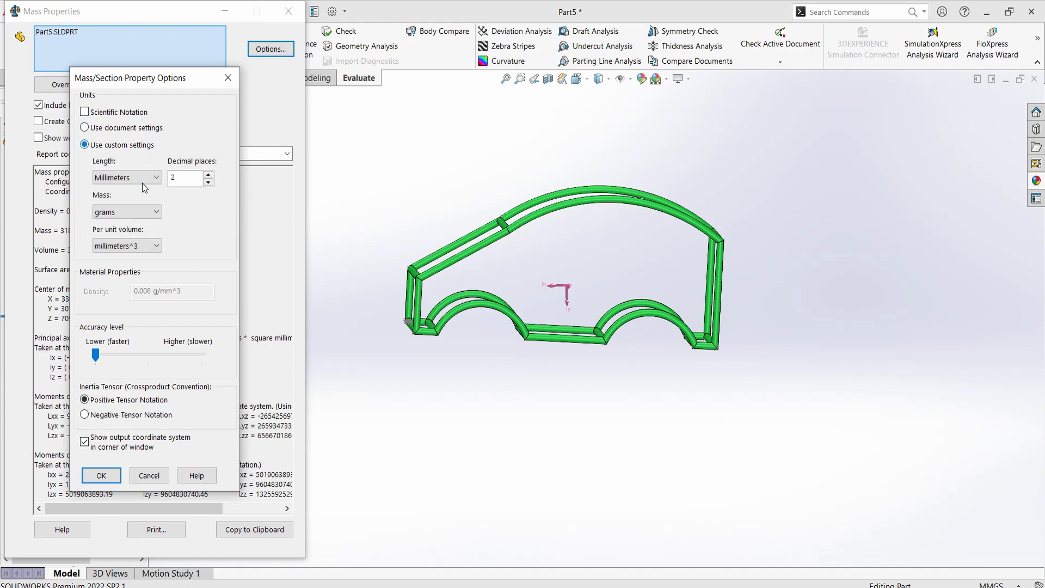
left_click(158, 180)
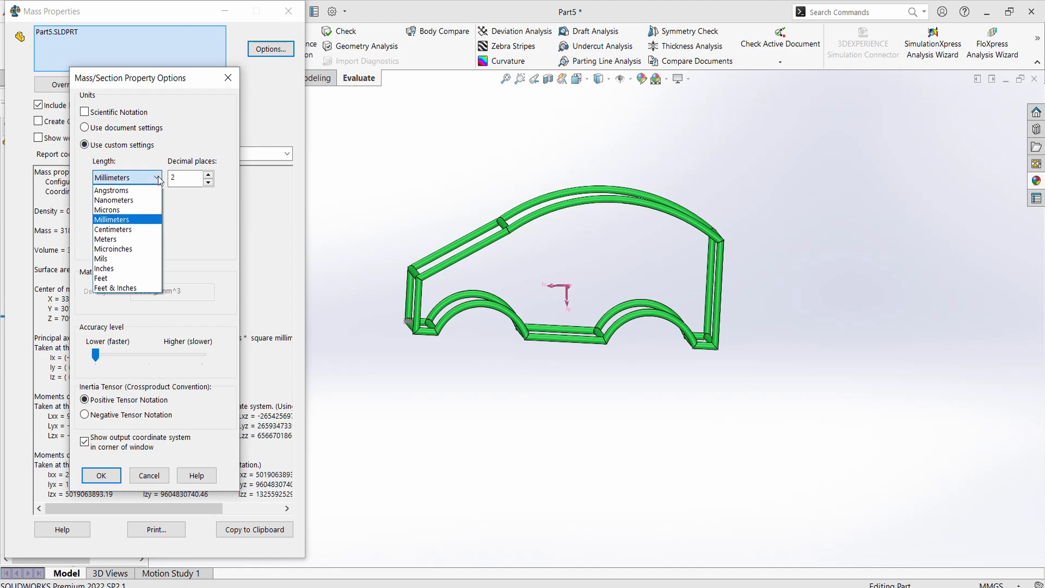
left_click(159, 180)
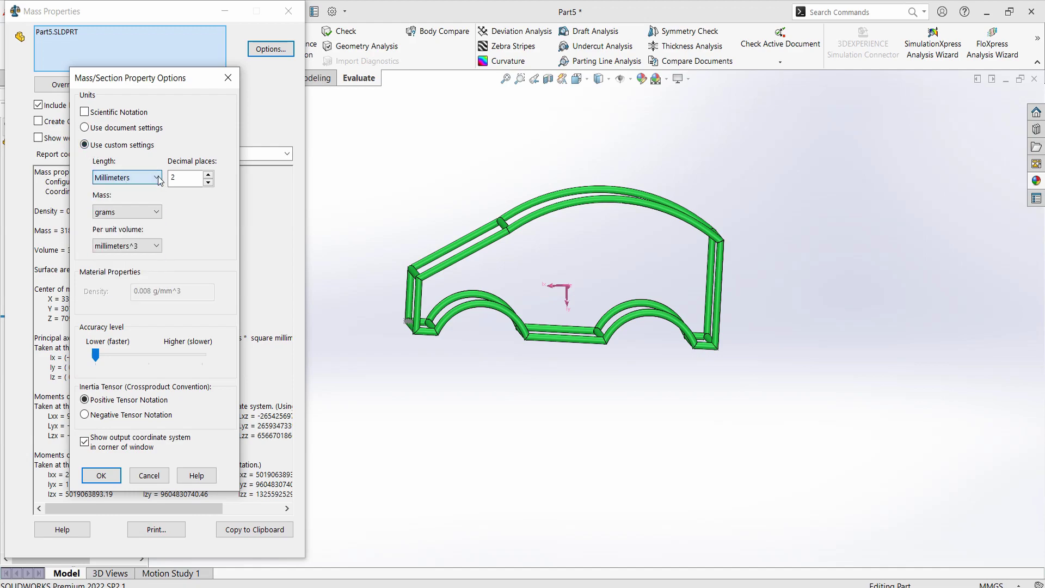
left_click(158, 214)
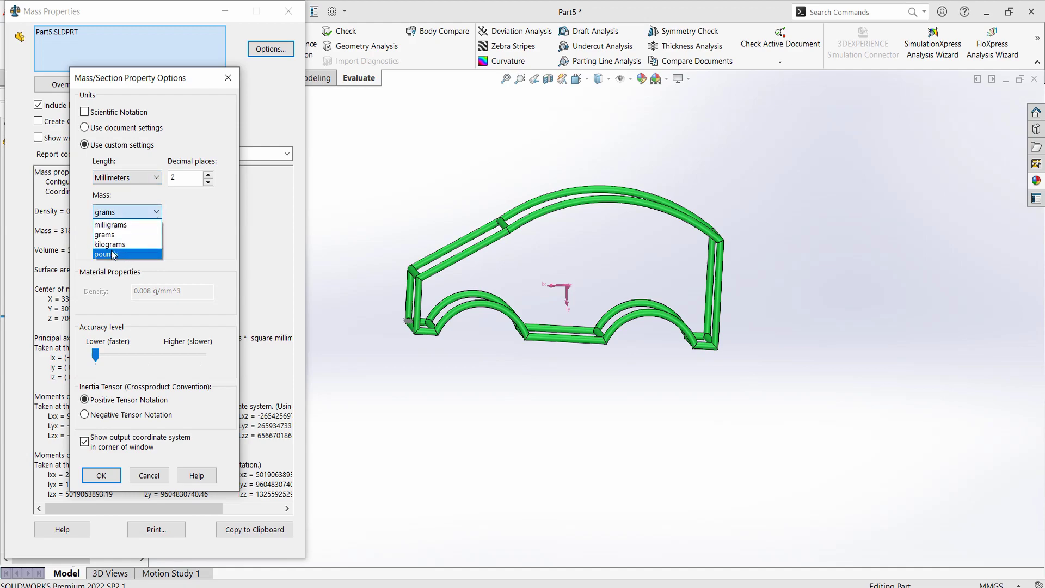
left_click(117, 246)
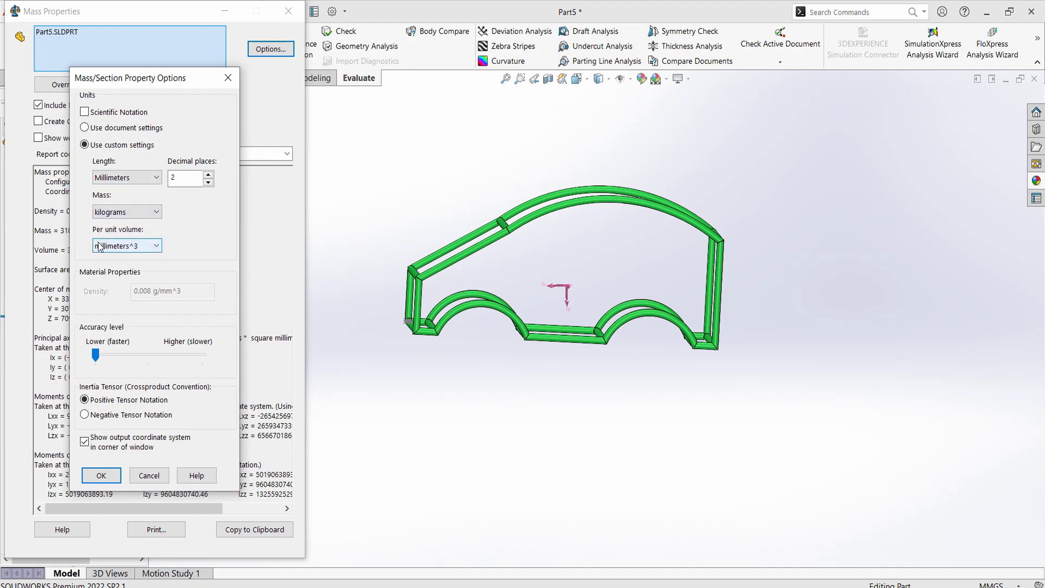
left_click(102, 475)
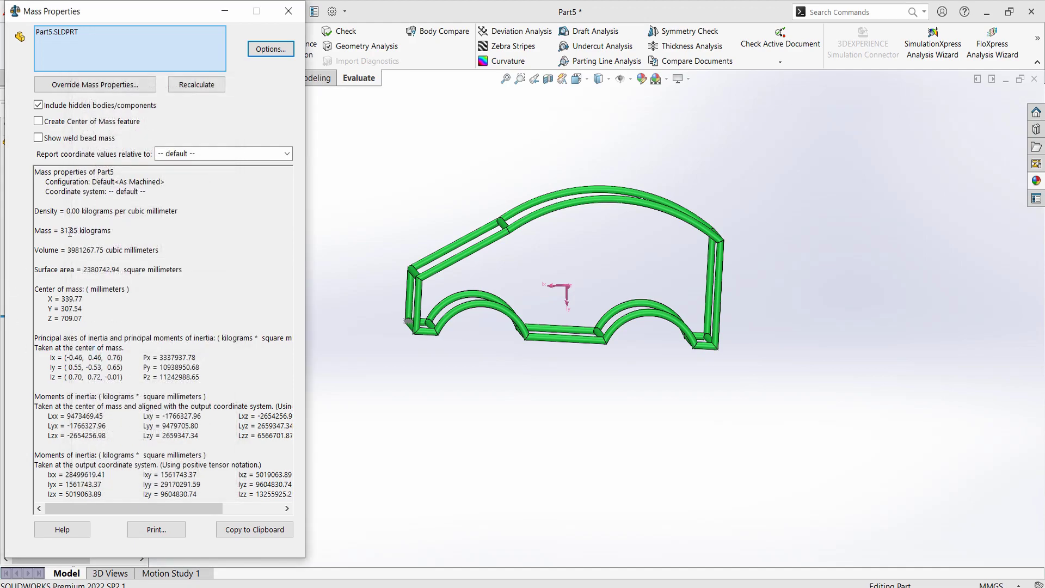
left_click_drag(79, 233, 58, 233)
left_click(132, 232)
left_click_drag(773, 200, 371, 438)
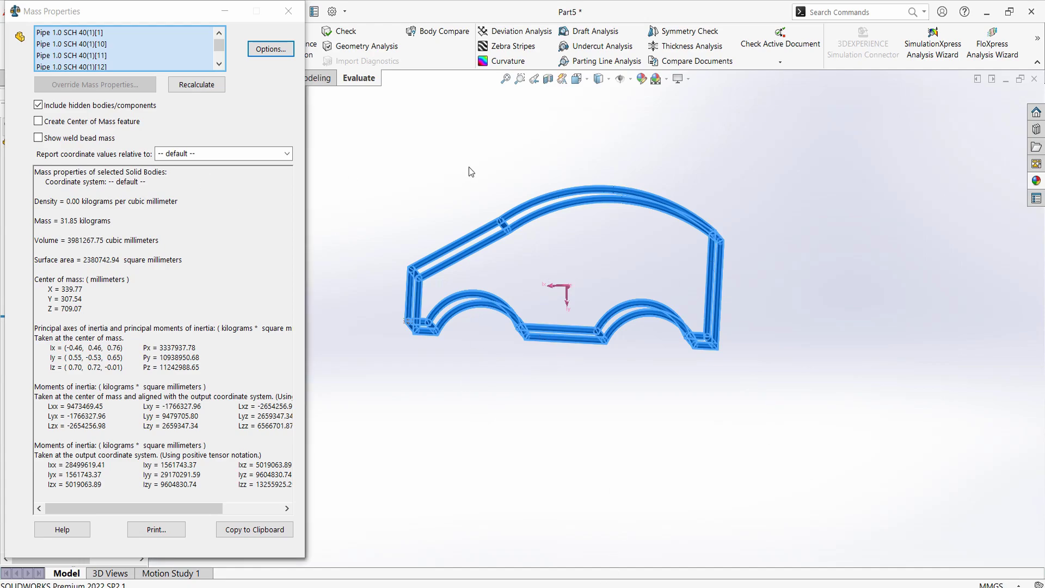
Close the Mass Properties report and select frame tubes to inspect them
left_click(296, 15)
left_click(435, 151)
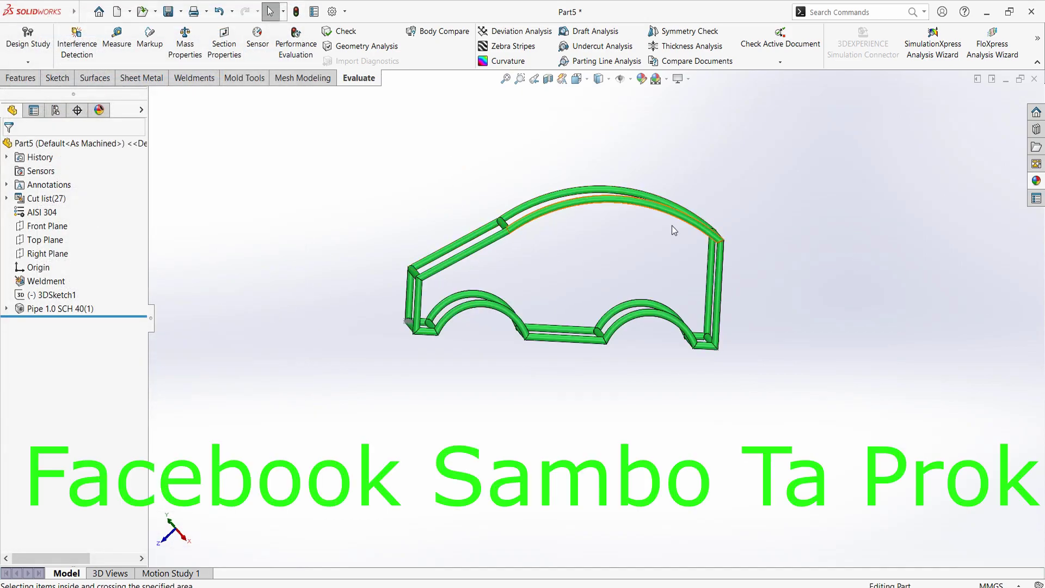
mouse_move(842, 131)
left_mouse_down()
mouse_move(427, 271)
mouse_move(237, 422)
left_mouse_up()
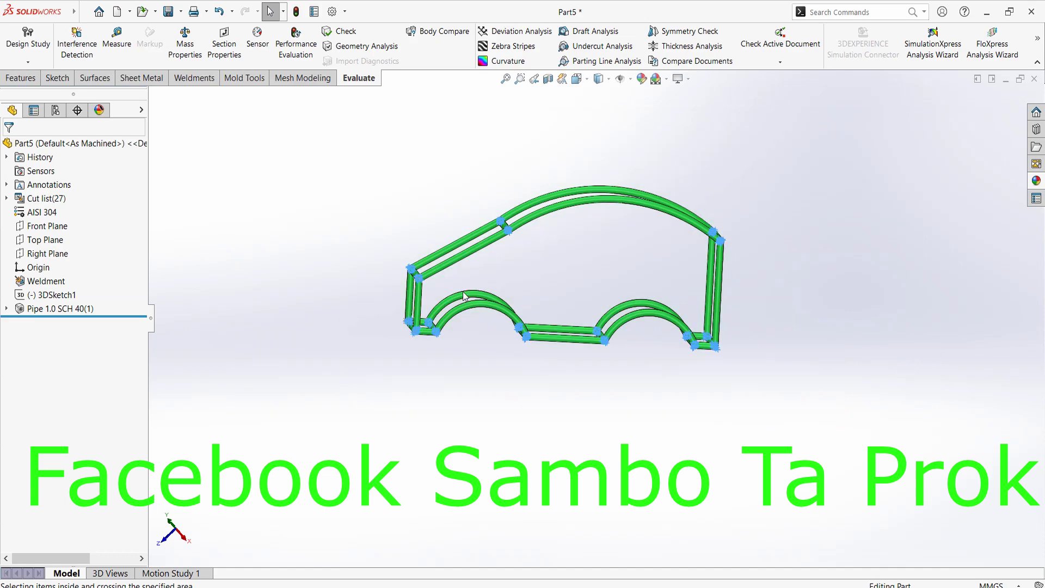
left_click(283, 314)
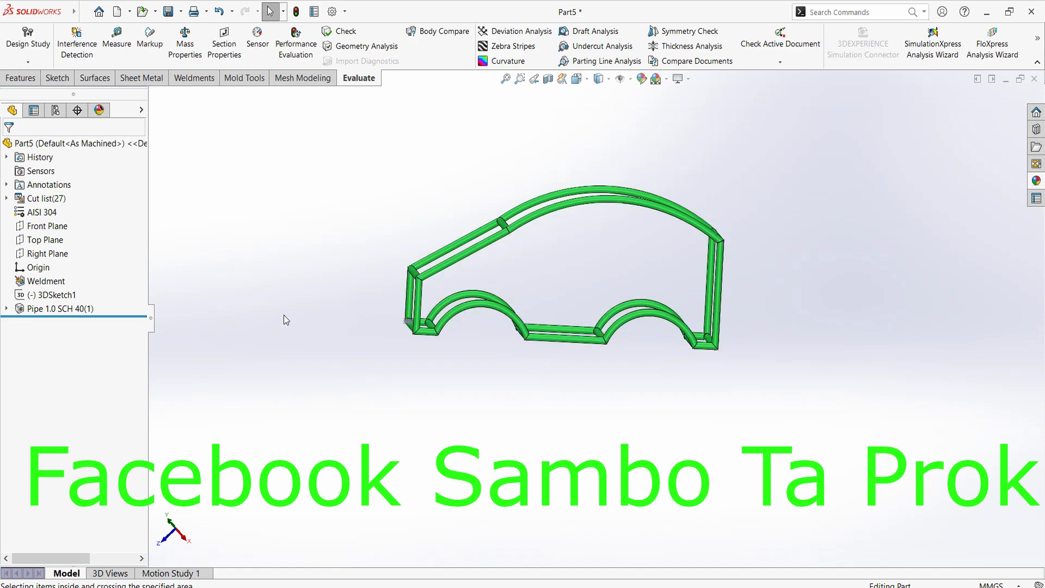
left_click(434, 270)
Orbit the frame through several angles to a side-on view
middle_click_drag(596, 299, 822, 347)
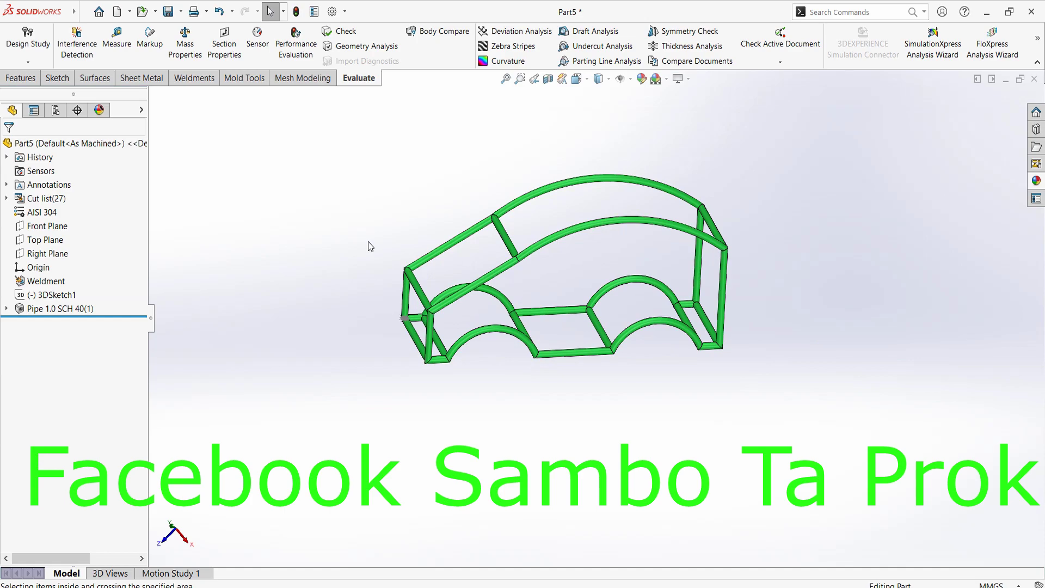
mouse_move(361, 284)
middle_mouse_down()
mouse_move(368, 205)
mouse_move(374, 243)
middle_mouse_up()
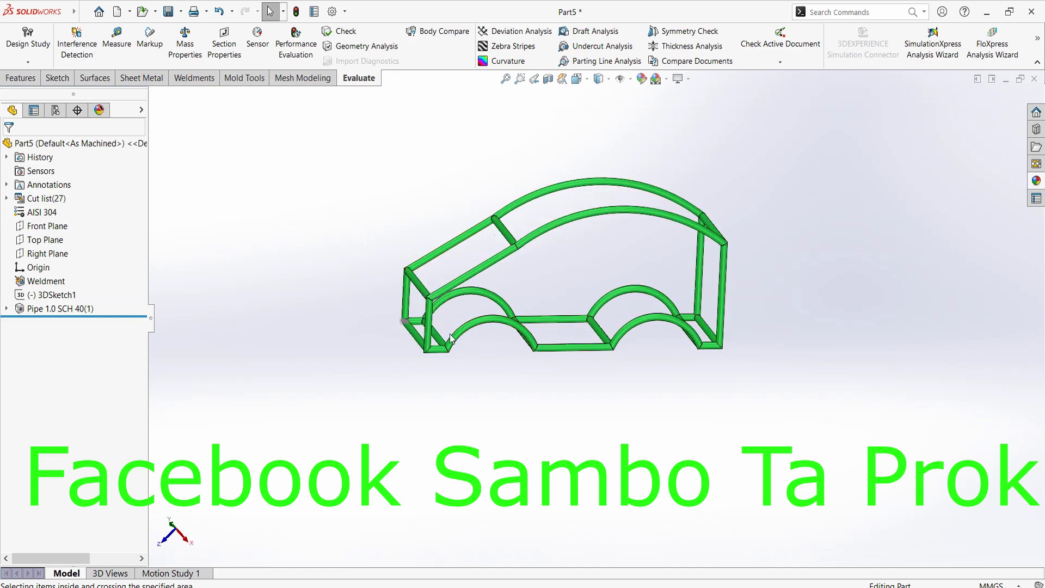
middle_click_drag(481, 327, 651, 255)
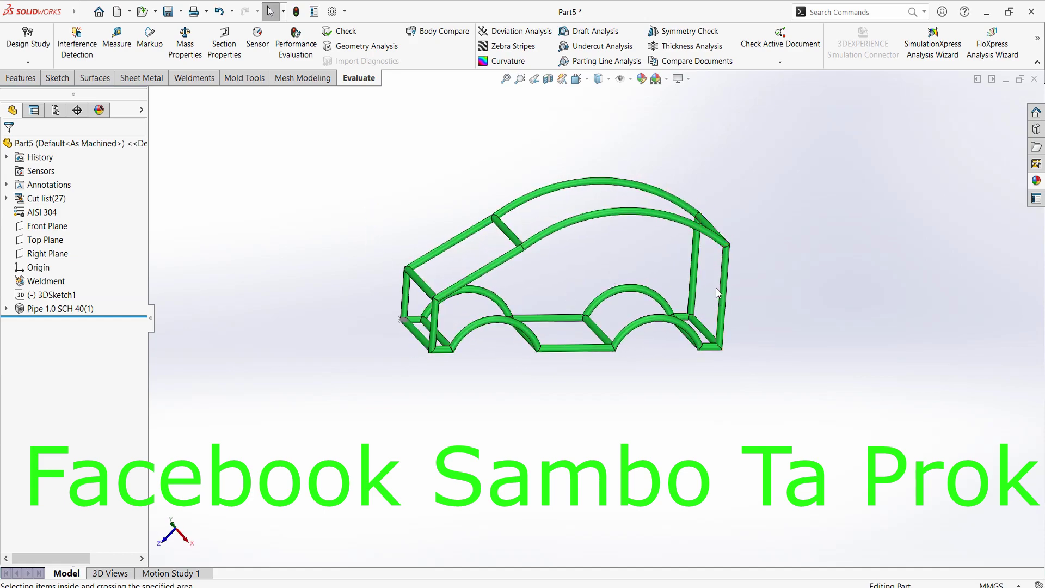
mouse_move(586, 220)
middle_mouse_down()
mouse_move(390, 357)
mouse_move(389, 397)
middle_mouse_up()
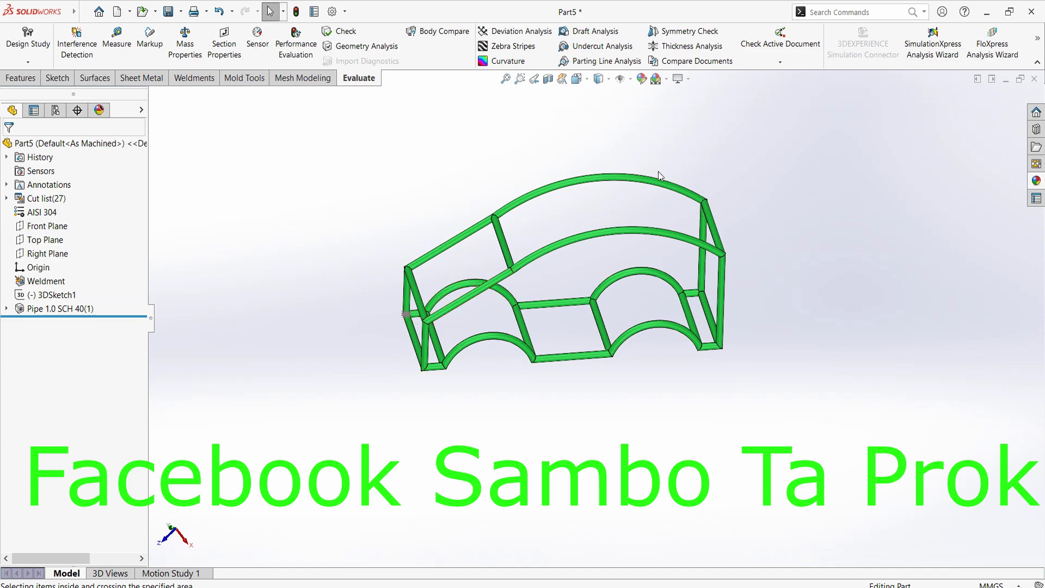
mouse_move(741, 166)
middle_mouse_down()
mouse_move(516, 276)
mouse_move(509, 239)
middle_mouse_up()
key("Escape")
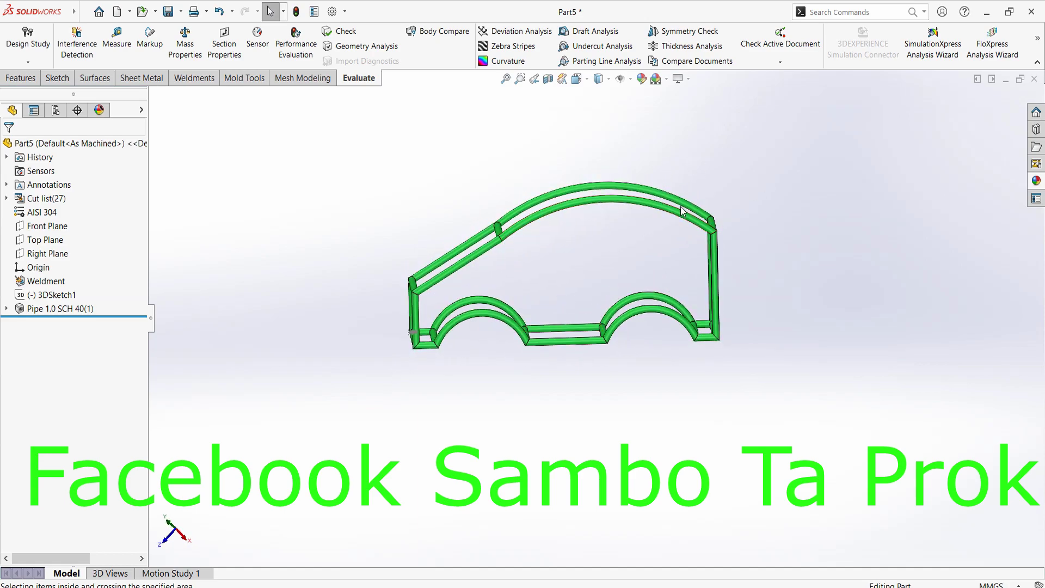
Inspect the inner roof tube, then orbit the frame round to an end-on view
left_click(688, 222)
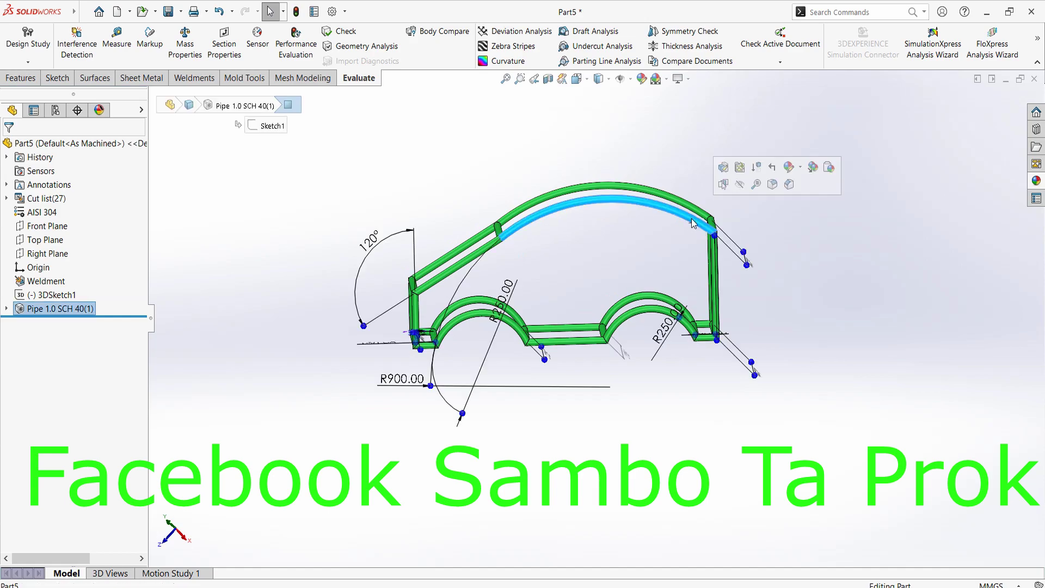
left_click_drag(852, 314, 819, 314)
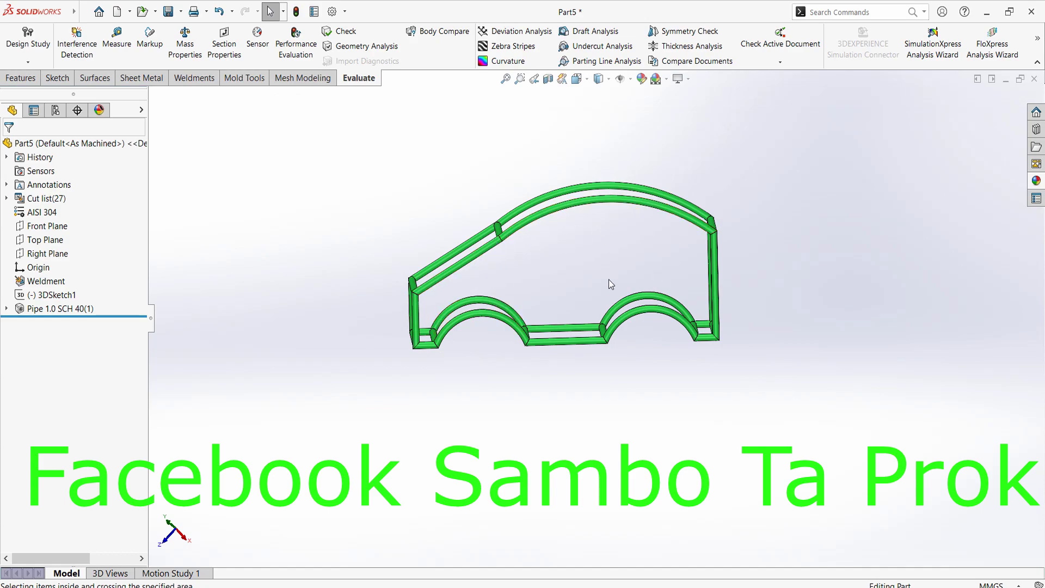
mouse_move(679, 262)
middle_mouse_down()
mouse_move(759, 217)
mouse_move(751, 282)
mouse_move(811, 227)
middle_mouse_up()
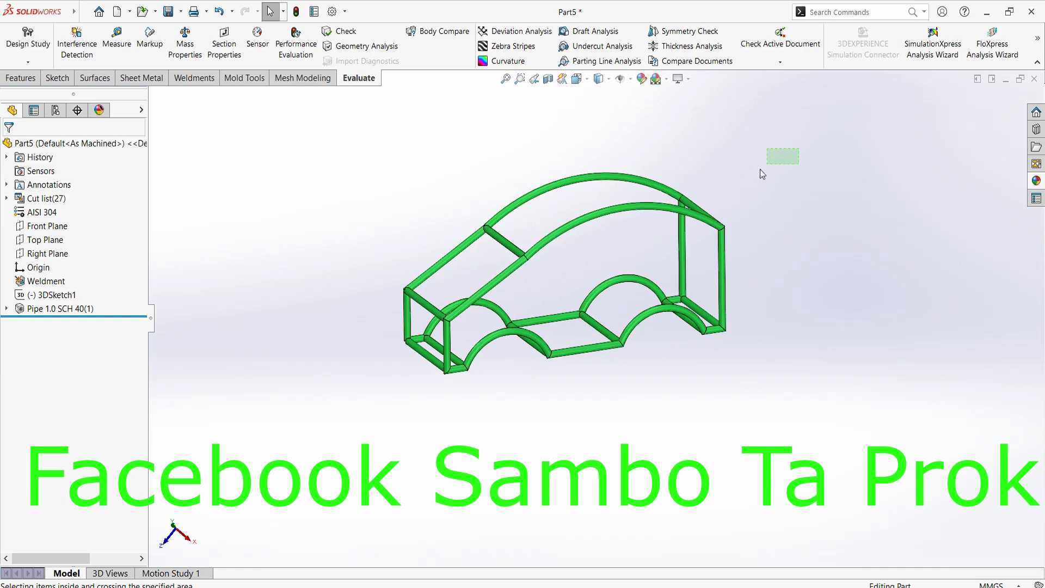
left_click_drag(759, 169, 332, 425)
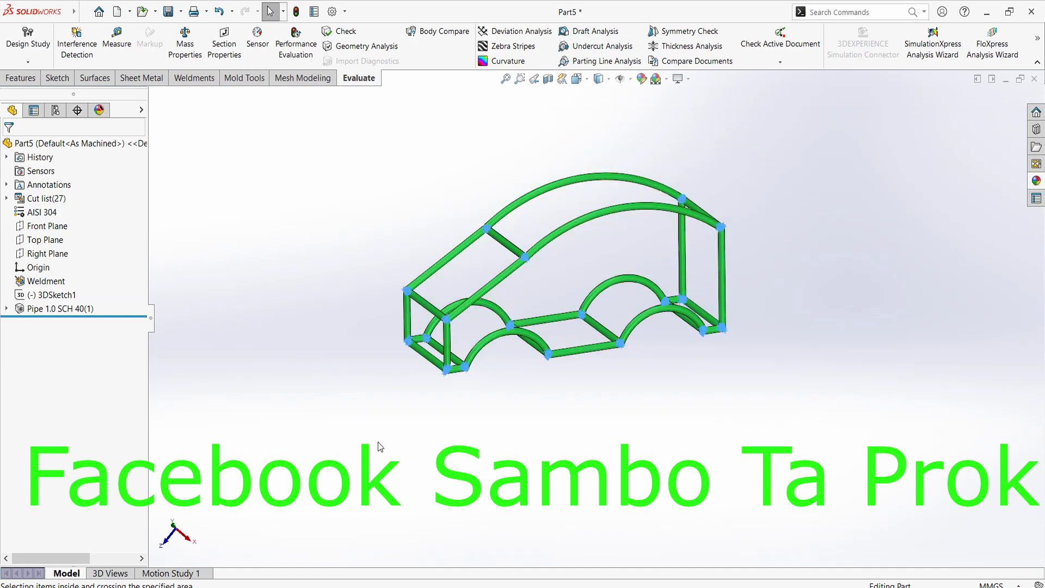
left_click(380, 447)
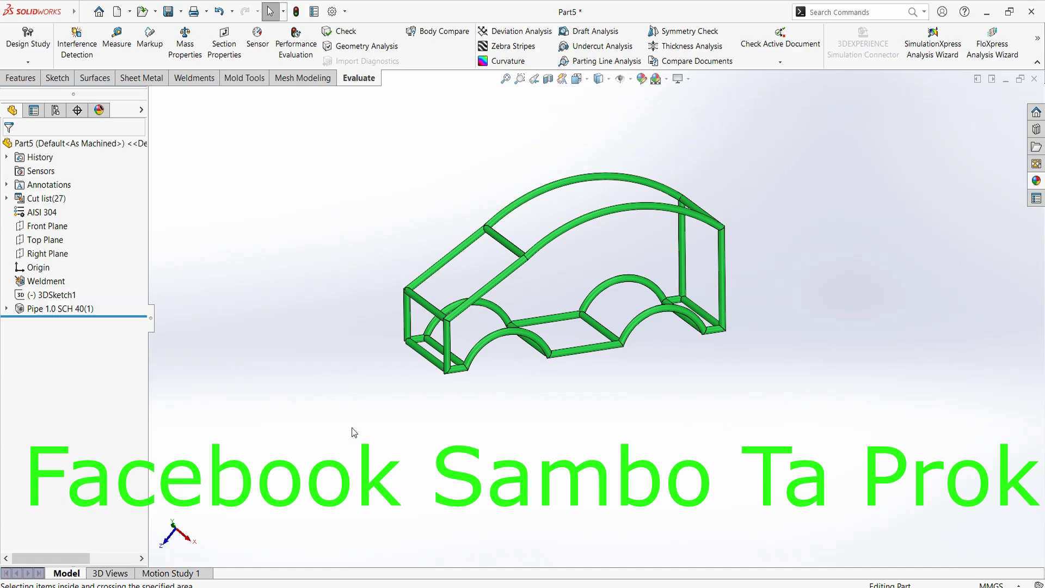
mouse_move(350, 429)
middle_mouse_down()
mouse_move(670, 321)
mouse_move(676, 361)
middle_mouse_up()
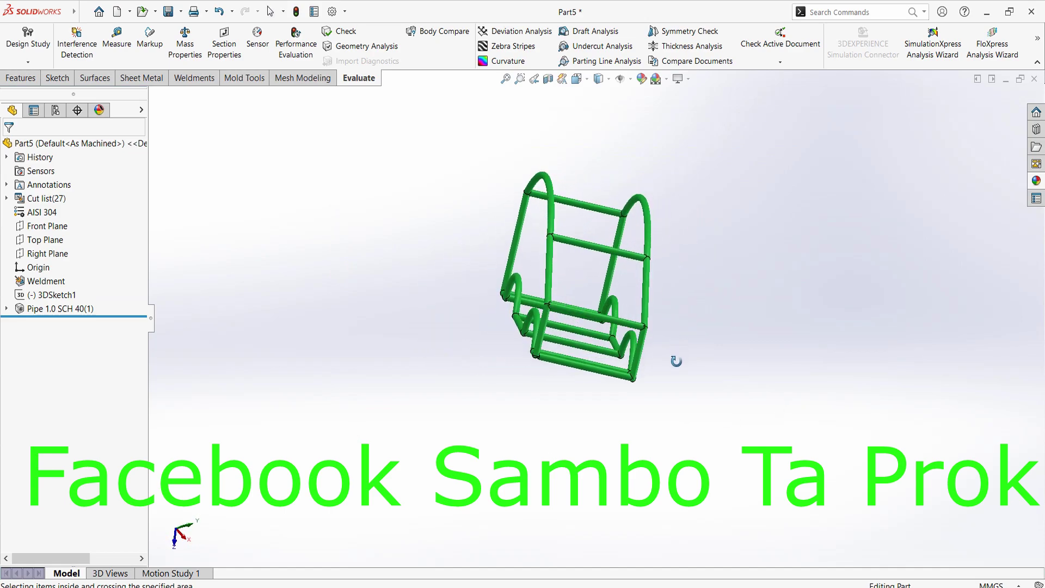
Zoom into a tube joint, orbit around it, then zoom back out to the whole frame
middle_click_drag(553, 360, 576, 342)
scroll(576, 342, "down", 3)
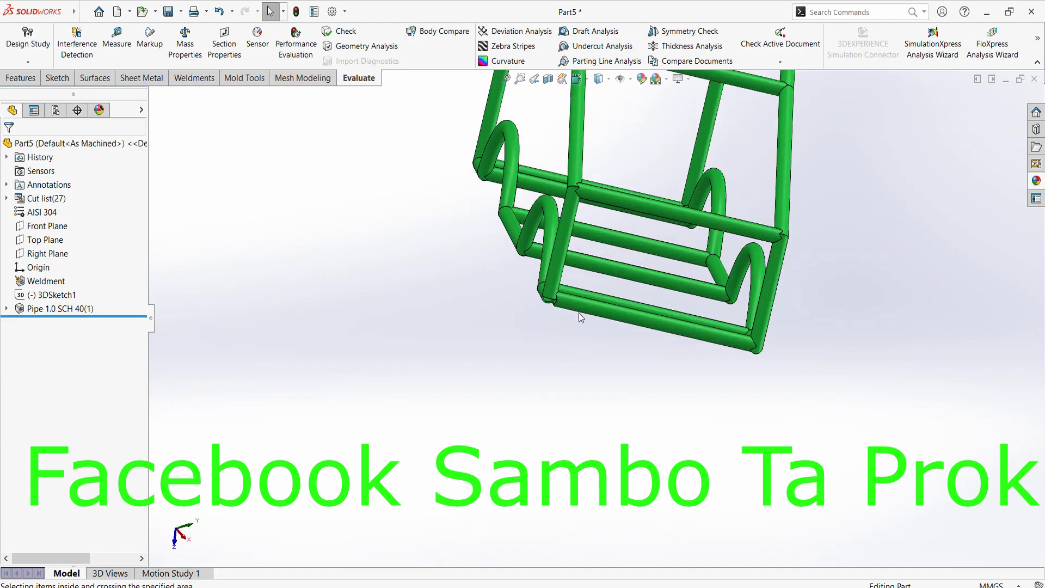
scroll(579, 313, "down", 3)
scroll(574, 291, "down", 3)
scroll(524, 287, "down", 2)
scroll(485, 281, "up", 5)
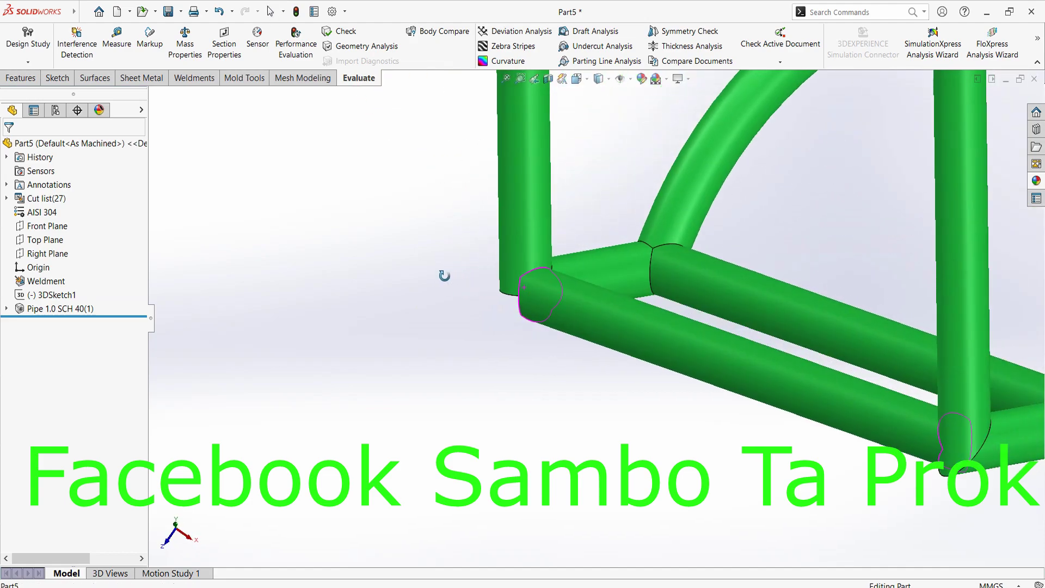
mouse_move(443, 275)
middle_mouse_down()
mouse_move(646, 323)
mouse_move(587, 233)
mouse_move(630, 333)
middle_mouse_up()
scroll(629, 333, "up", 5)
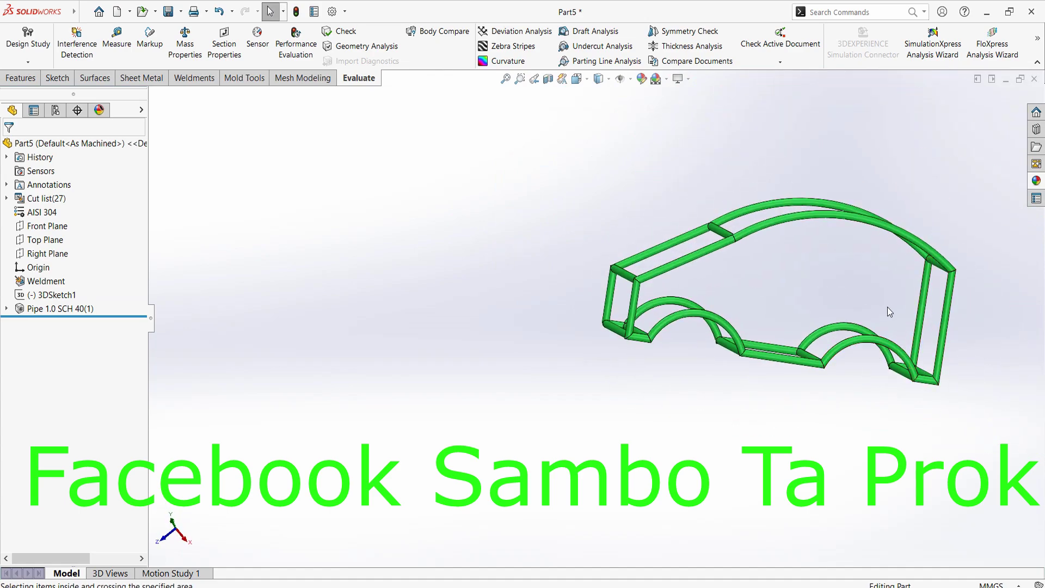
Cycle through preset orientations and an orbit, ending on the top view of the frame
key("space")
left_click(1031, 395)
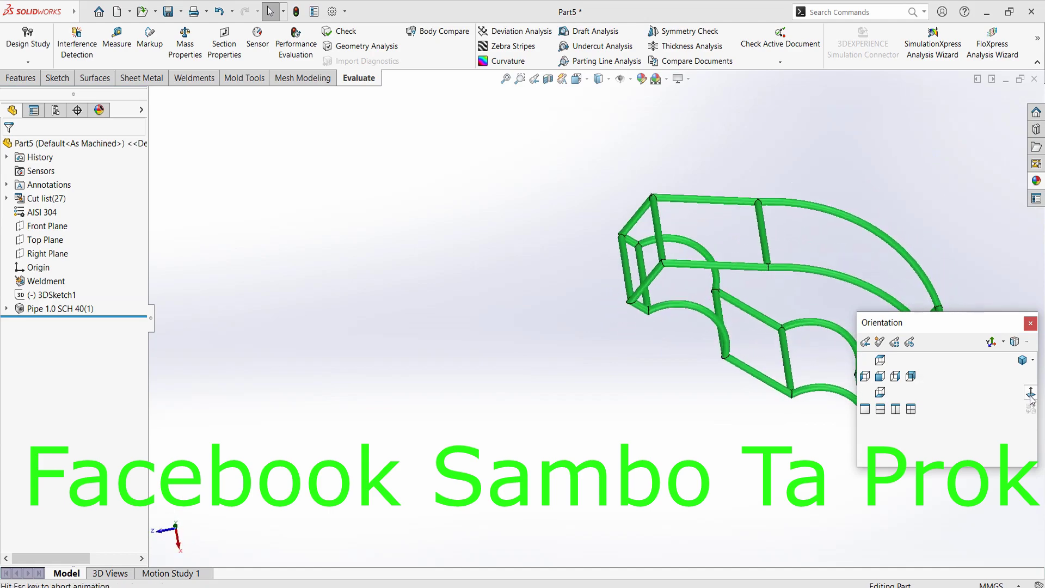
mouse_move(649, 473)
middle_mouse_down()
mouse_move(718, 424)
mouse_move(834, 305)
middle_mouse_up()
key("space")
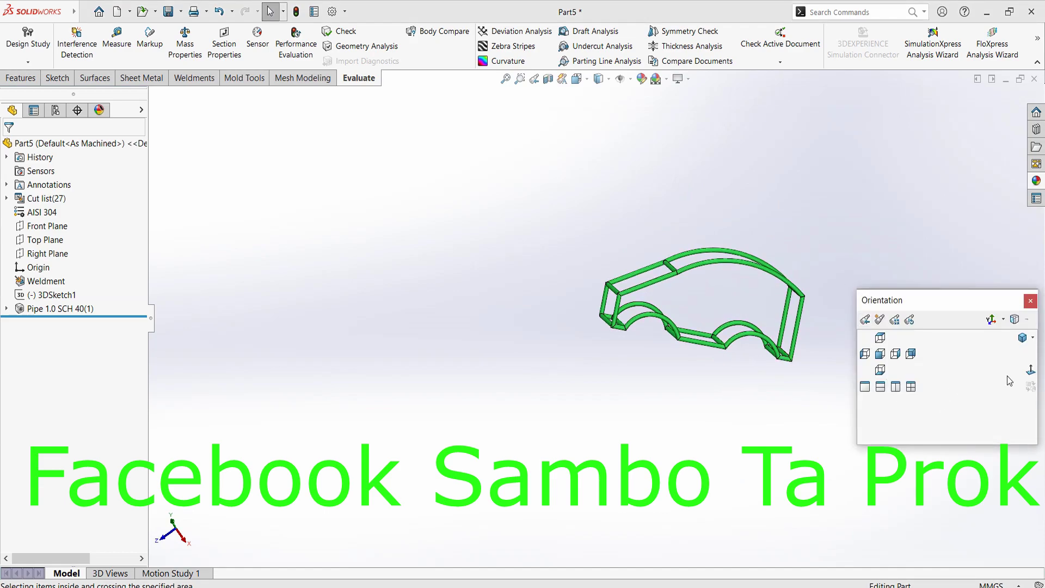
left_click(1030, 371)
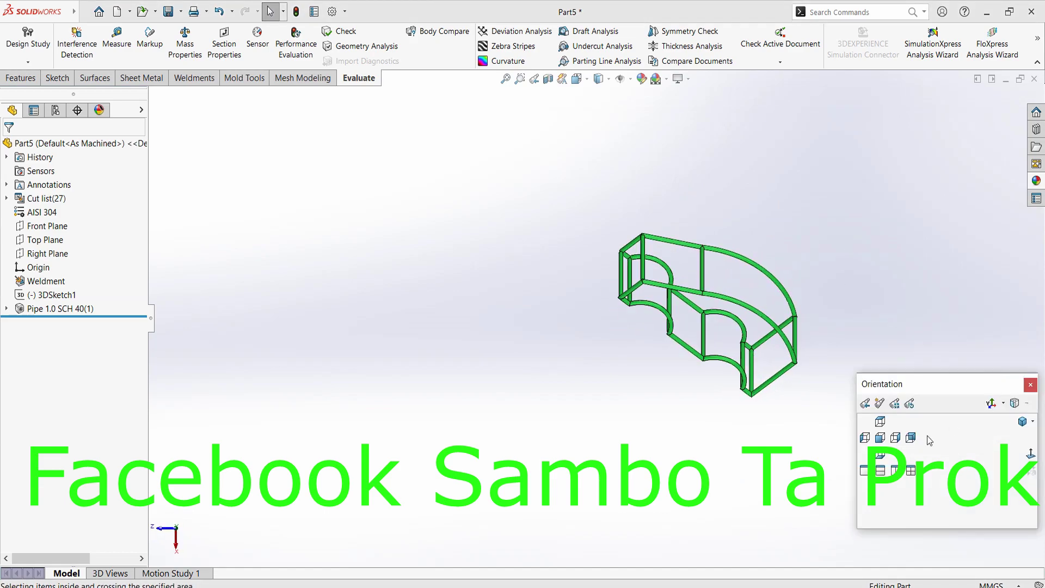
left_click(880, 421)
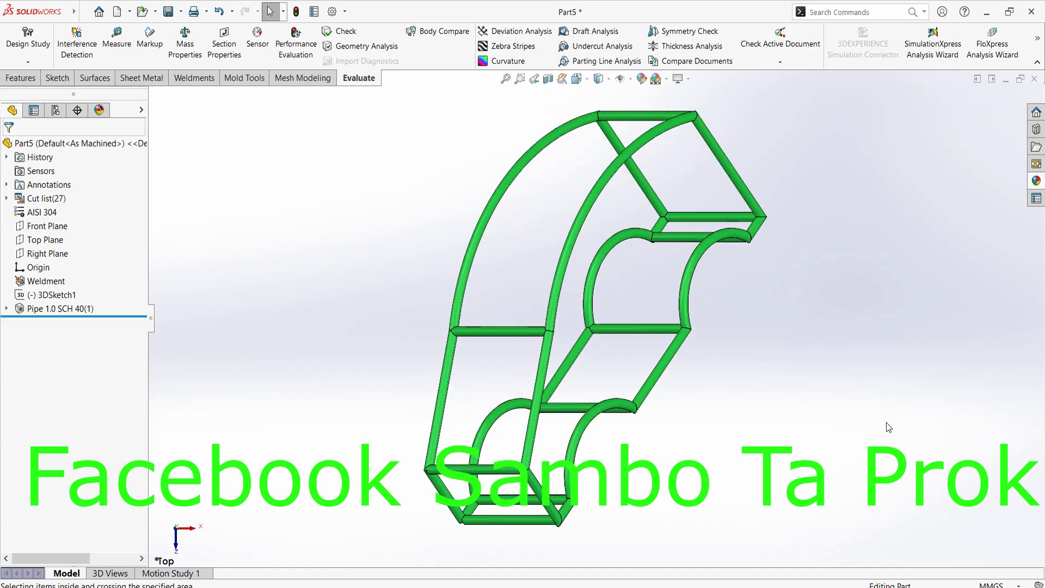
View the frame from the front, back, left and bottom, then orbit back to an oblique angle
key("space")
left_click(880, 439)
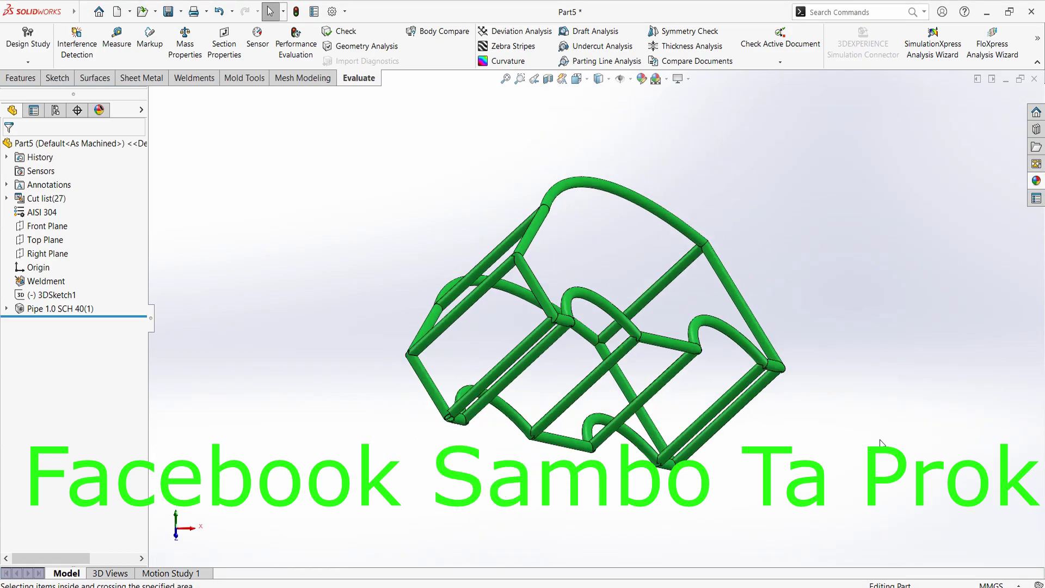
left_click(910, 439)
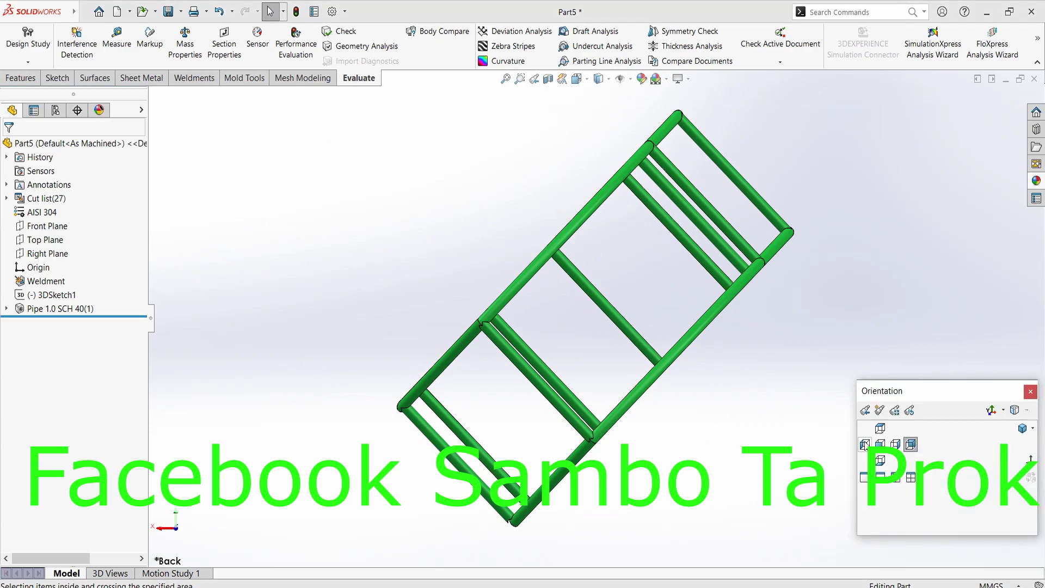
left_click(865, 445)
key("space")
left_click(880, 459)
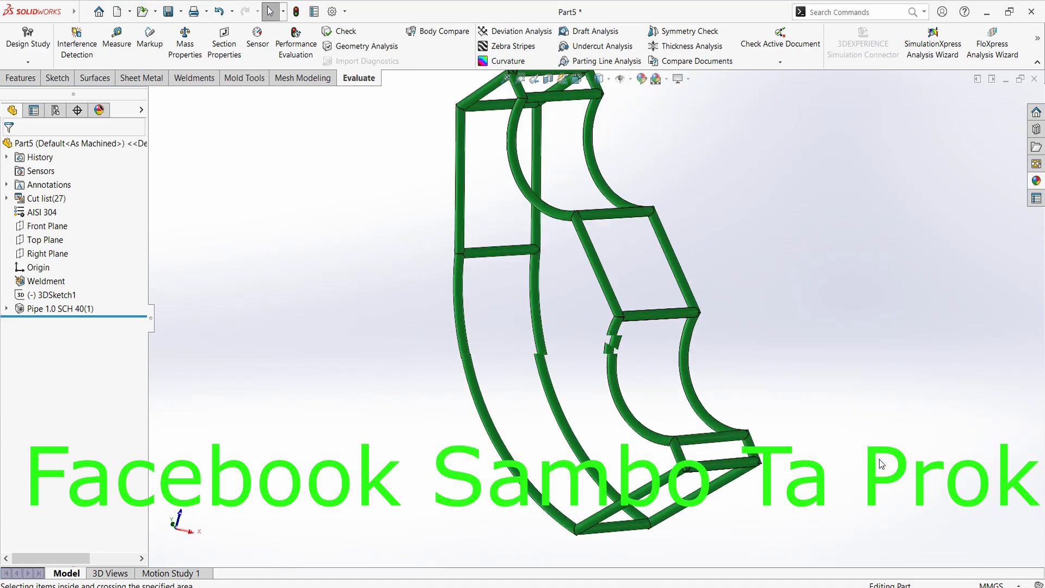
key("space")
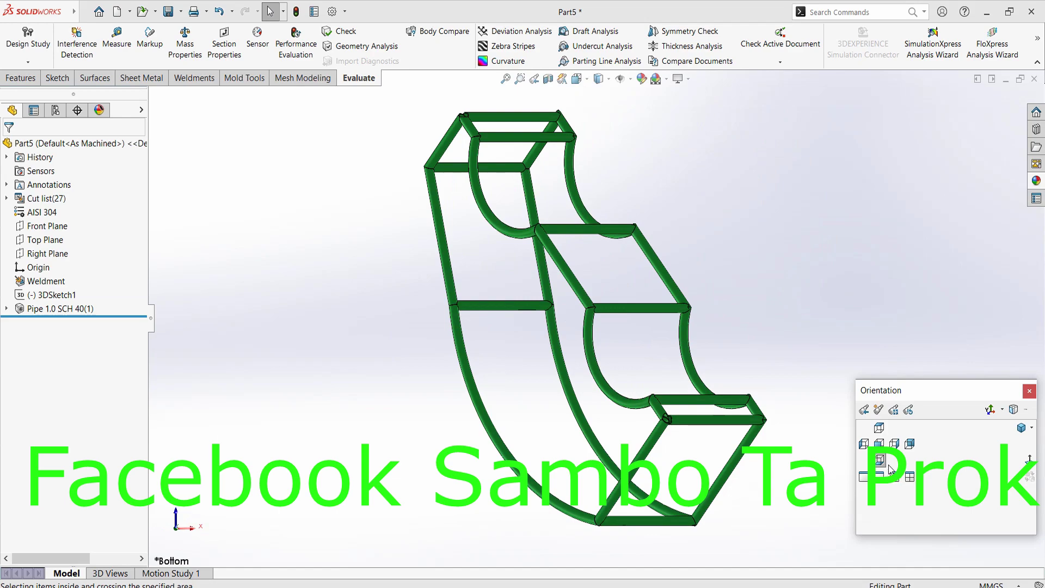
left_click(889, 466)
key("space")
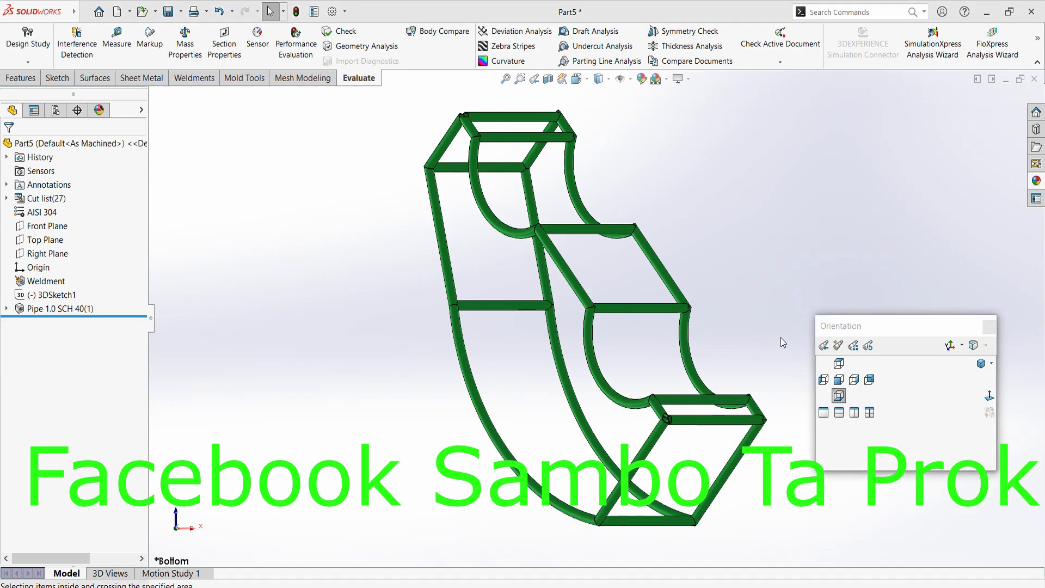
mouse_move(781, 342)
middle_mouse_down()
mouse_move(786, 259)
mouse_move(728, 381)
mouse_move(683, 243)
mouse_move(436, 376)
mouse_move(415, 145)
mouse_move(576, 272)
mouse_move(571, 242)
mouse_move(599, 225)
mouse_move(602, 252)
mouse_move(577, 267)
middle_mouse_up()
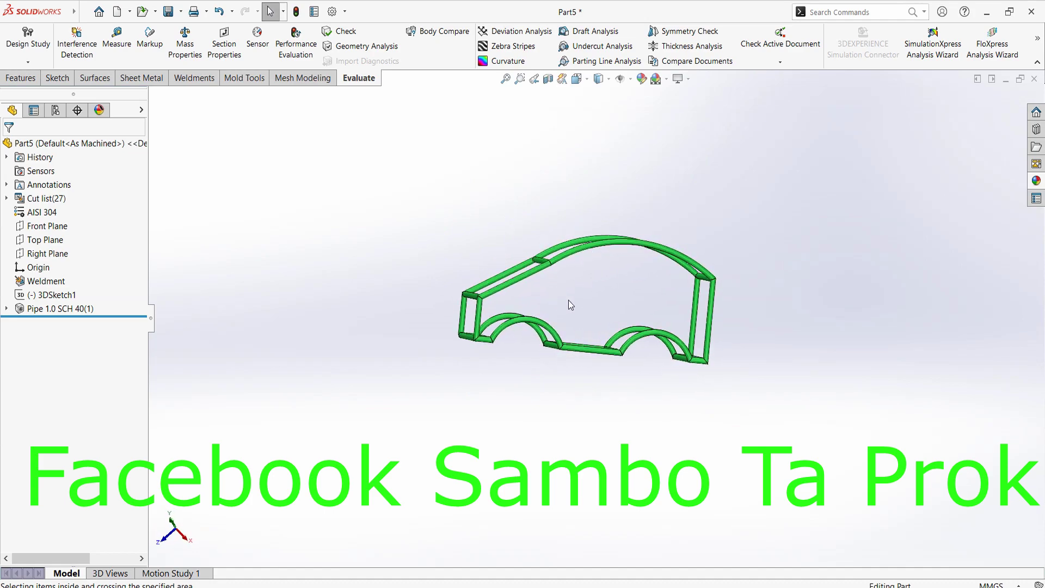
Orbit the car frame to several oblique angles and box-select all its members
scroll(569, 301, "down", 2)
mouse_move(880, 341)
middle_mouse_down()
mouse_move(840, 324)
mouse_move(837, 299)
mouse_move(852, 401)
mouse_move(832, 384)
middle_mouse_up()
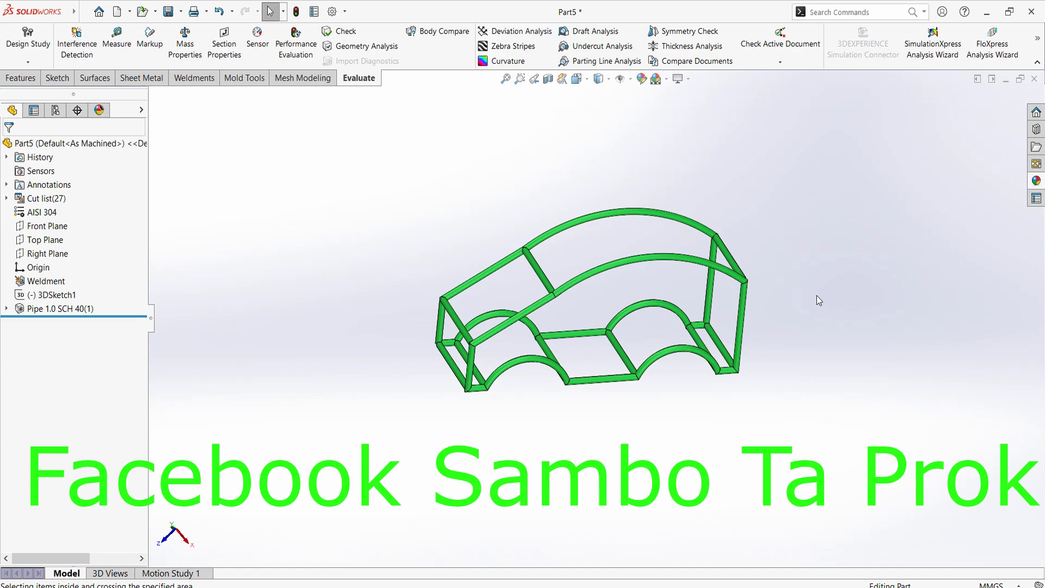
mouse_move(749, 243)
middle_mouse_down()
mouse_move(769, 362)
mouse_move(779, 338)
mouse_move(776, 374)
middle_mouse_up()
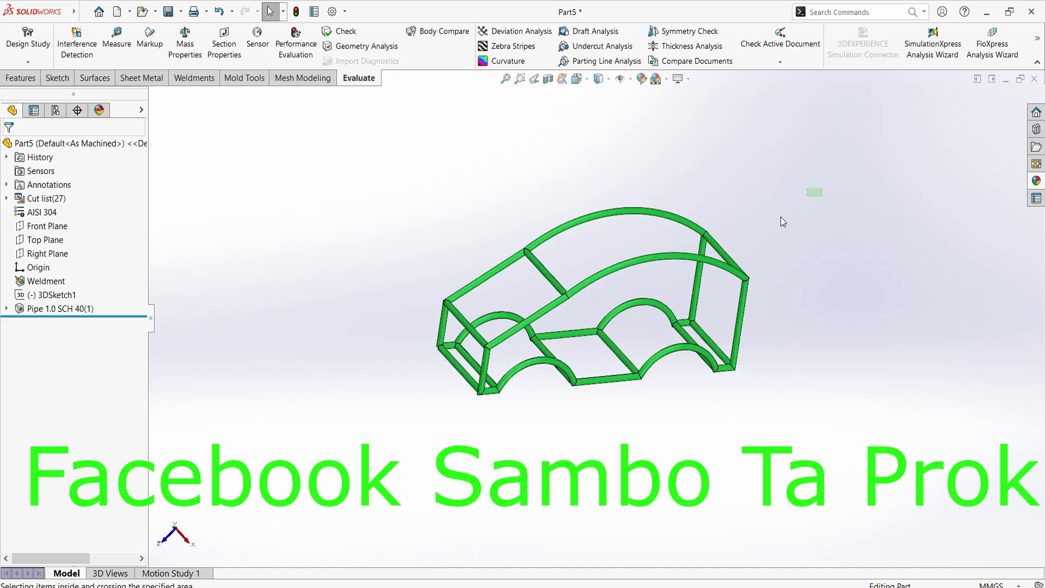
left_click_drag(780, 217, 372, 475)
middle_click_drag(628, 338, 622, 302)
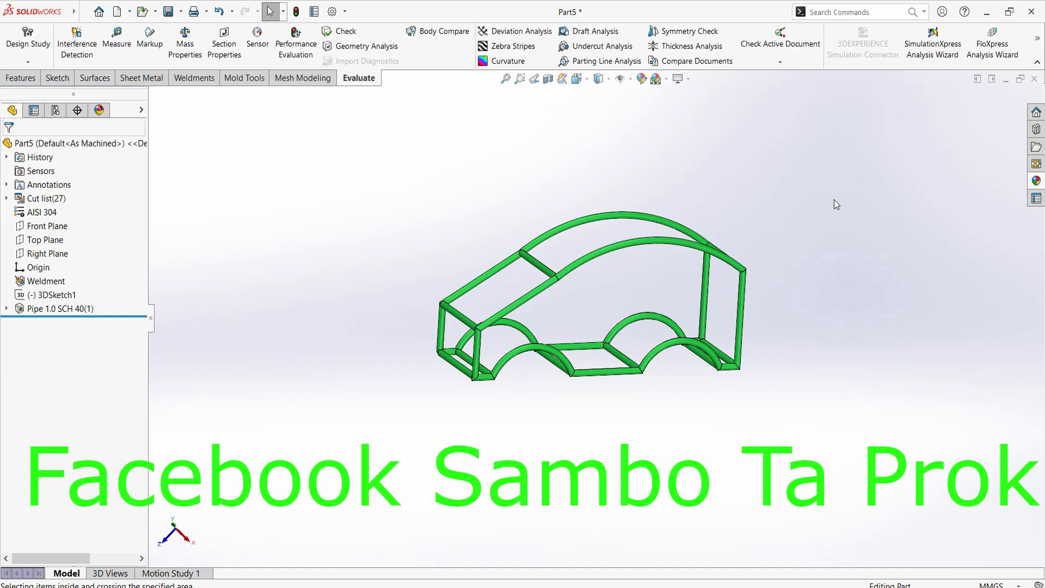
middle_click_drag(816, 260, 815, 305)
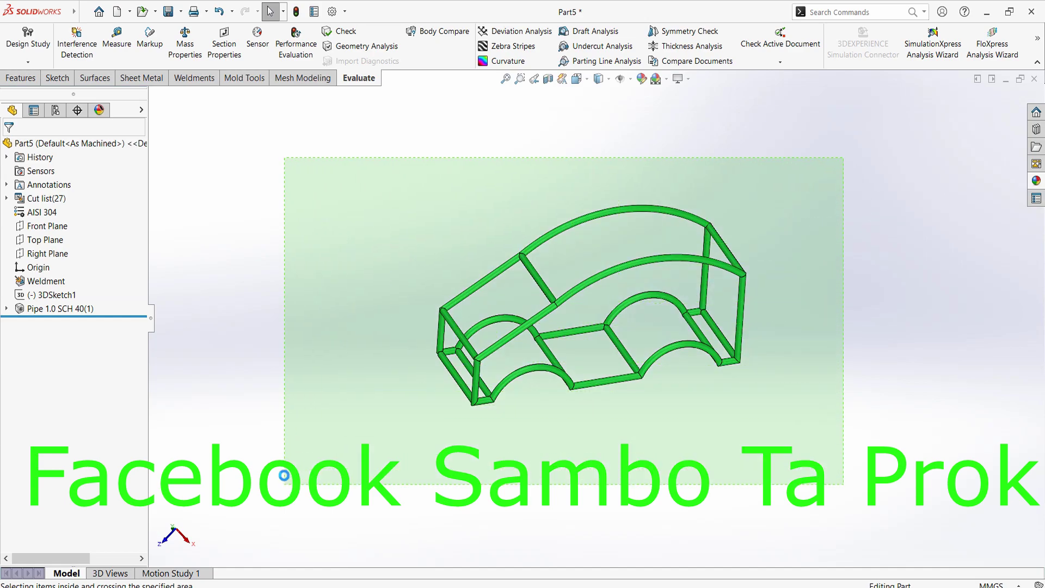
left_click_drag(822, 184, 278, 480)
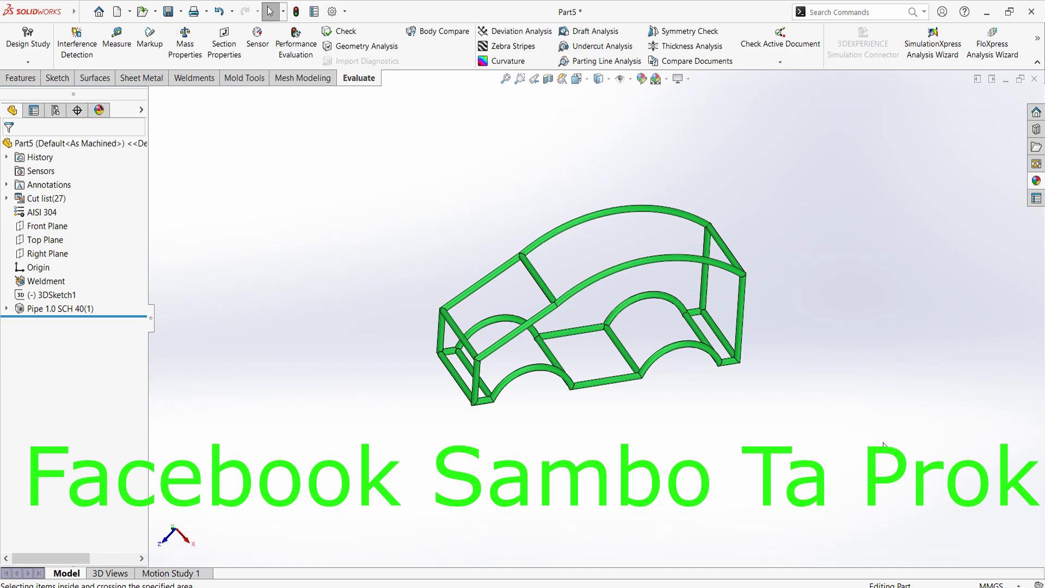
Peek at the Design Study options and settle on a near-flat side view of the car outline
mouse_move(883, 443)
middle_mouse_down()
mouse_move(867, 377)
mouse_move(760, 374)
middle_mouse_up()
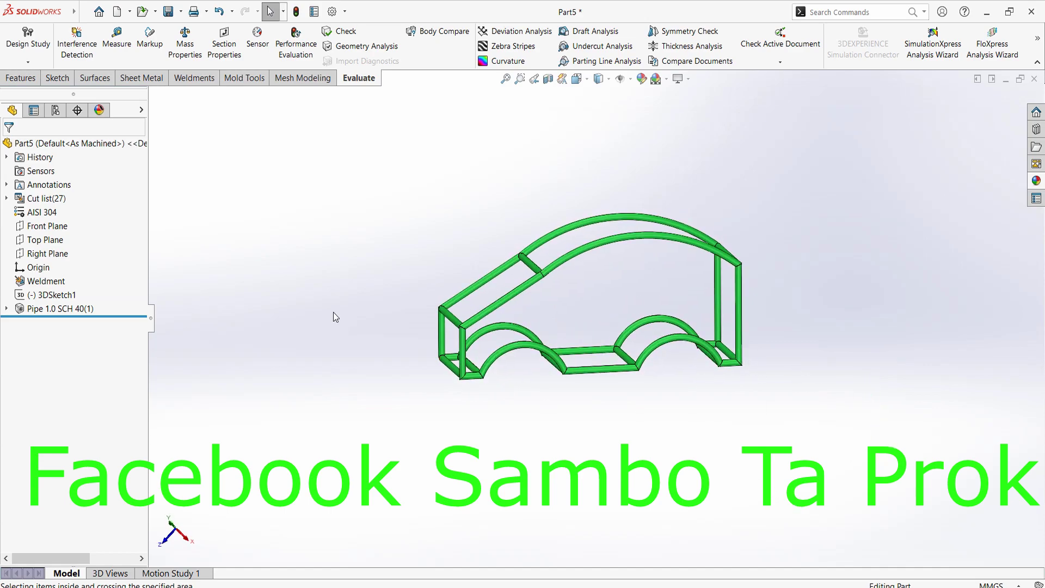
left_click(29, 62)
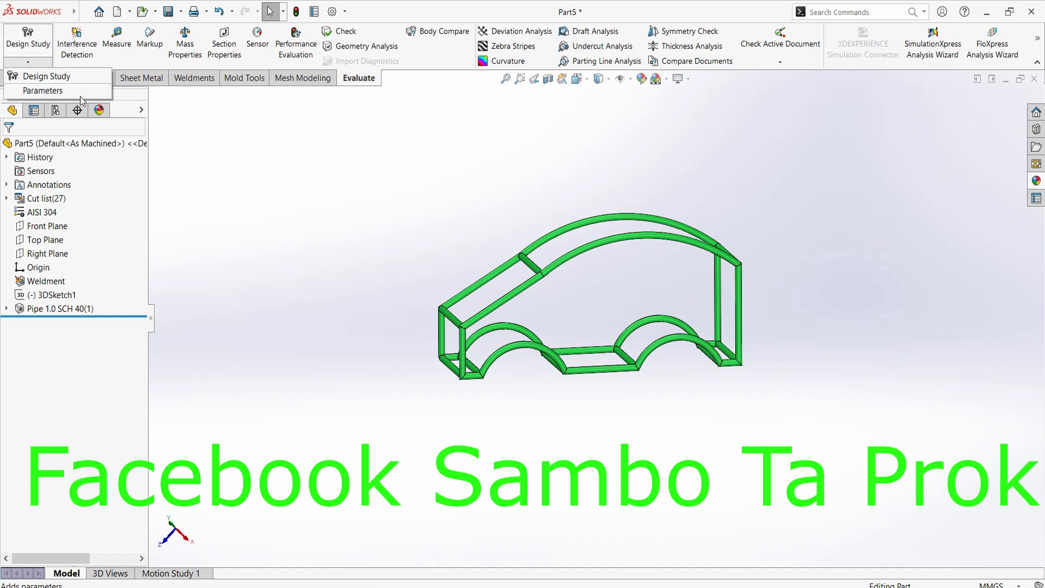
mouse_move(889, 266)
middle_mouse_down()
mouse_move(828, 305)
mouse_move(847, 301)
mouse_move(853, 321)
middle_mouse_up()
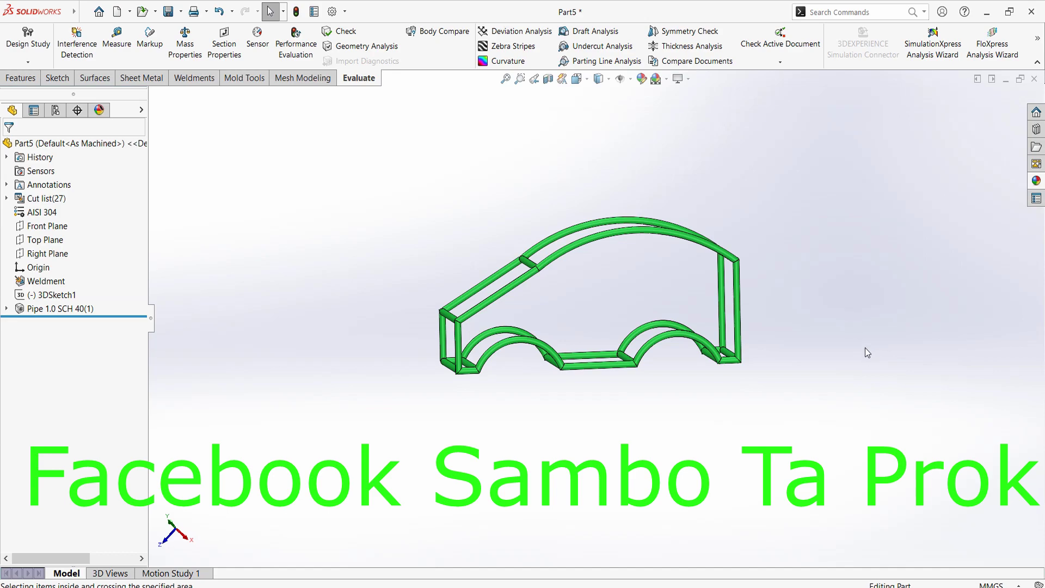
mouse_move(857, 341)
middle_mouse_down()
mouse_move(849, 348)
mouse_move(847, 303)
mouse_move(843, 322)
middle_mouse_up()
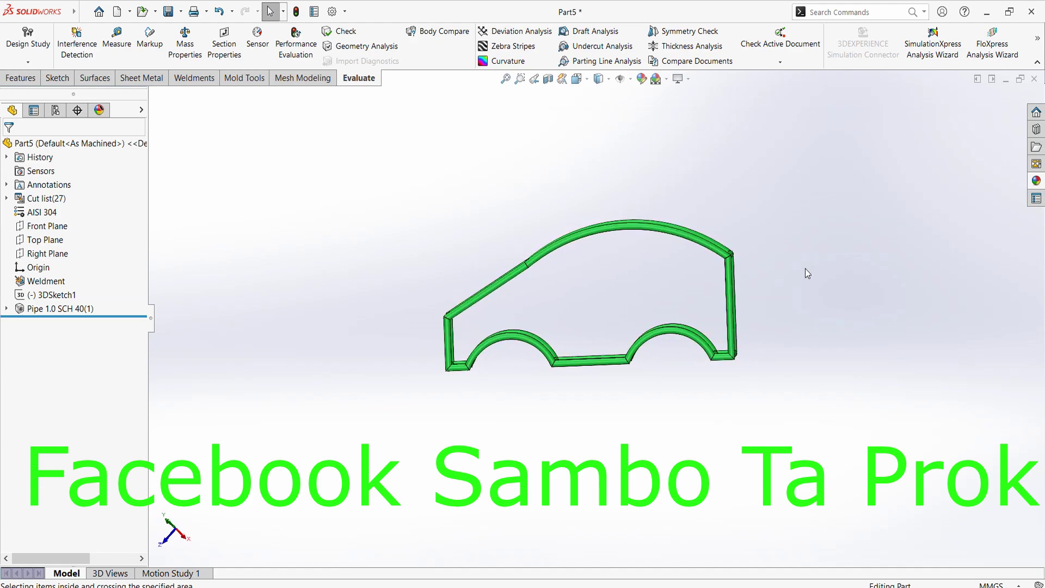
Show the frame in isometric, right and front (Ctrl+1) views
key("space")
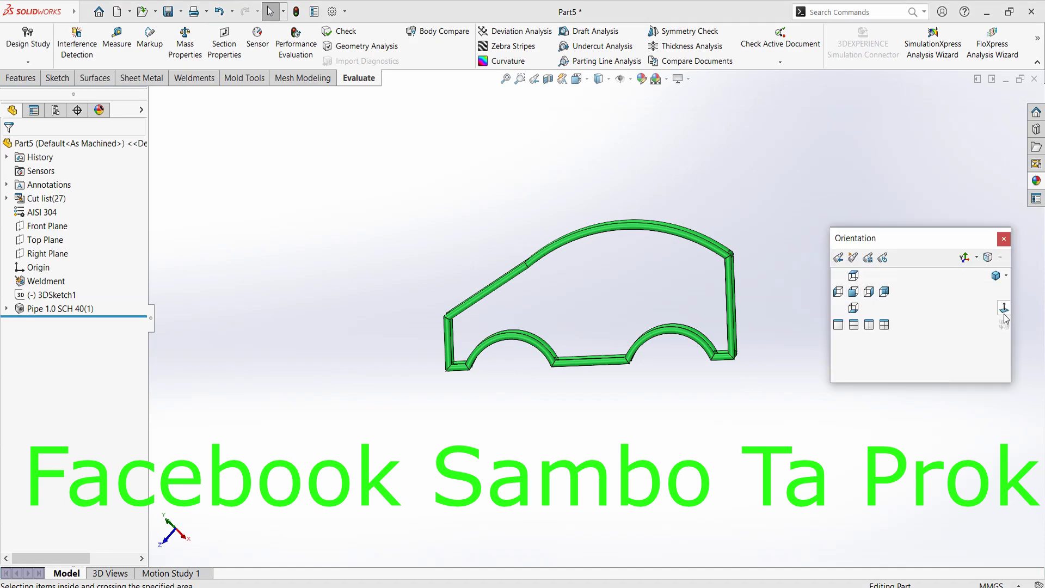
left_click(1003, 310)
key("space")
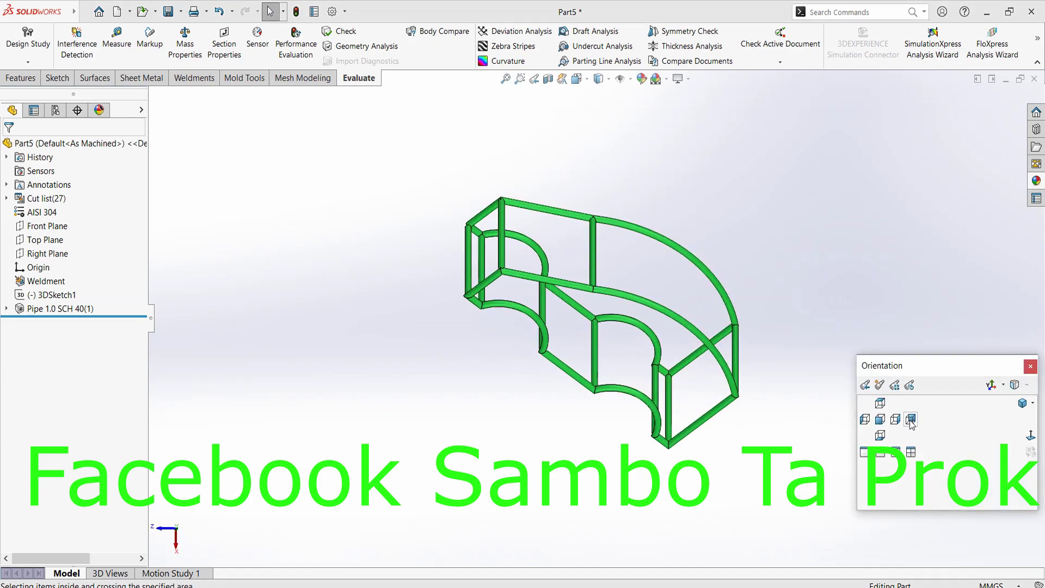
left_click(895, 420)
key("space")
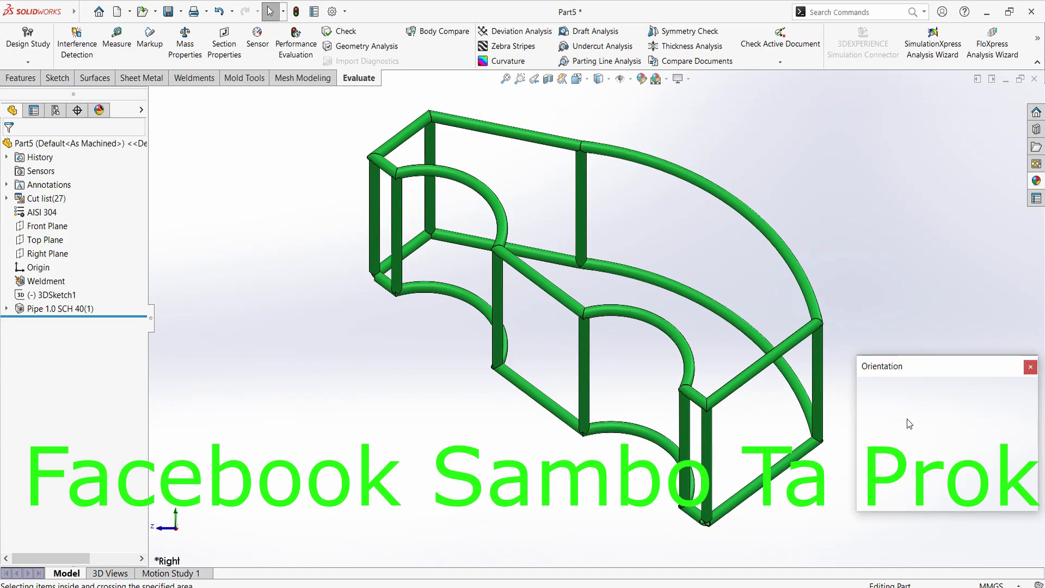
key("ctrl+1")
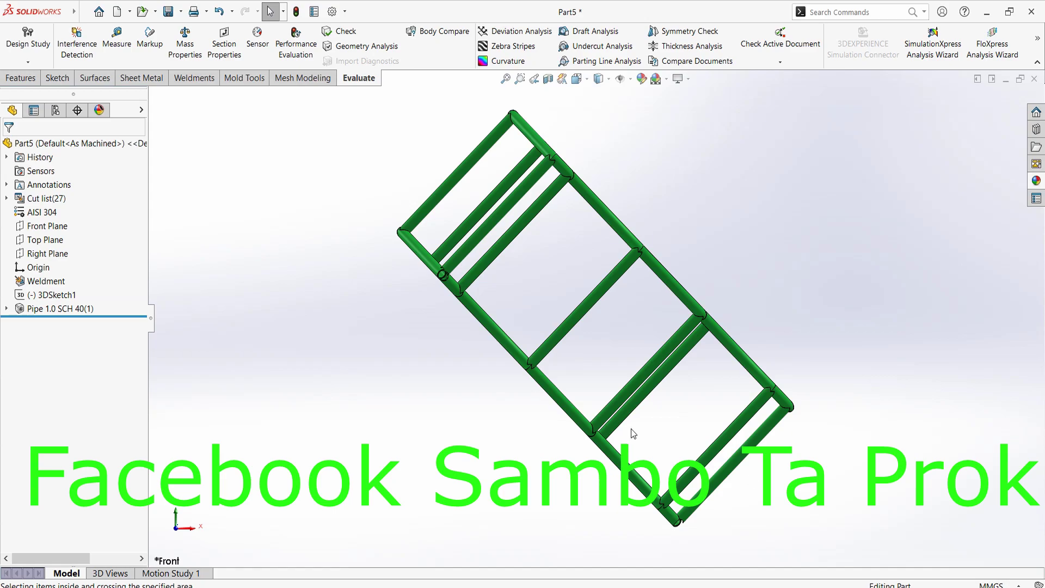
Orbit out of the front view and apply Normal To twice to face the chosen face squarely
mouse_move(631, 431)
middle_mouse_down()
mouse_move(830, 292)
mouse_move(594, 335)
mouse_move(608, 276)
middle_mouse_up()
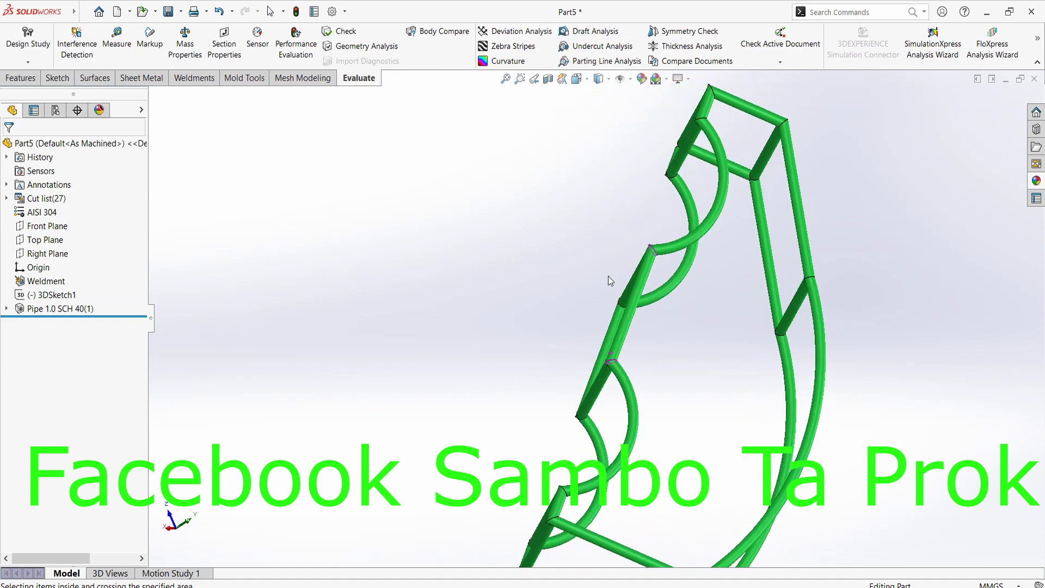
key("space")
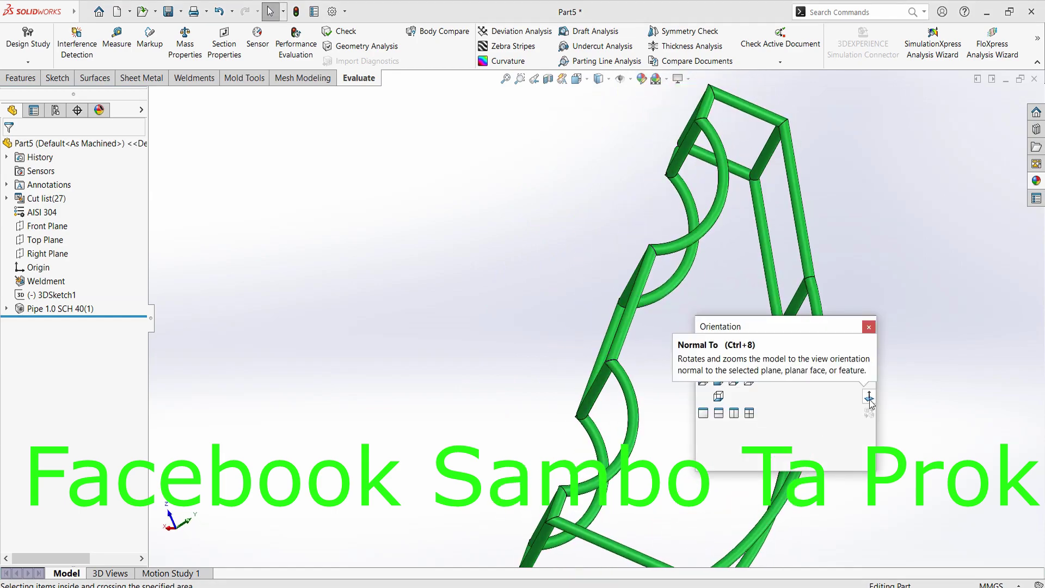
left_click(869, 399)
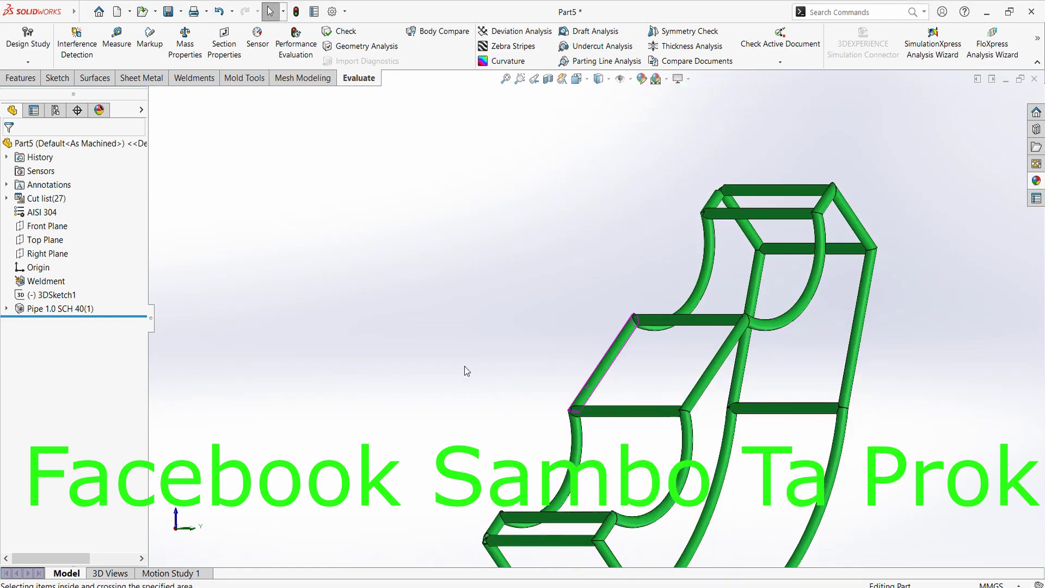
scroll(465, 365, "up", 2)
middle_click_drag(691, 404, 618, 423)
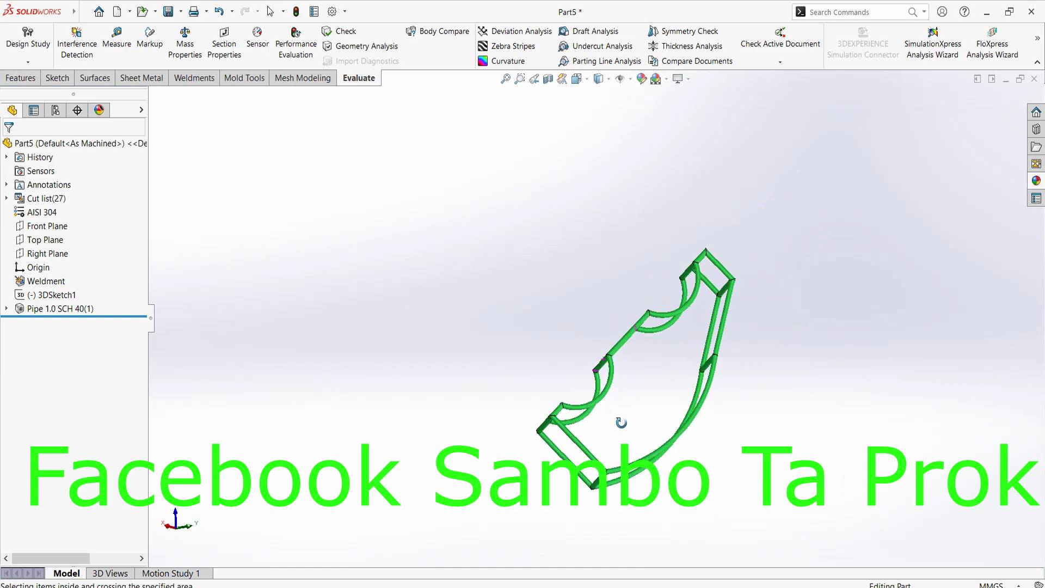
key("space")
left_click(899, 495)
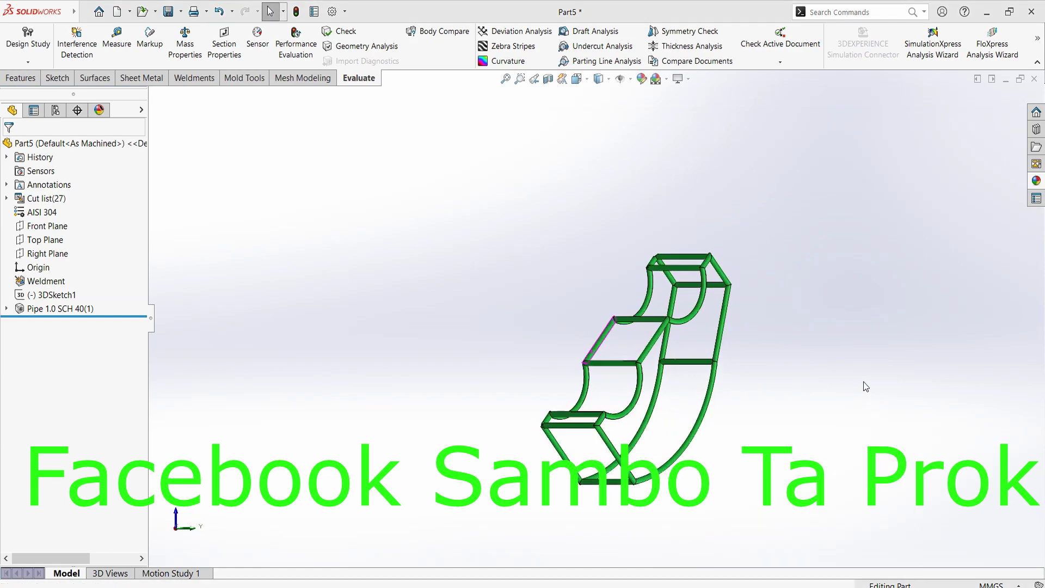